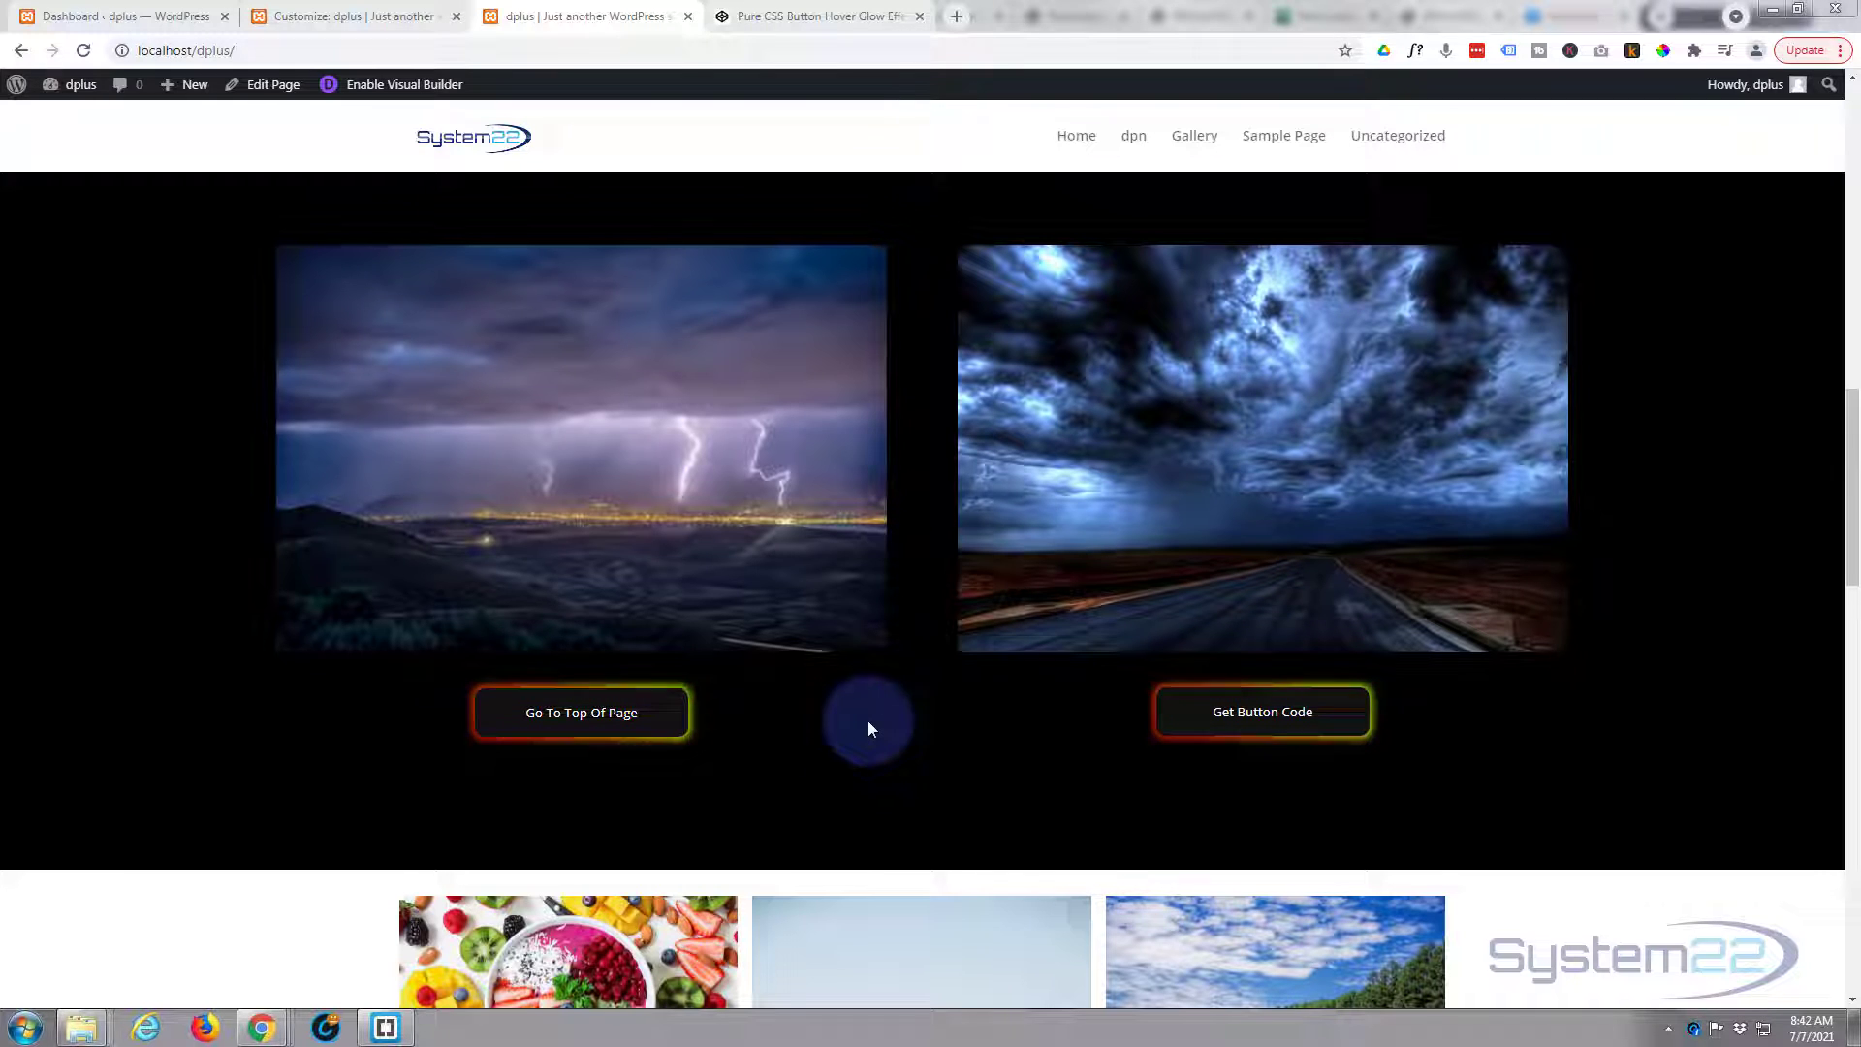
# Scroll back up through the site's front page with its glowing-border blurb cards
pyautogui.scroll(5, 870, 724)
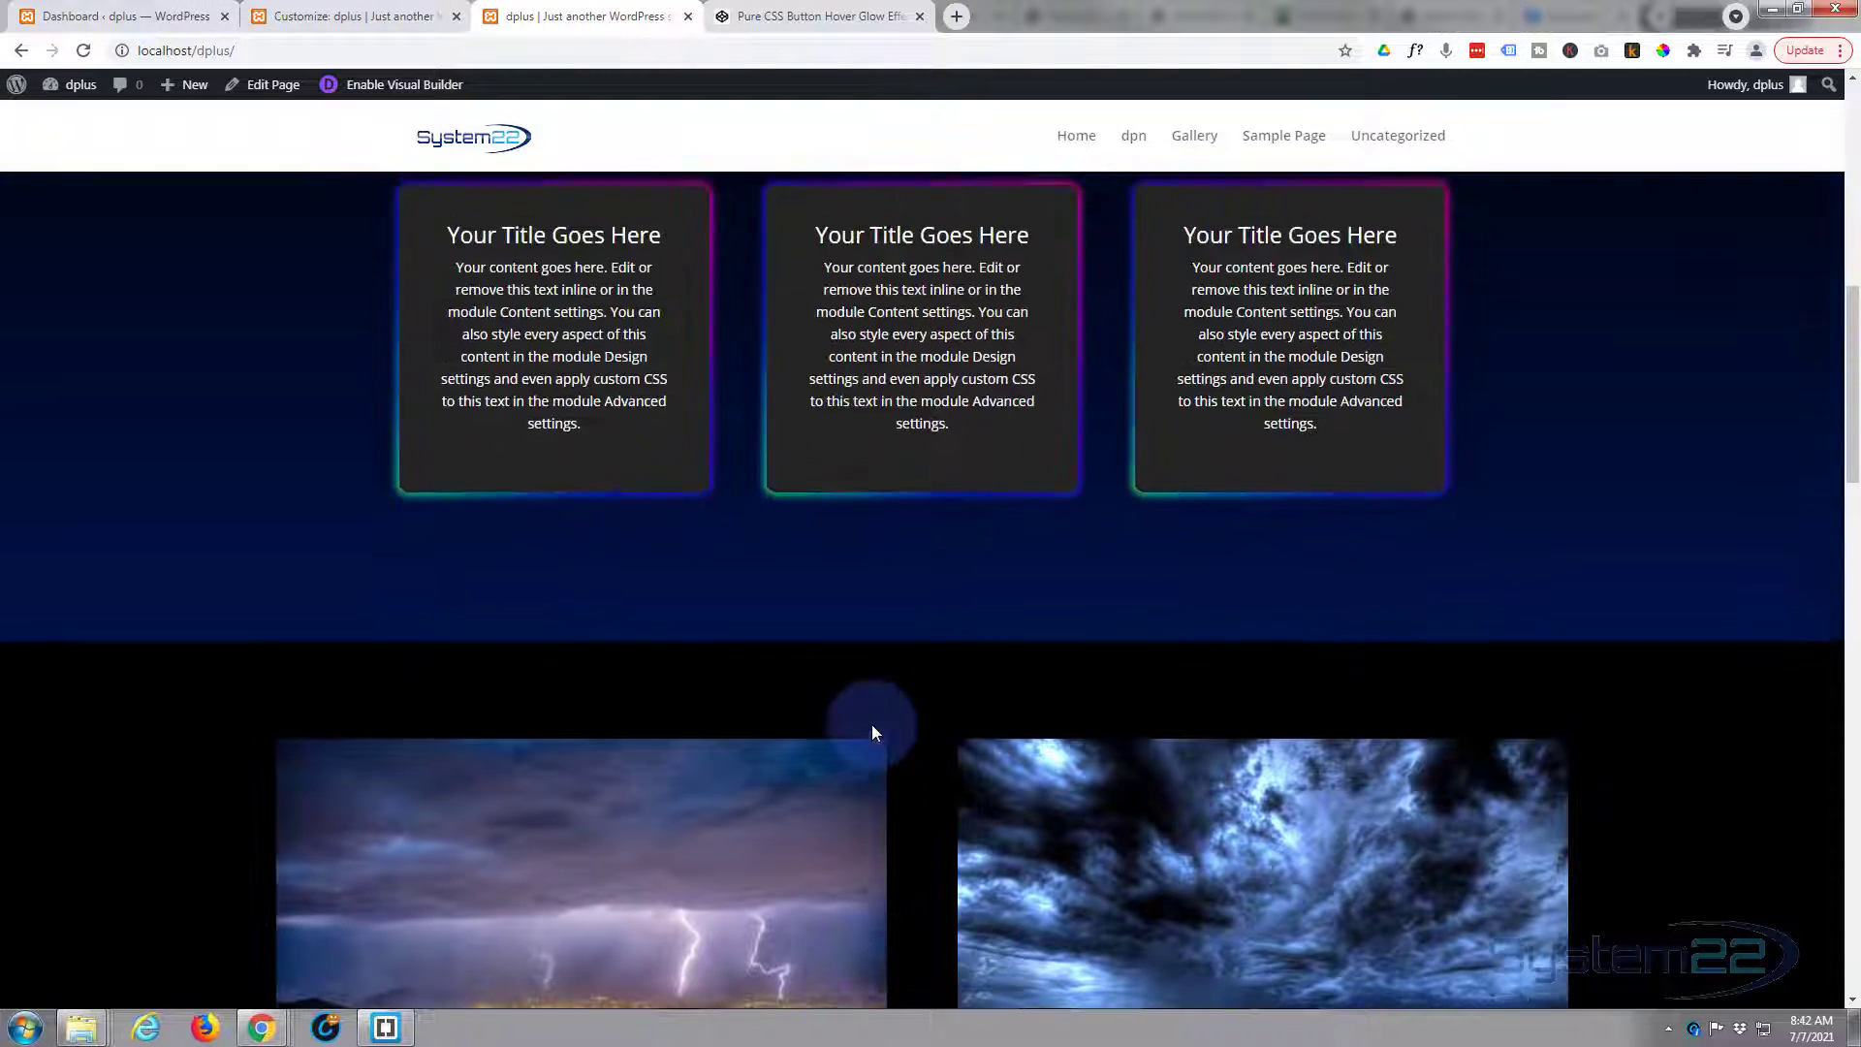
pyautogui.scroll(3, 871, 724)
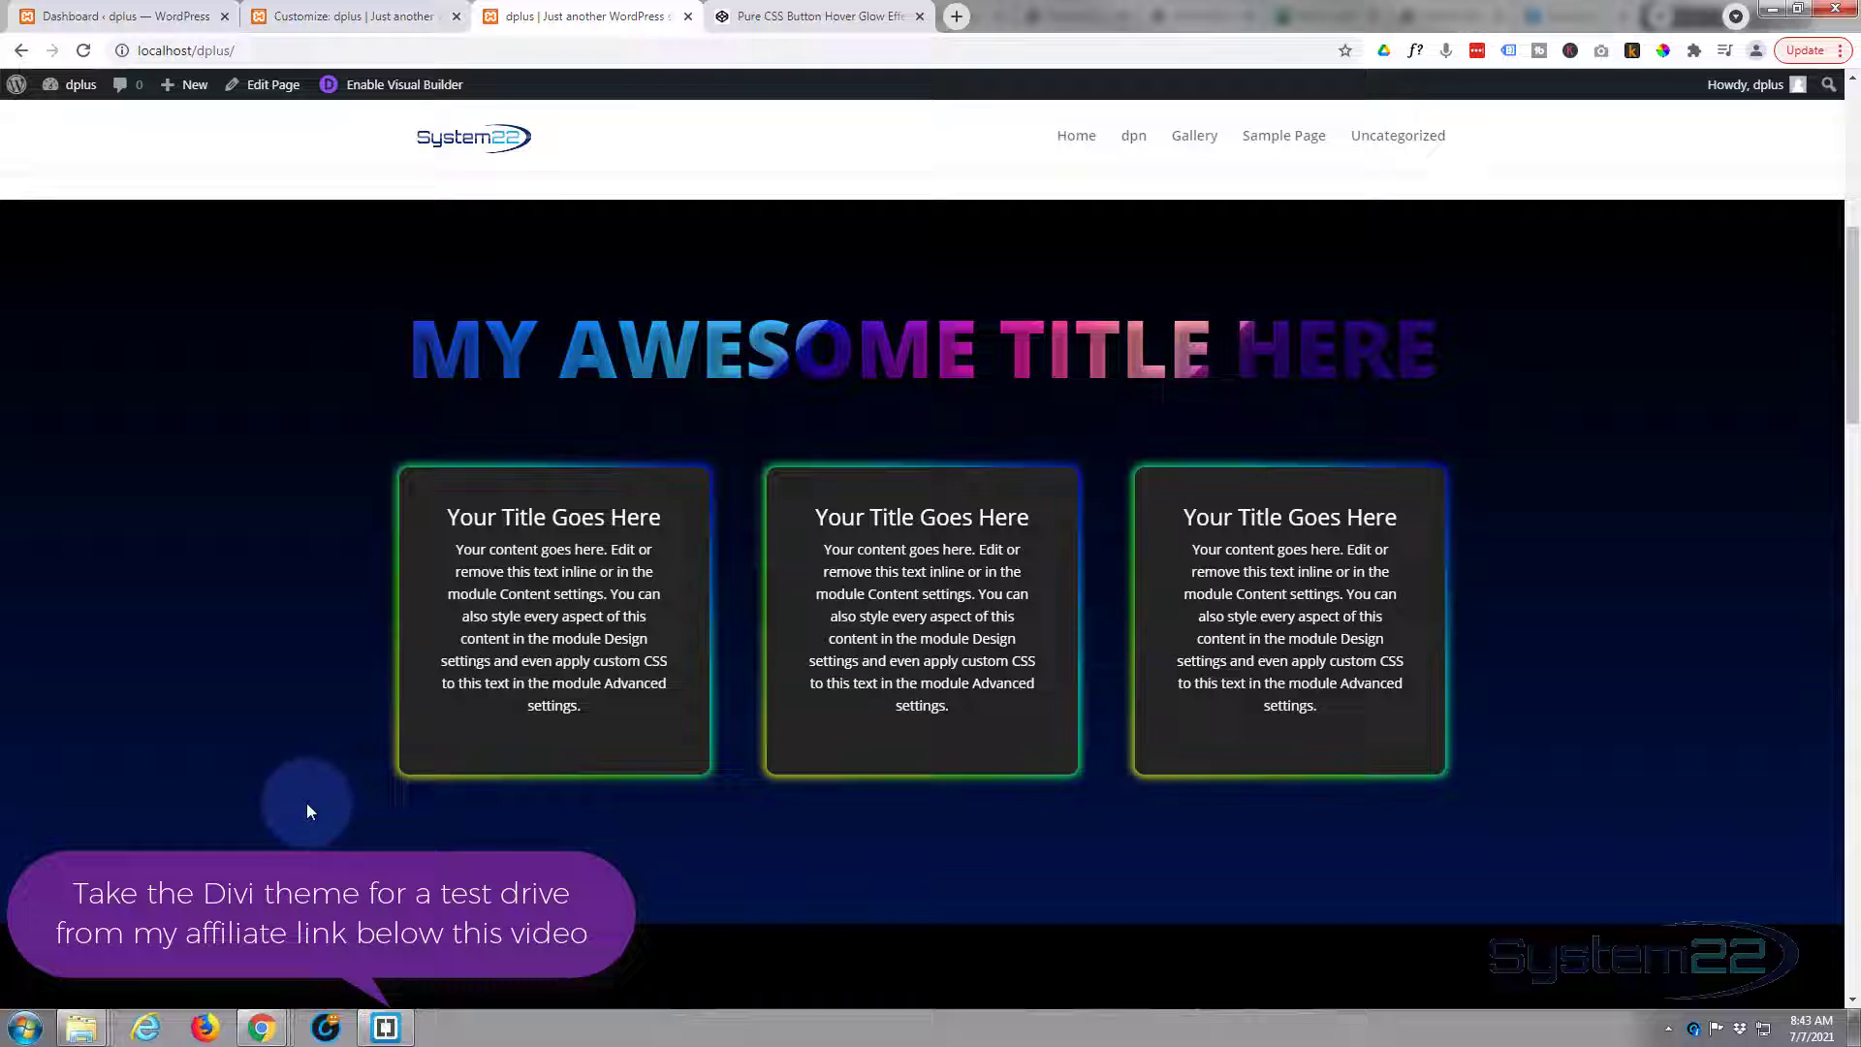
# Switch to the Pure CSS Button Hover Glow Effect pen and scroll through its CSS
pyautogui.click(810, 19)
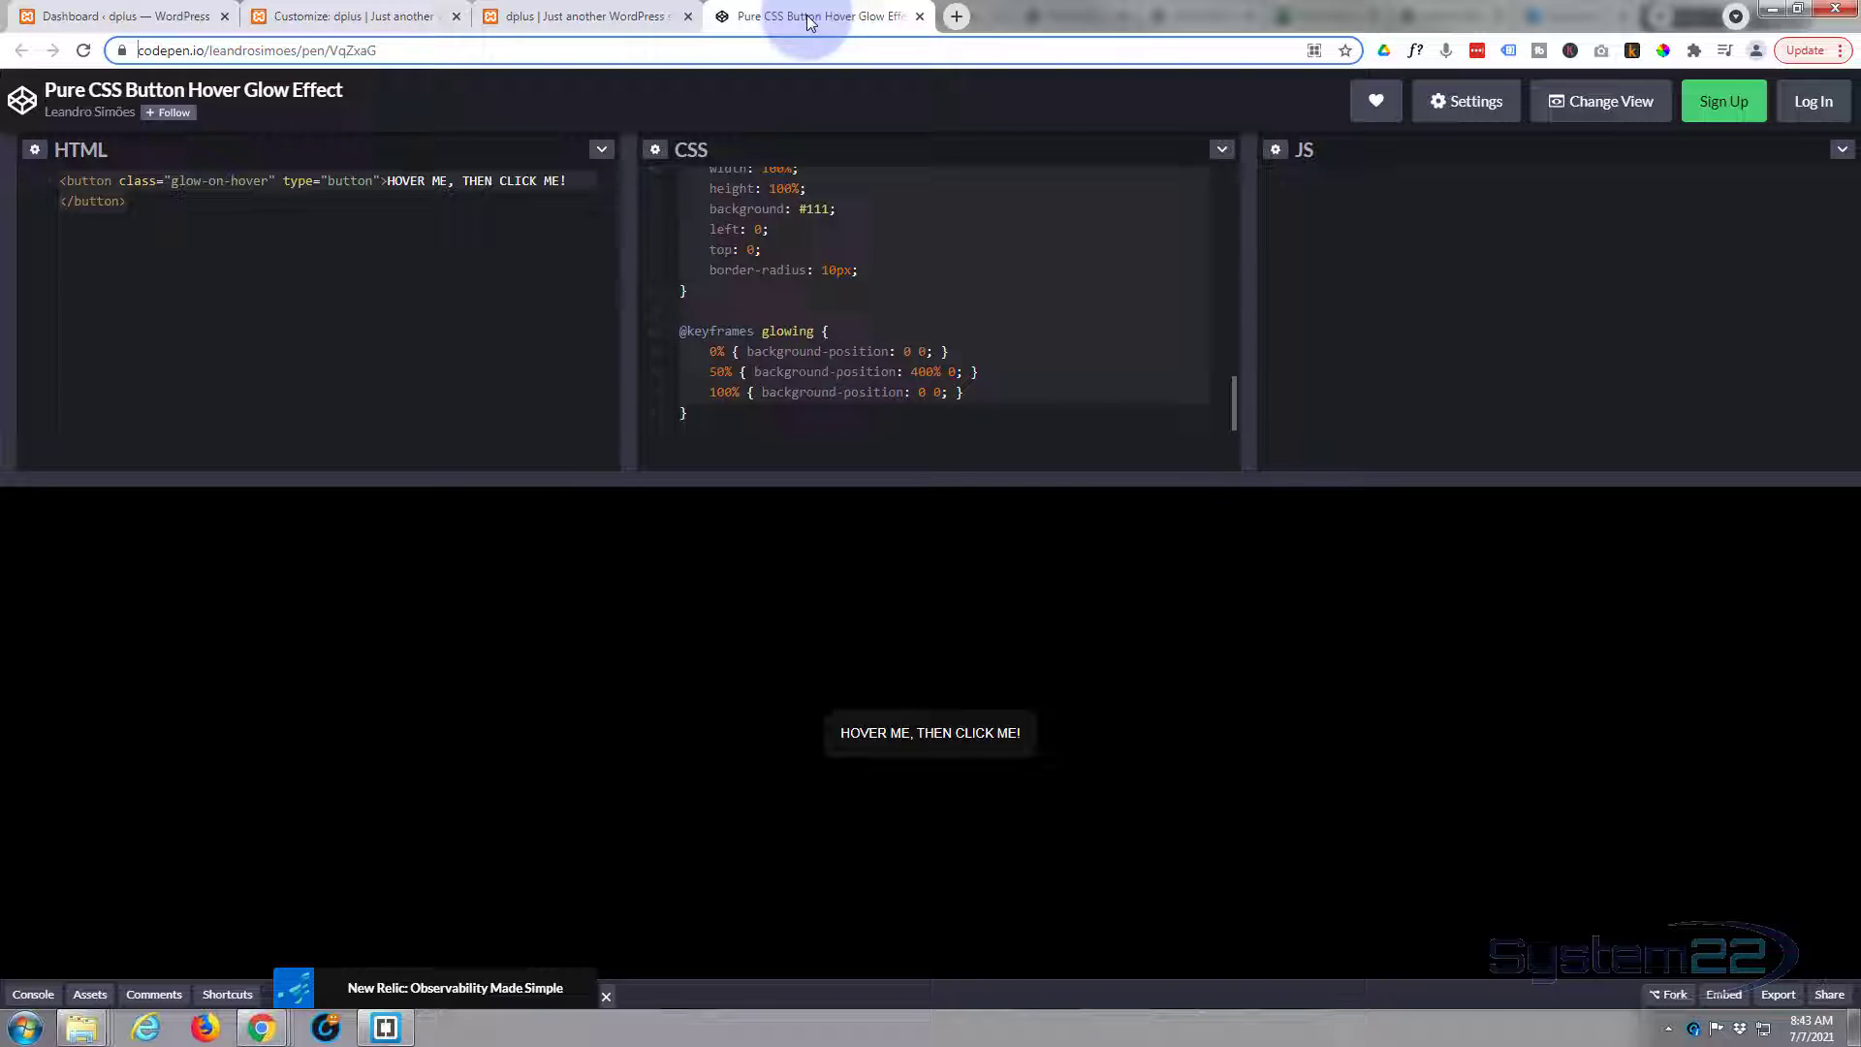
pyautogui.scroll(-1, 1089, 316)
pyautogui.scroll(2, 1093, 318)
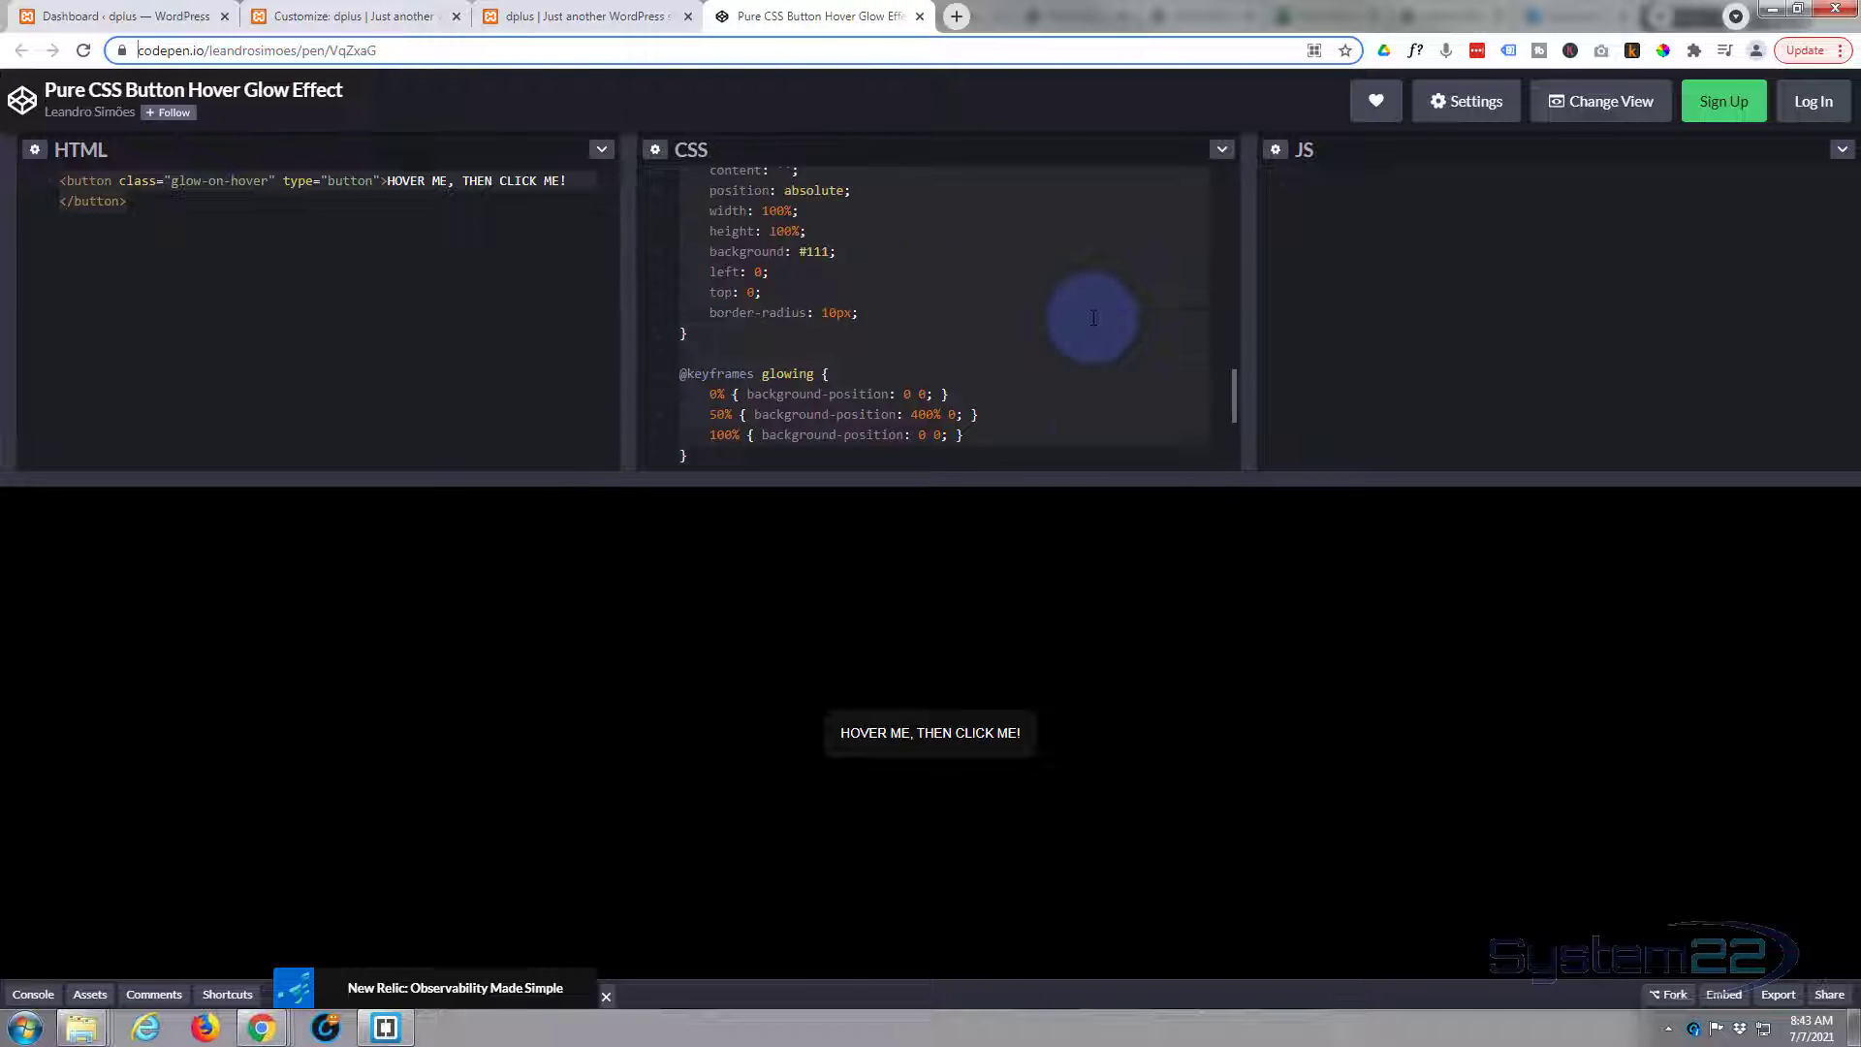
pyautogui.scroll(5, 1093, 317)
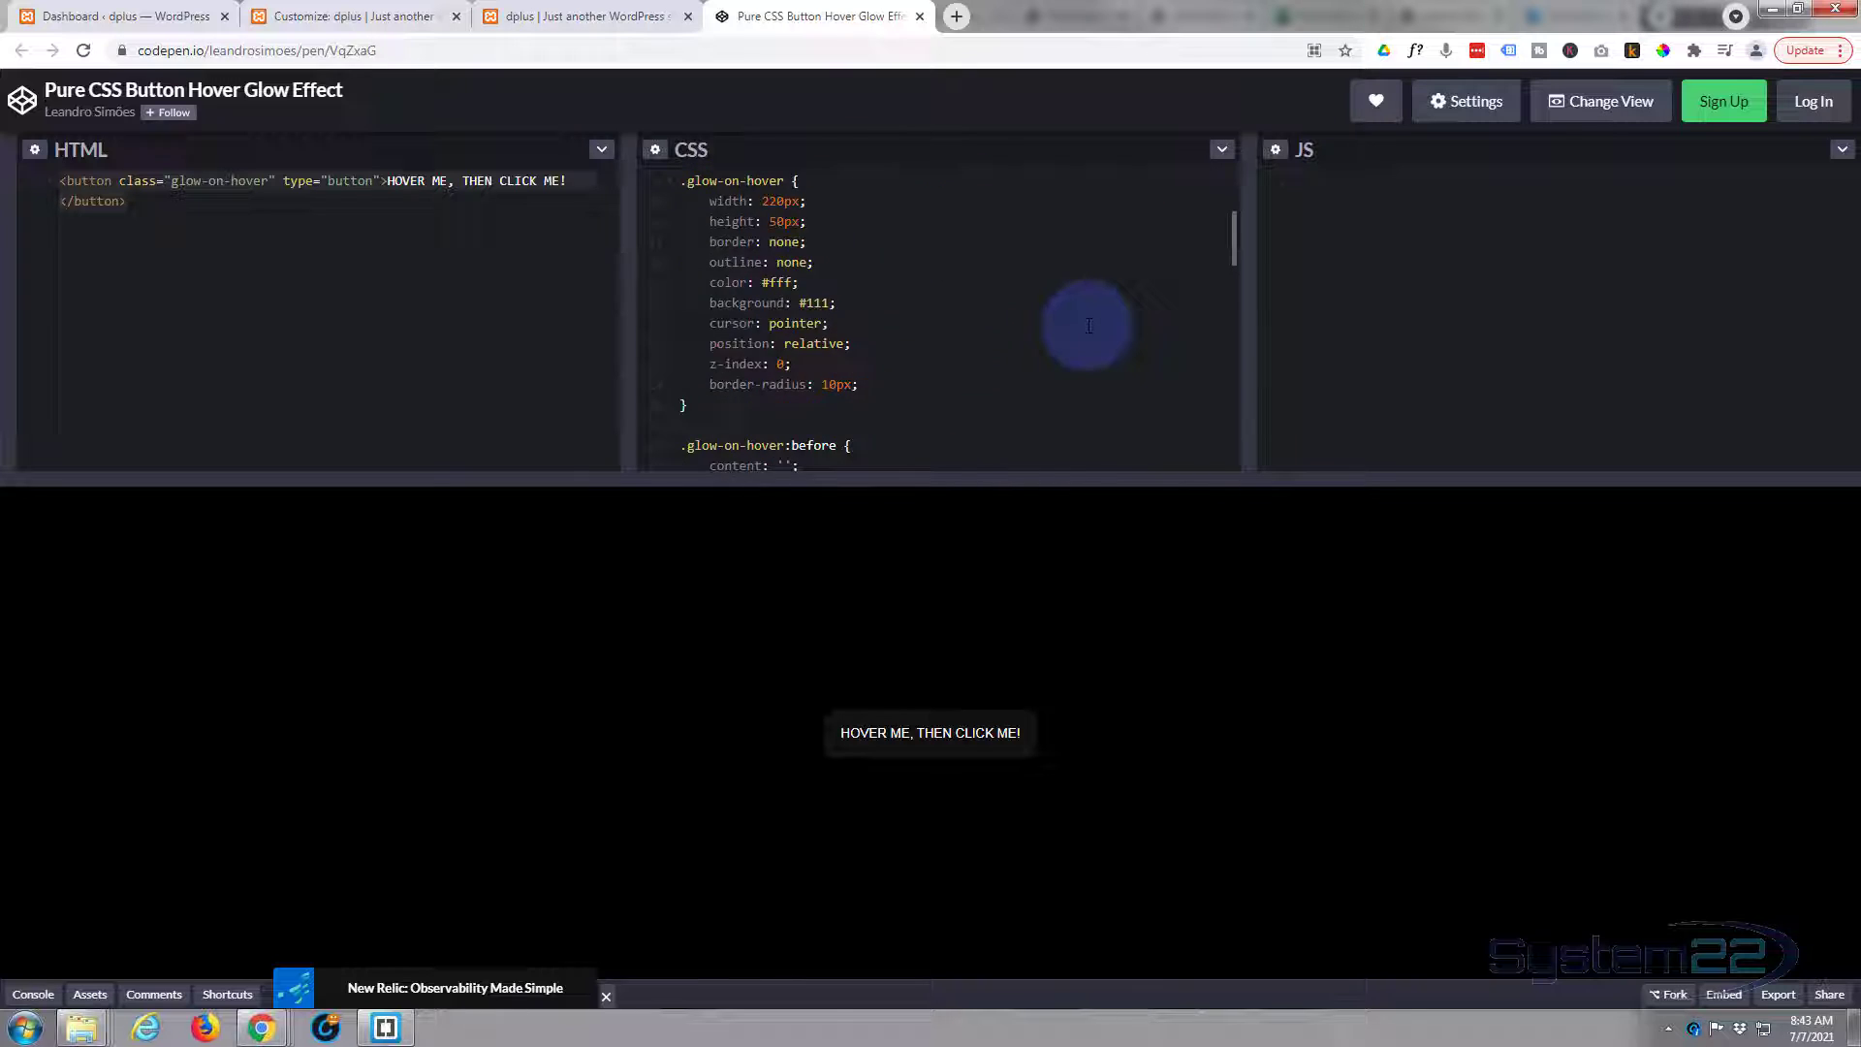
pyautogui.scroll(2, 1089, 325)
pyautogui.scroll(-2, 1088, 325)
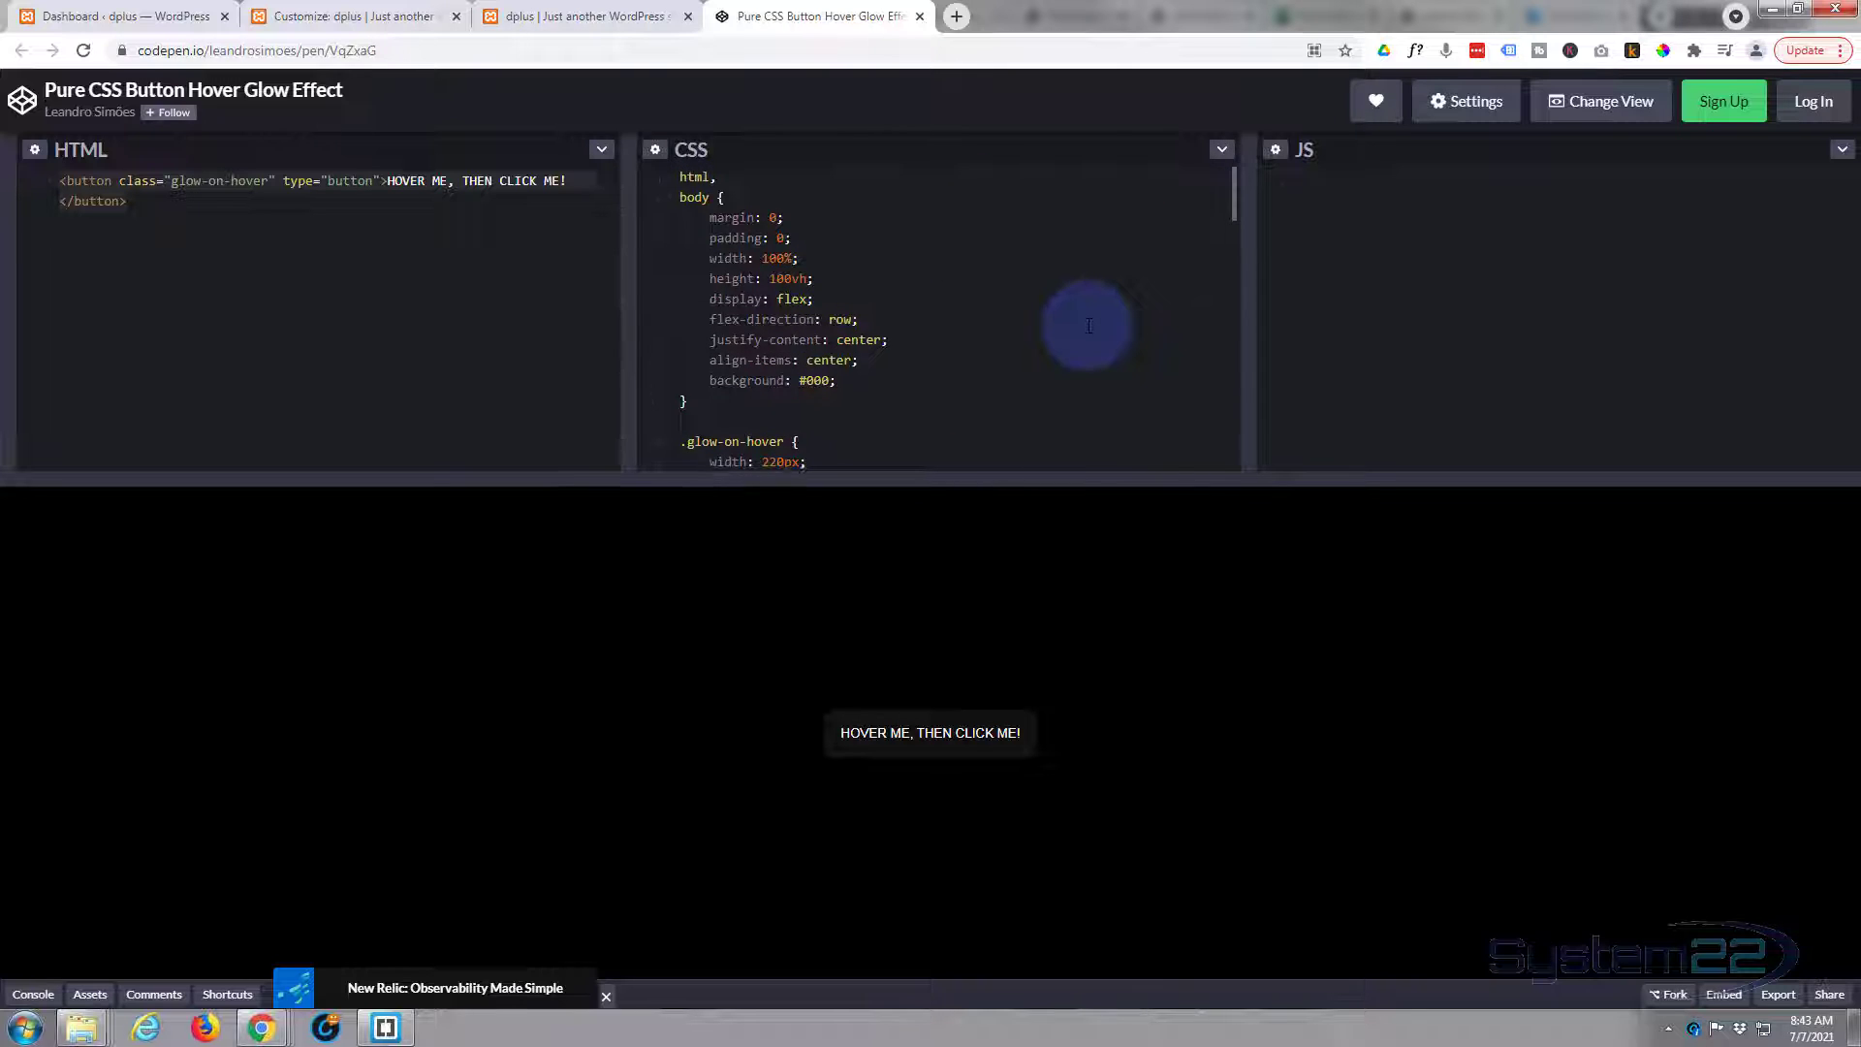
pyautogui.scroll(-1, 1088, 326)
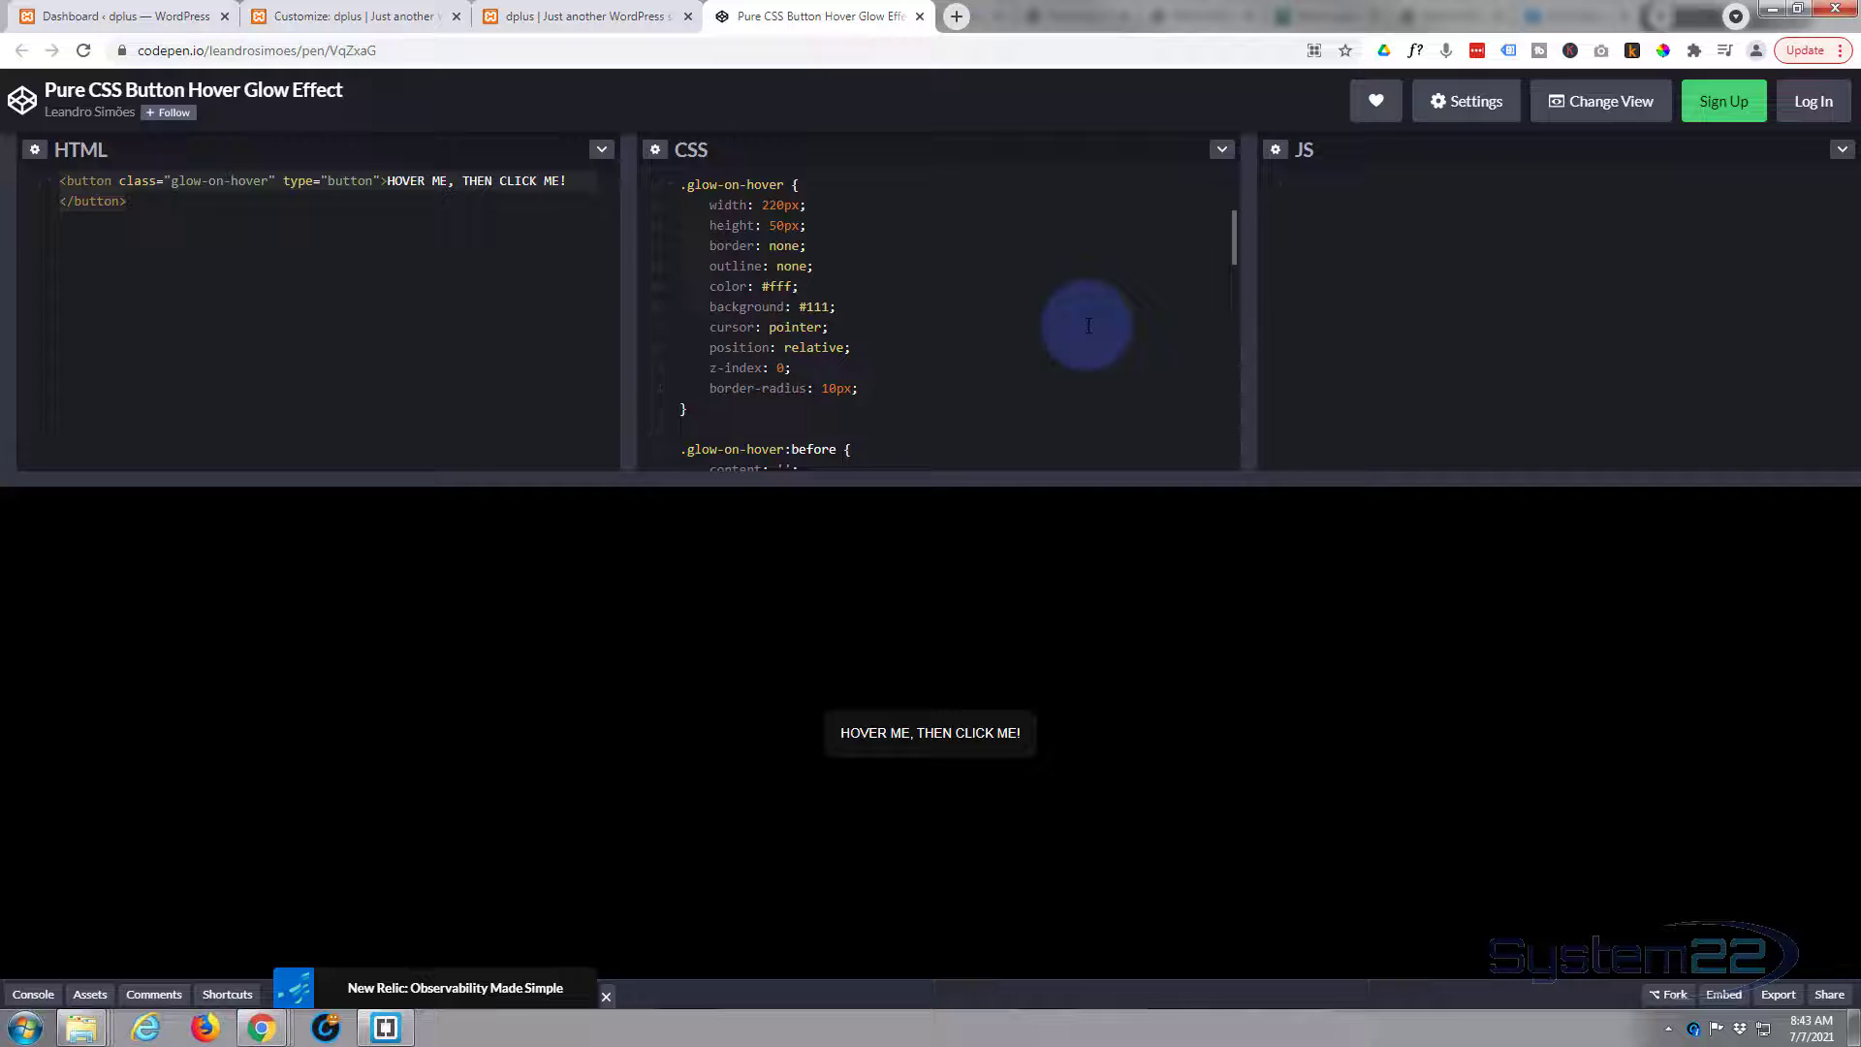
# Reopen the Additional CSS editor through Appearance > Customize
pyautogui.click(341, 17)
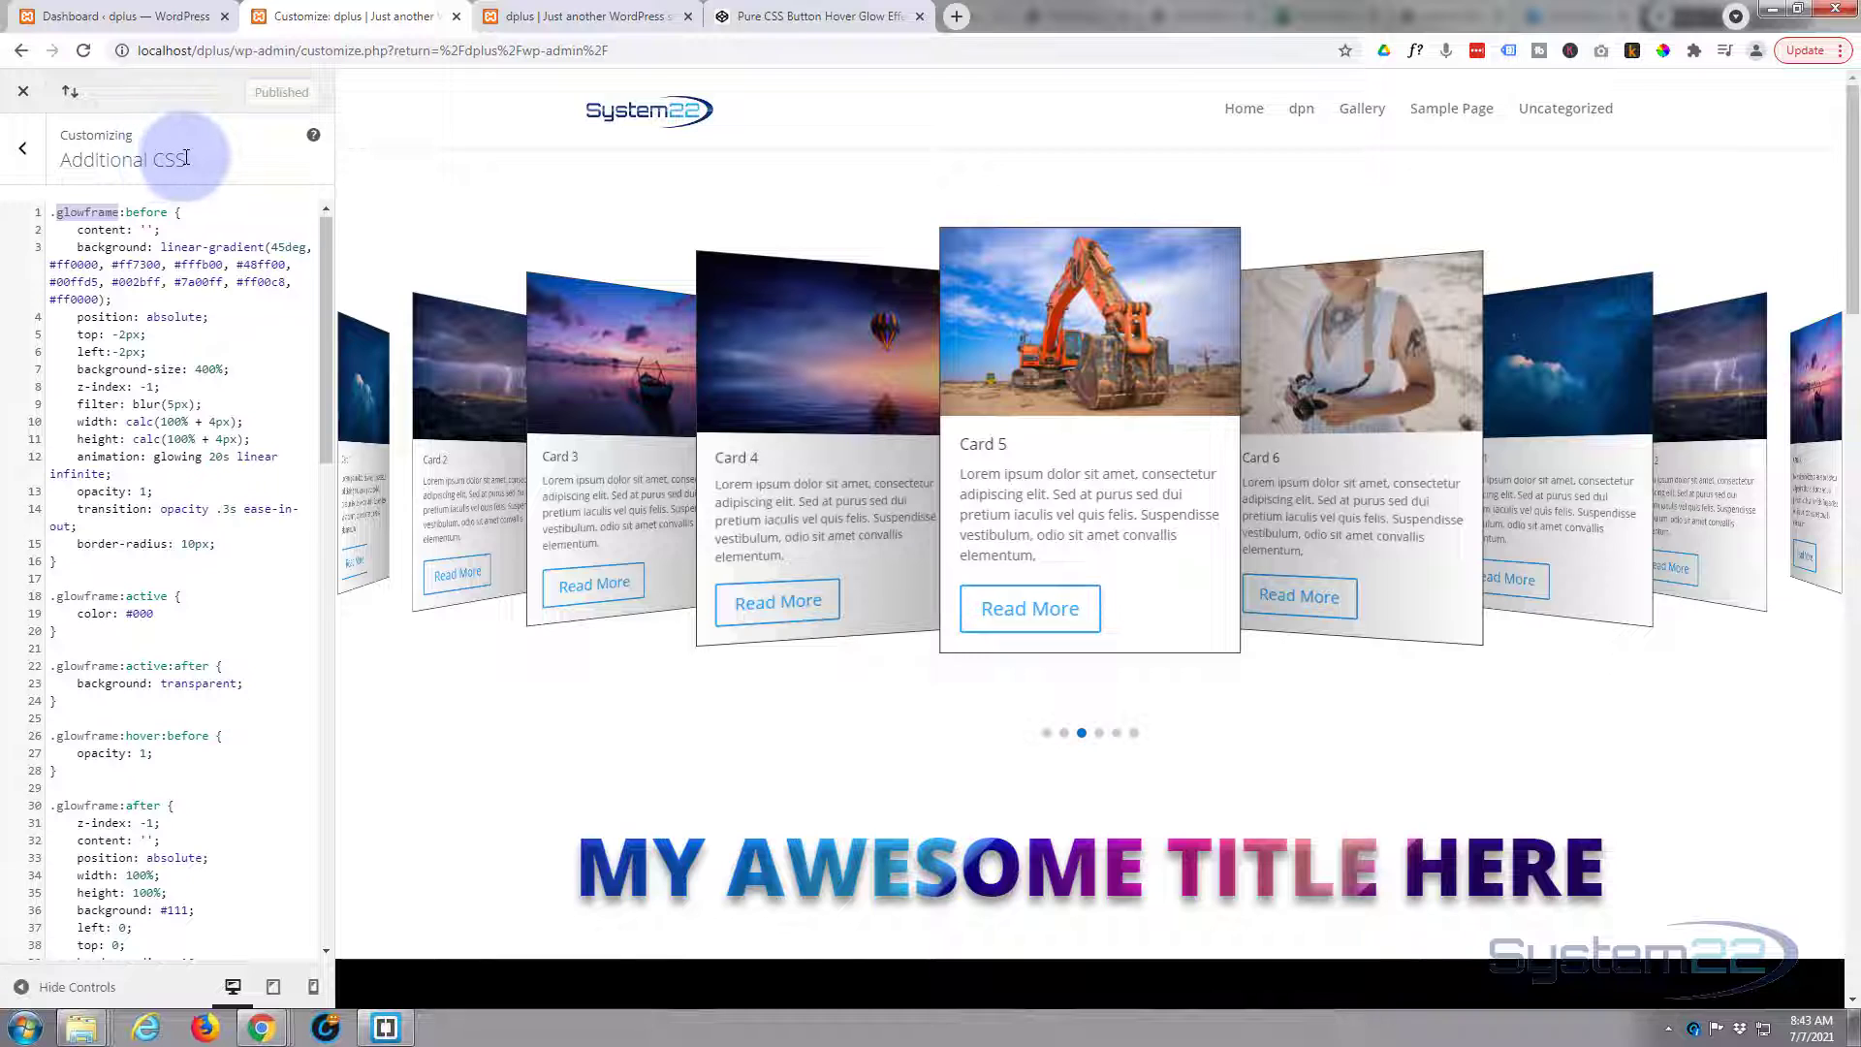
pyautogui.click(35, 164)
pyautogui.click(92, 14)
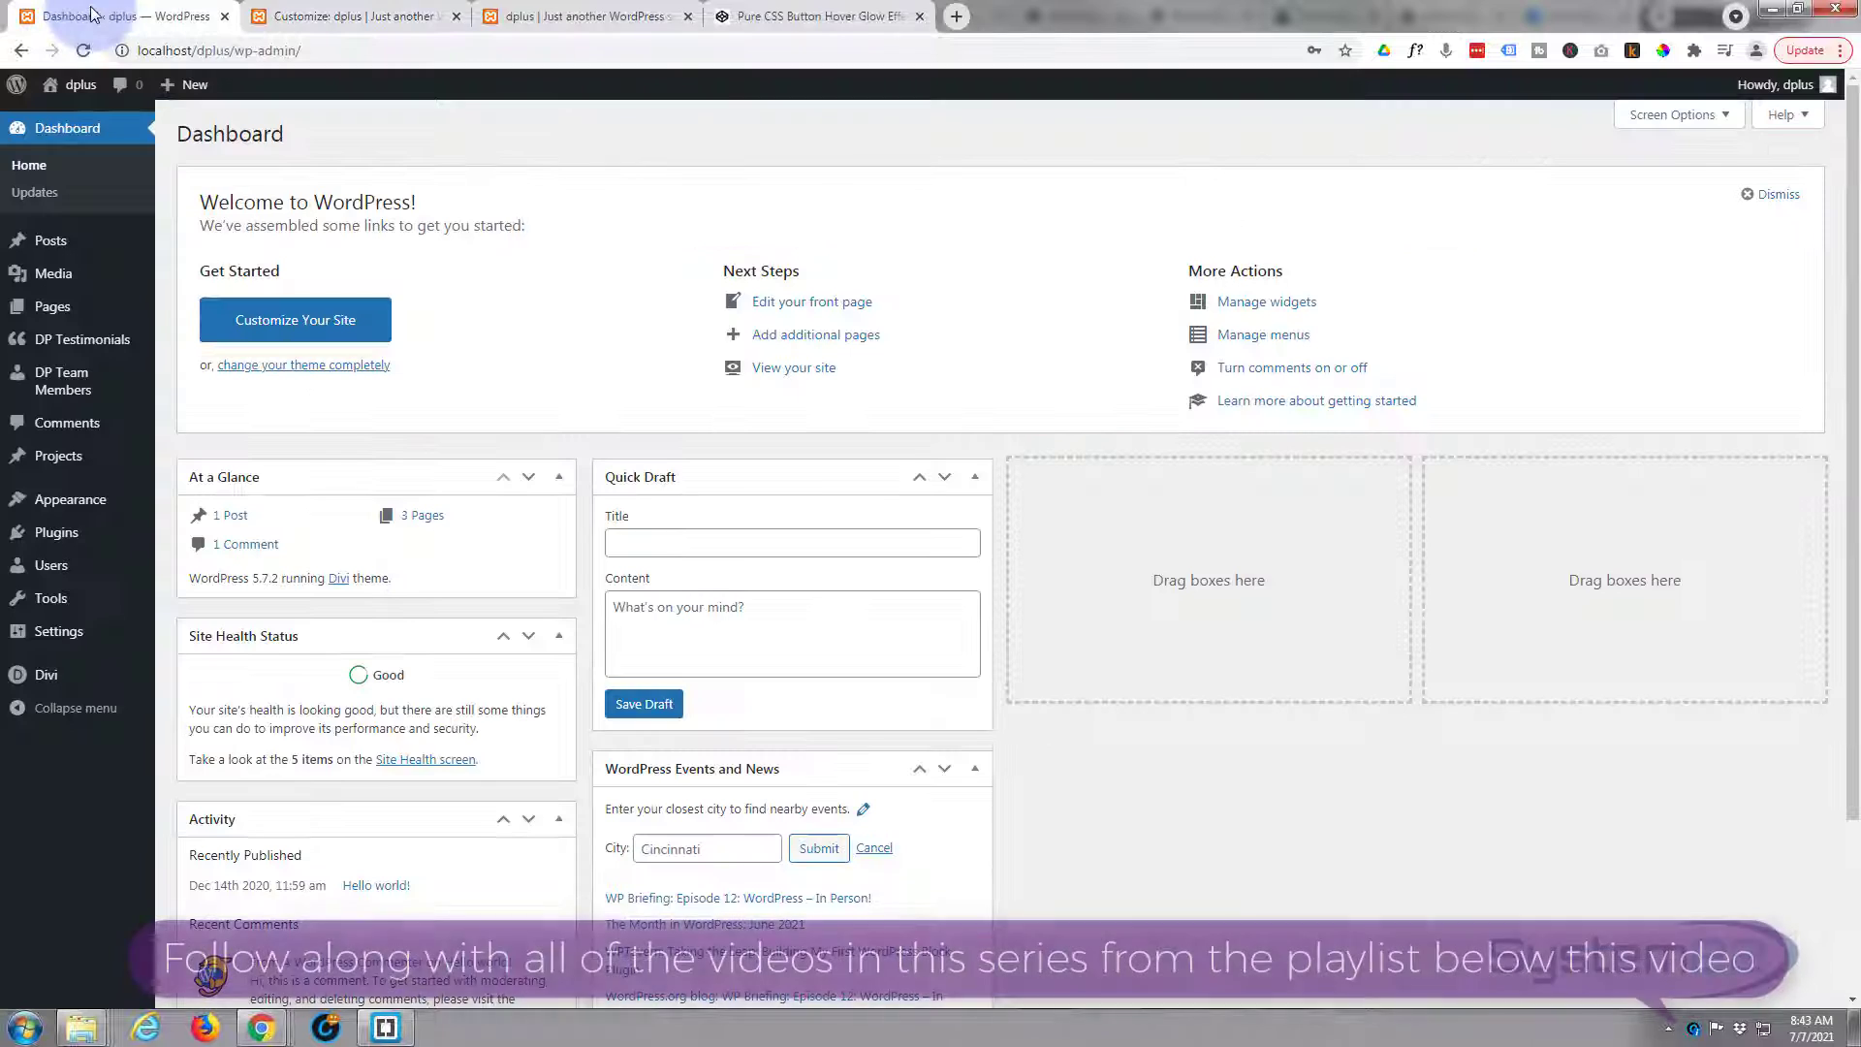
pyautogui.moveTo(51, 509)
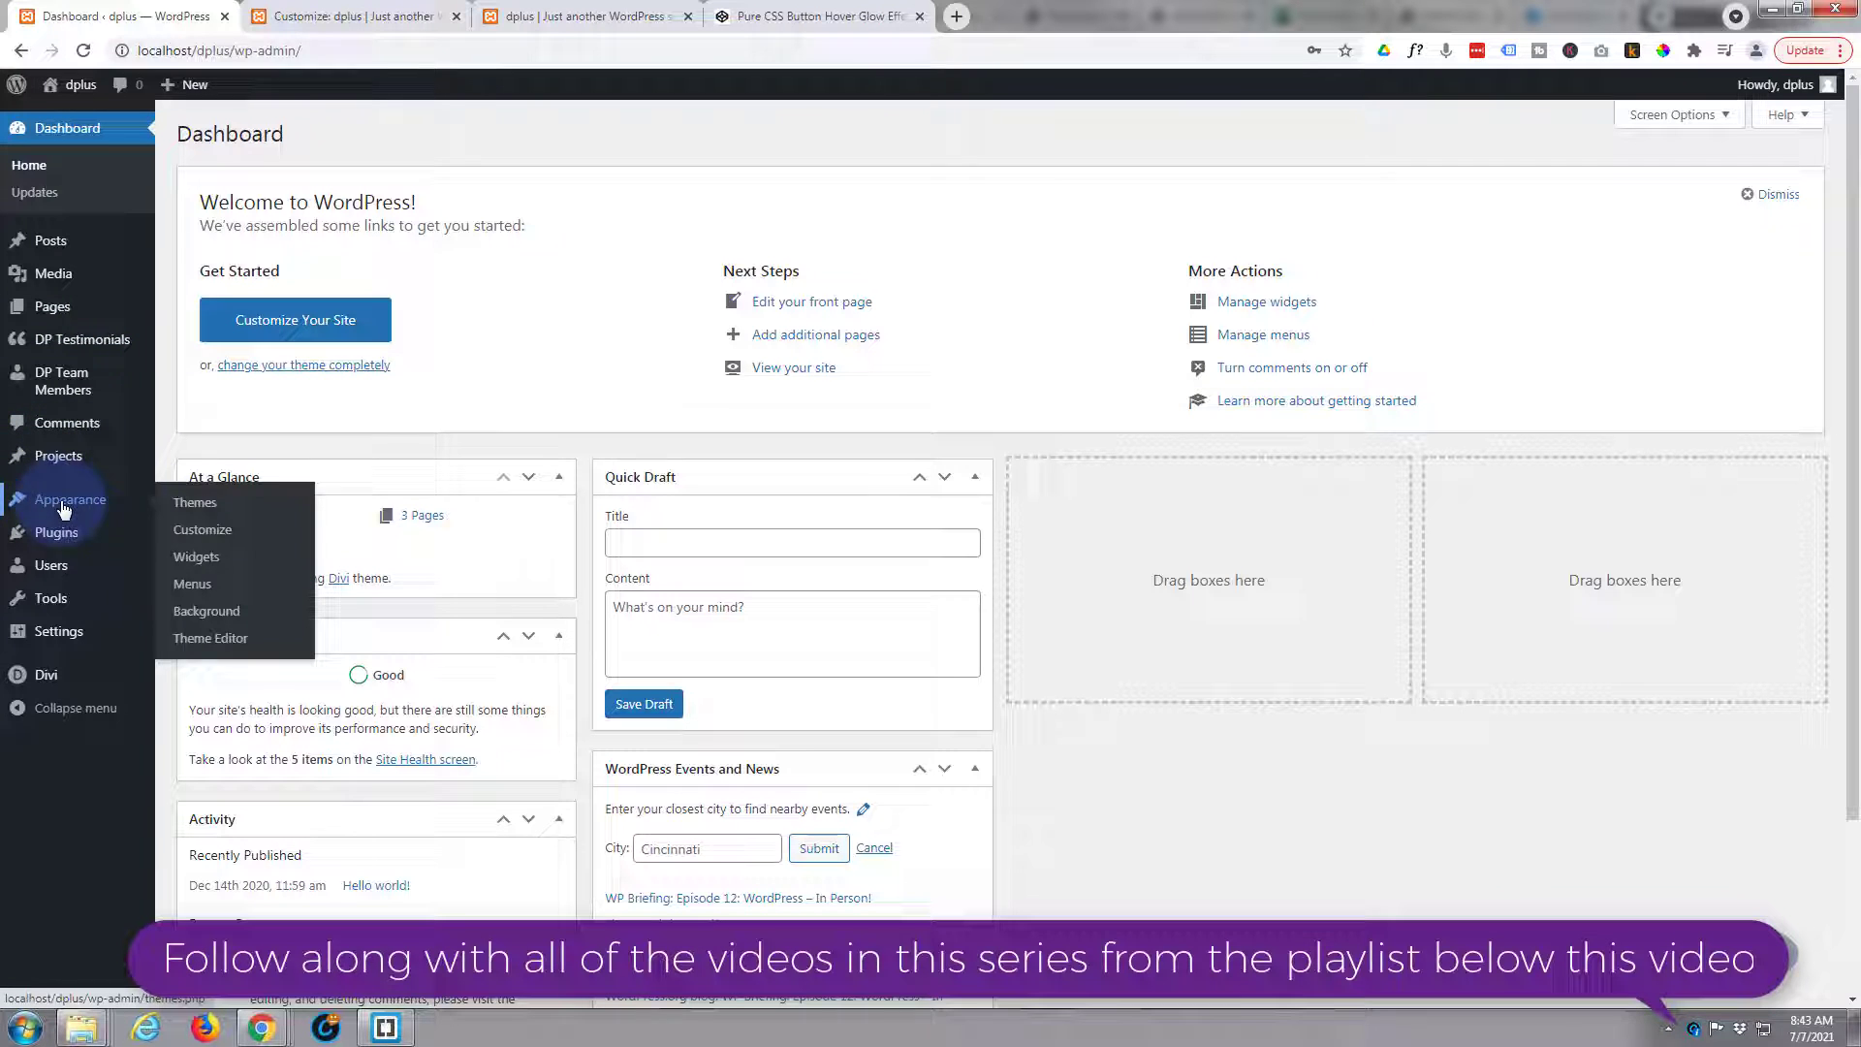
pyautogui.click(217, 538)
pyautogui.click(351, 17)
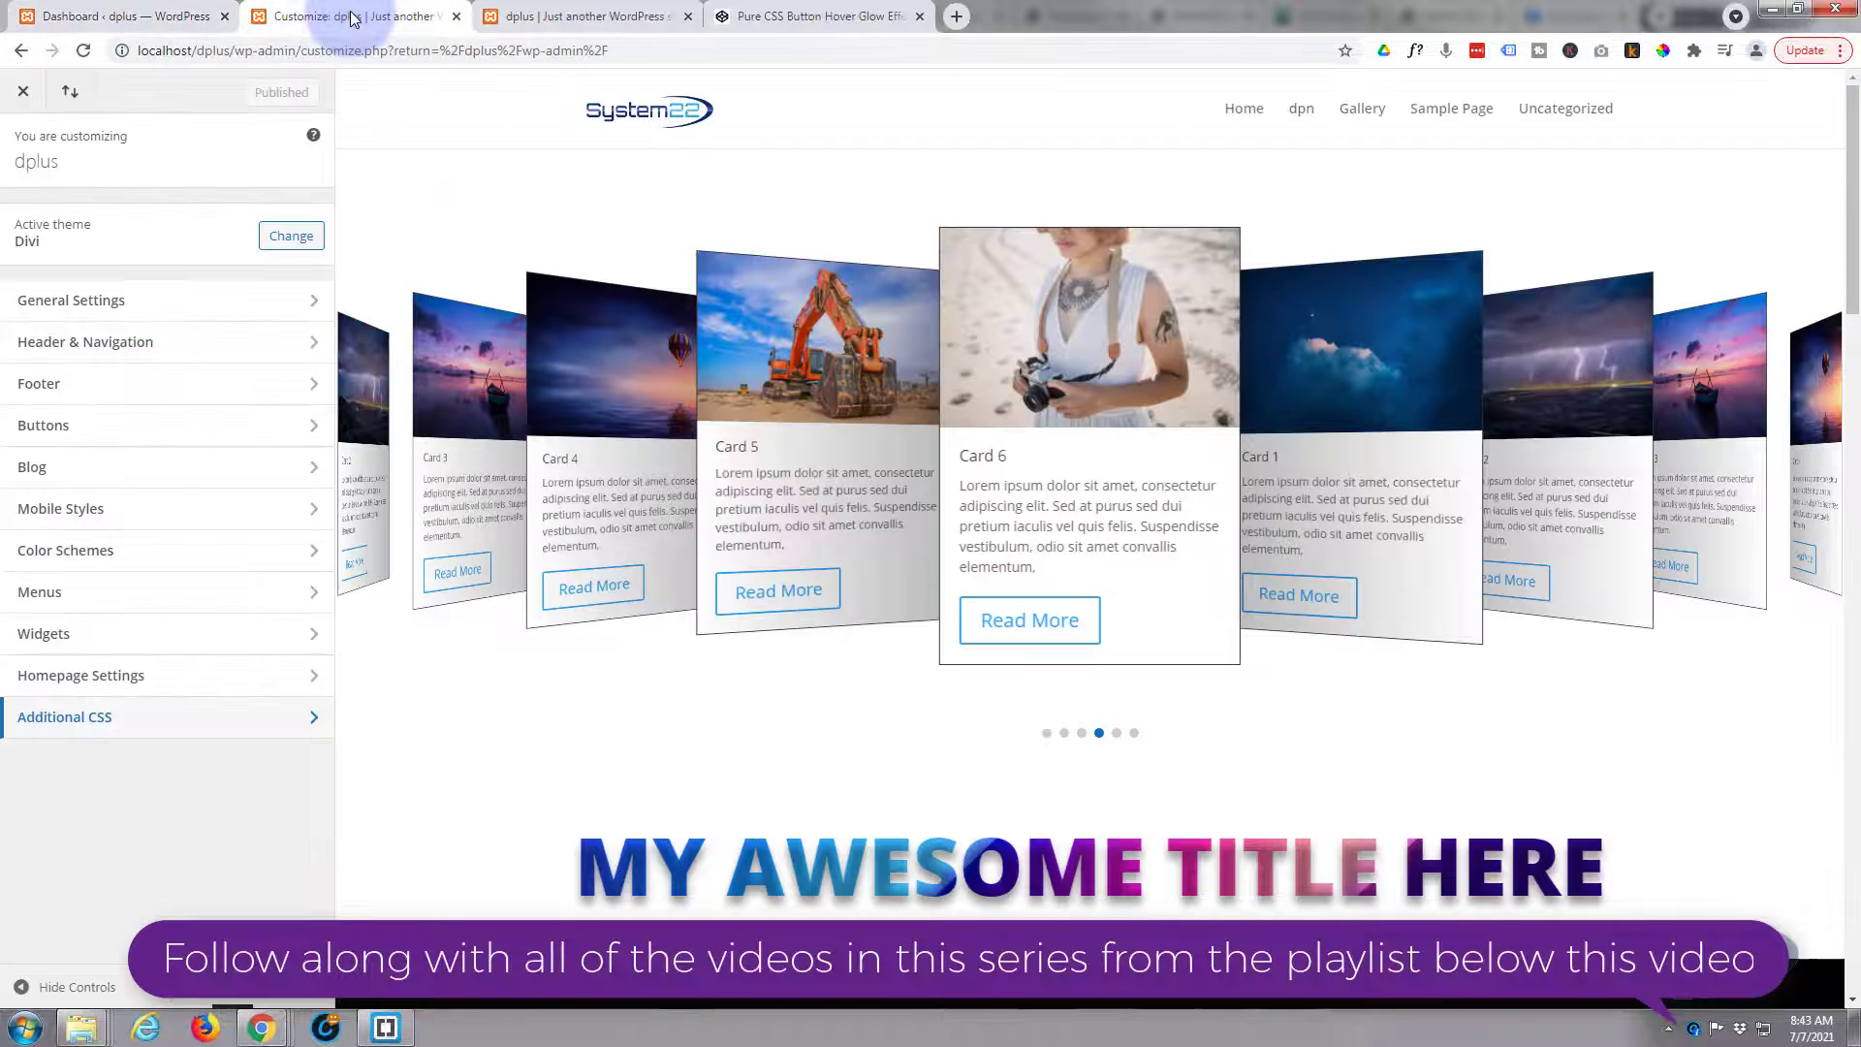
pyautogui.click(146, 727)
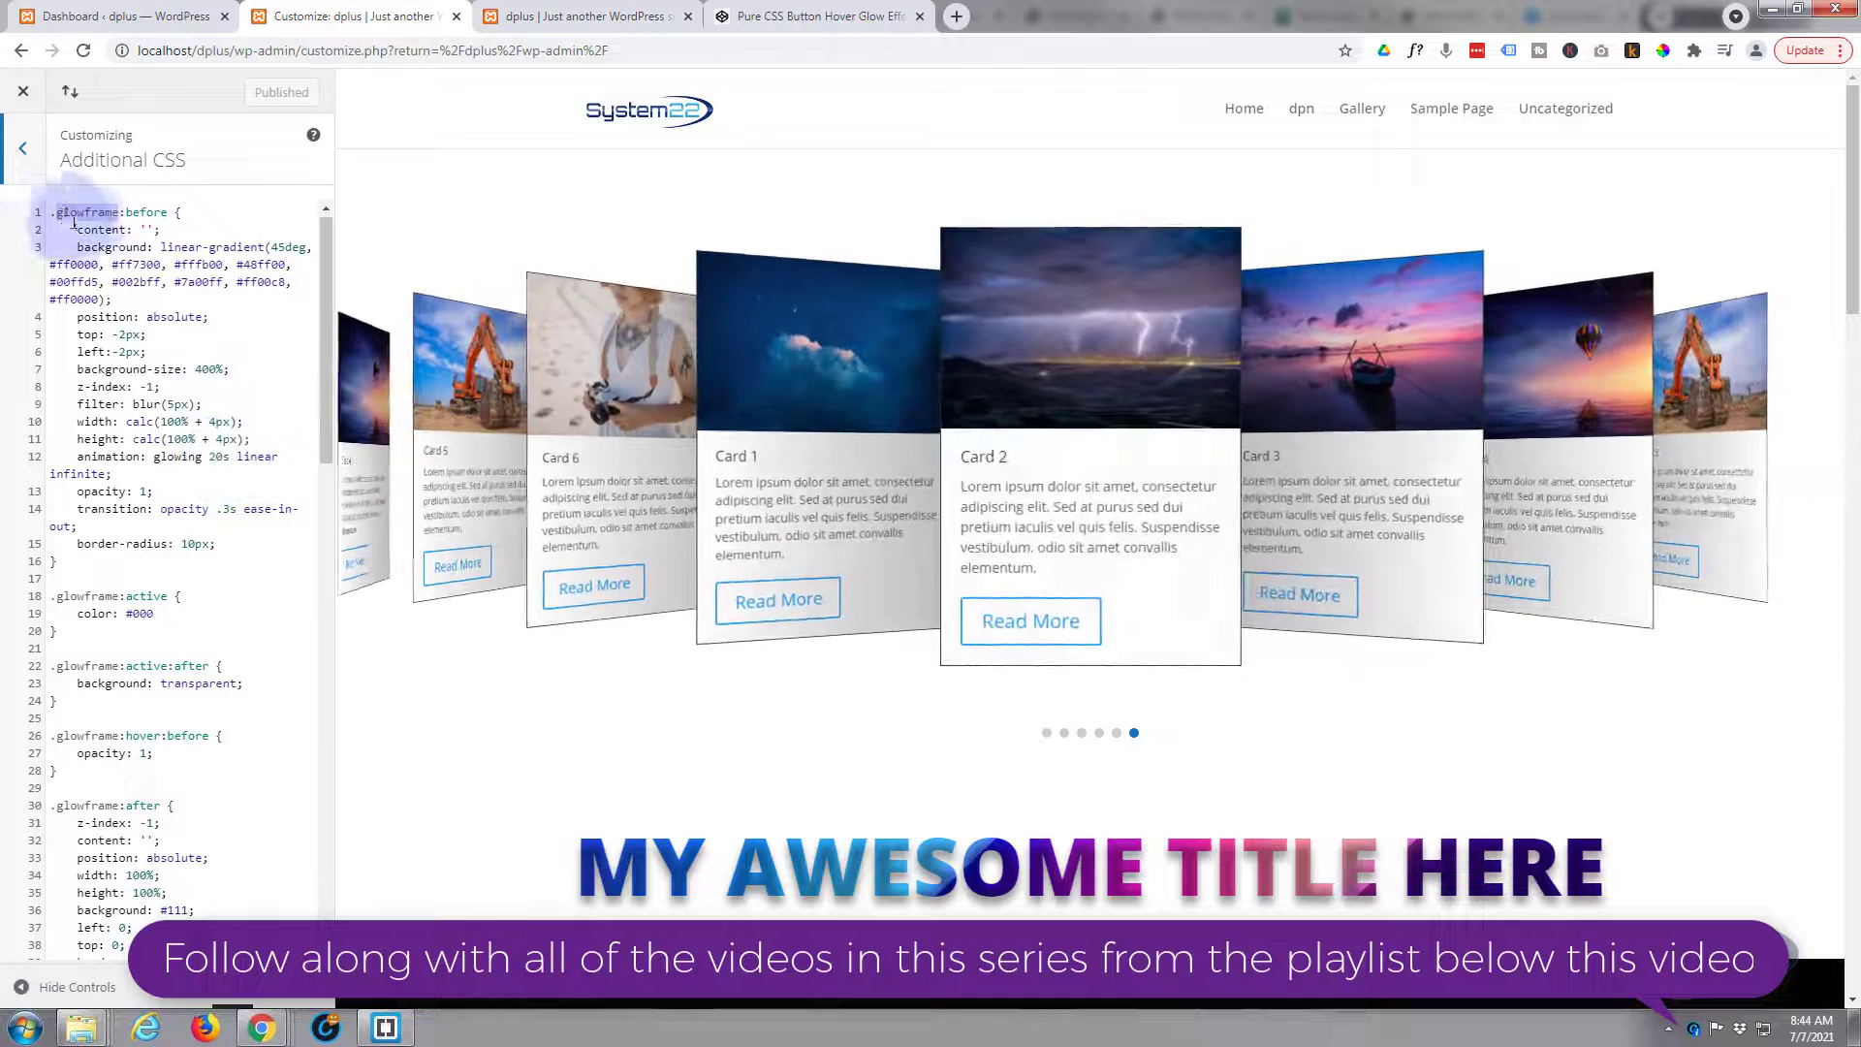
# Delete the old .glowframe rules and publish the remaining Glowing Buttons CSS
pyautogui.moveTo(50, 213); pyautogui.dragTo(224, 791)
pyautogui.press('Delete')
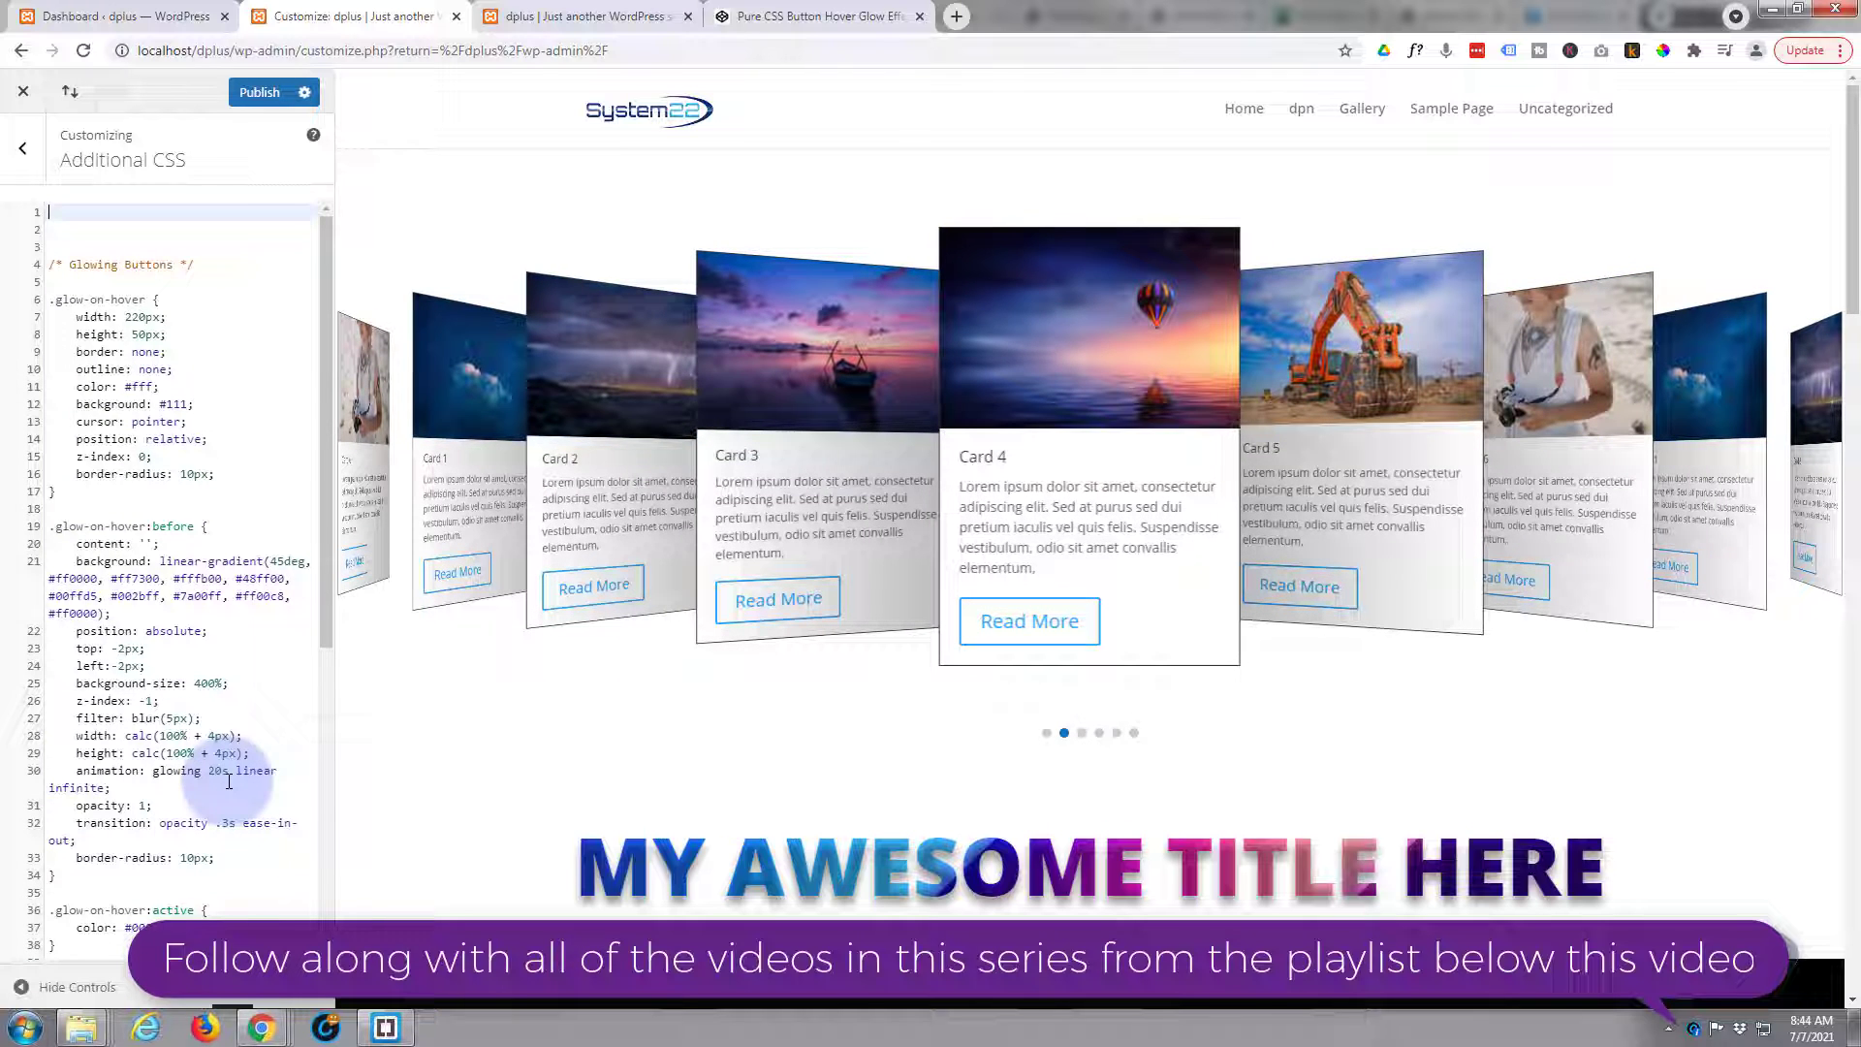
pyautogui.click(255, 97)
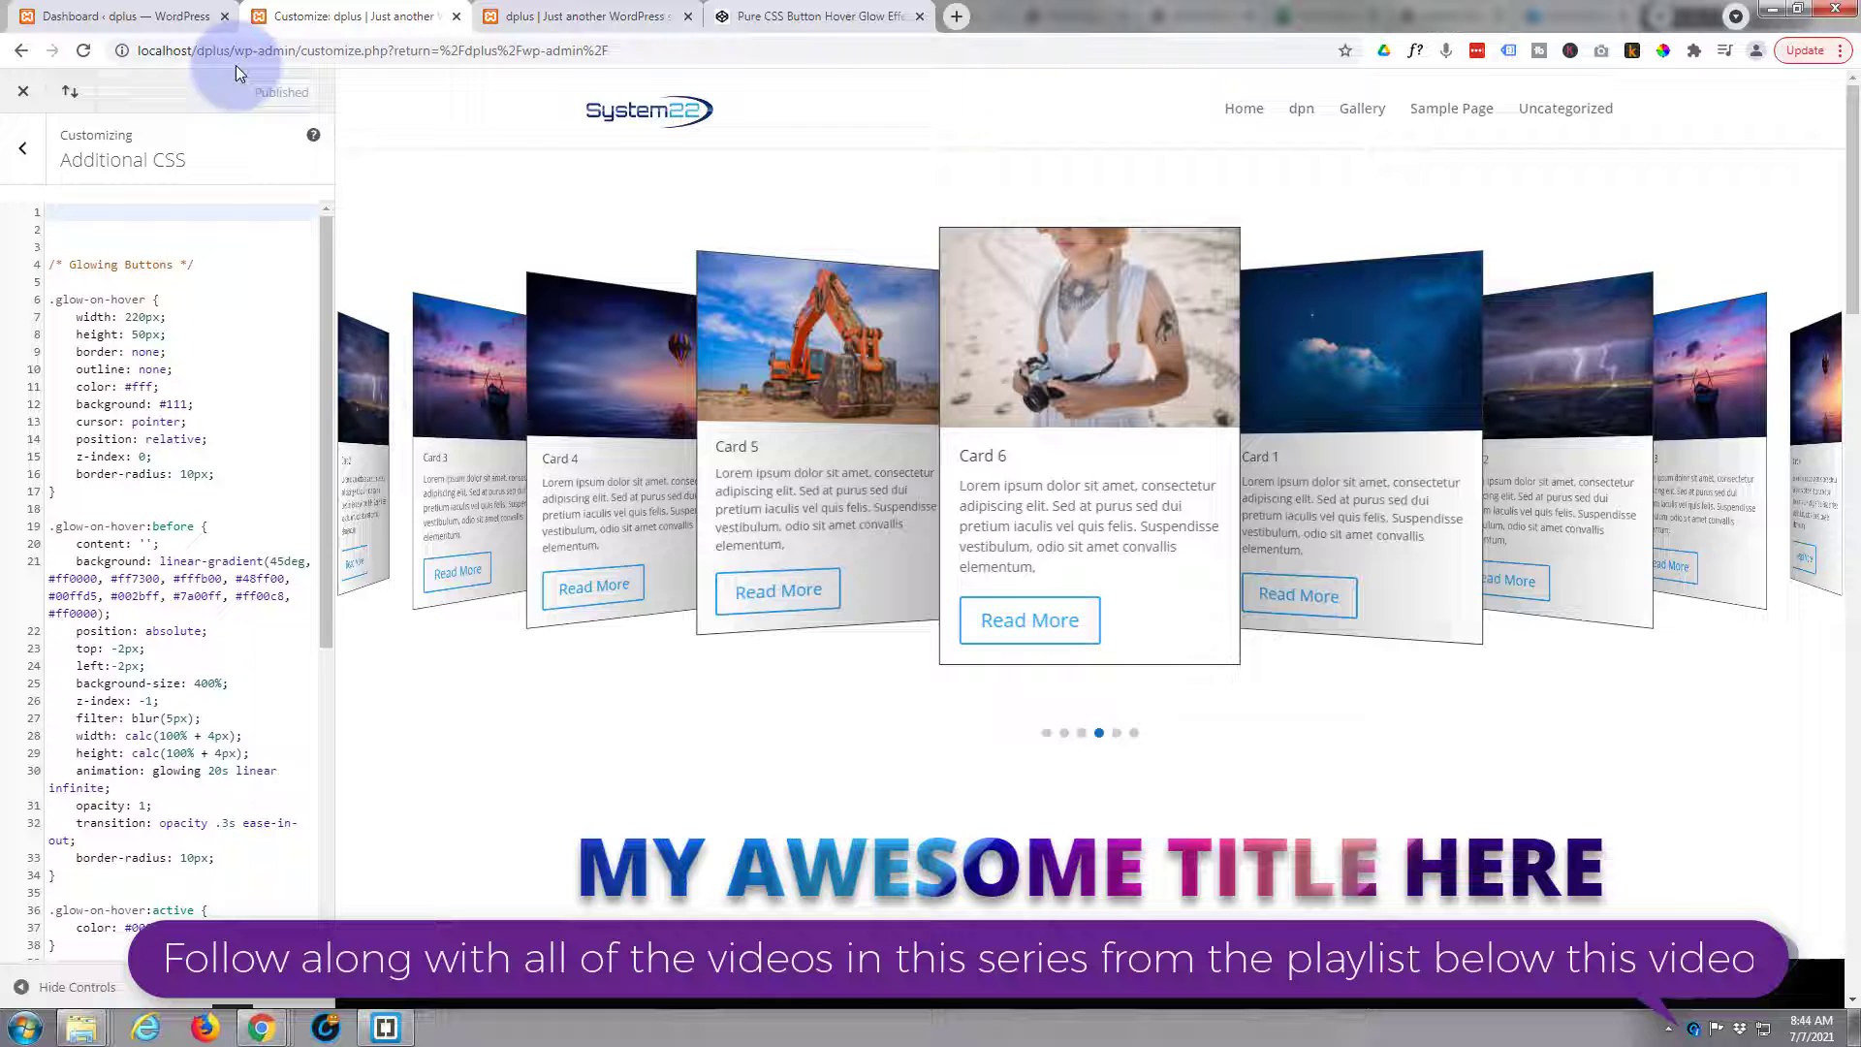
# Enable the Divi Visual Builder and delete the three-card row below MY AWESOME TITLE HERE
pyautogui.click(570, 22)
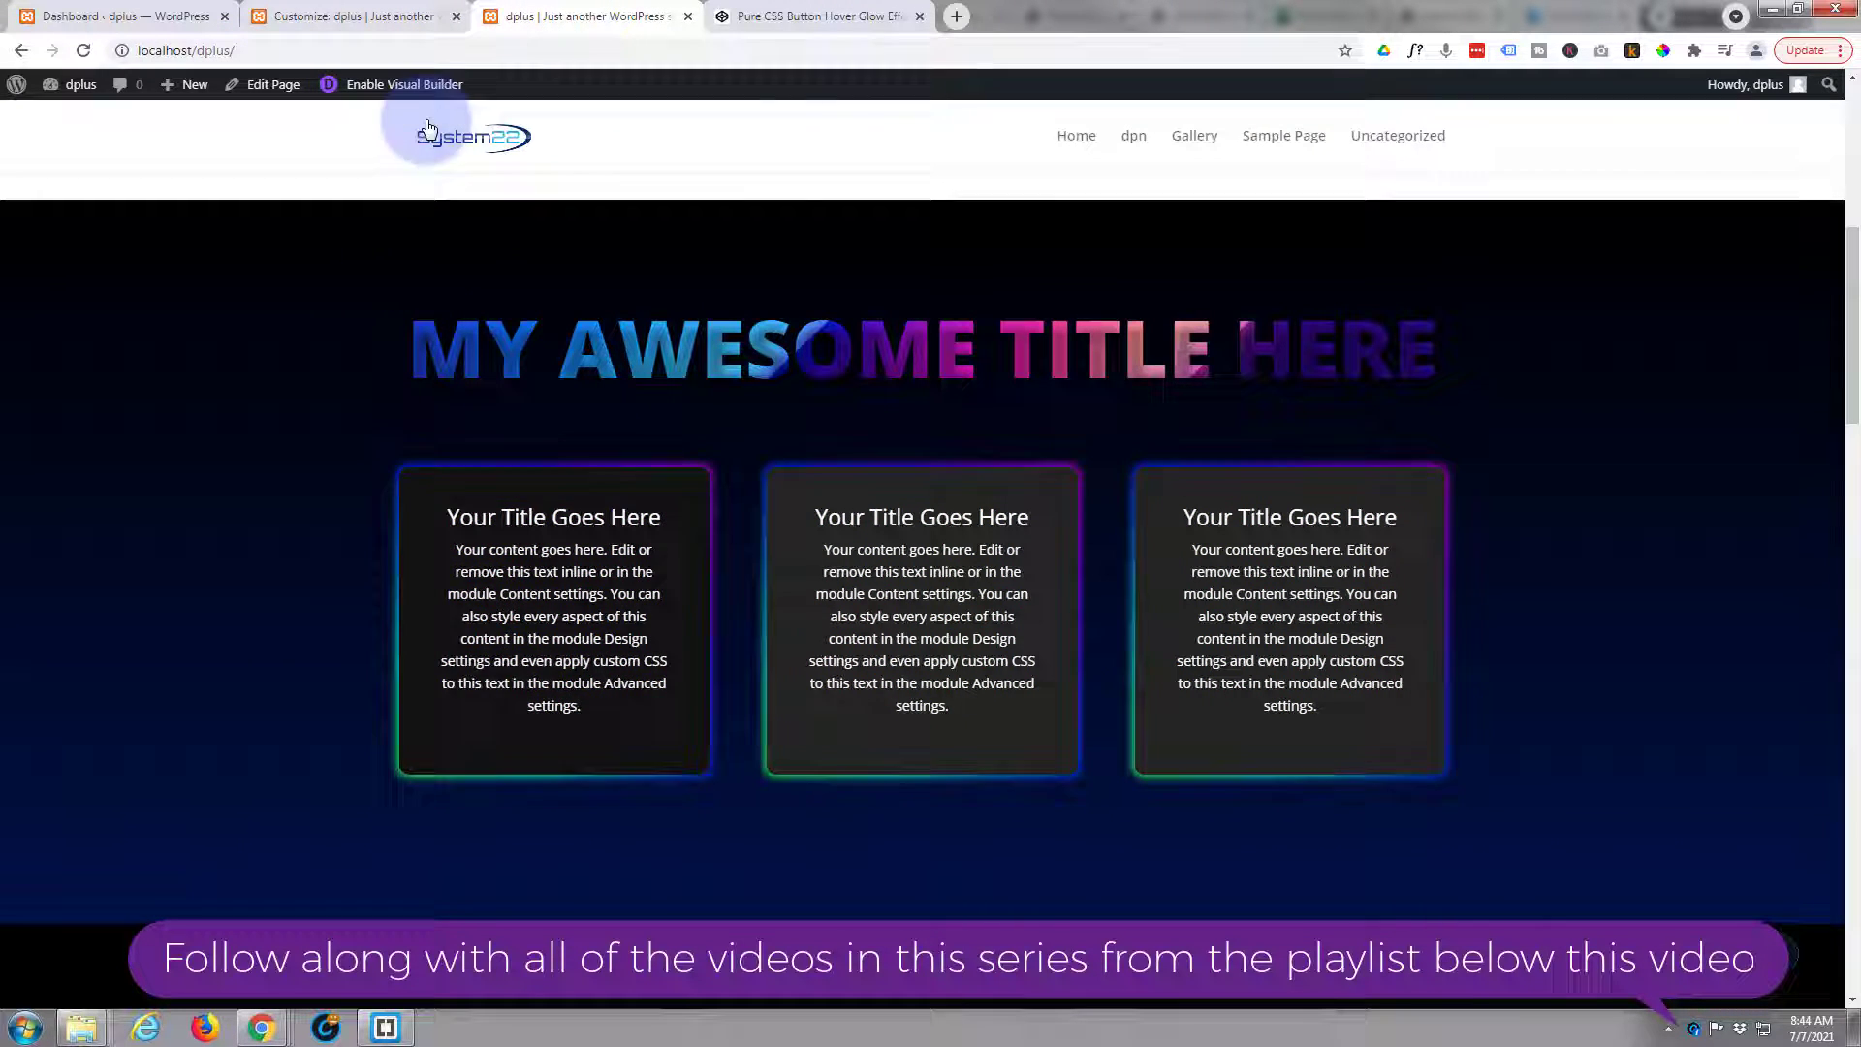
pyautogui.click(422, 86)
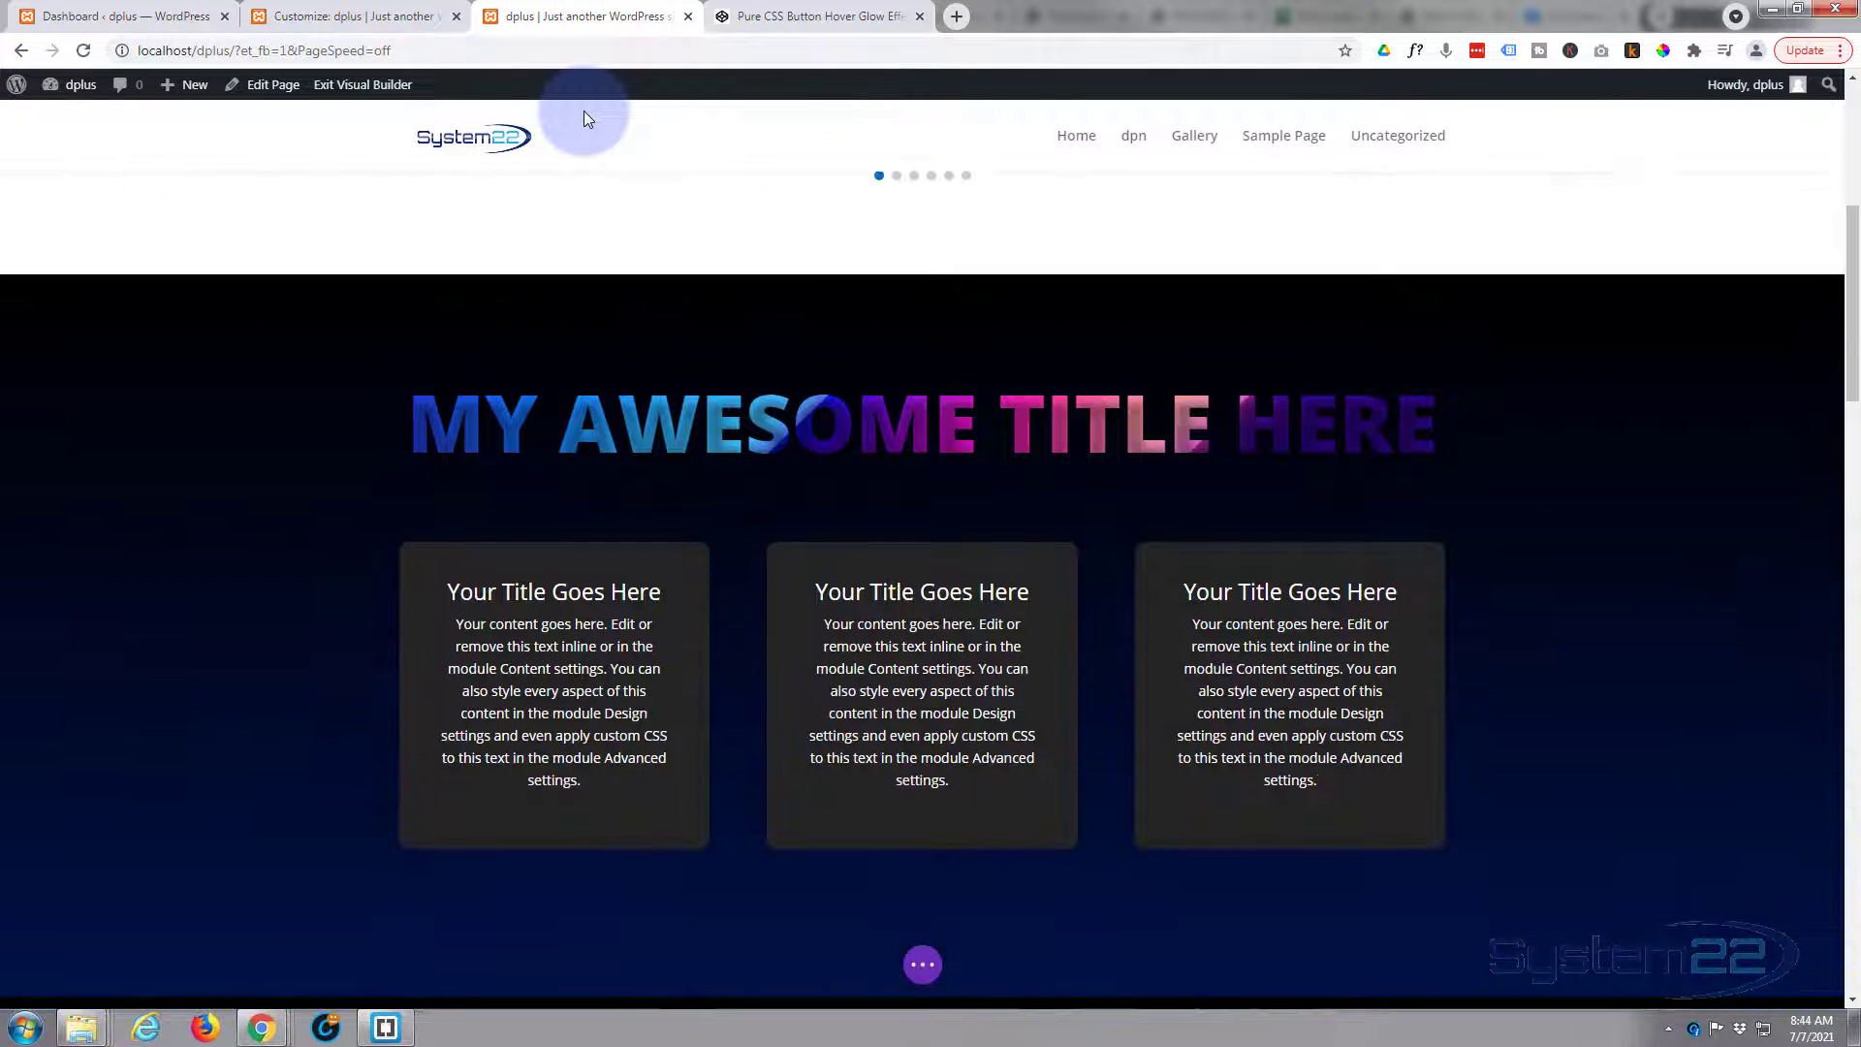
pyautogui.scroll(-1, 584, 111)
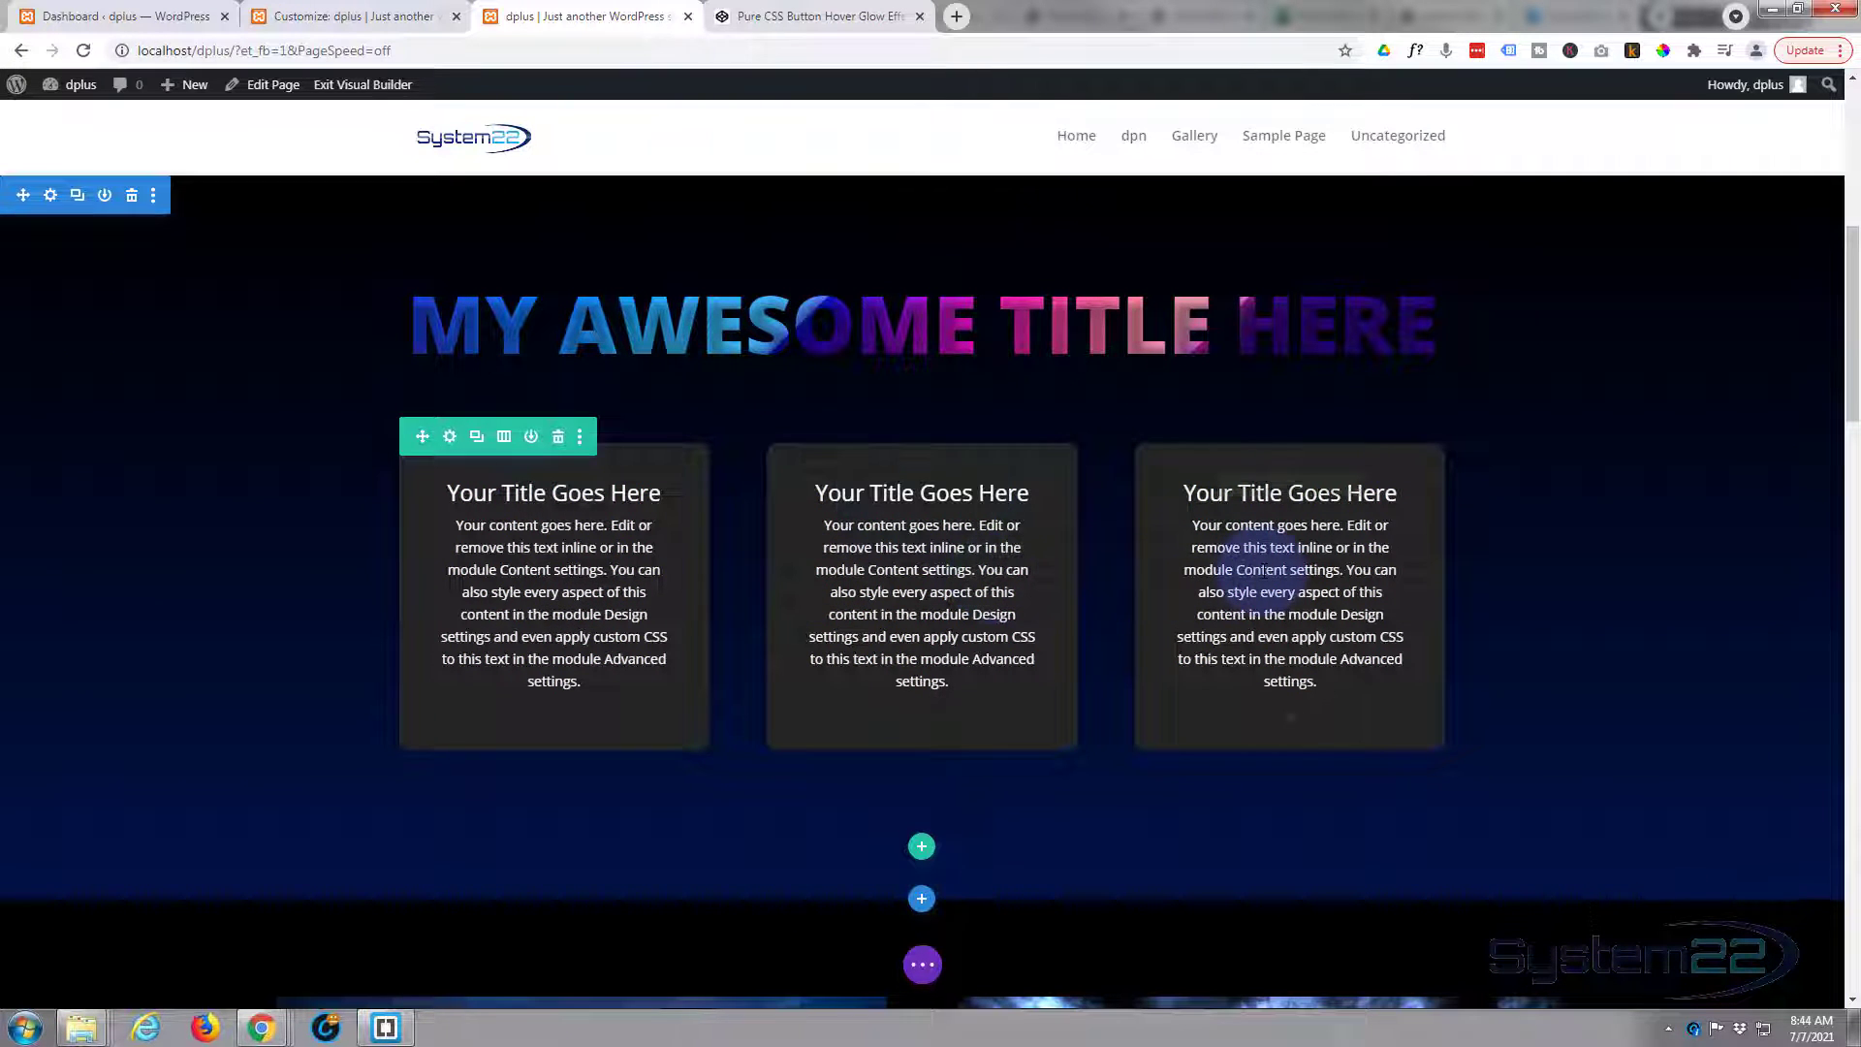
pyautogui.click(560, 438)
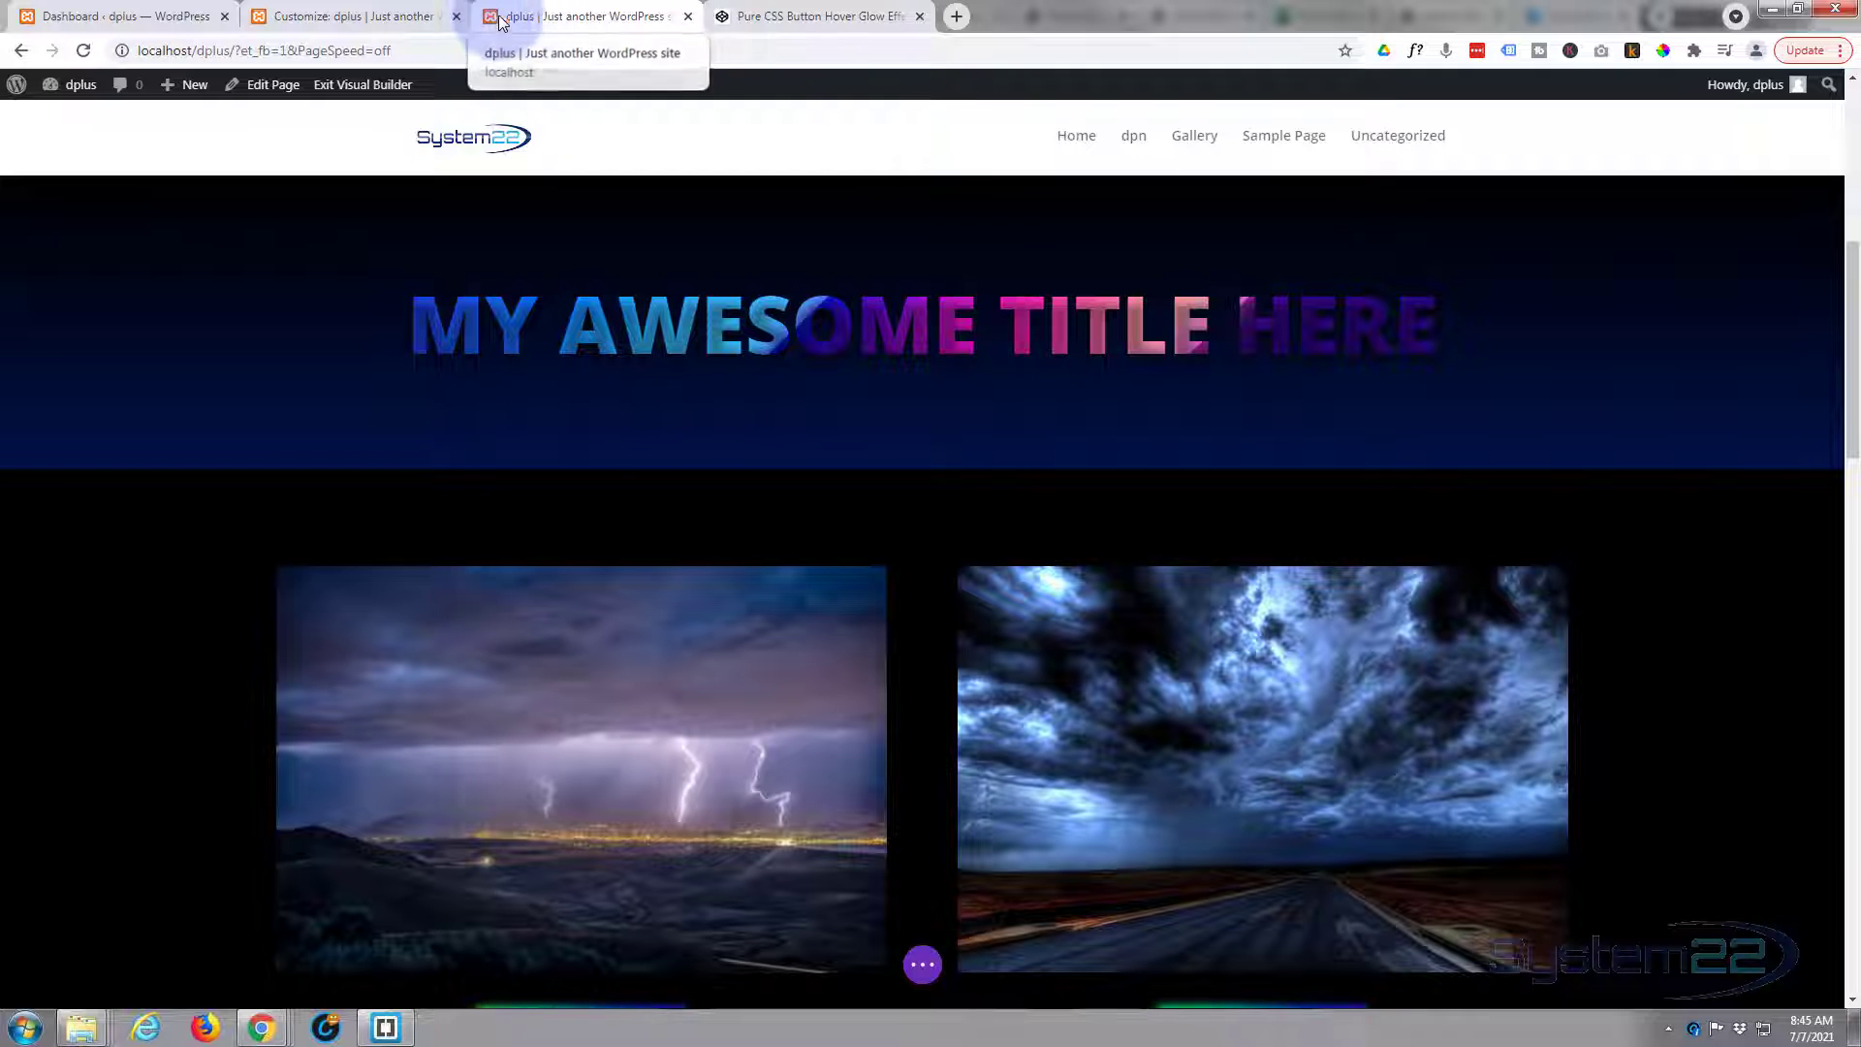
pyautogui.click(354, 17)
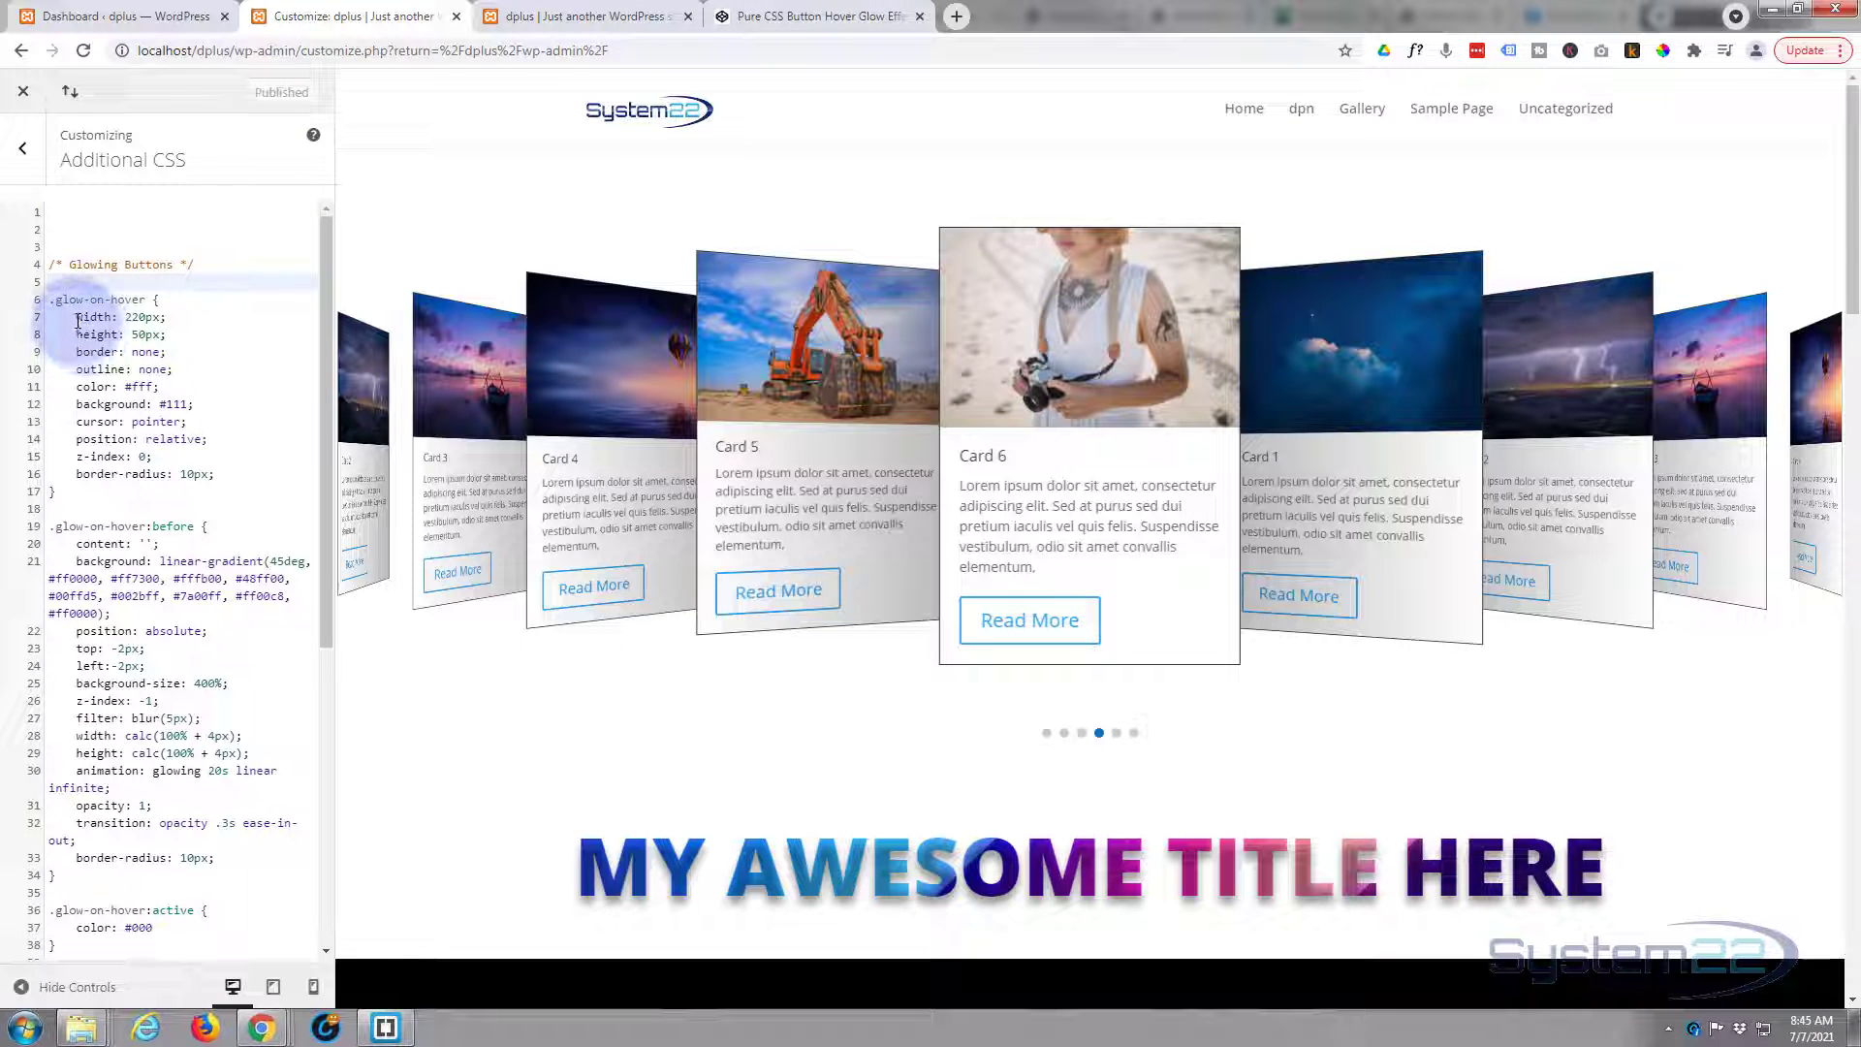
pyautogui.scroll(-5, 77, 320)
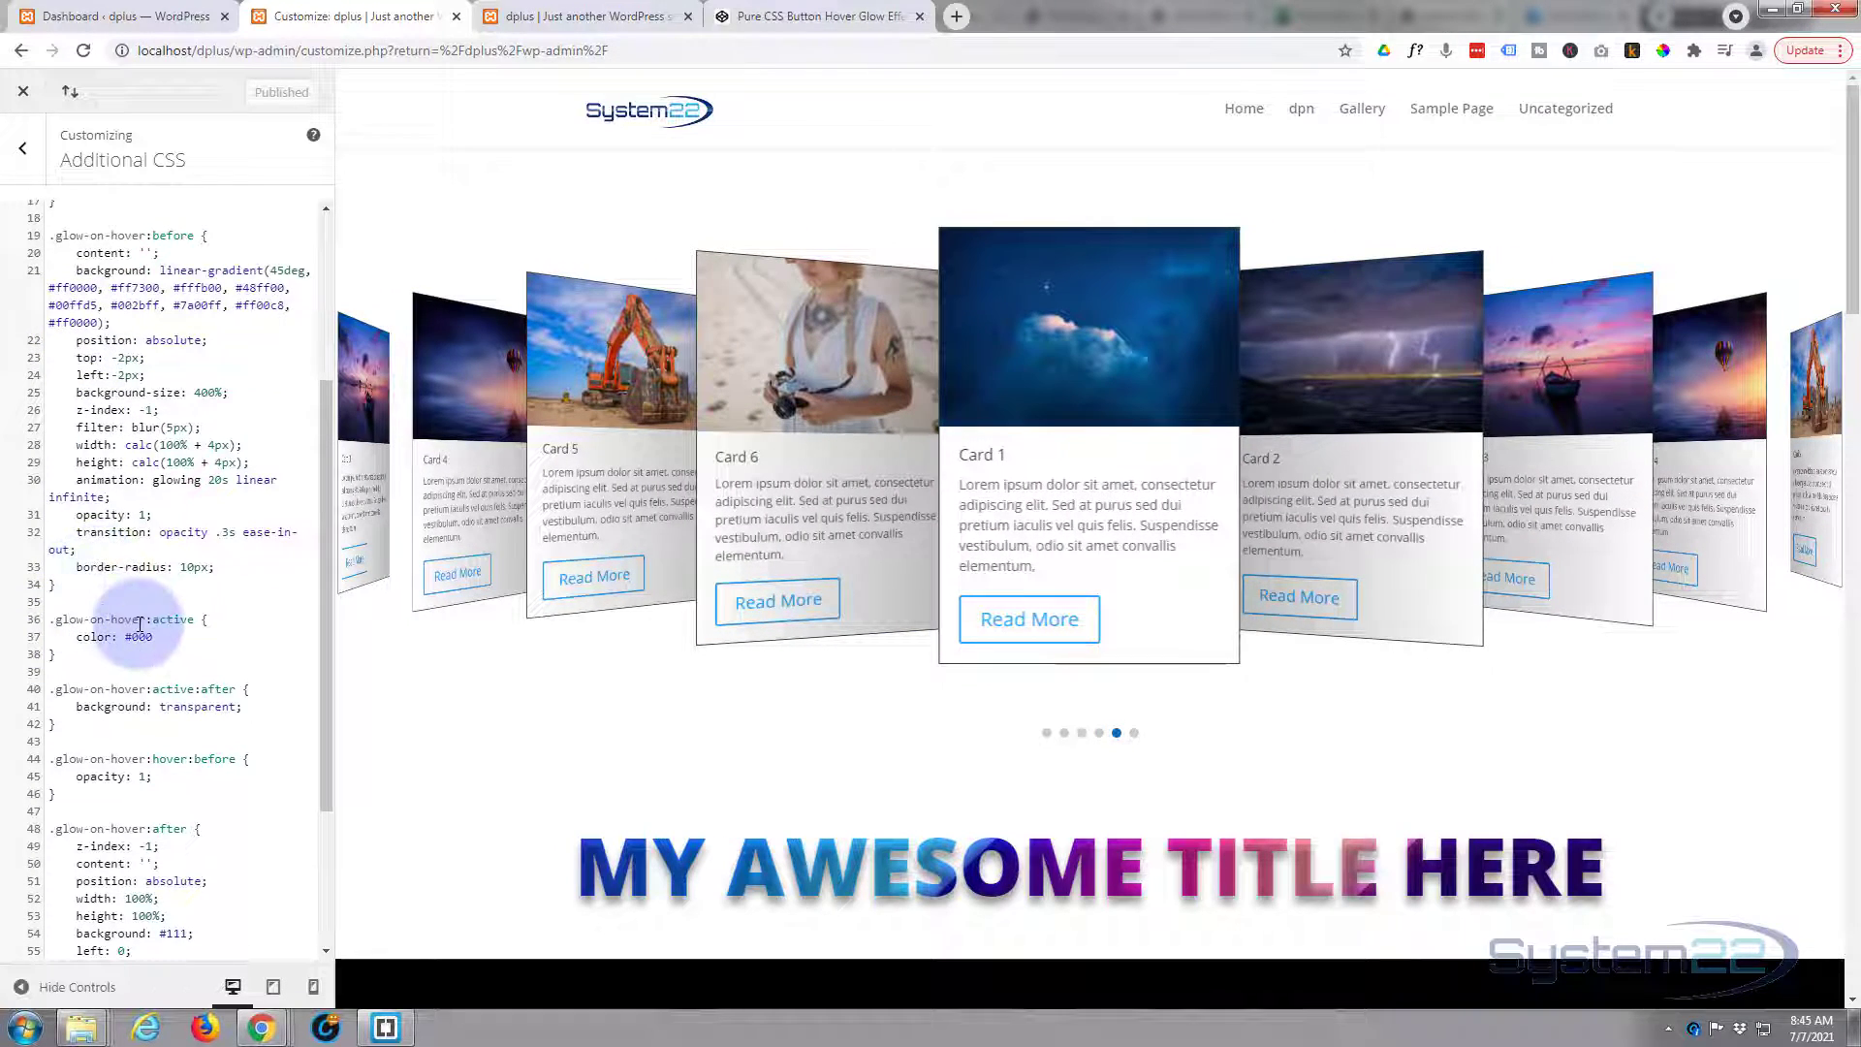
pyautogui.scroll(-3, 139, 624)
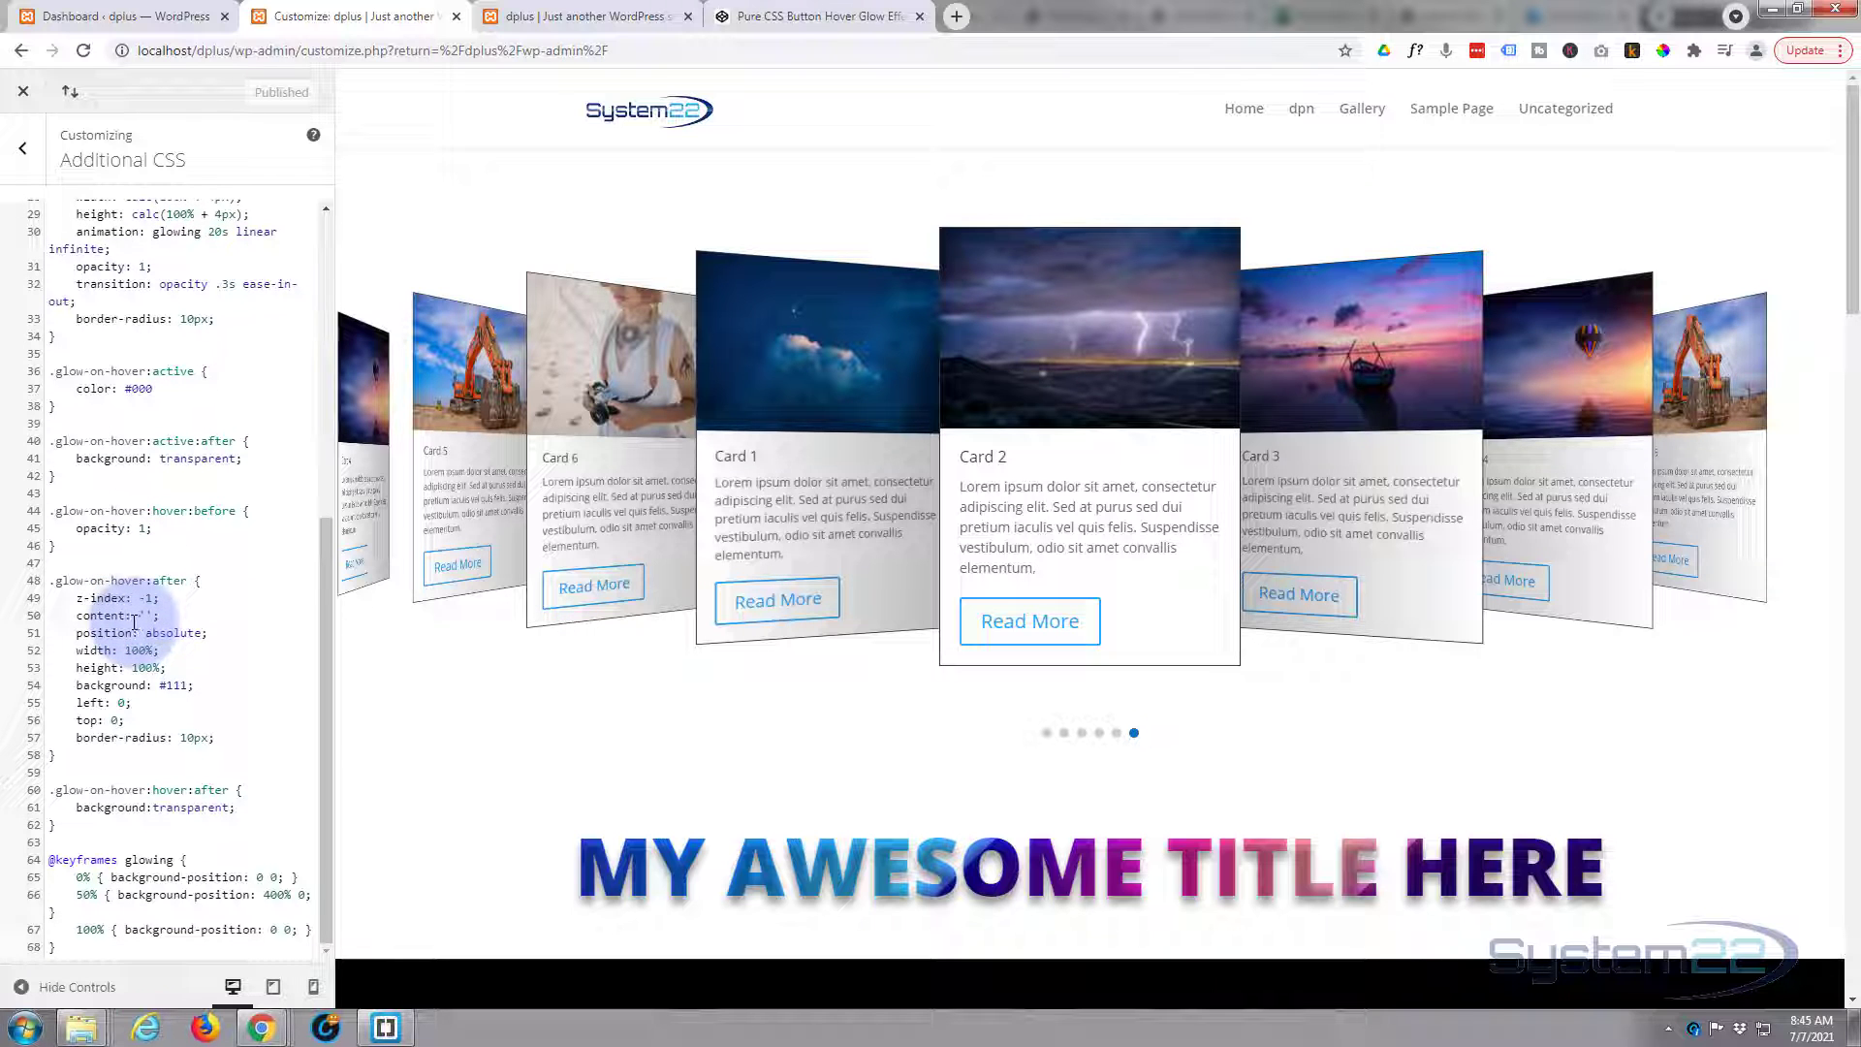
pyautogui.scroll(8, 133, 621)
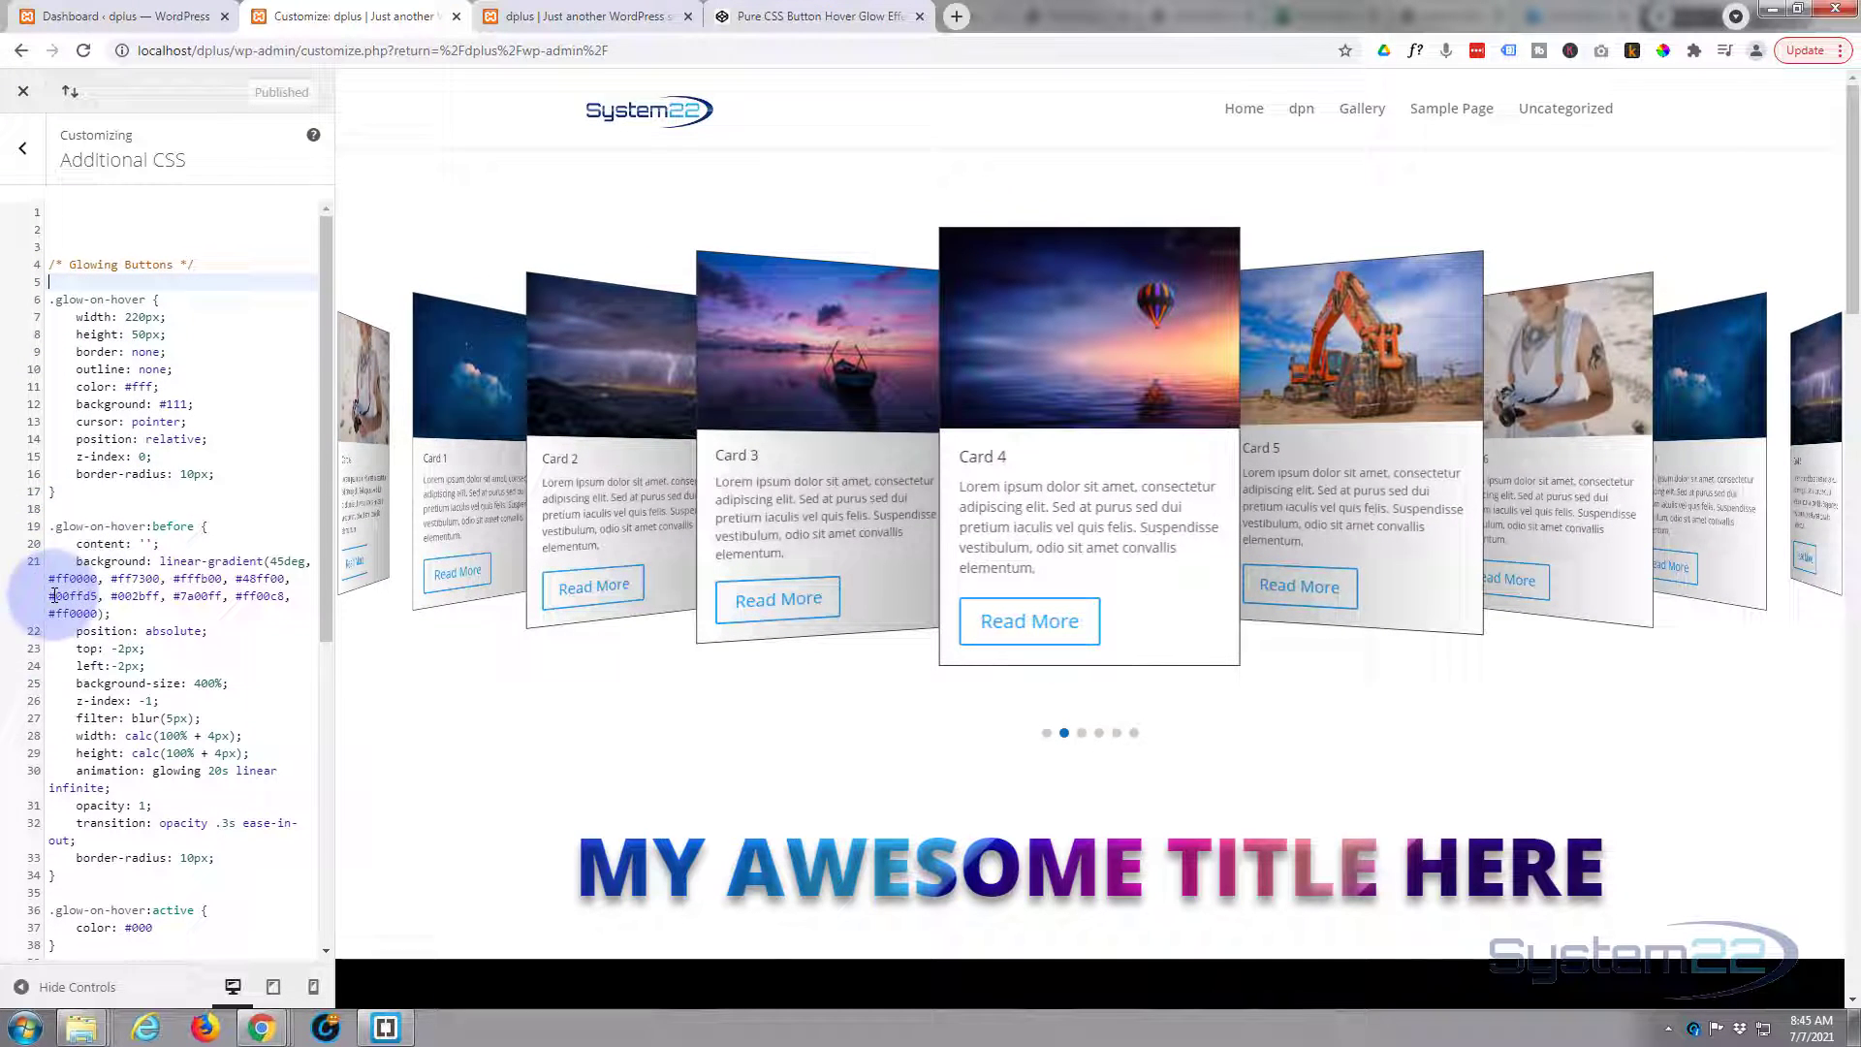
pyautogui.scroll(-2, 90, 690)
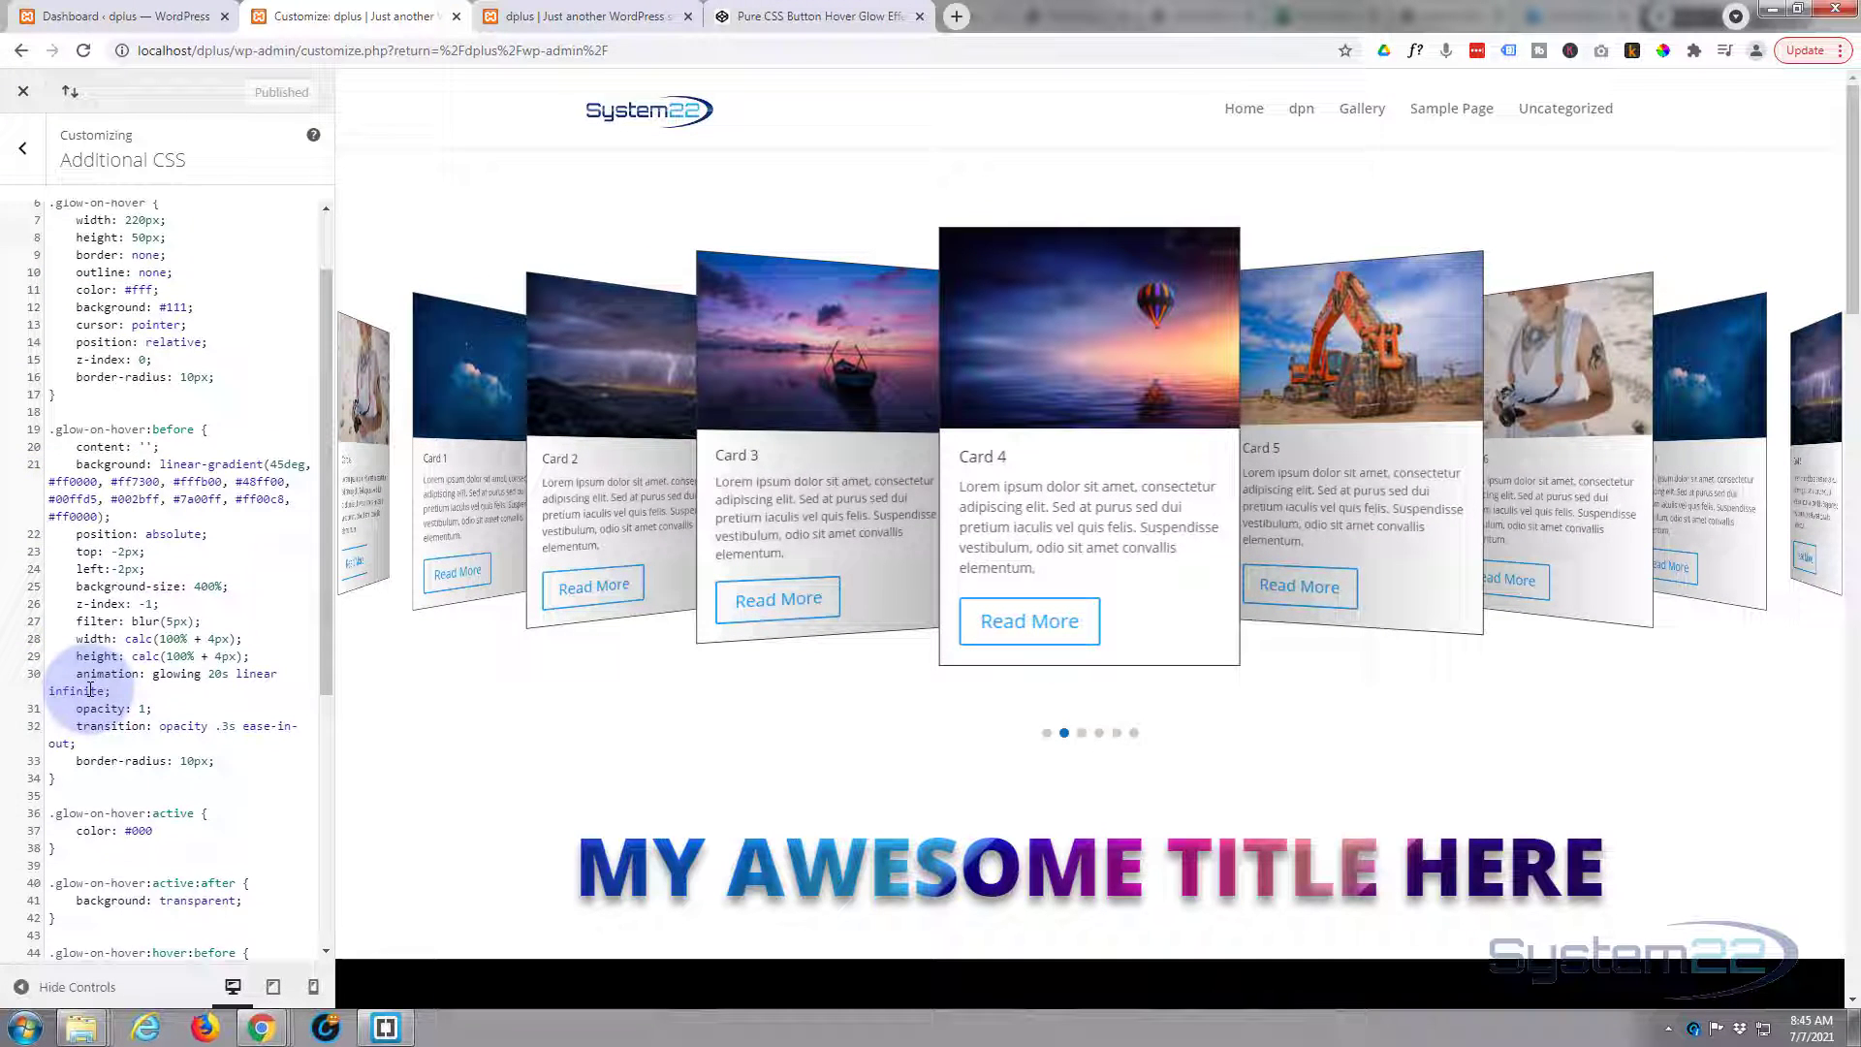
pyautogui.scroll(2, 90, 690)
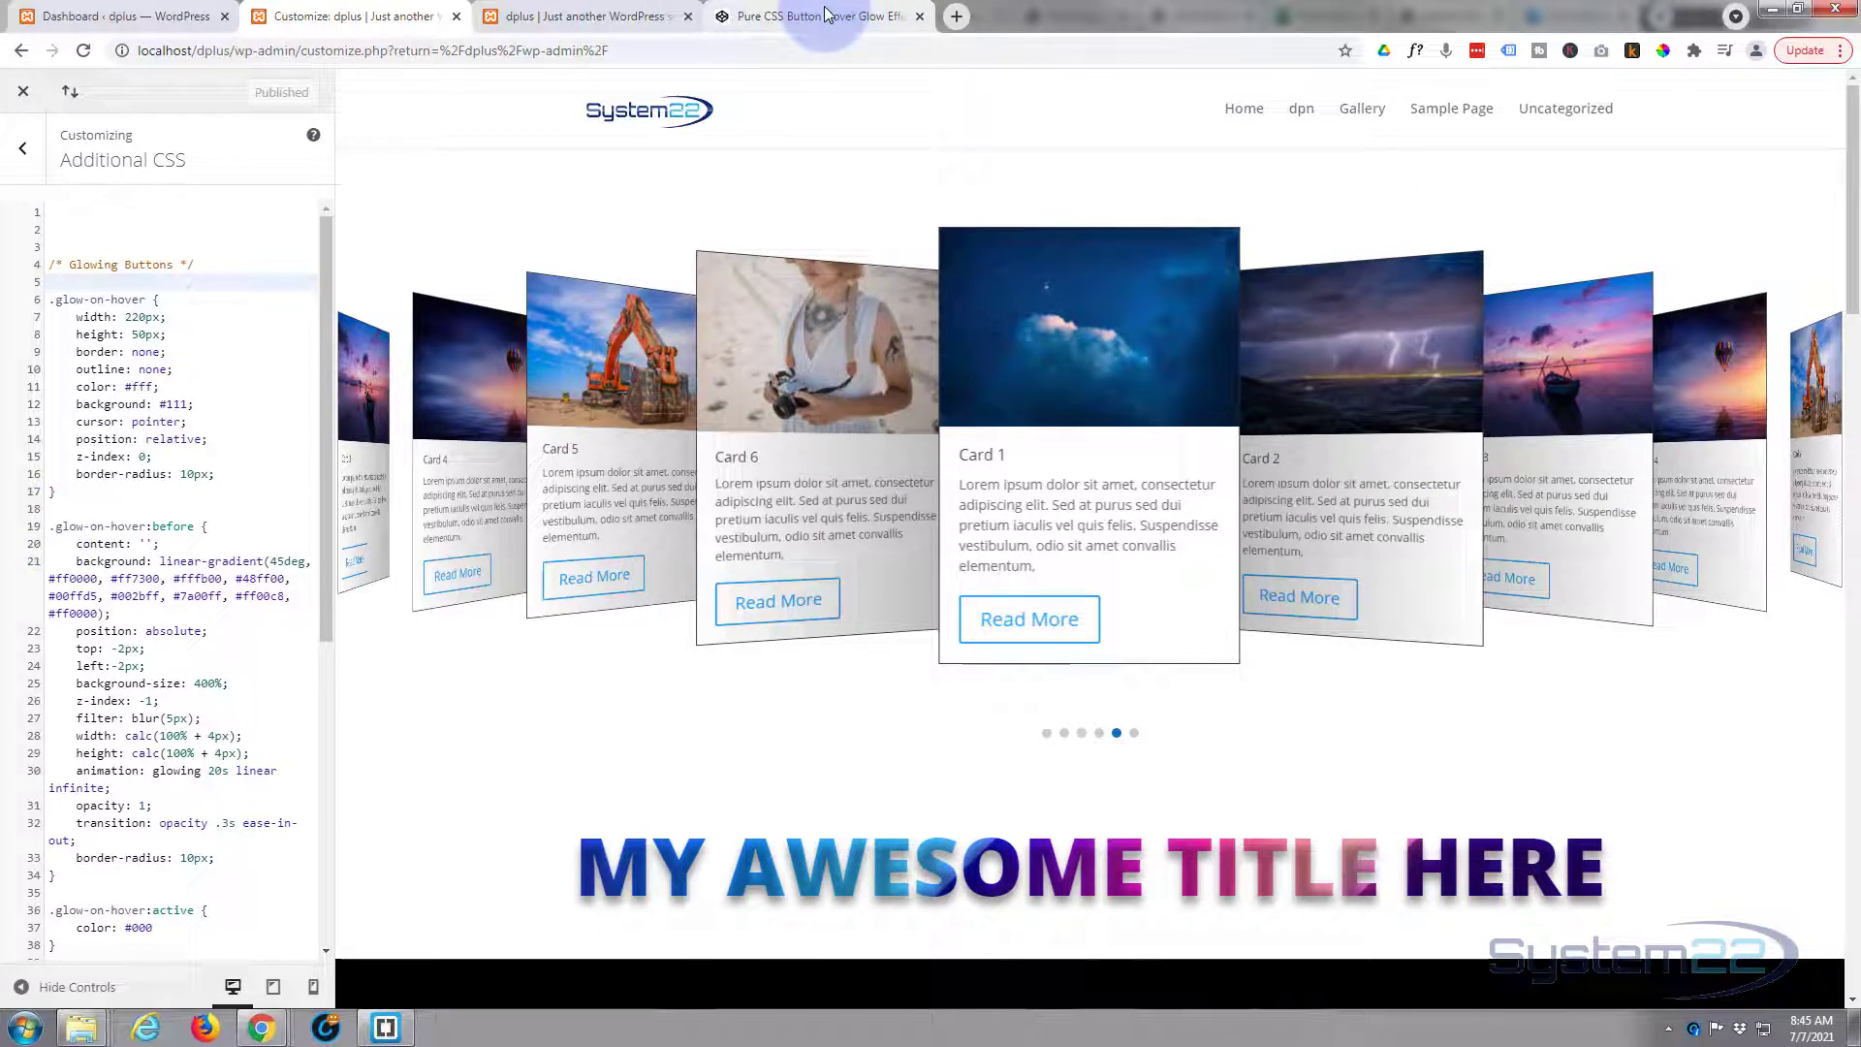
pyautogui.click(756, 15)
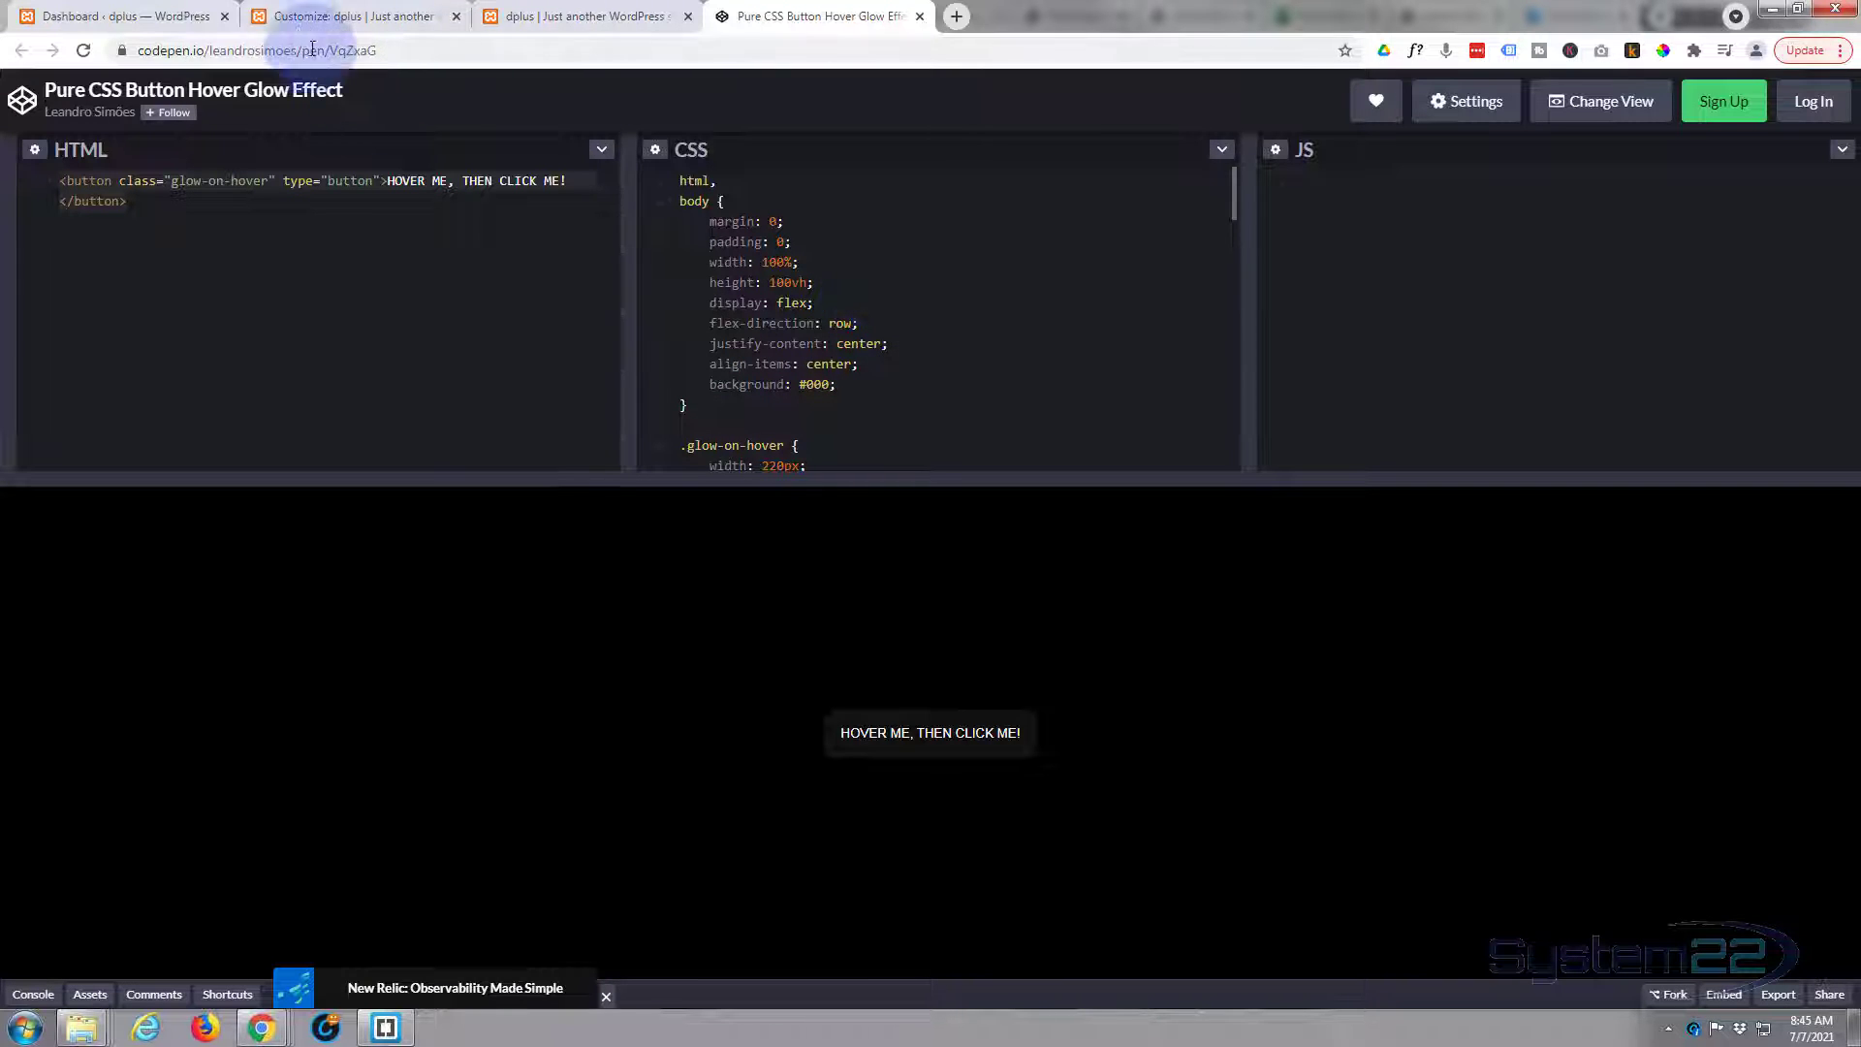
pyautogui.click(315, 14)
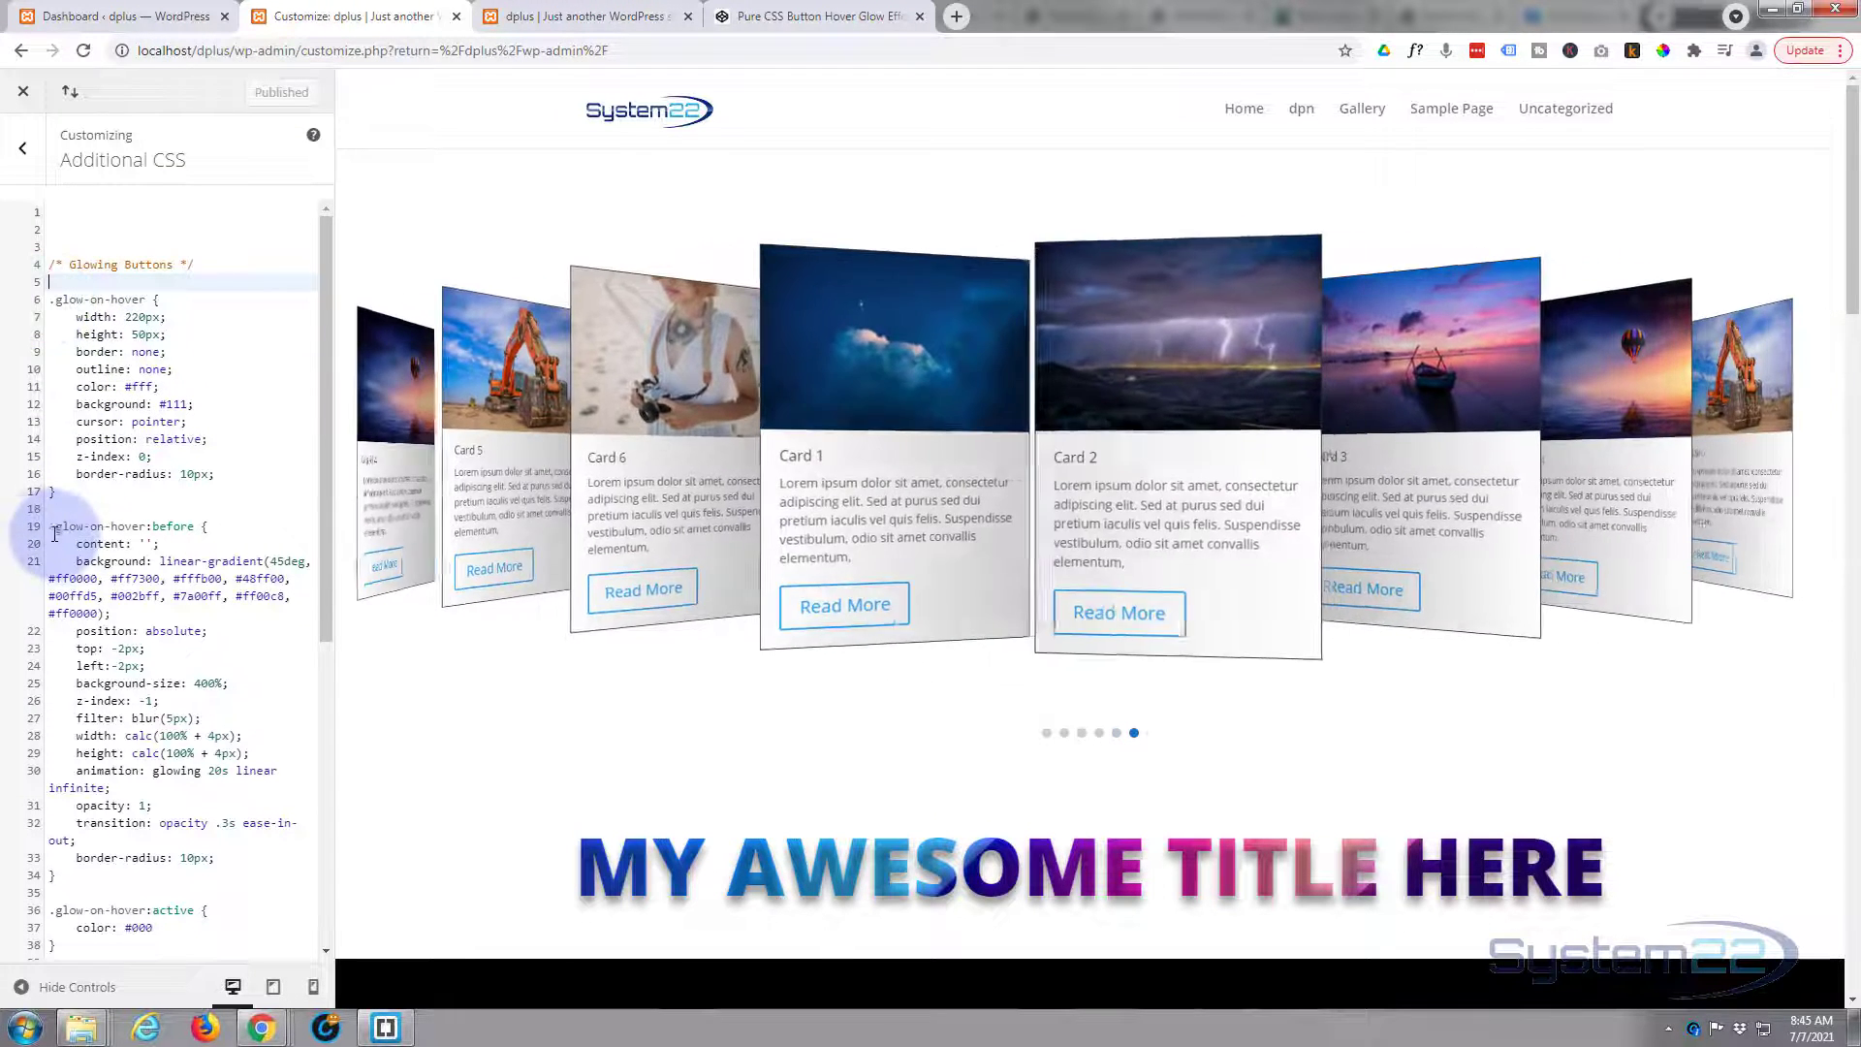
# Add a /* Glowing Frame */ comment on line 1 of the Additional CSS
pyautogui.moveTo(49, 528); pyautogui.dragTo(199, 984)
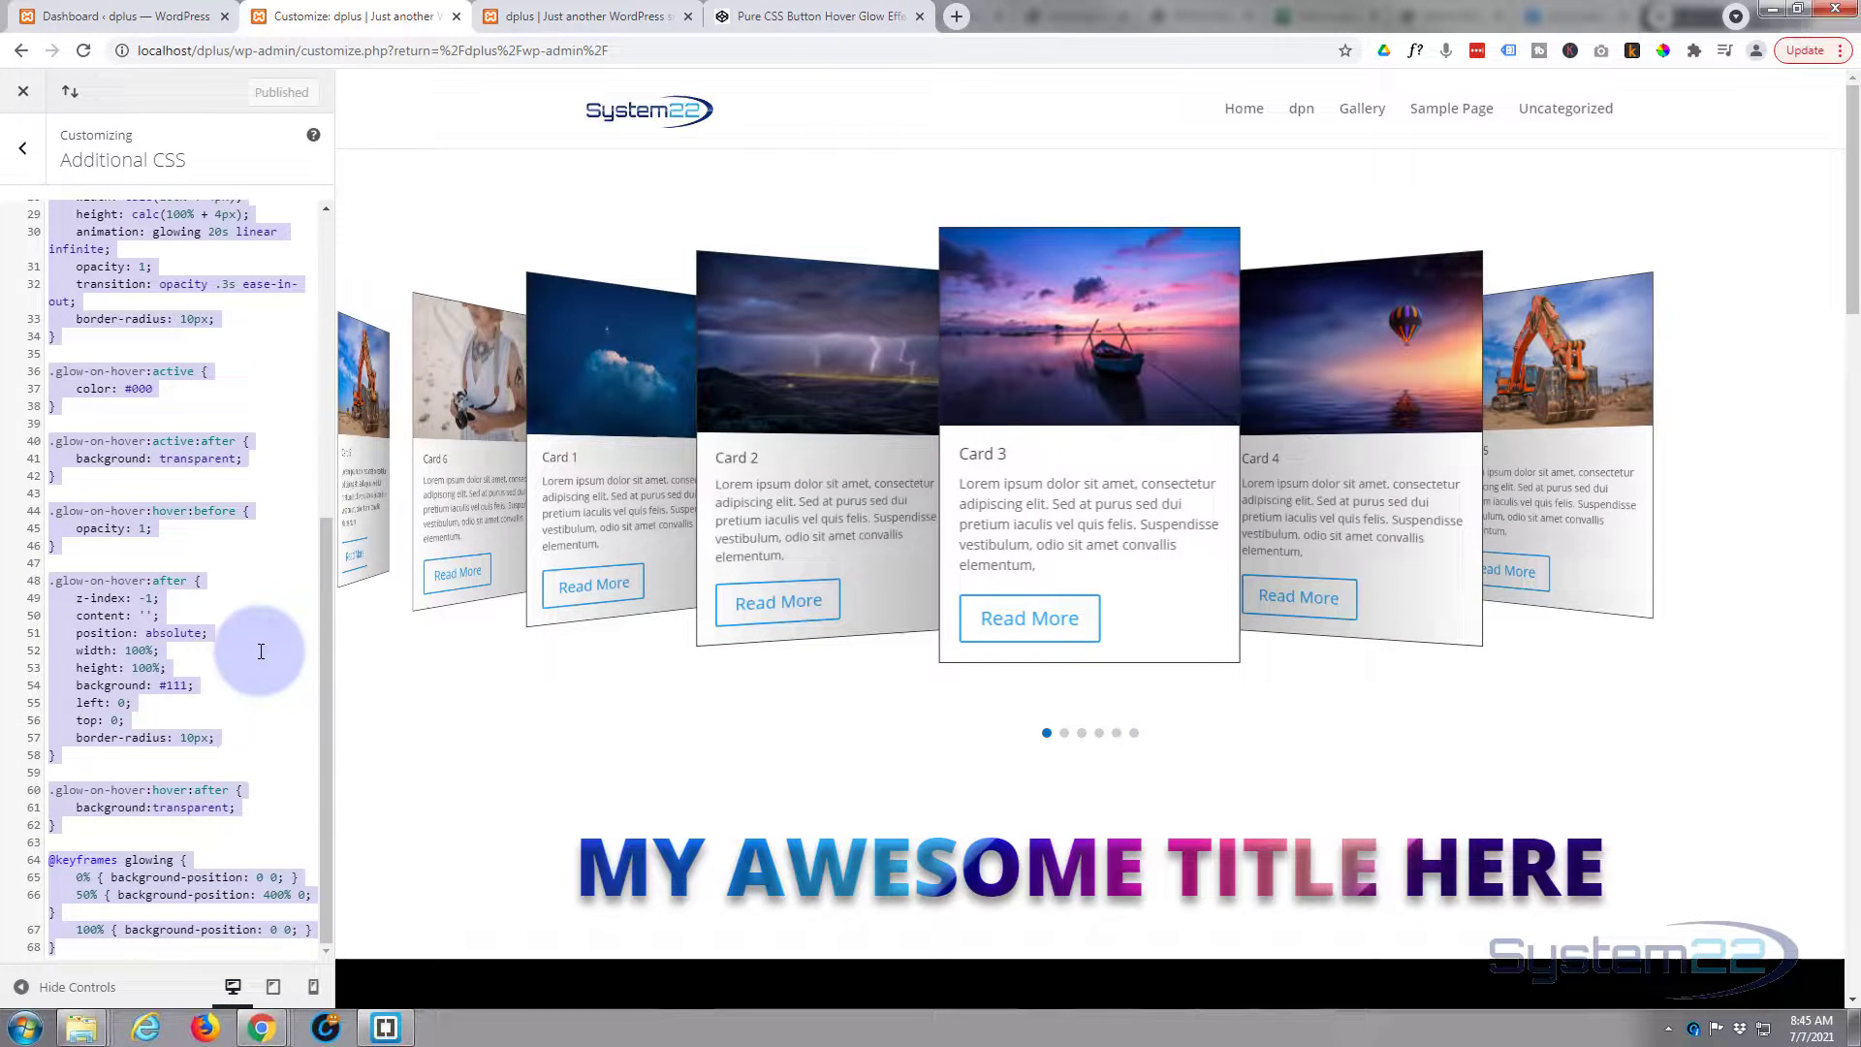
pyautogui.scroll(5, 196, 415)
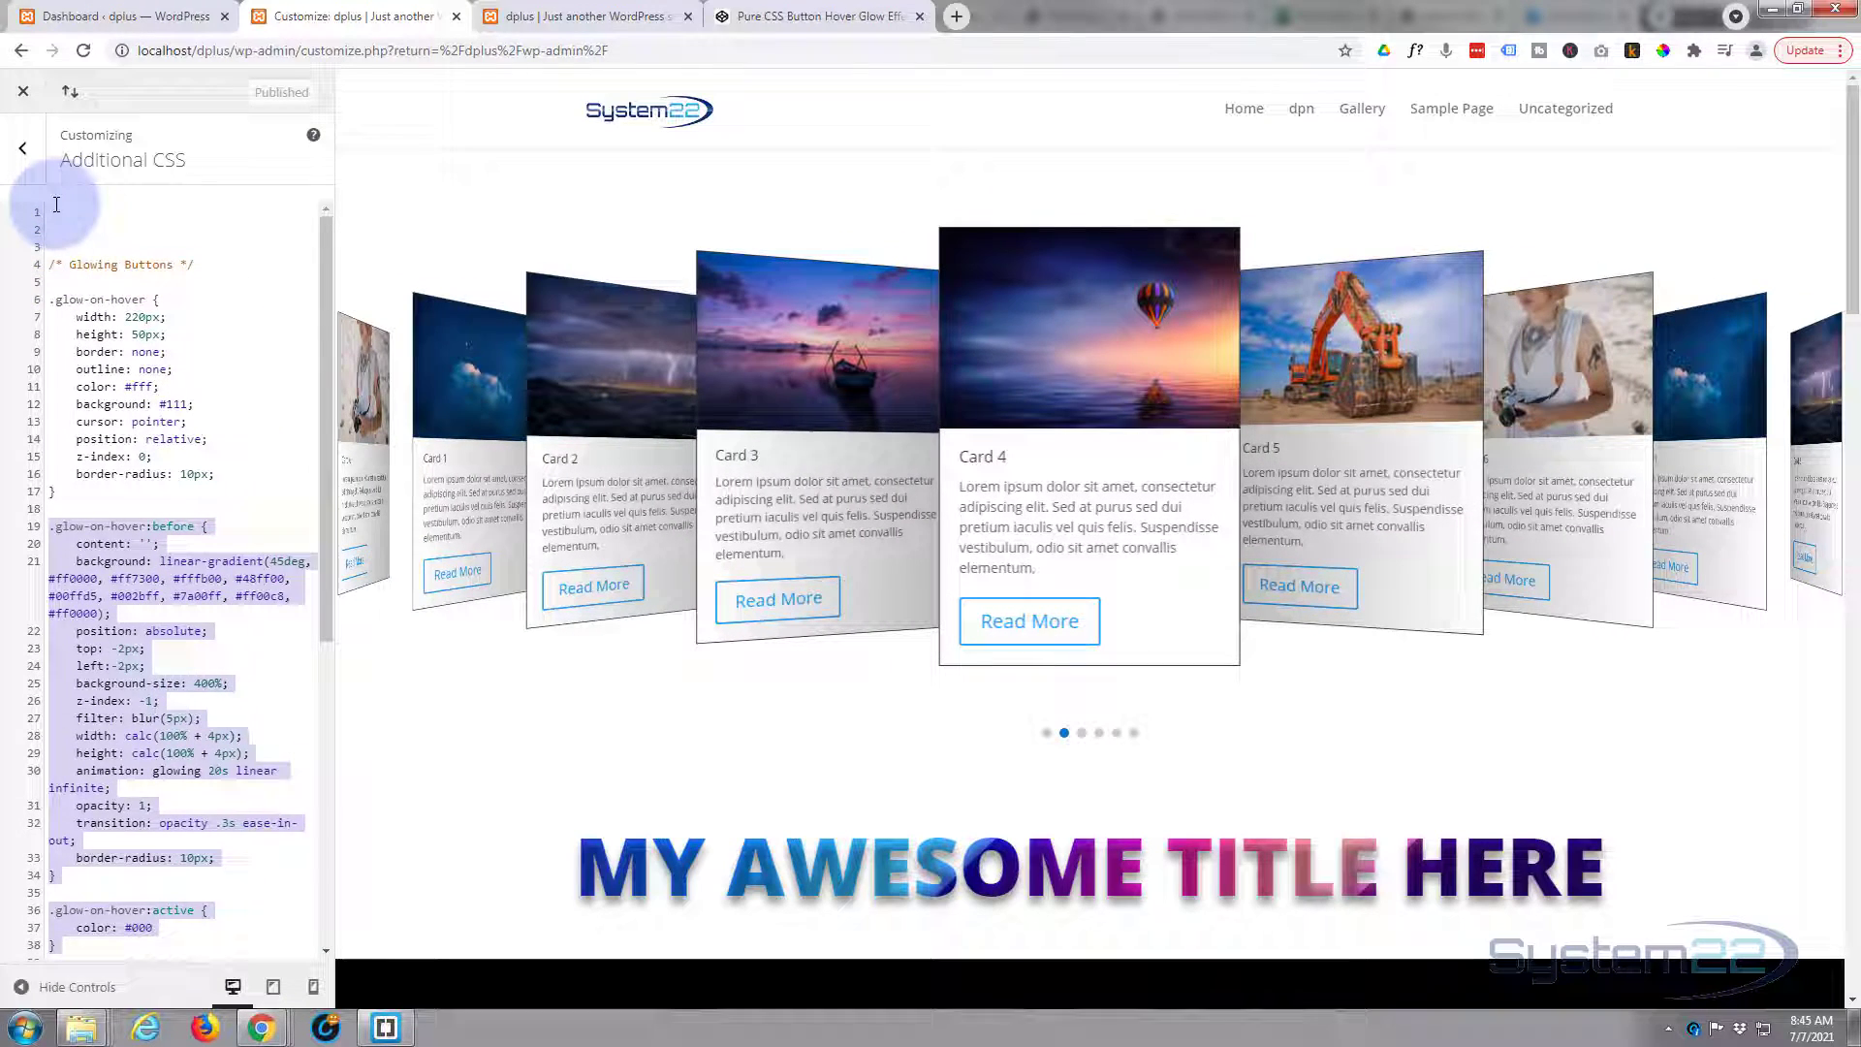
pyautogui.click(55, 205)
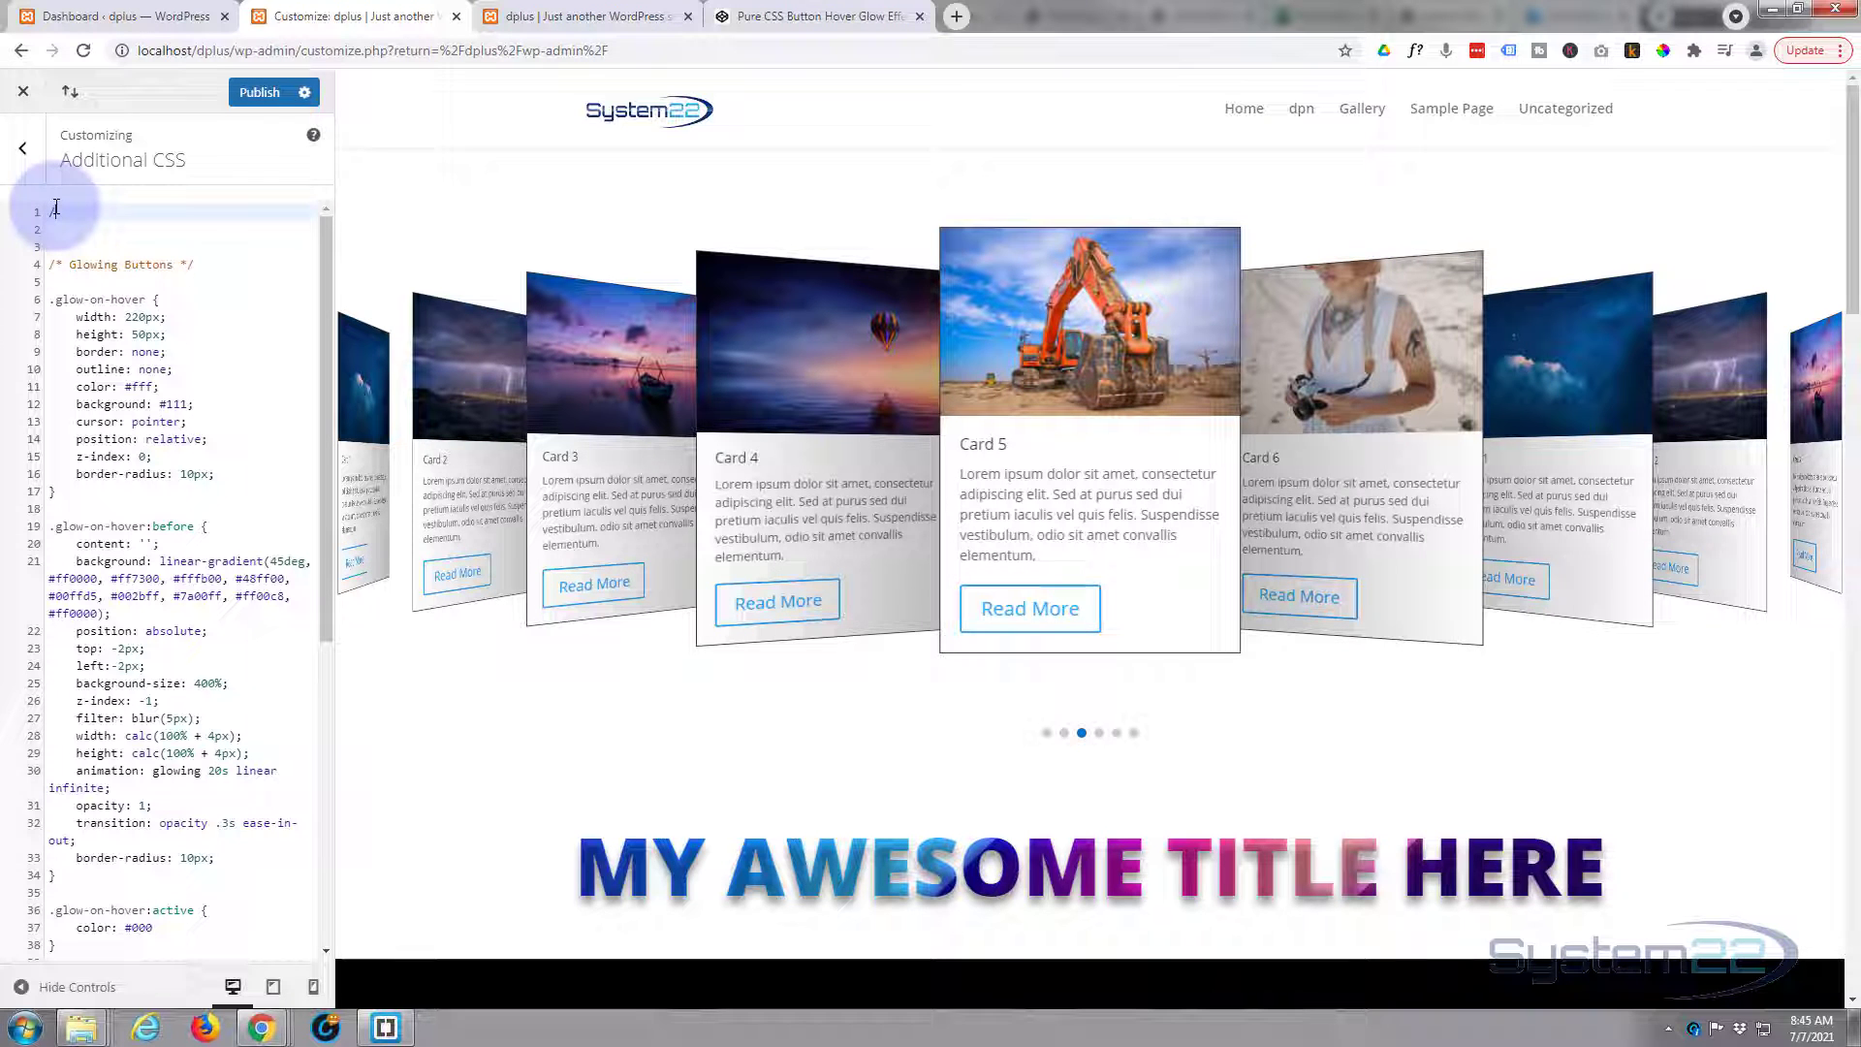
pyautogui.write('/**/')
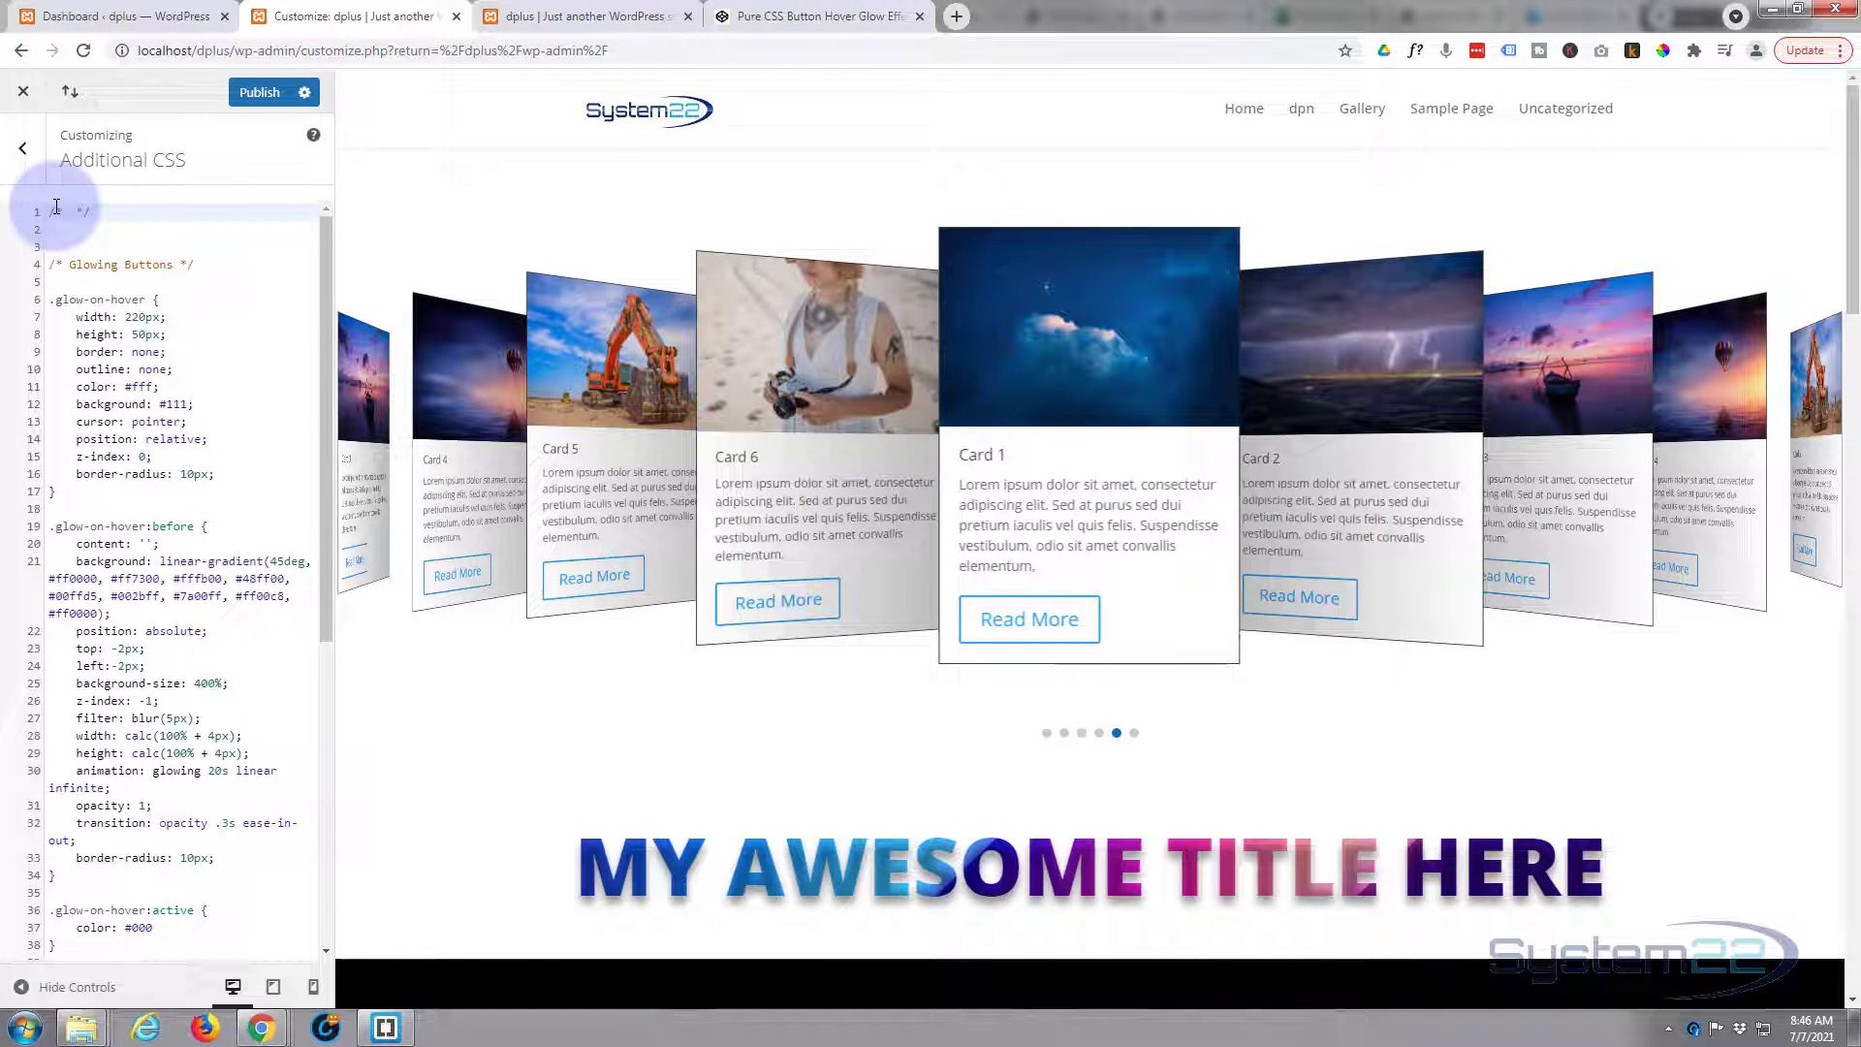
pyautogui.write('Glowing Frame')
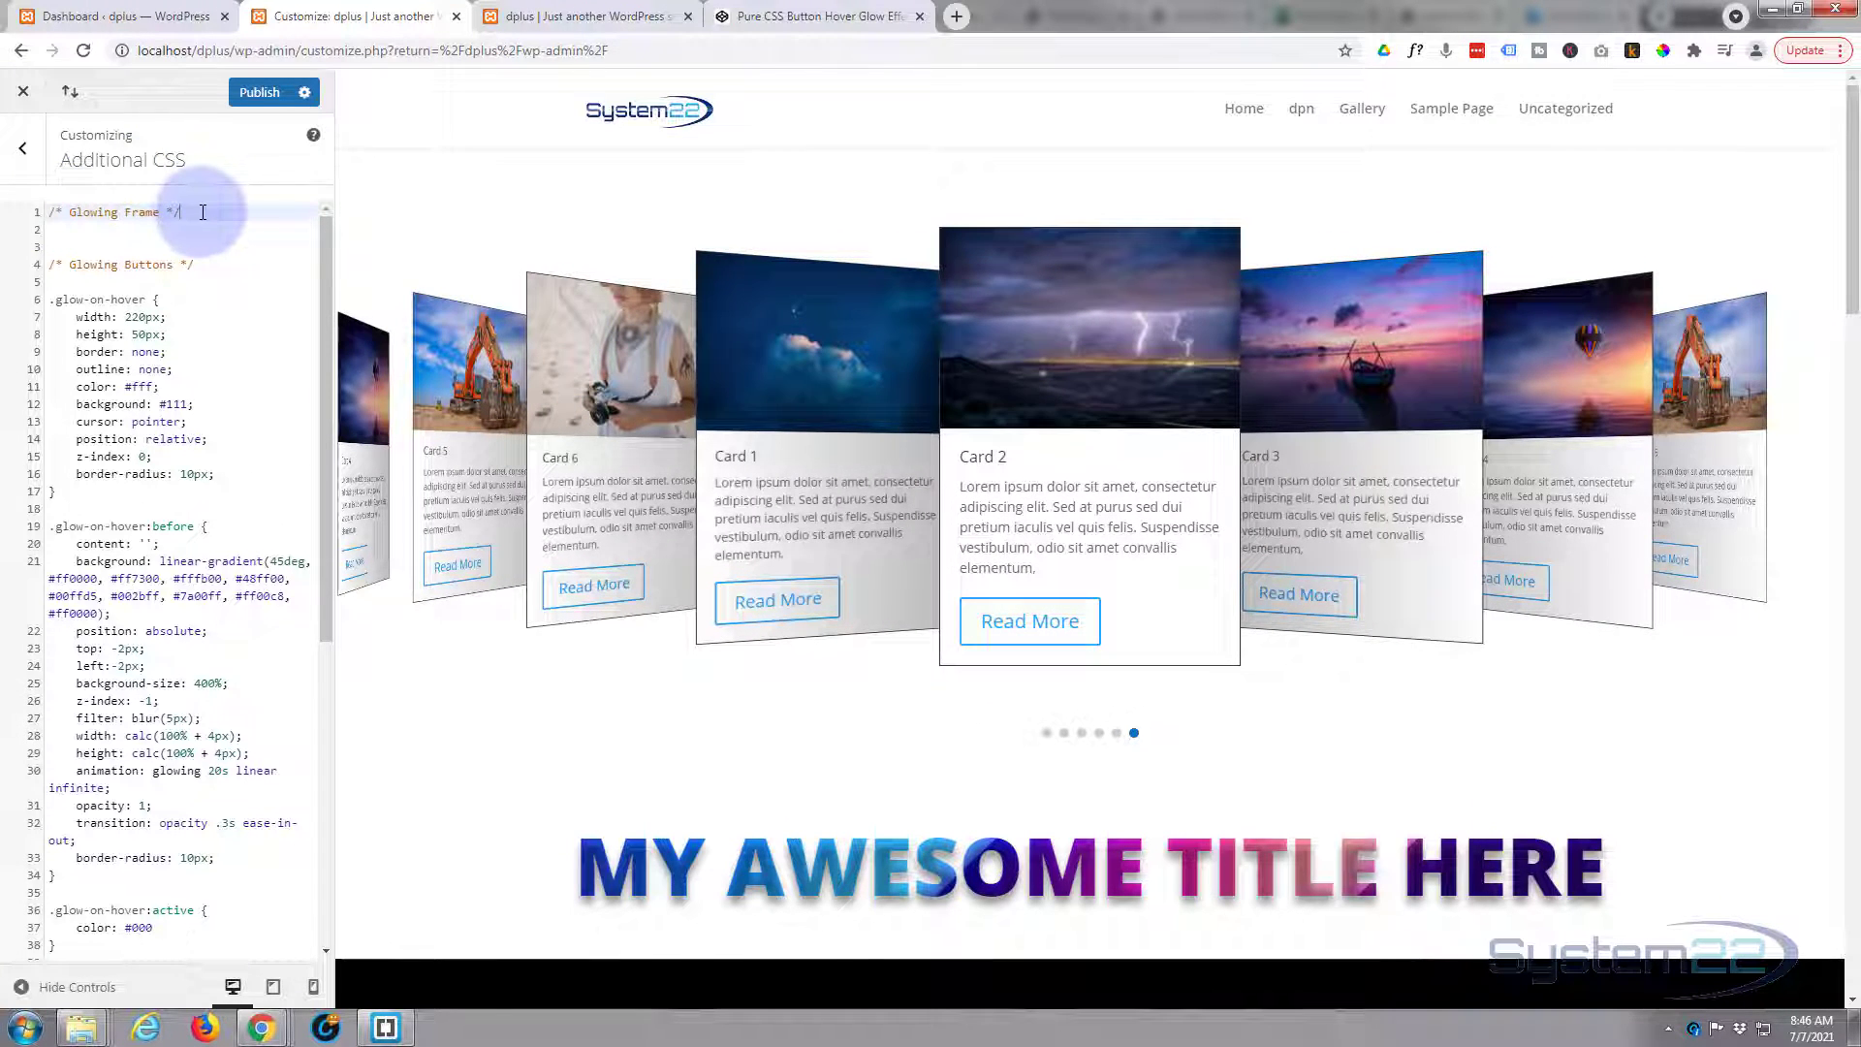
# Paste the glow-on-hover CSS under the comment and rename line 3's selector to .glowframe:before
pyautogui.press('Return')
pyautogui.press('Return')
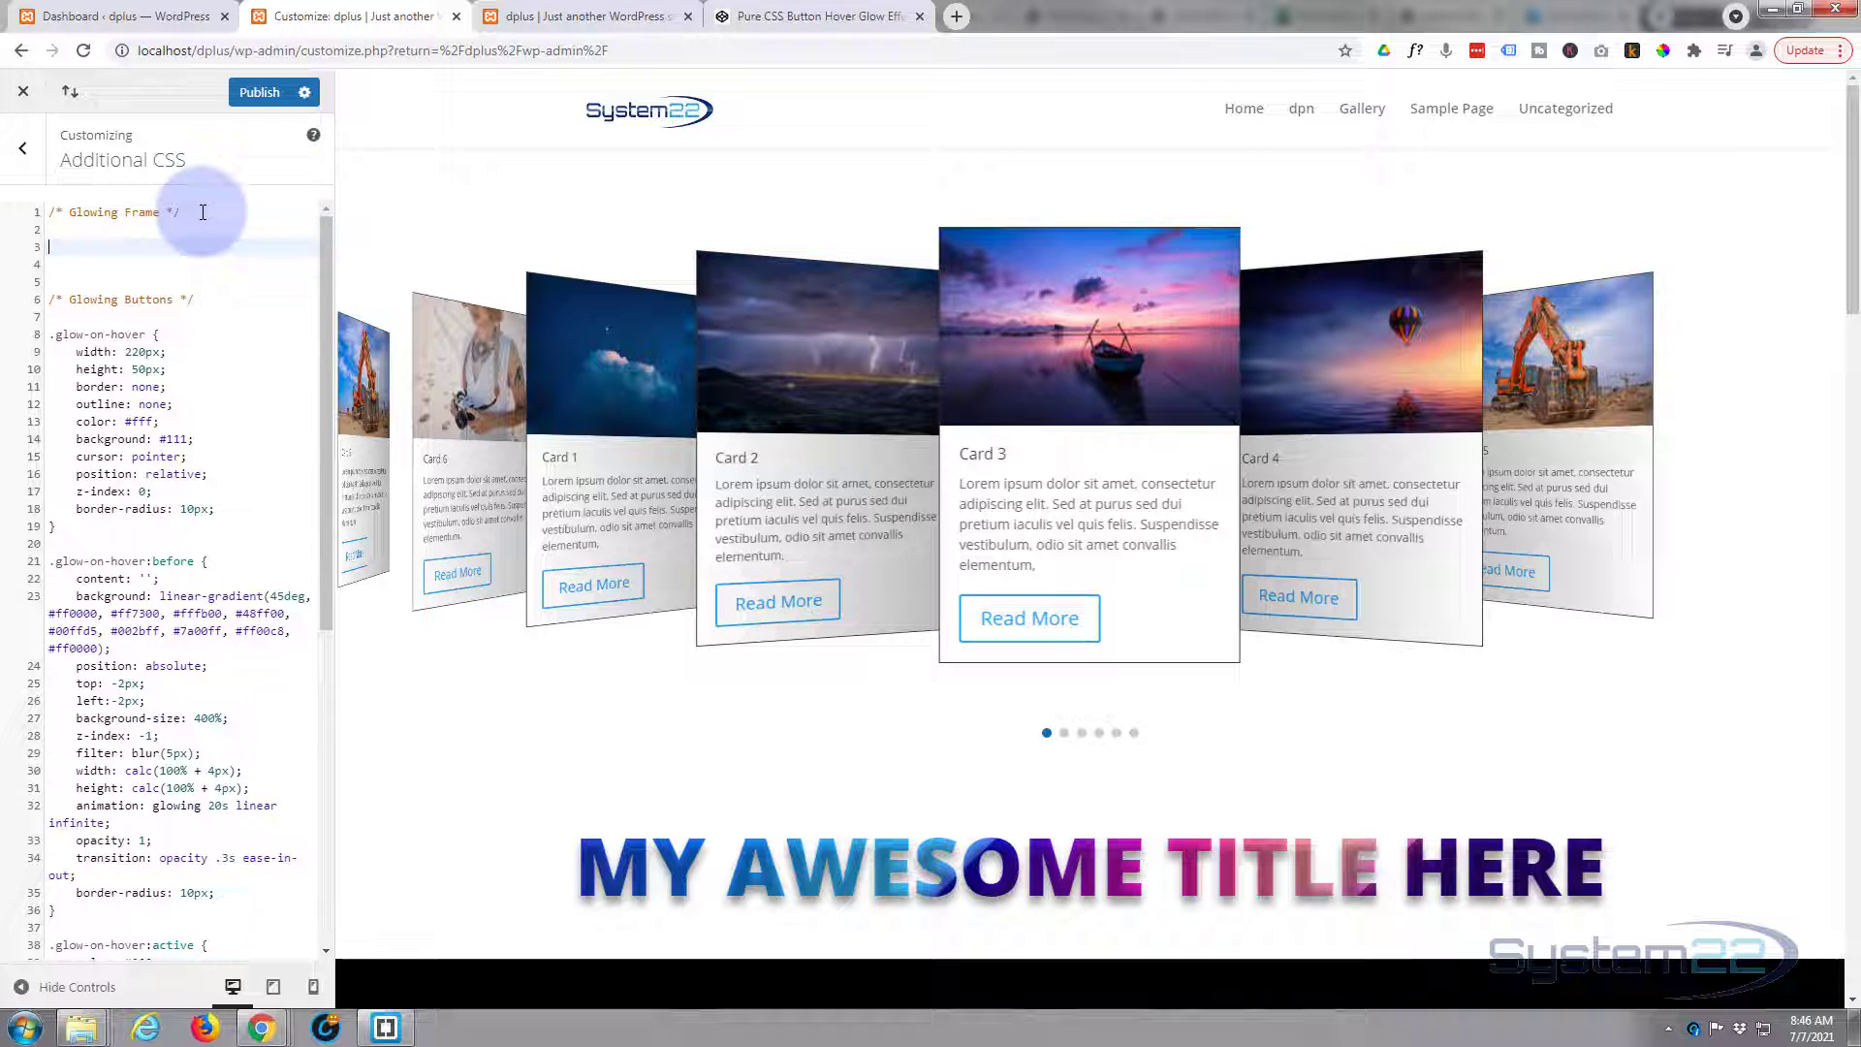
pyautogui.hotkey('ctrl', 'v')
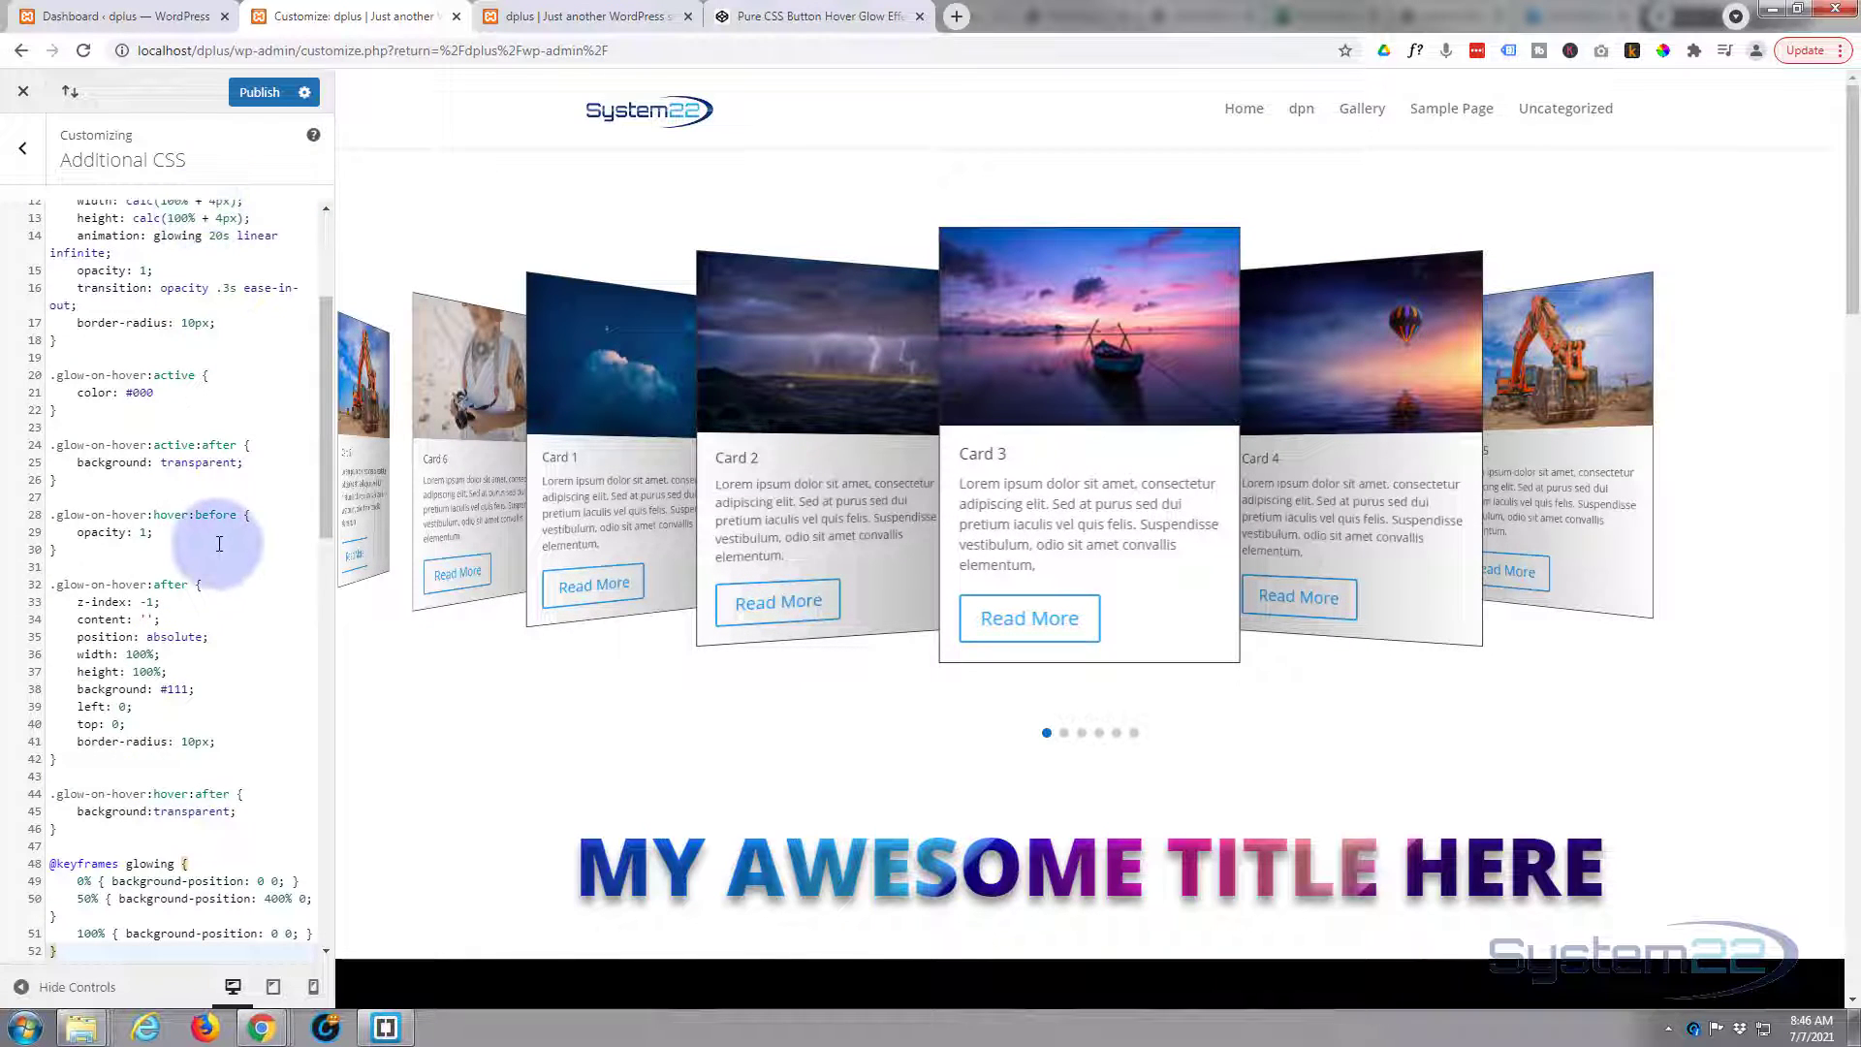
pyautogui.scroll(3, 218, 533)
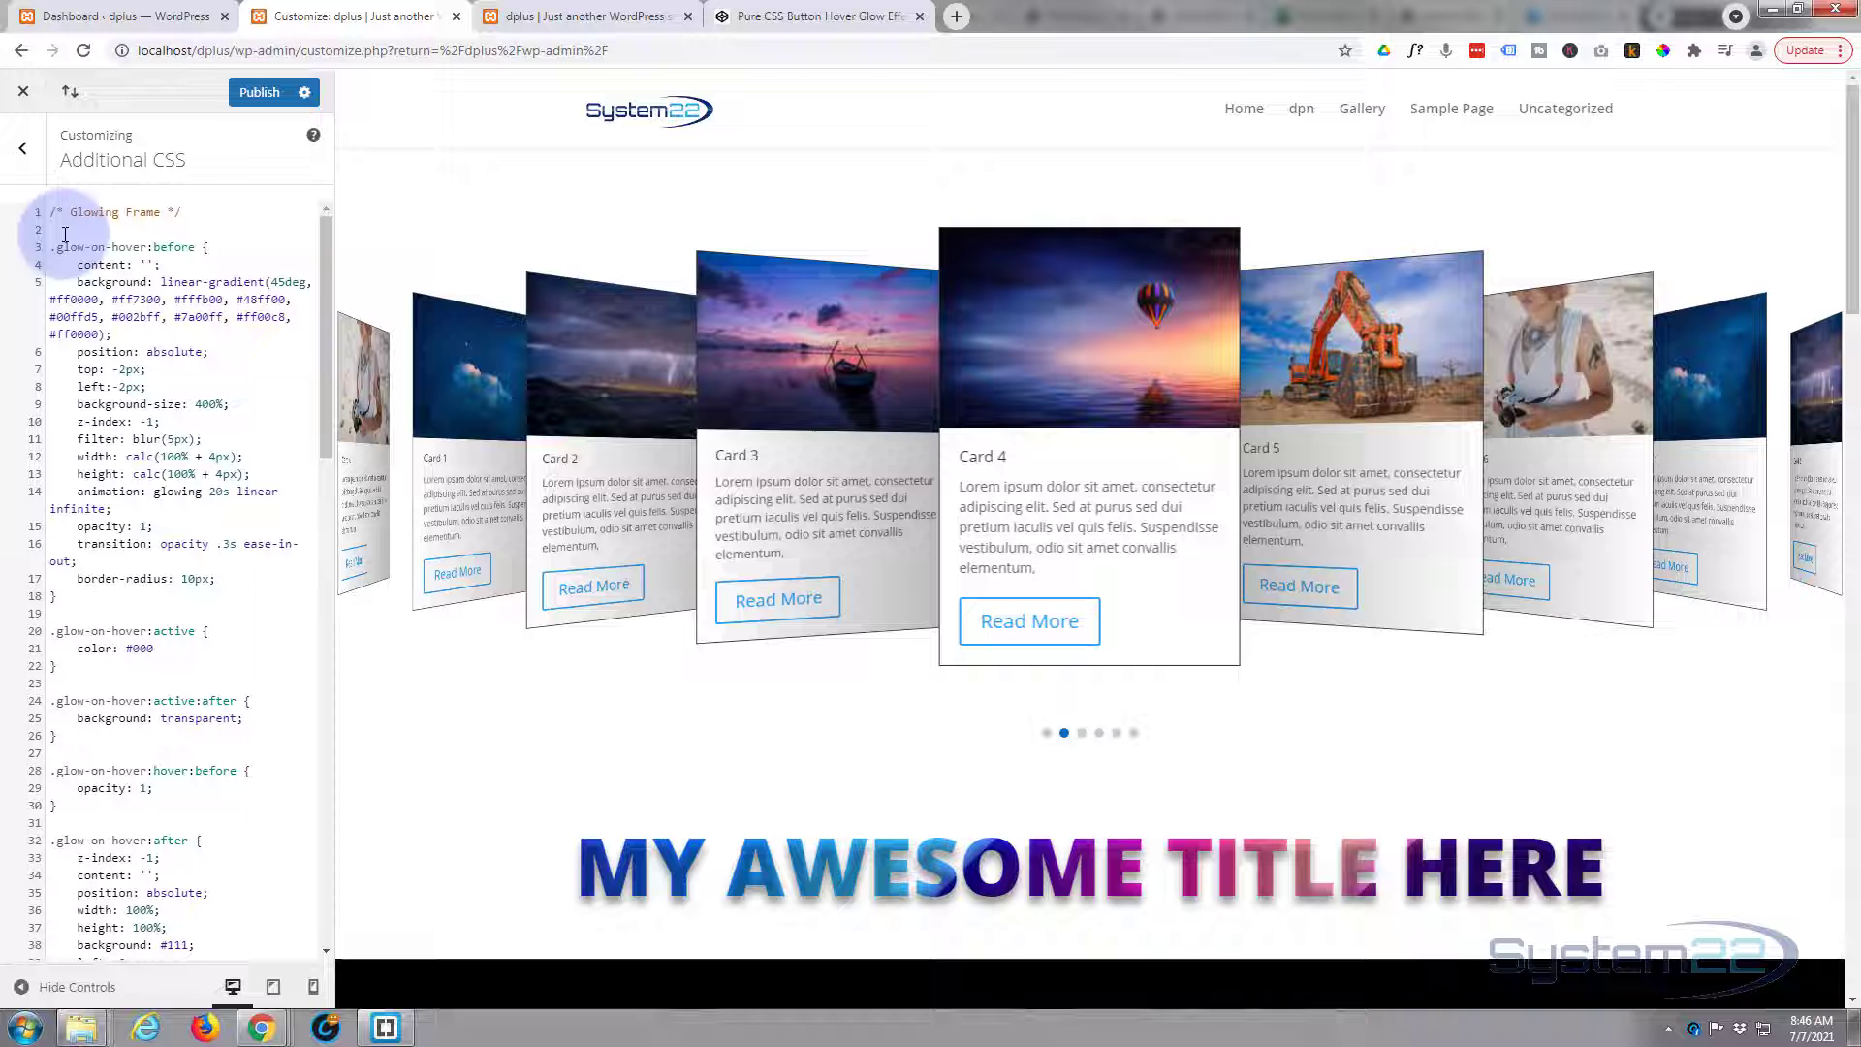
pyautogui.moveTo(58, 252); pyautogui.dragTo(146, 249)
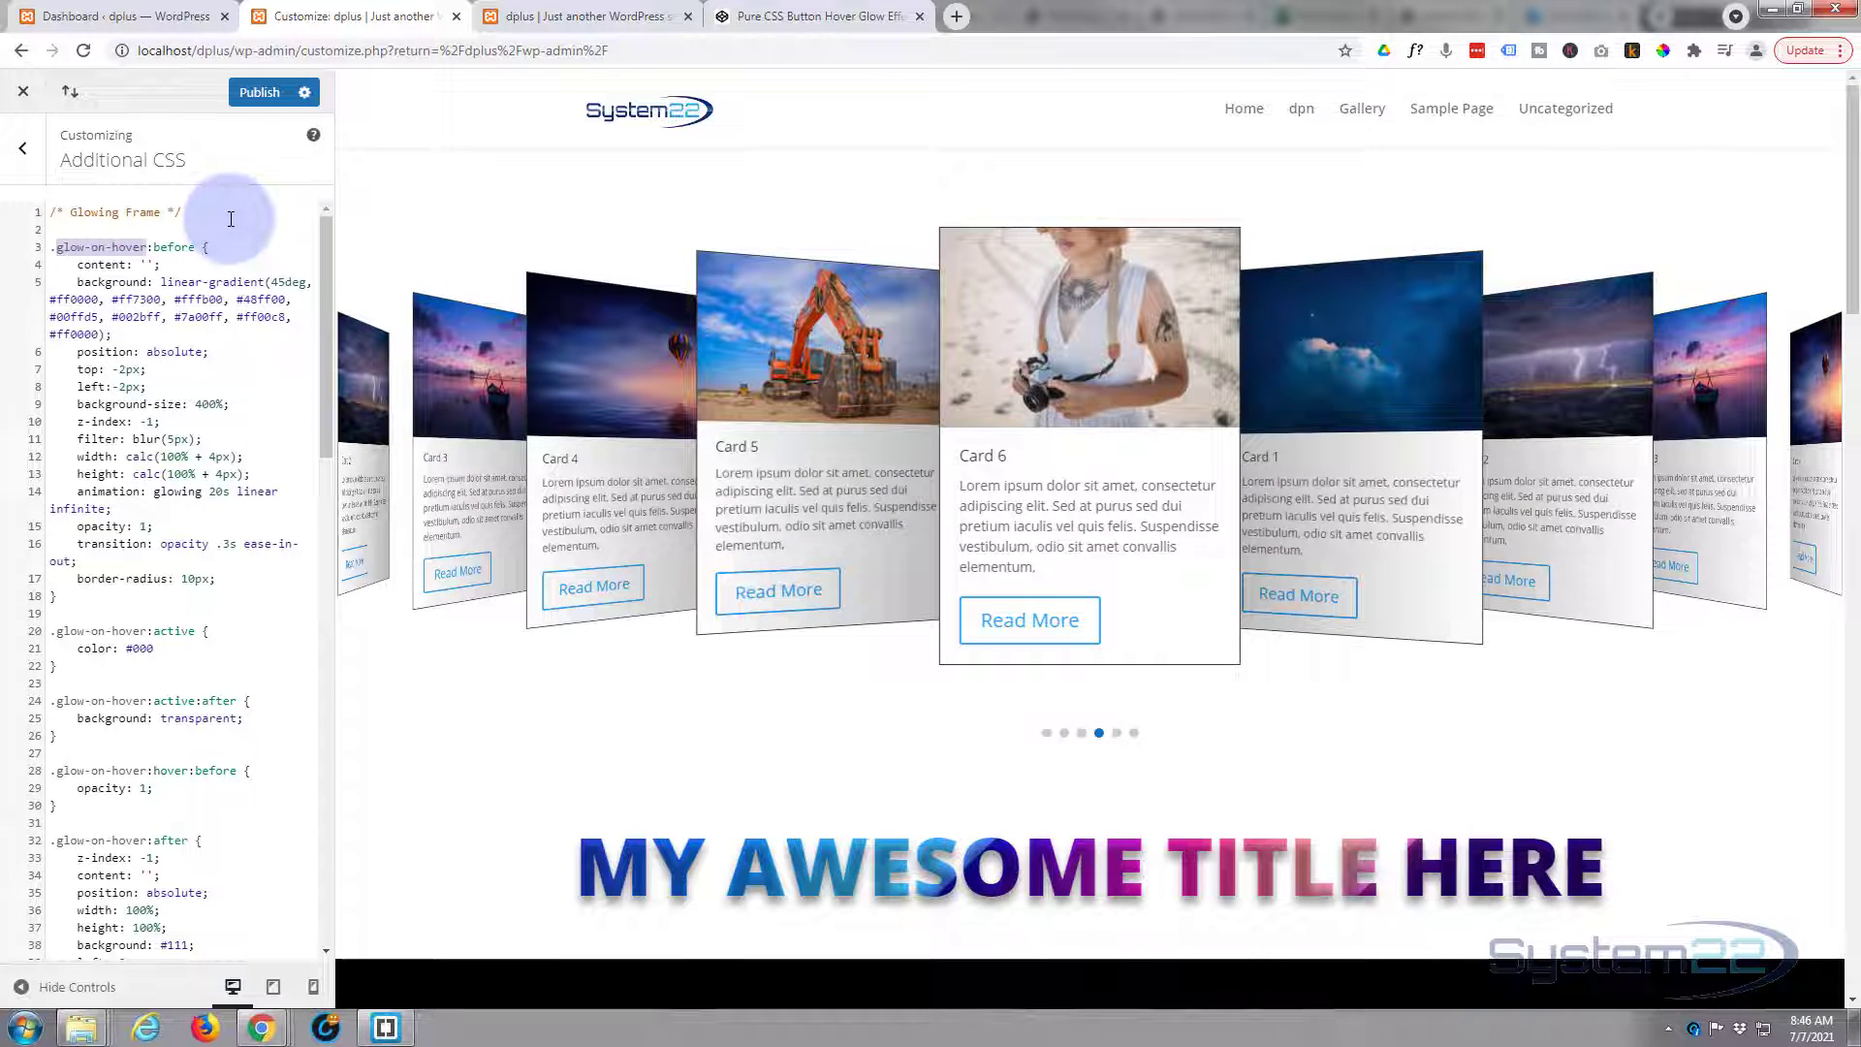
pyautogui.write('glow')
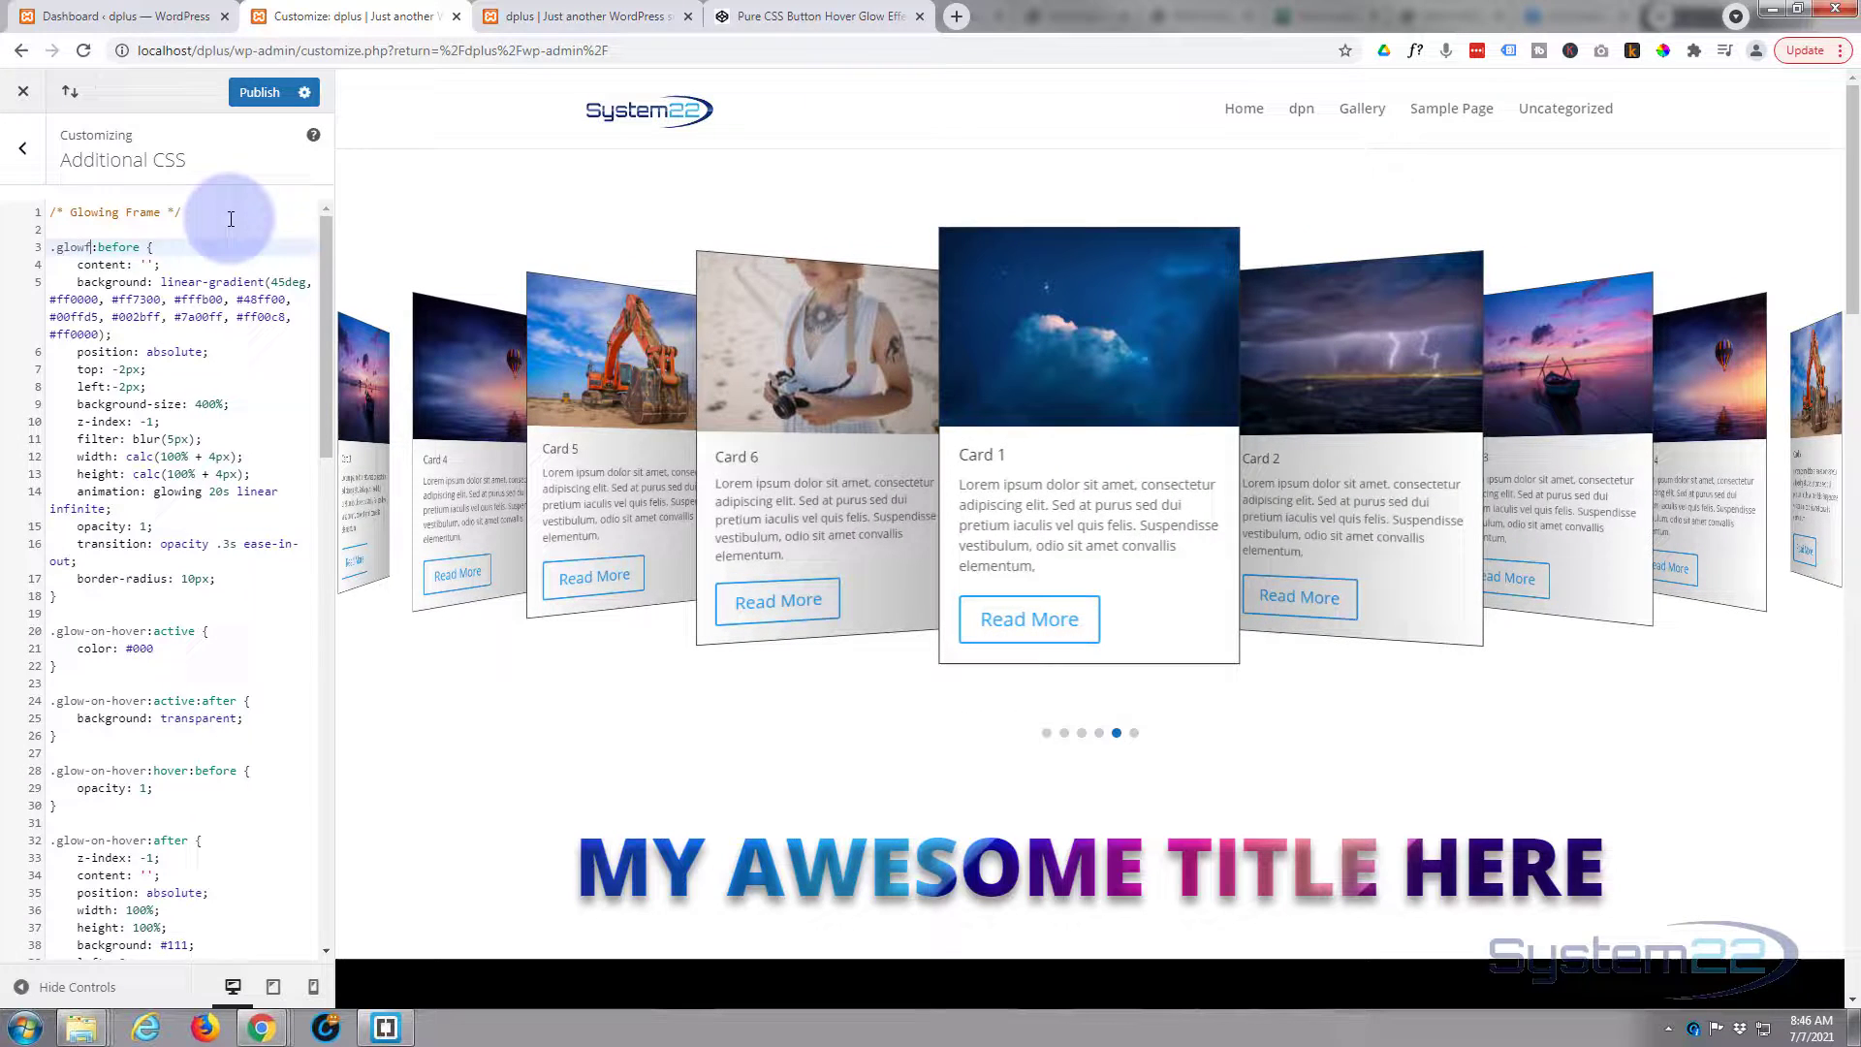
pyautogui.write('frame:befor')
pyautogui.press('BackSpace')
pyautogui.write('e')
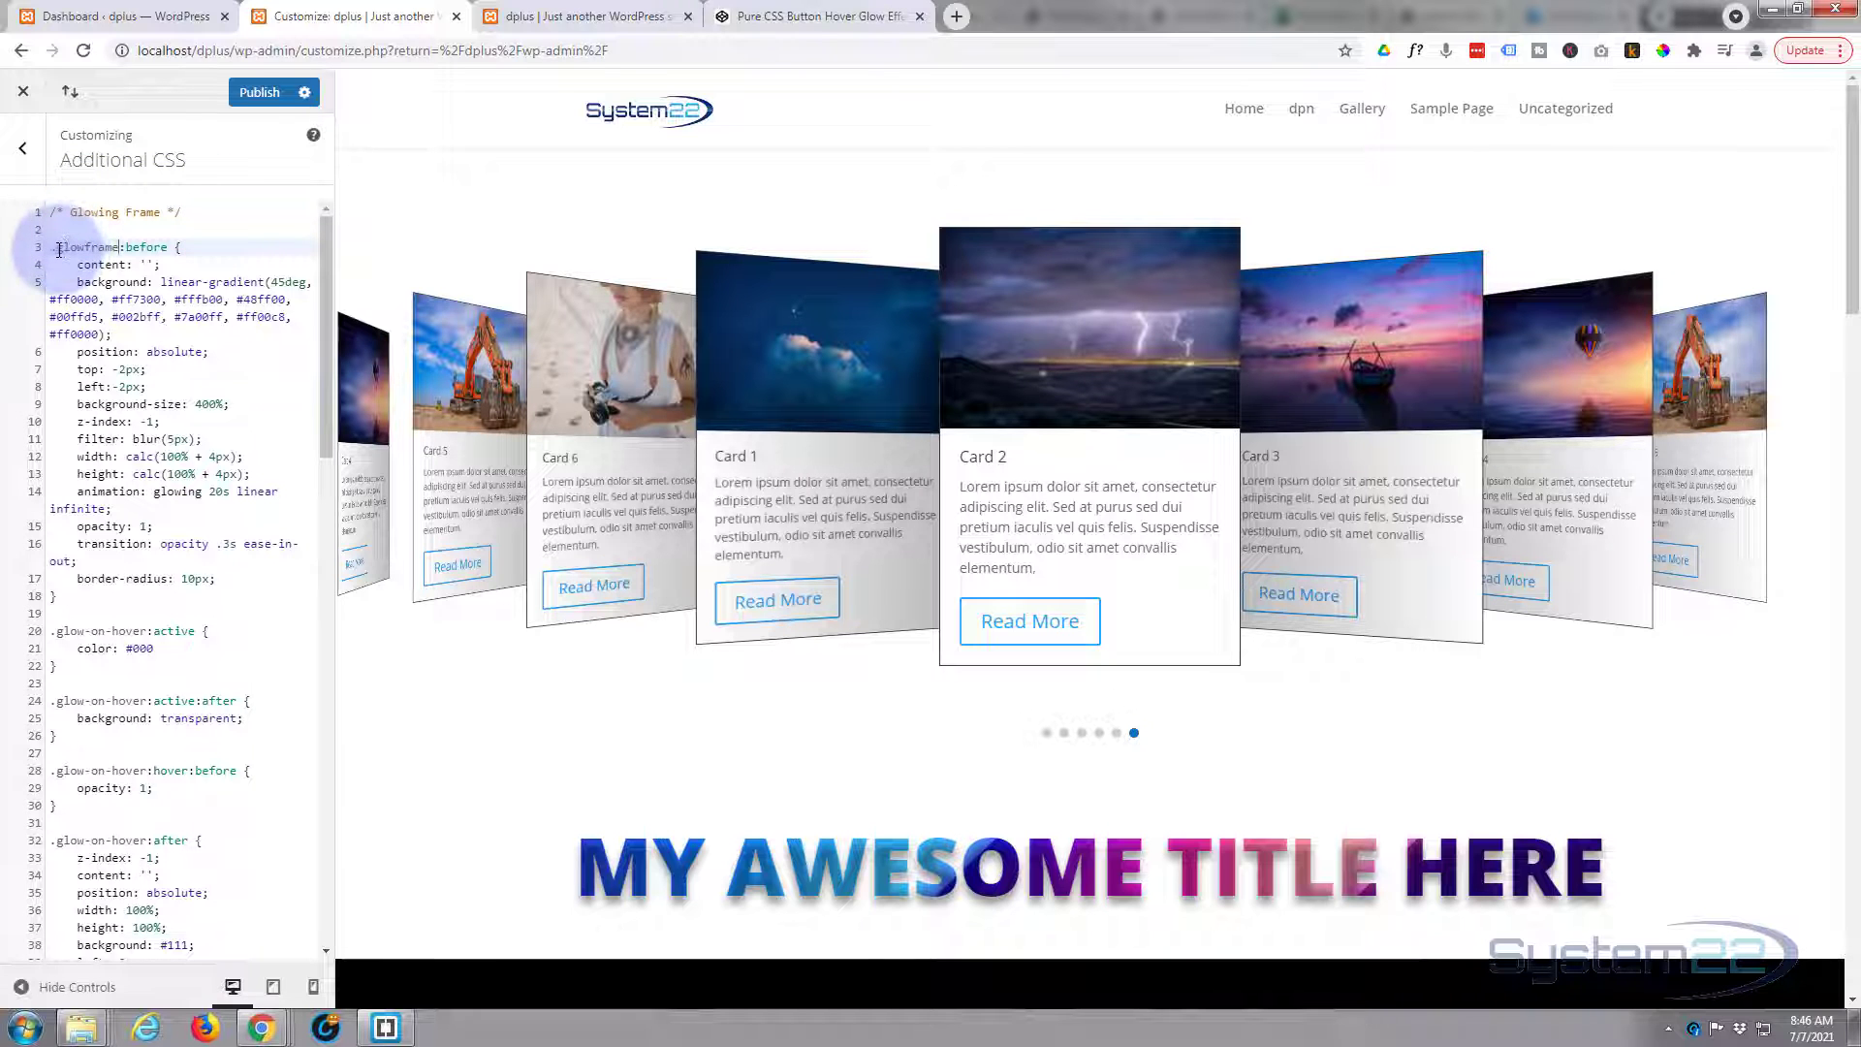
pyautogui.moveTo(60, 250); pyautogui.dragTo(118, 250)
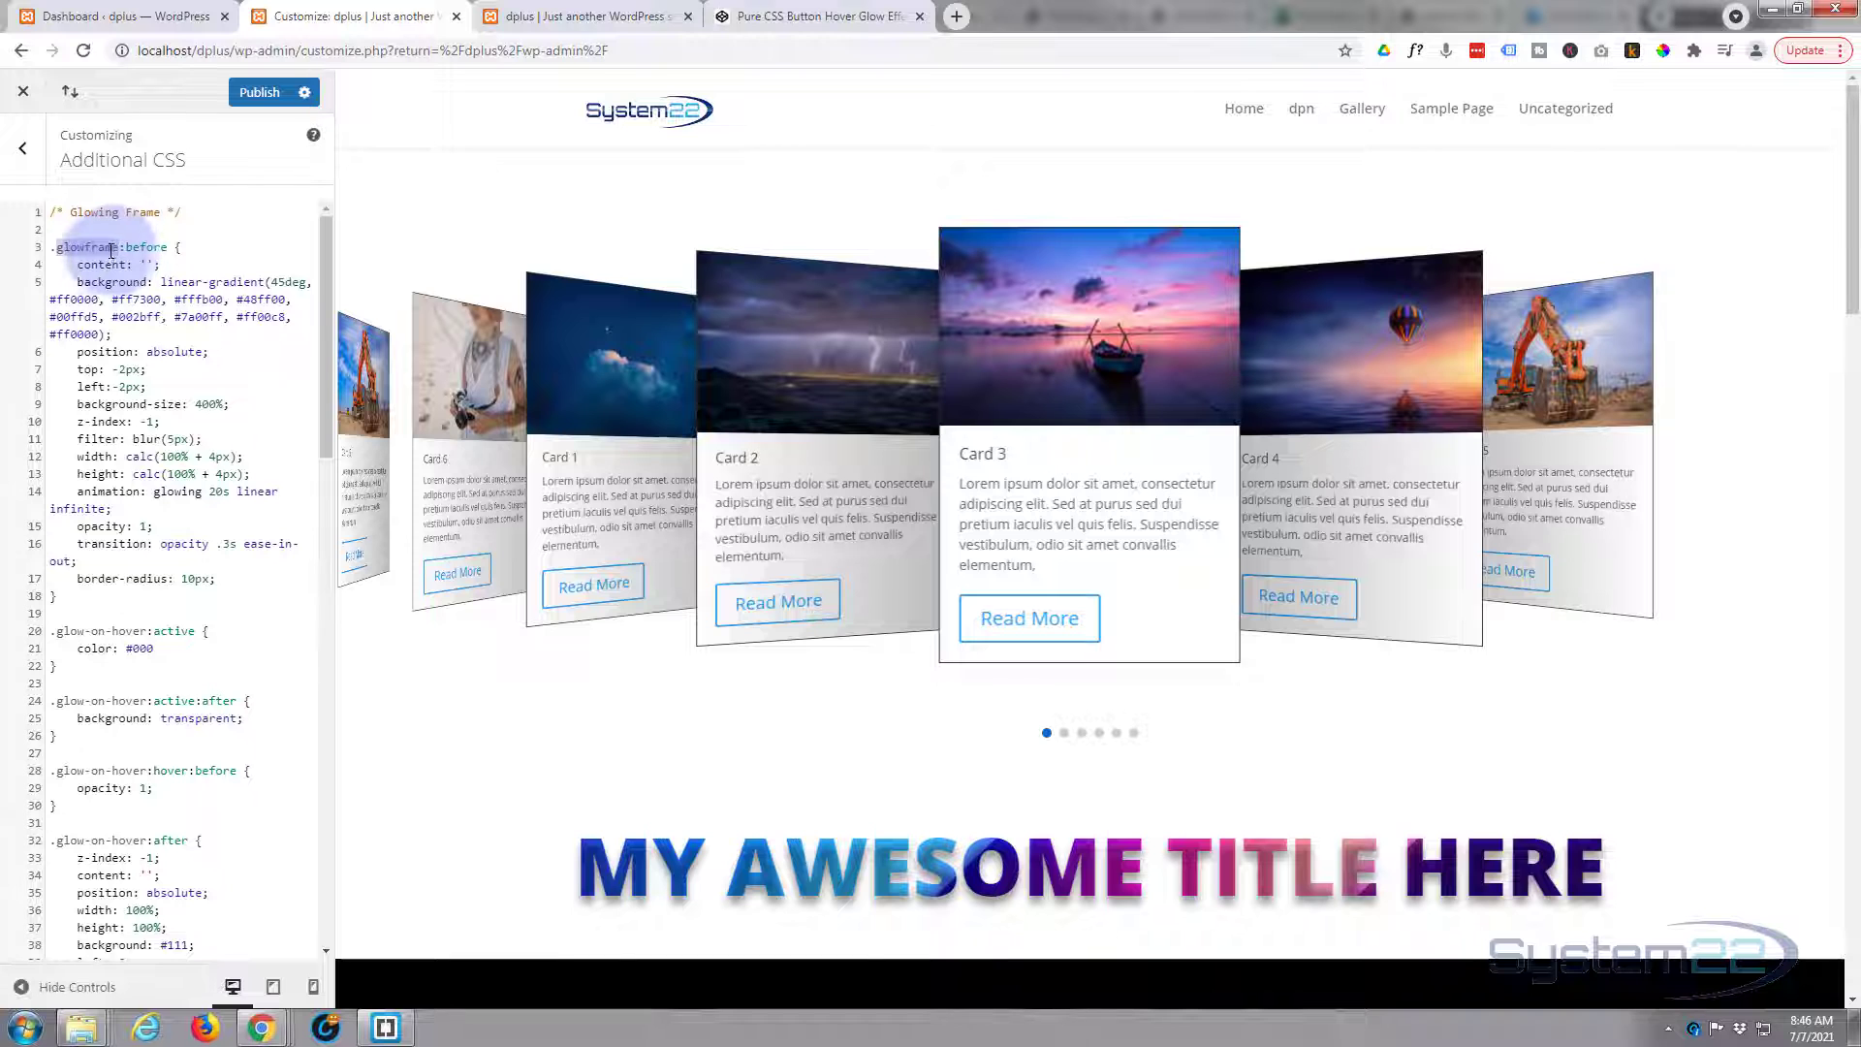
pyautogui.scroll(-3, 121, 463)
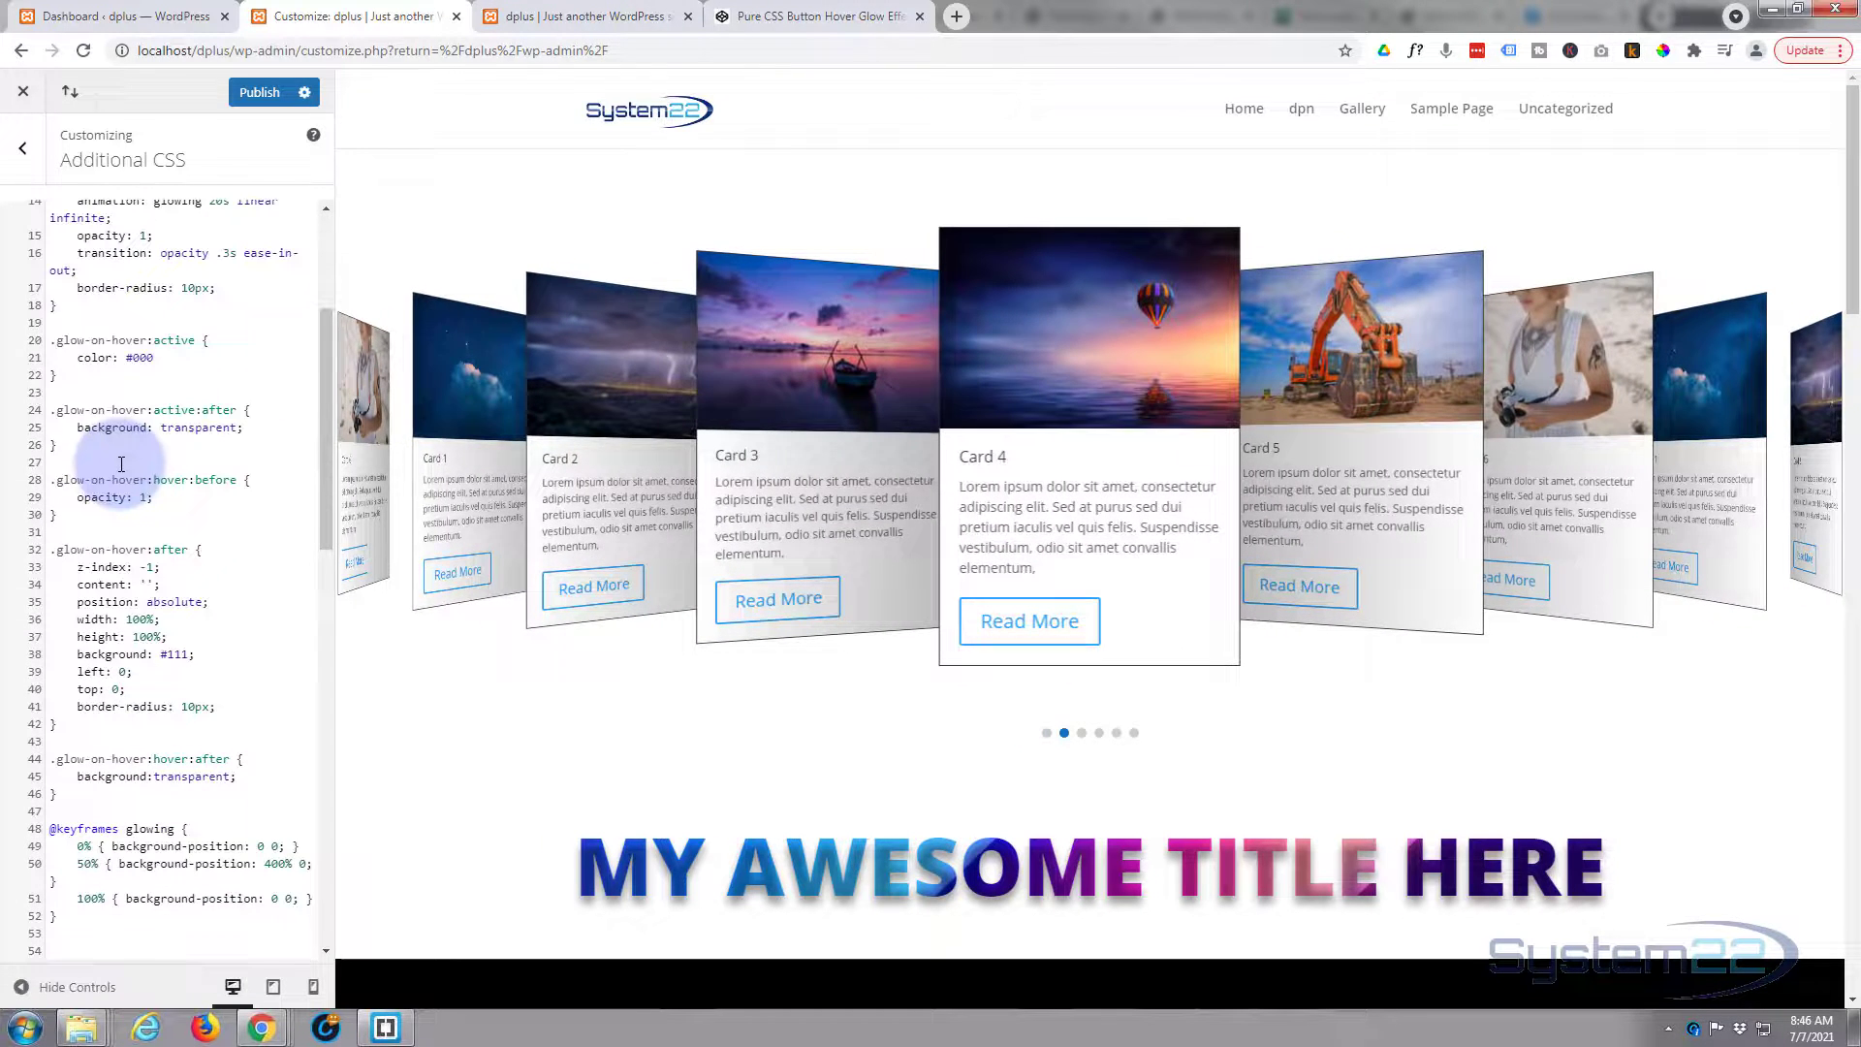
# Rename the glow-on-hover selectors on lines 20, 24, 28, 32 and 44 to glowframe
pyautogui.moveTo(58, 341); pyautogui.dragTo(135, 344)
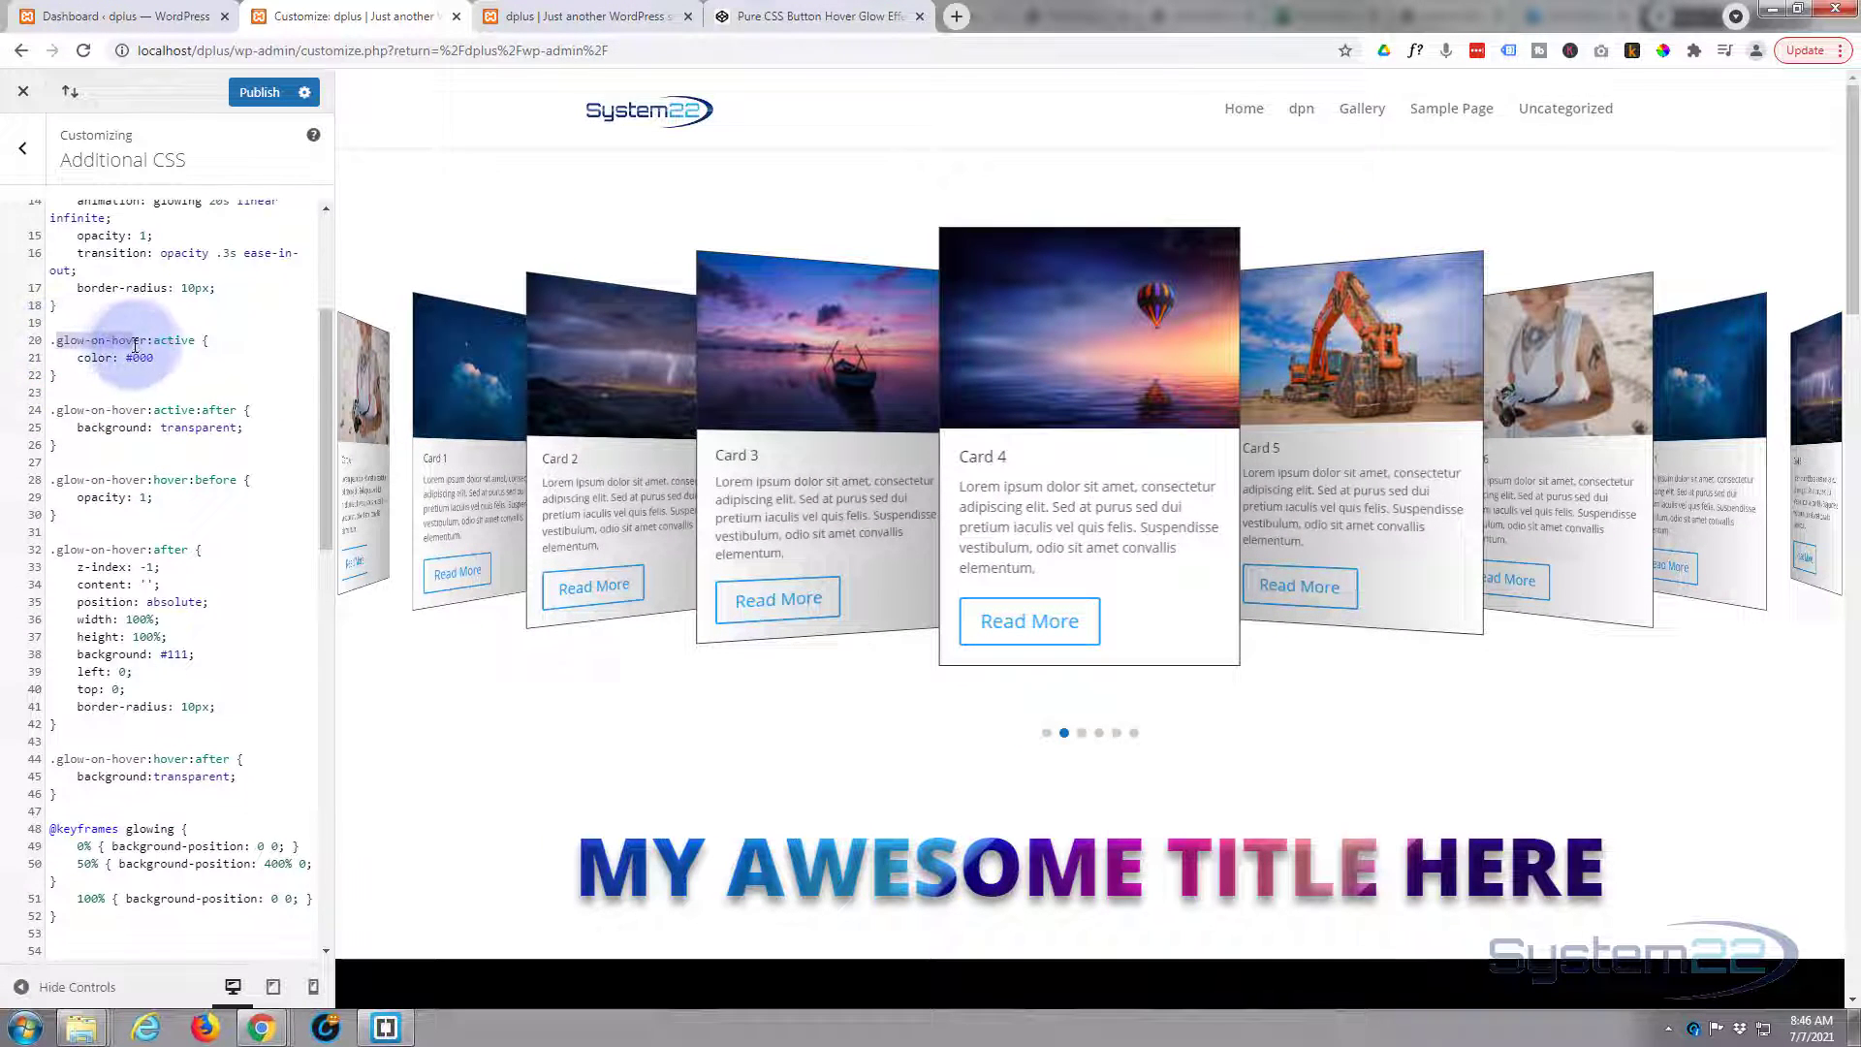
pyautogui.write('glowframe')
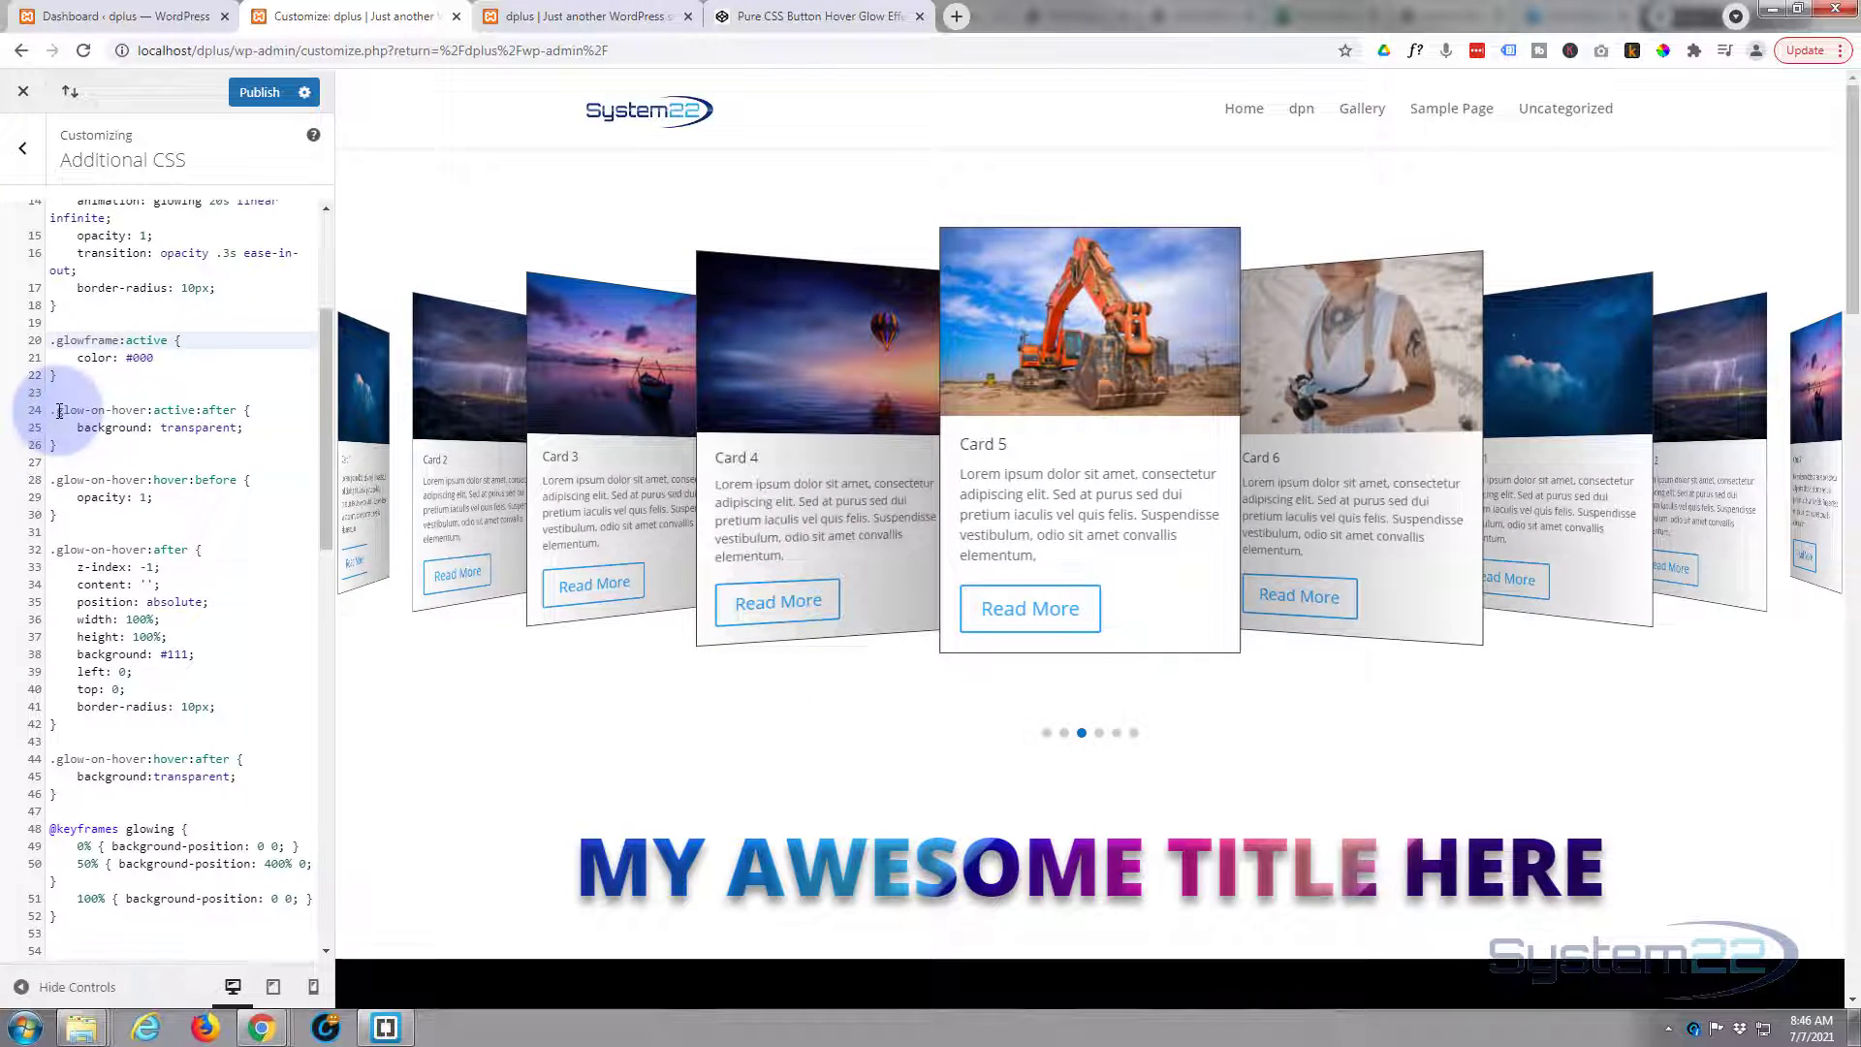
pyautogui.click(58, 411)
pyautogui.moveTo(58, 411); pyautogui.dragTo(134, 408)
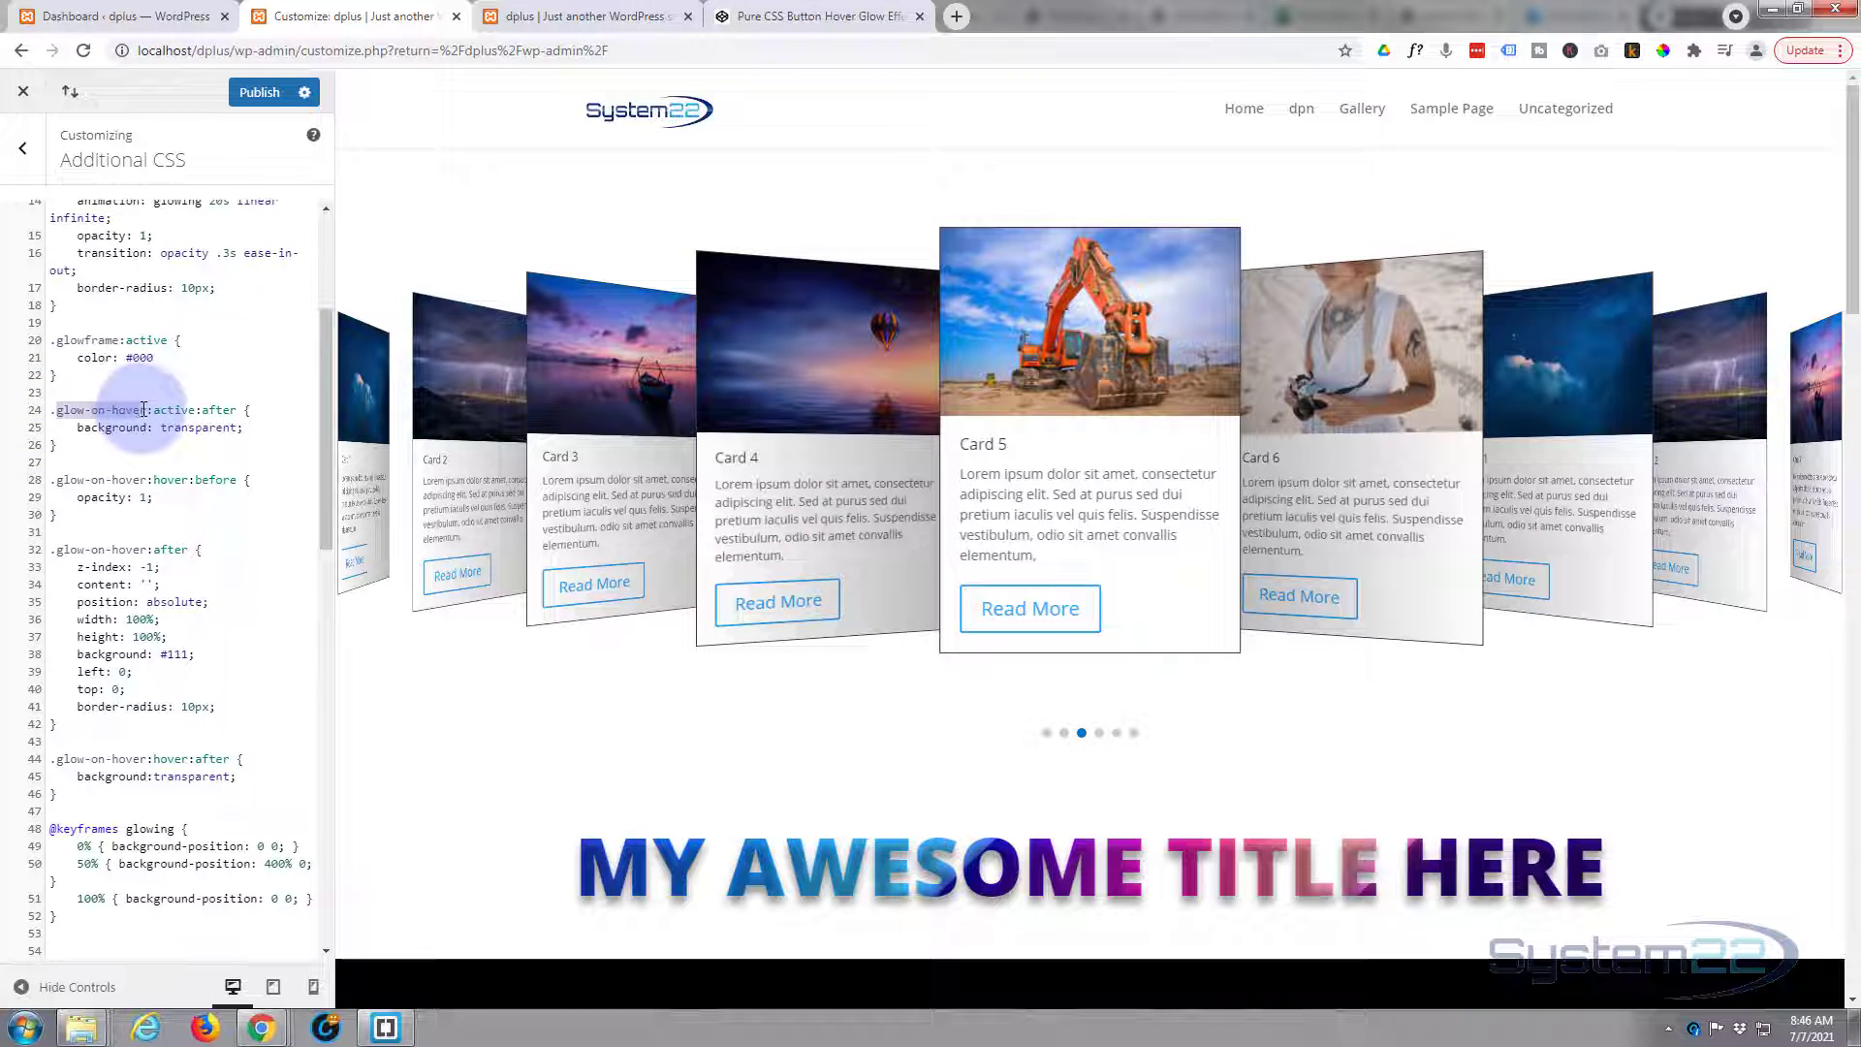
pyautogui.write('glowframe')
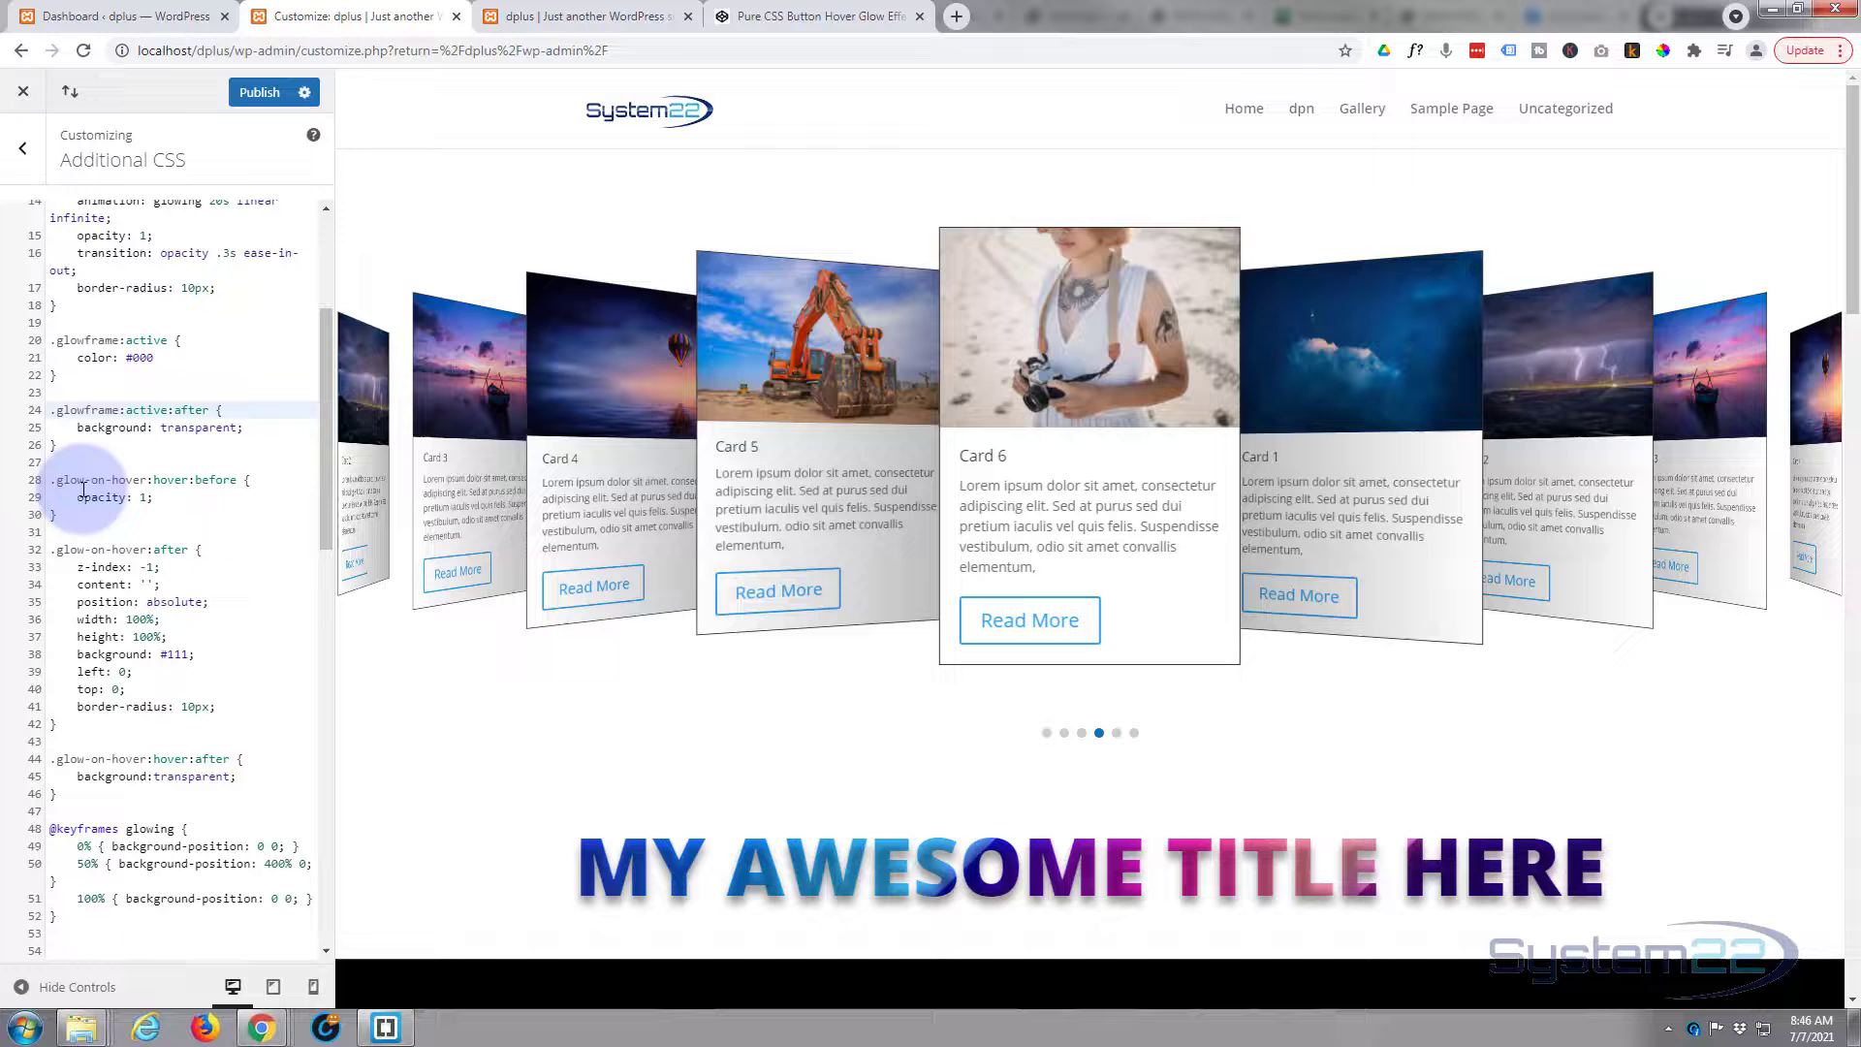
pyautogui.moveTo(59, 482); pyautogui.dragTo(133, 476)
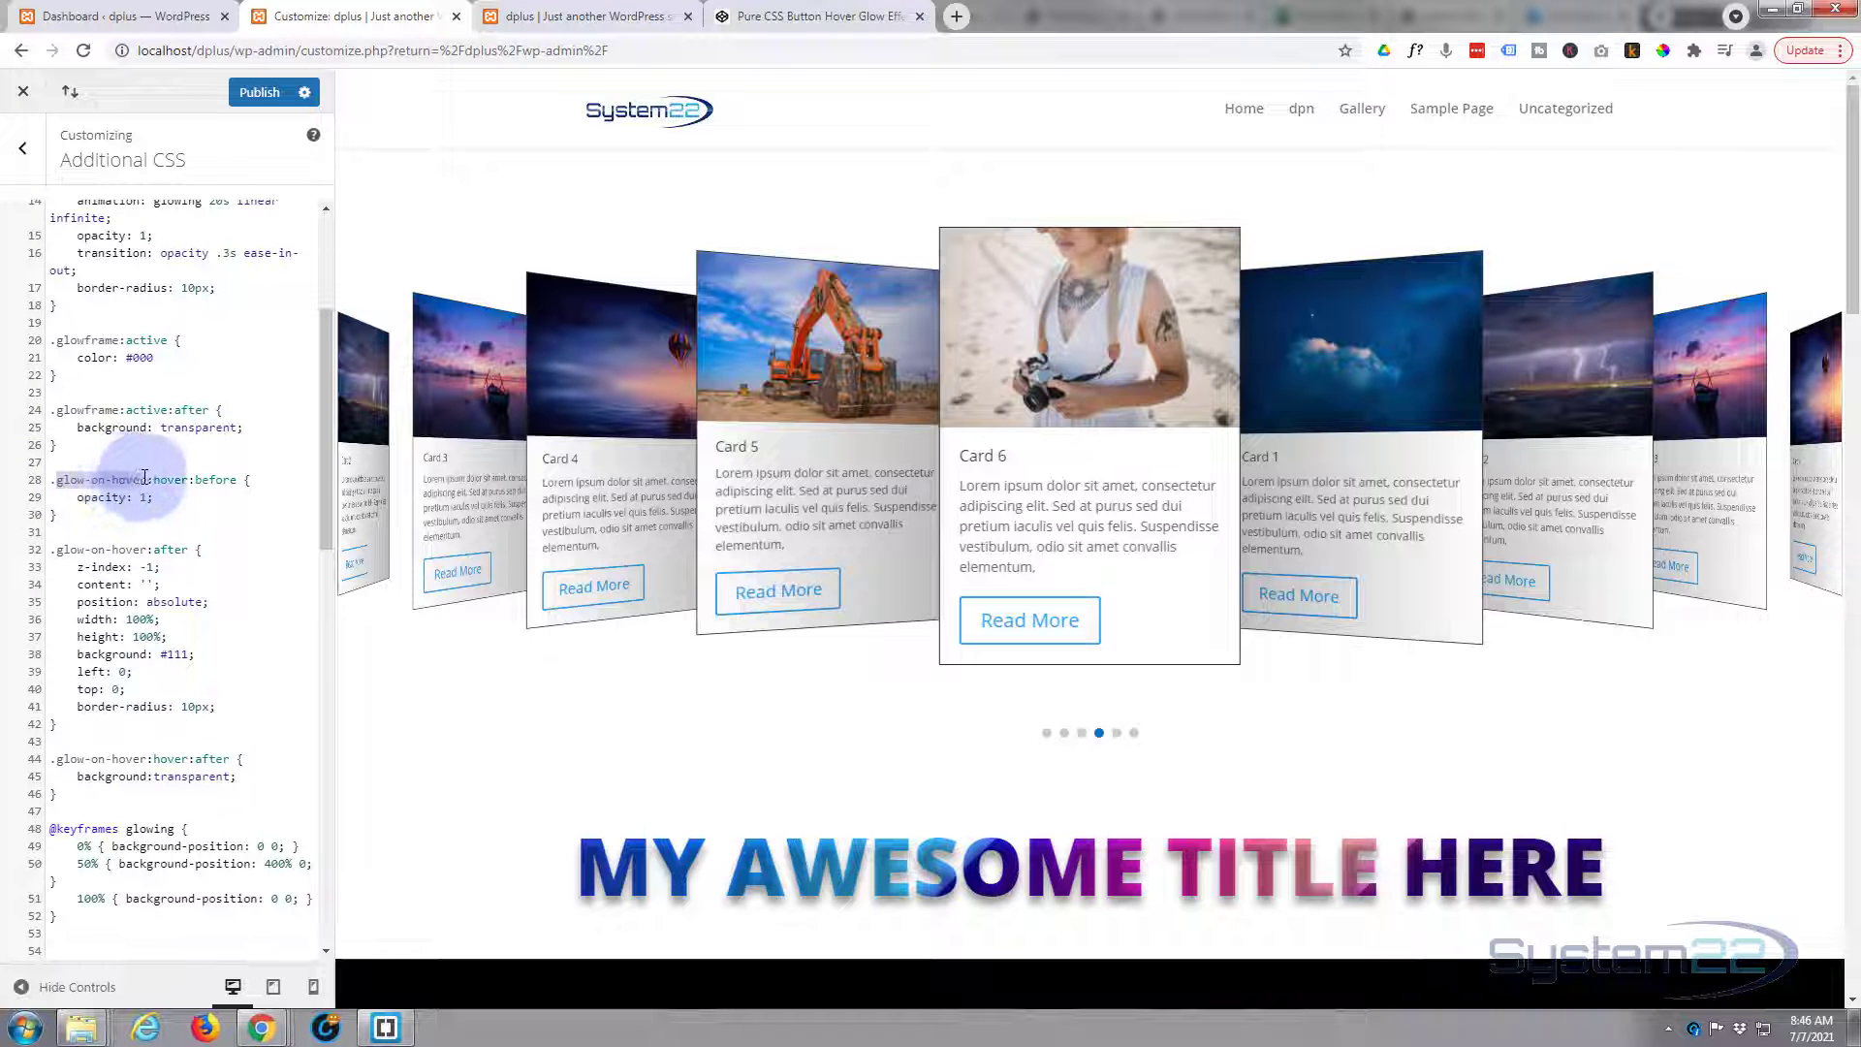
pyautogui.write('glowframe')
pyautogui.moveTo(56, 551); pyautogui.dragTo(137, 549)
pyautogui.write('glowframe')
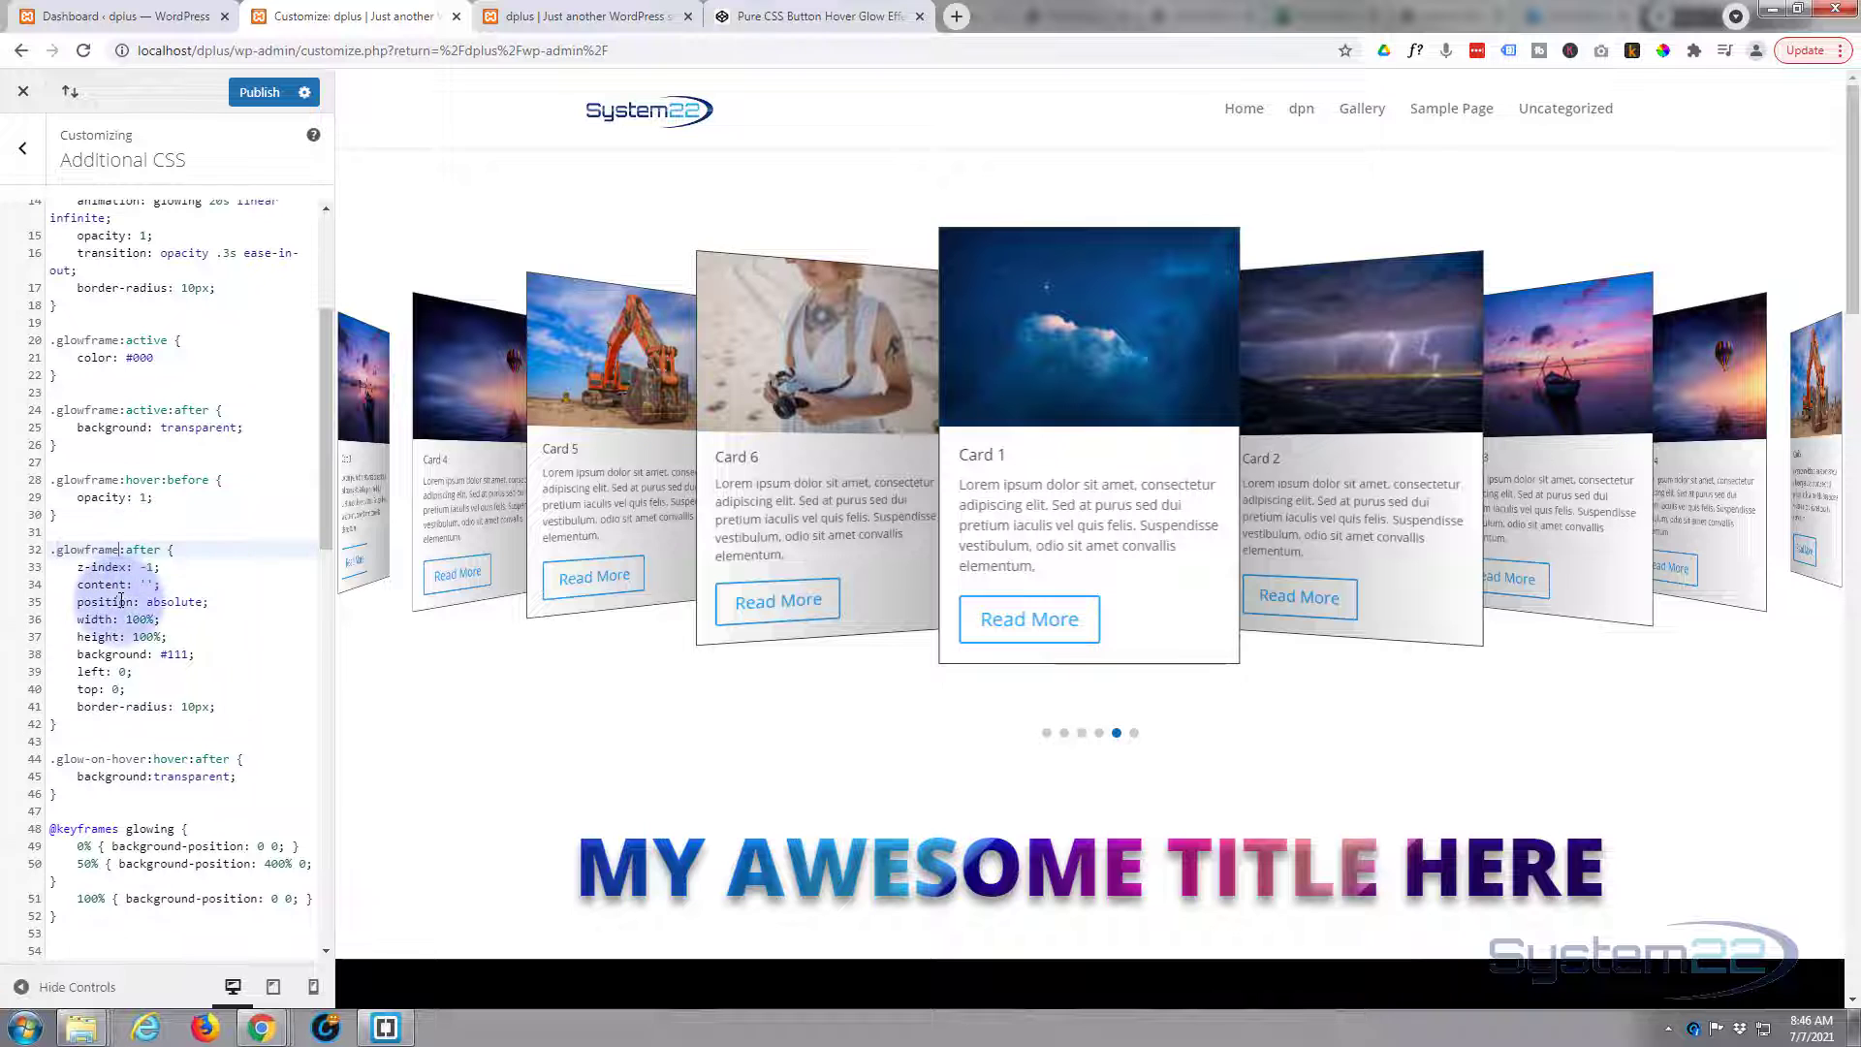
pyautogui.scroll(-3, 69, 572)
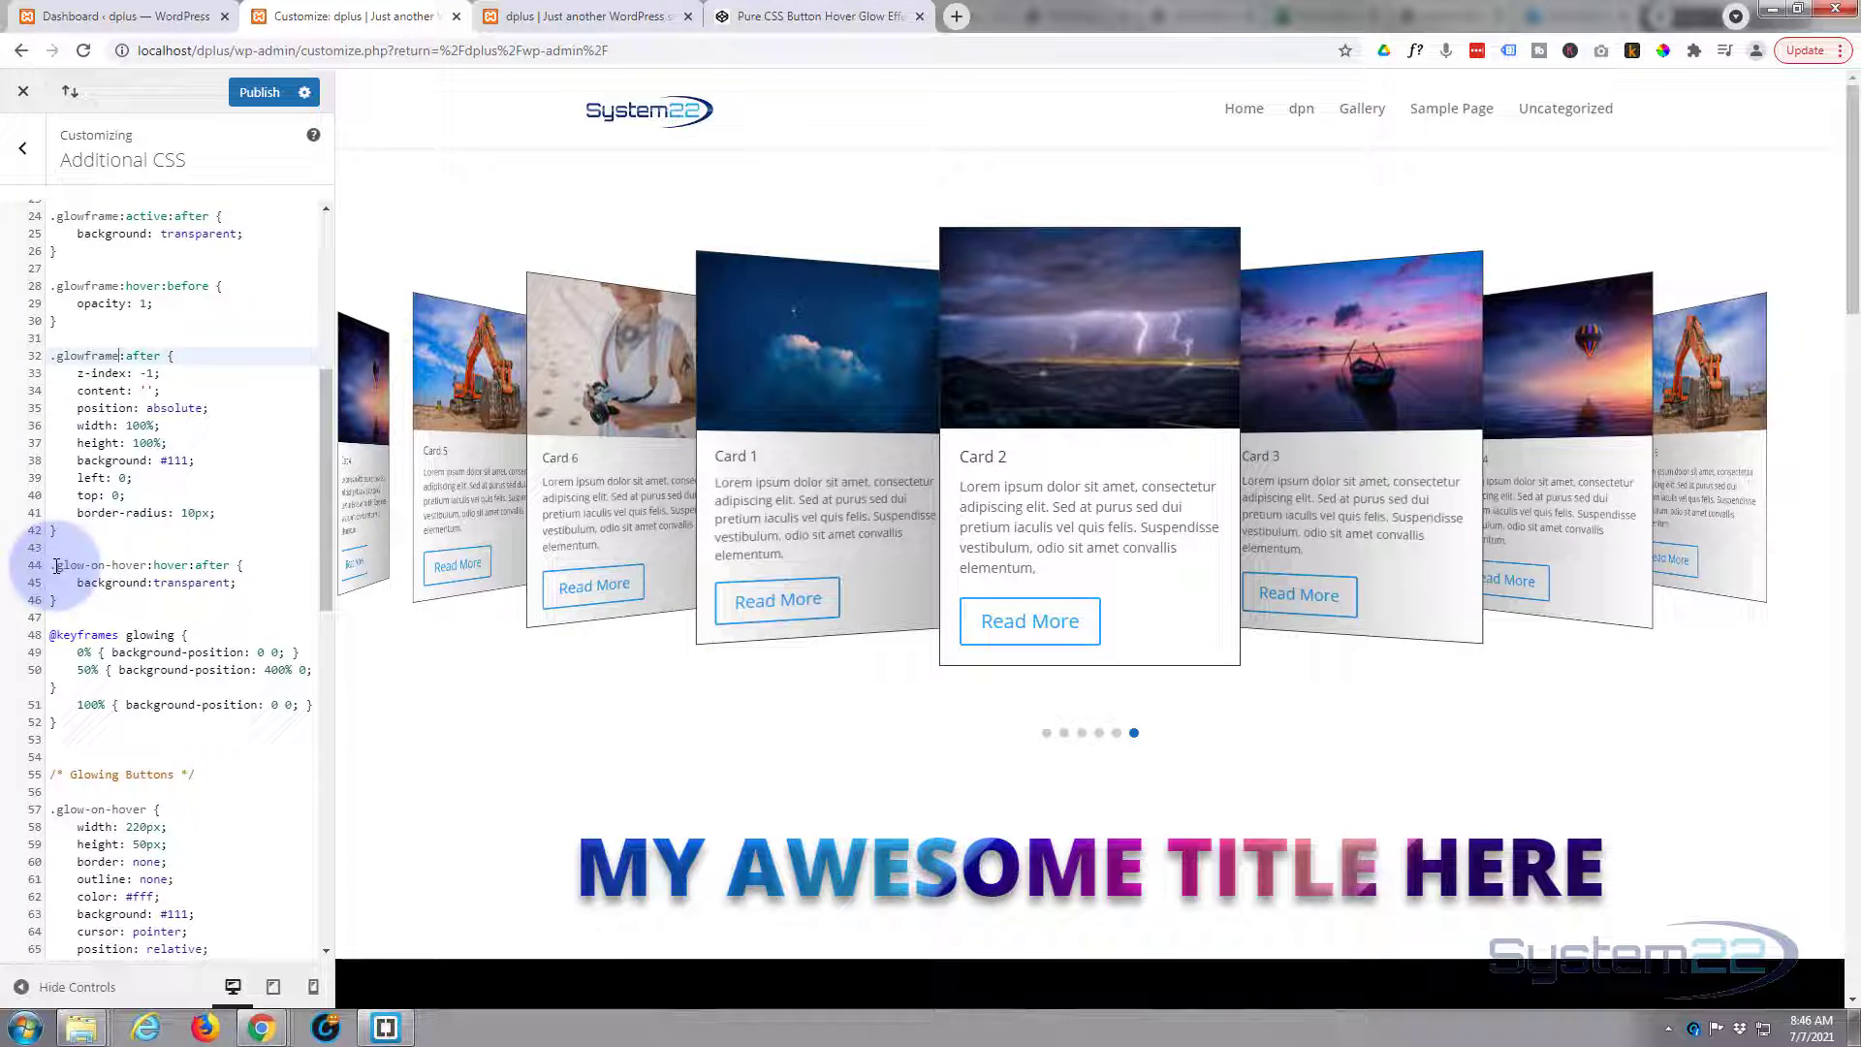
pyautogui.moveTo(56, 566); pyautogui.dragTo(134, 566)
pyautogui.write('glowframe')
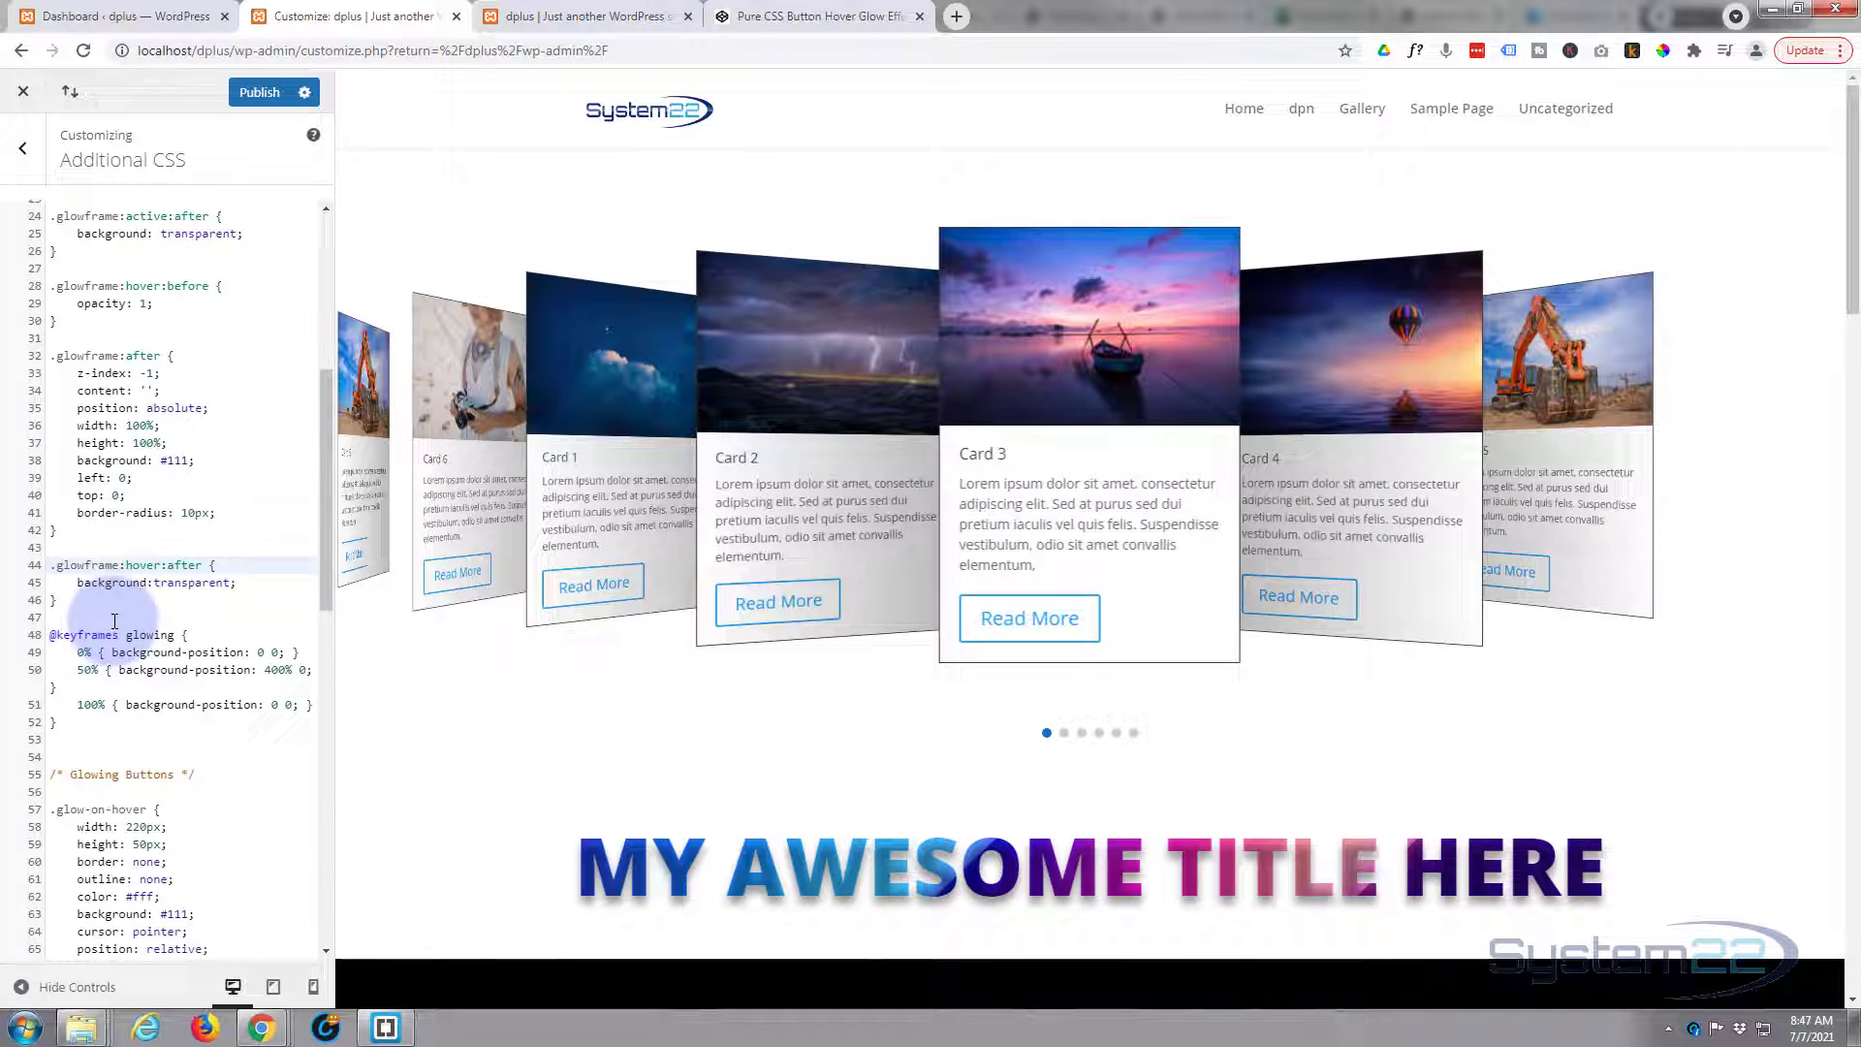
pyautogui.scroll(4, 83, 400)
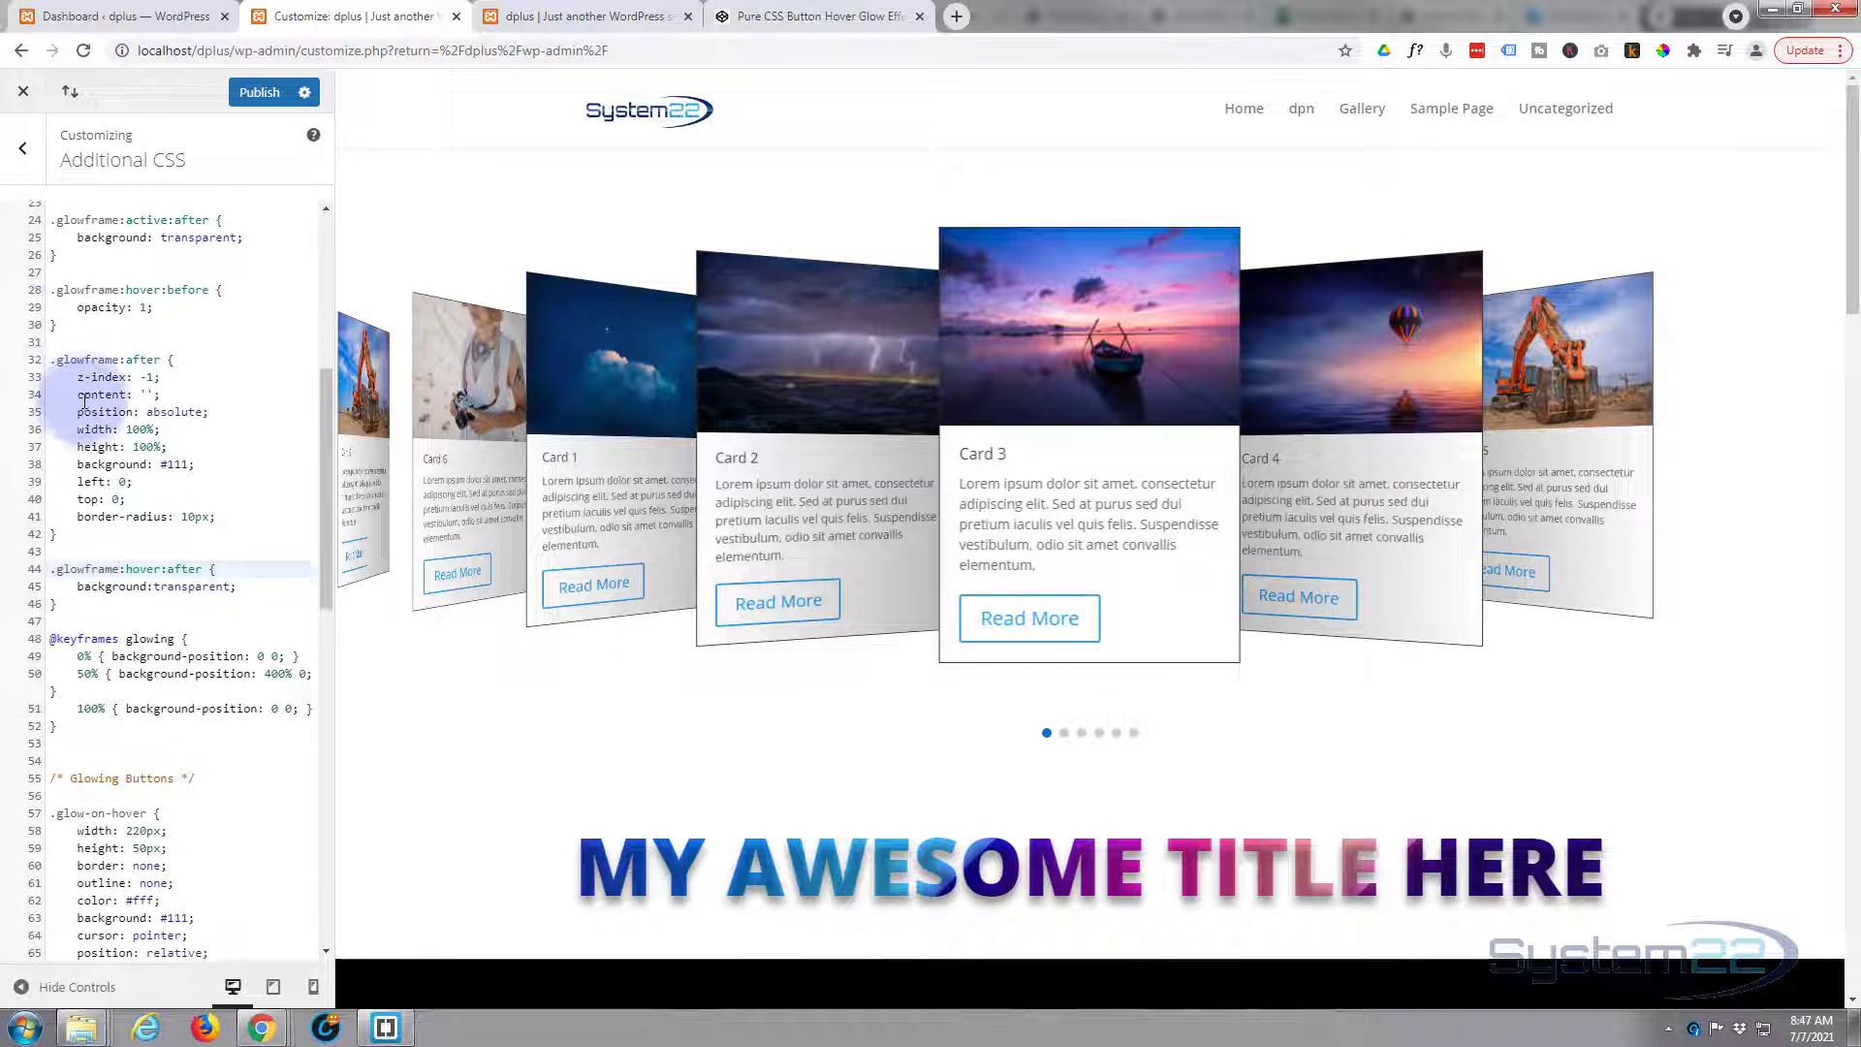
pyautogui.scroll(1, 117, 387)
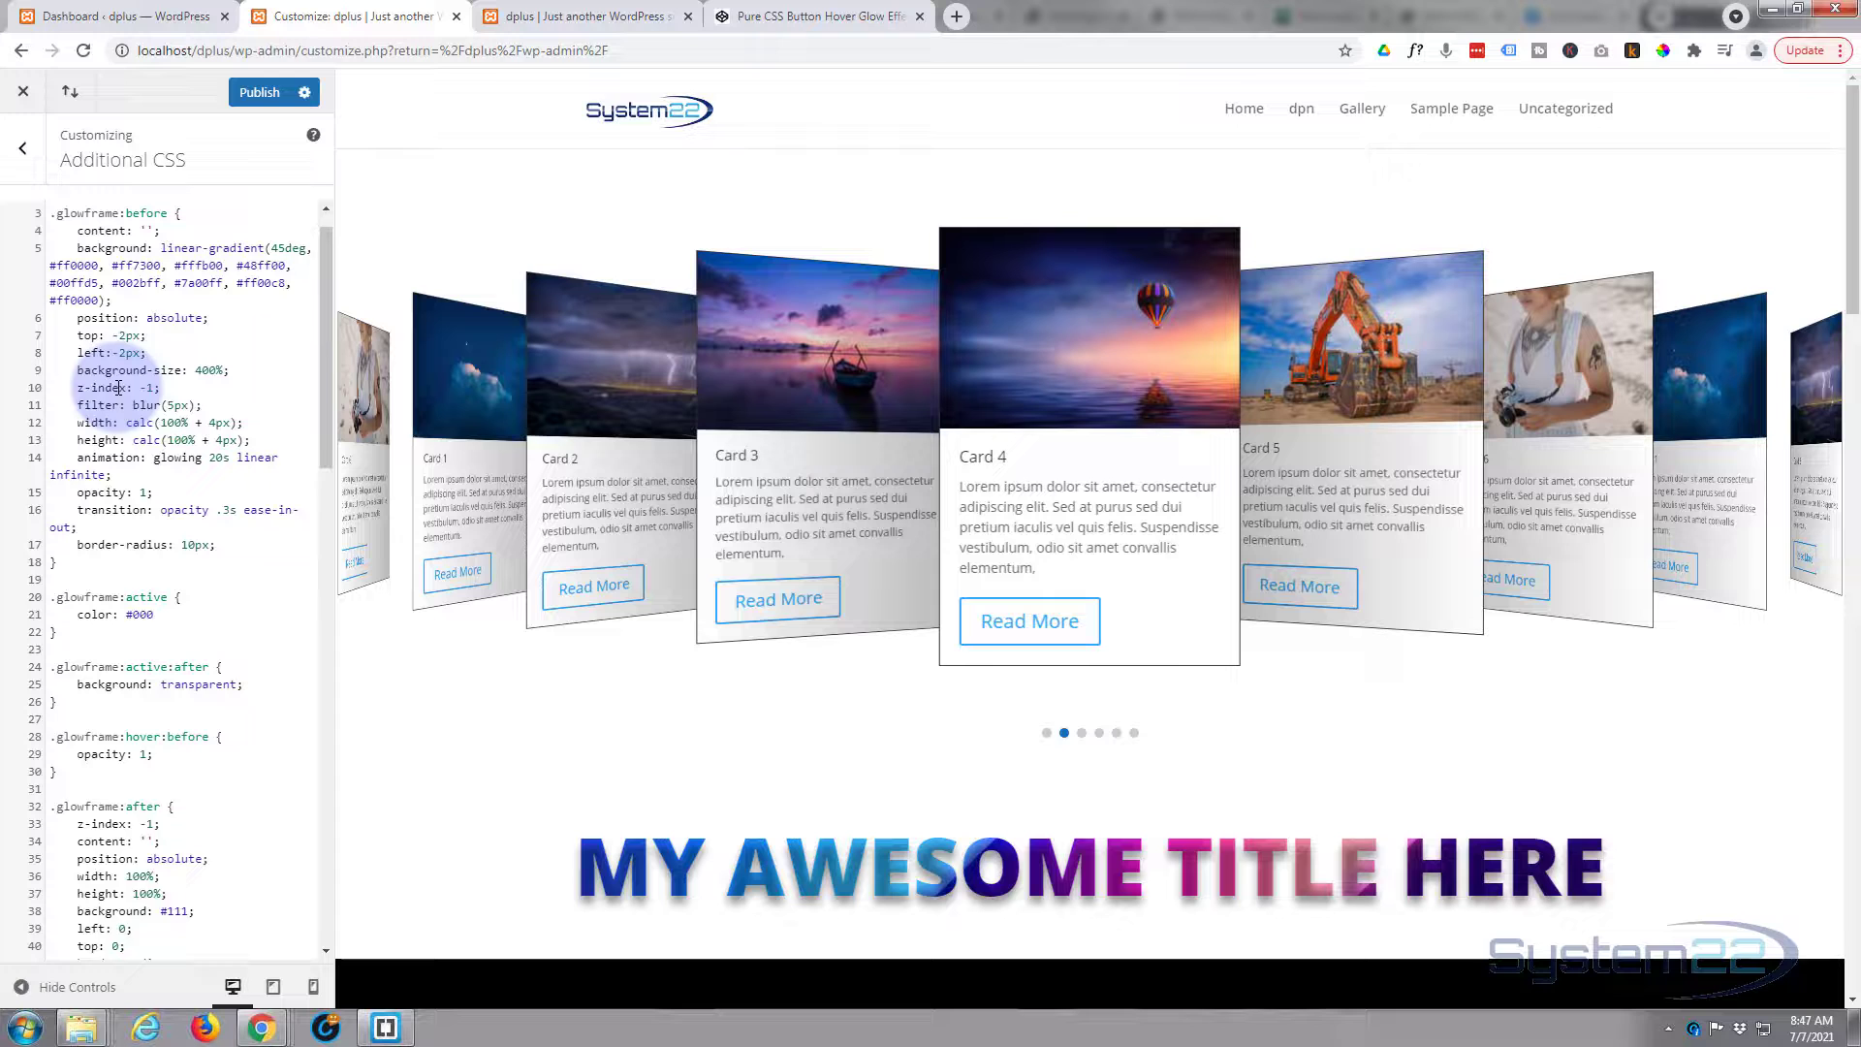
# Compare against the CodePen pen, check the 400% background-size, and publish the glowframe CSS
pyautogui.click(838, 20)
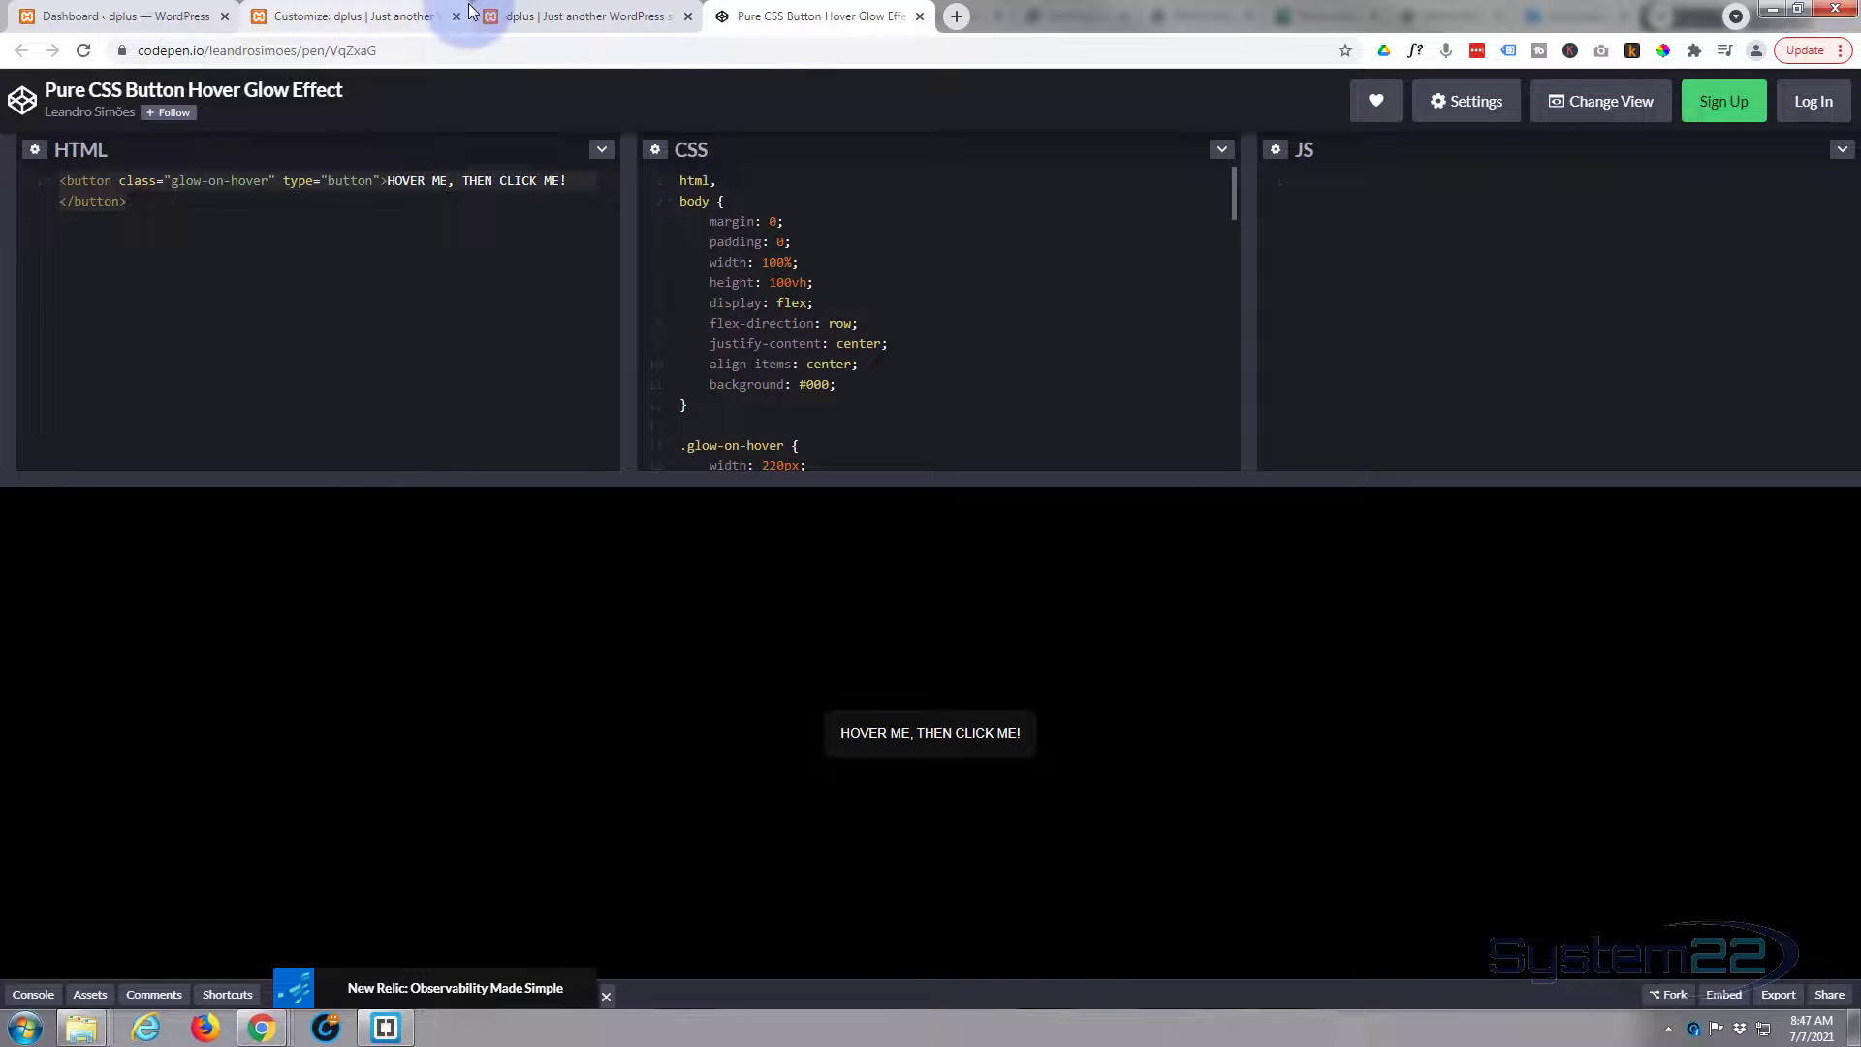
pyautogui.click(363, 17)
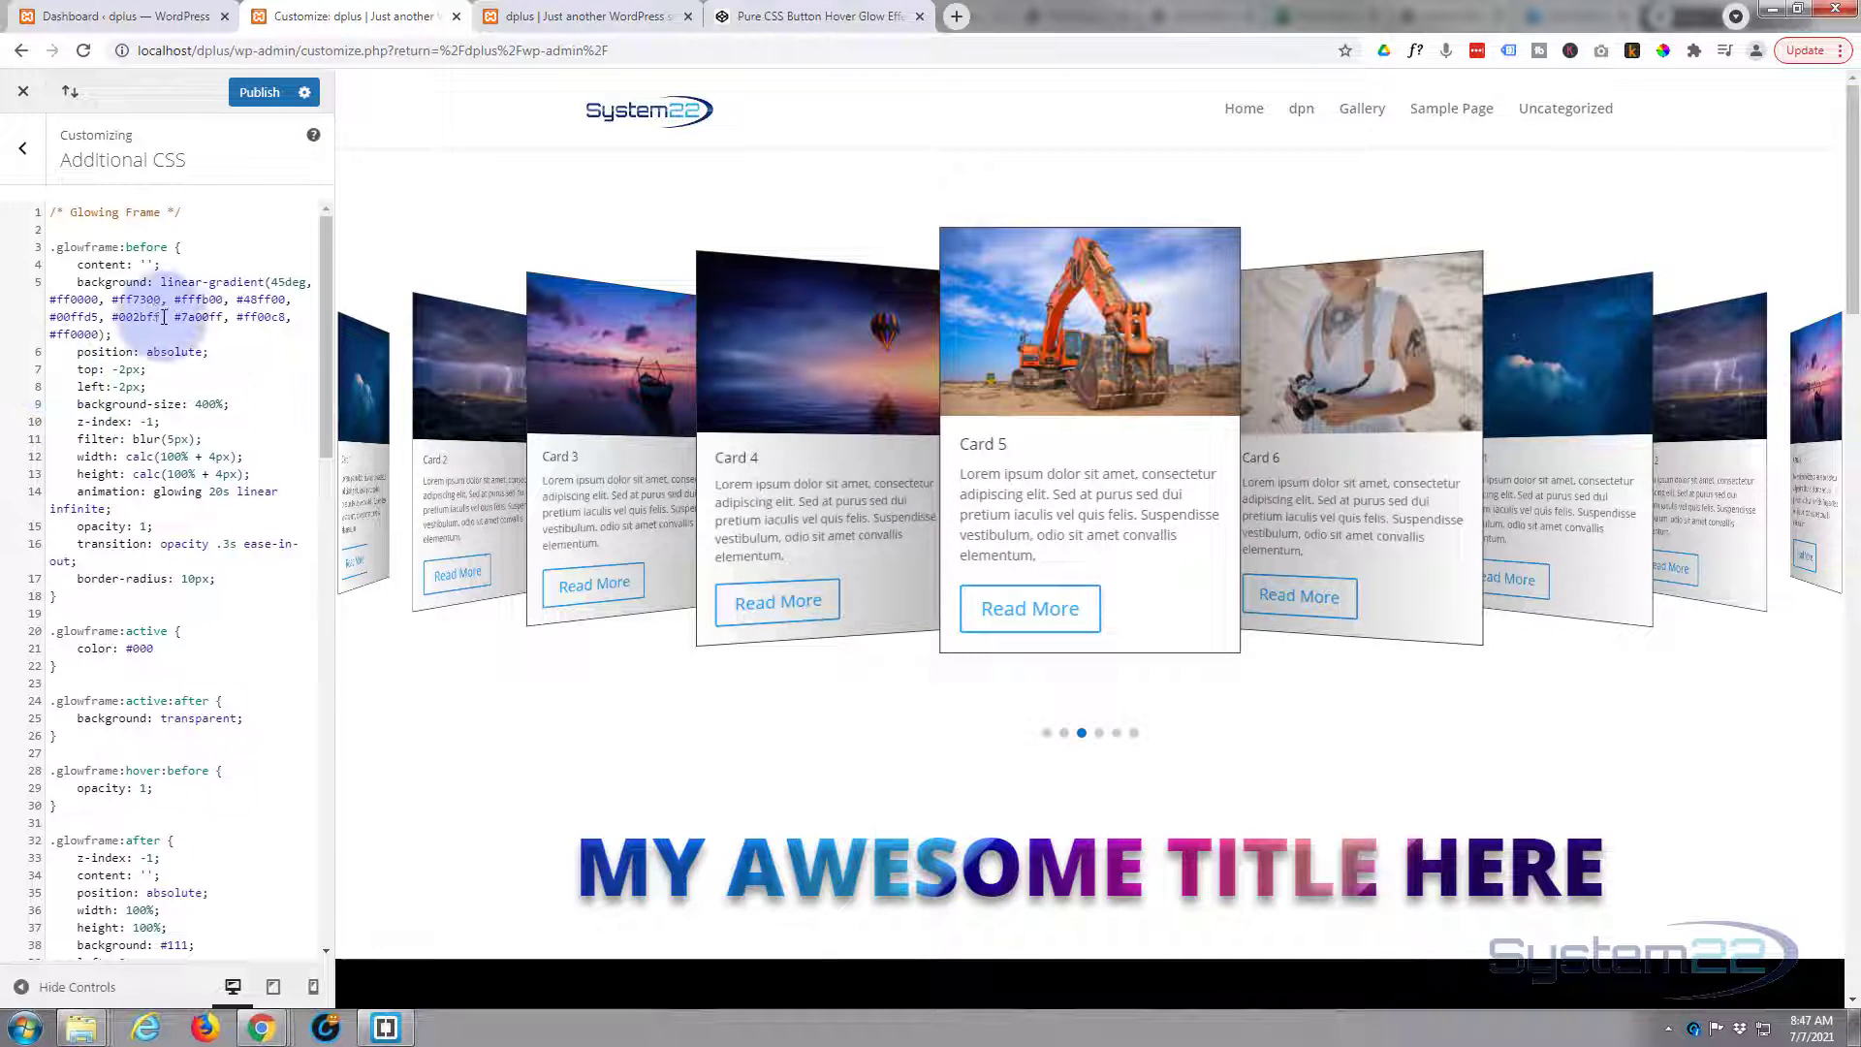
pyautogui.doubleClick(219, 404)
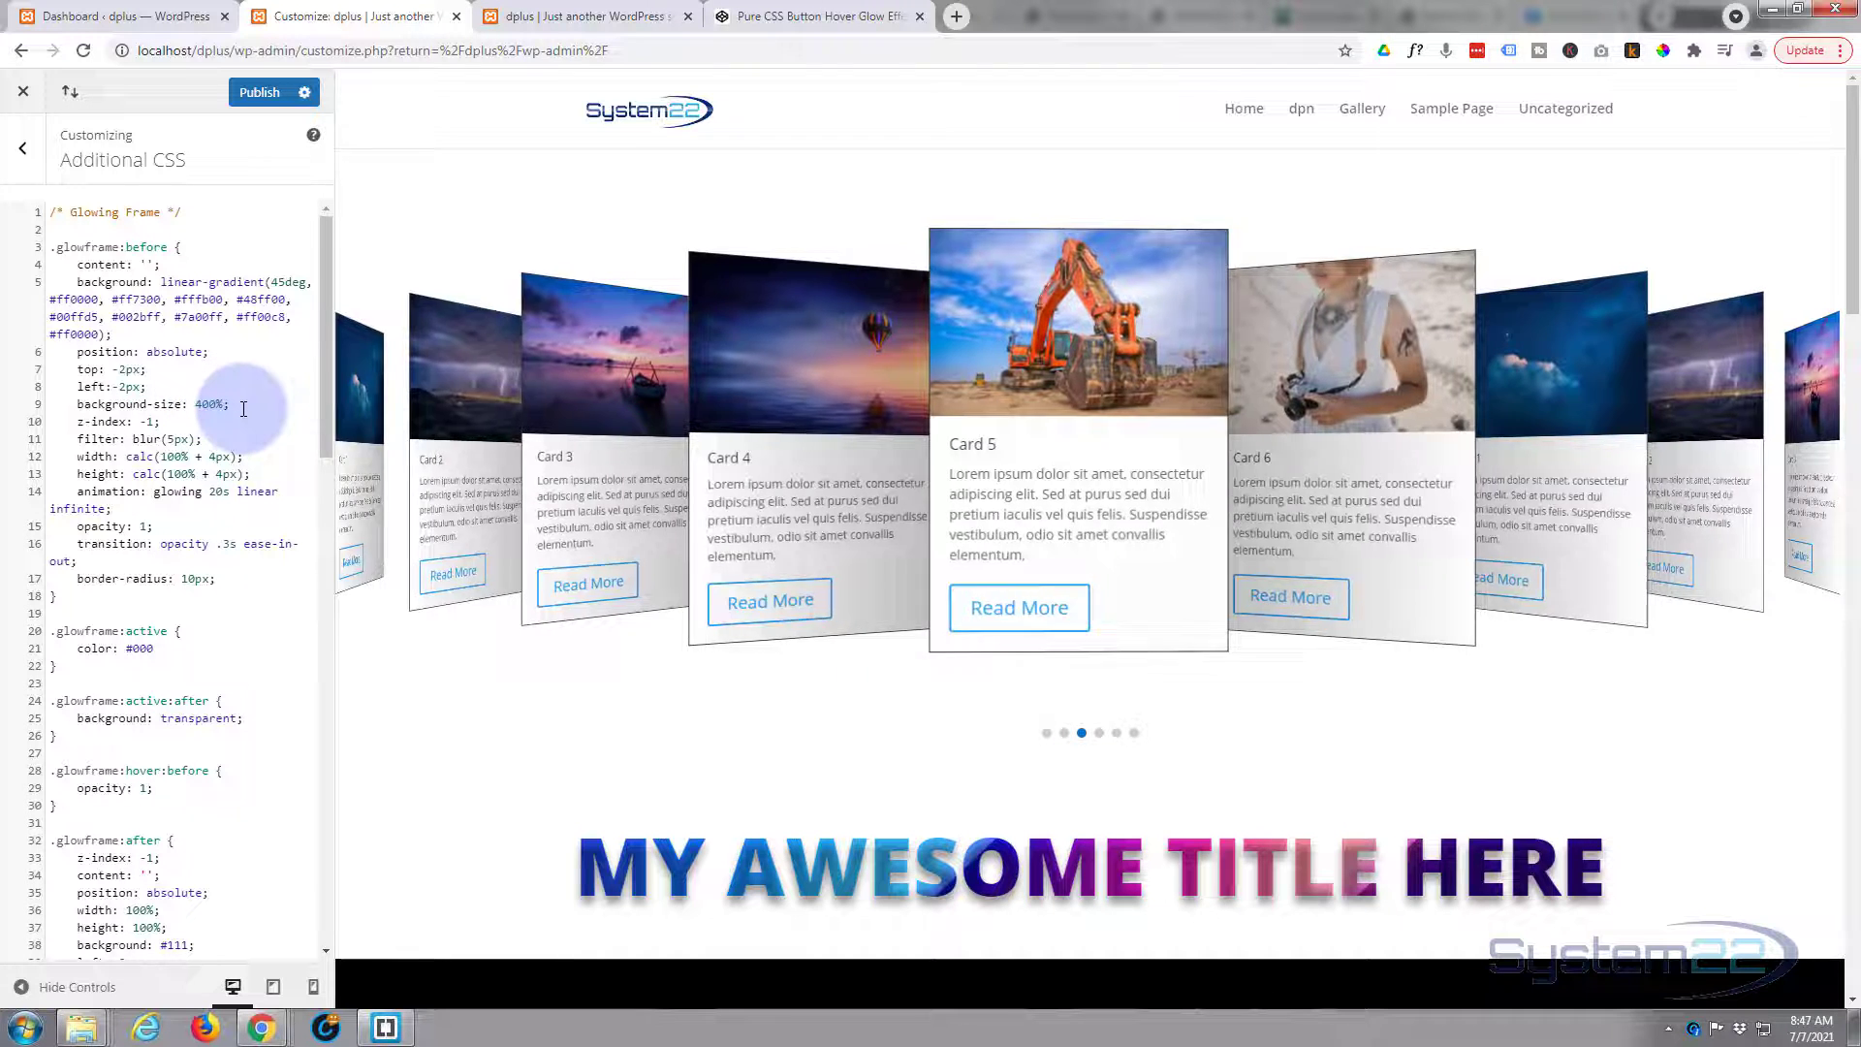
pyautogui.click(651, 323)
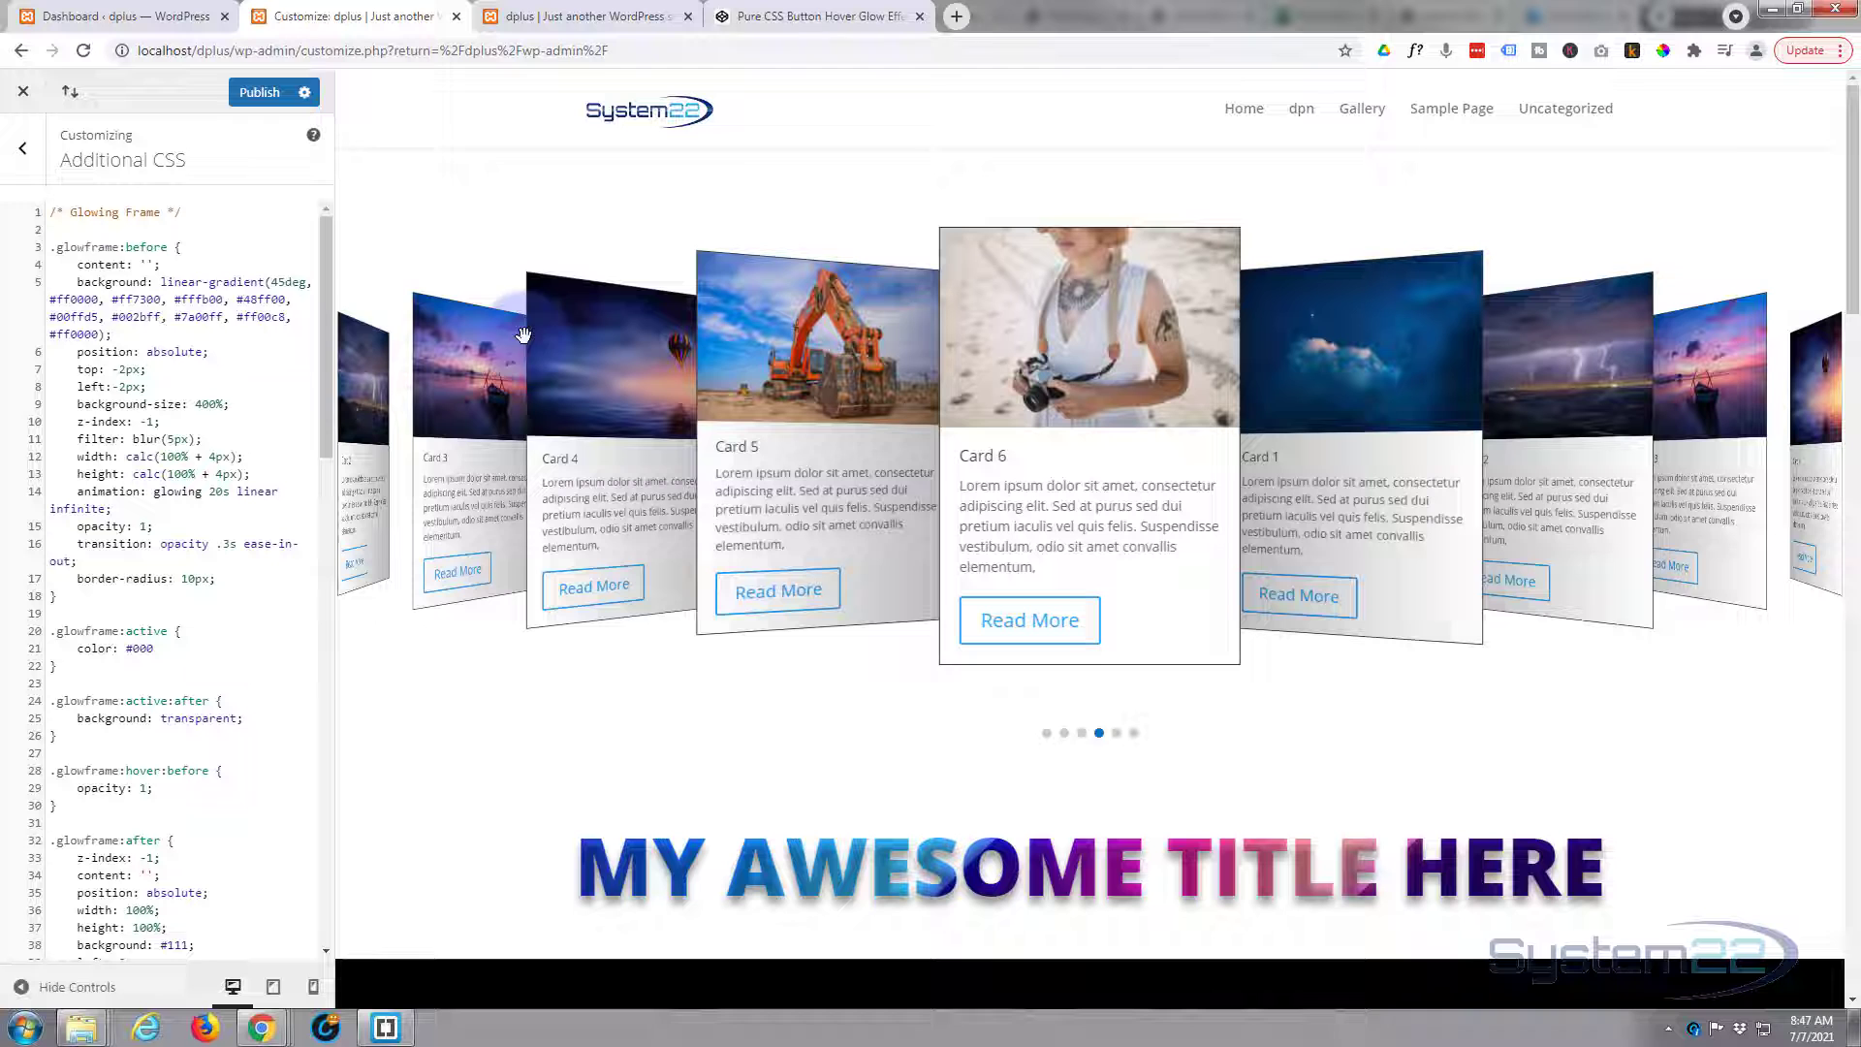
pyautogui.click(260, 98)
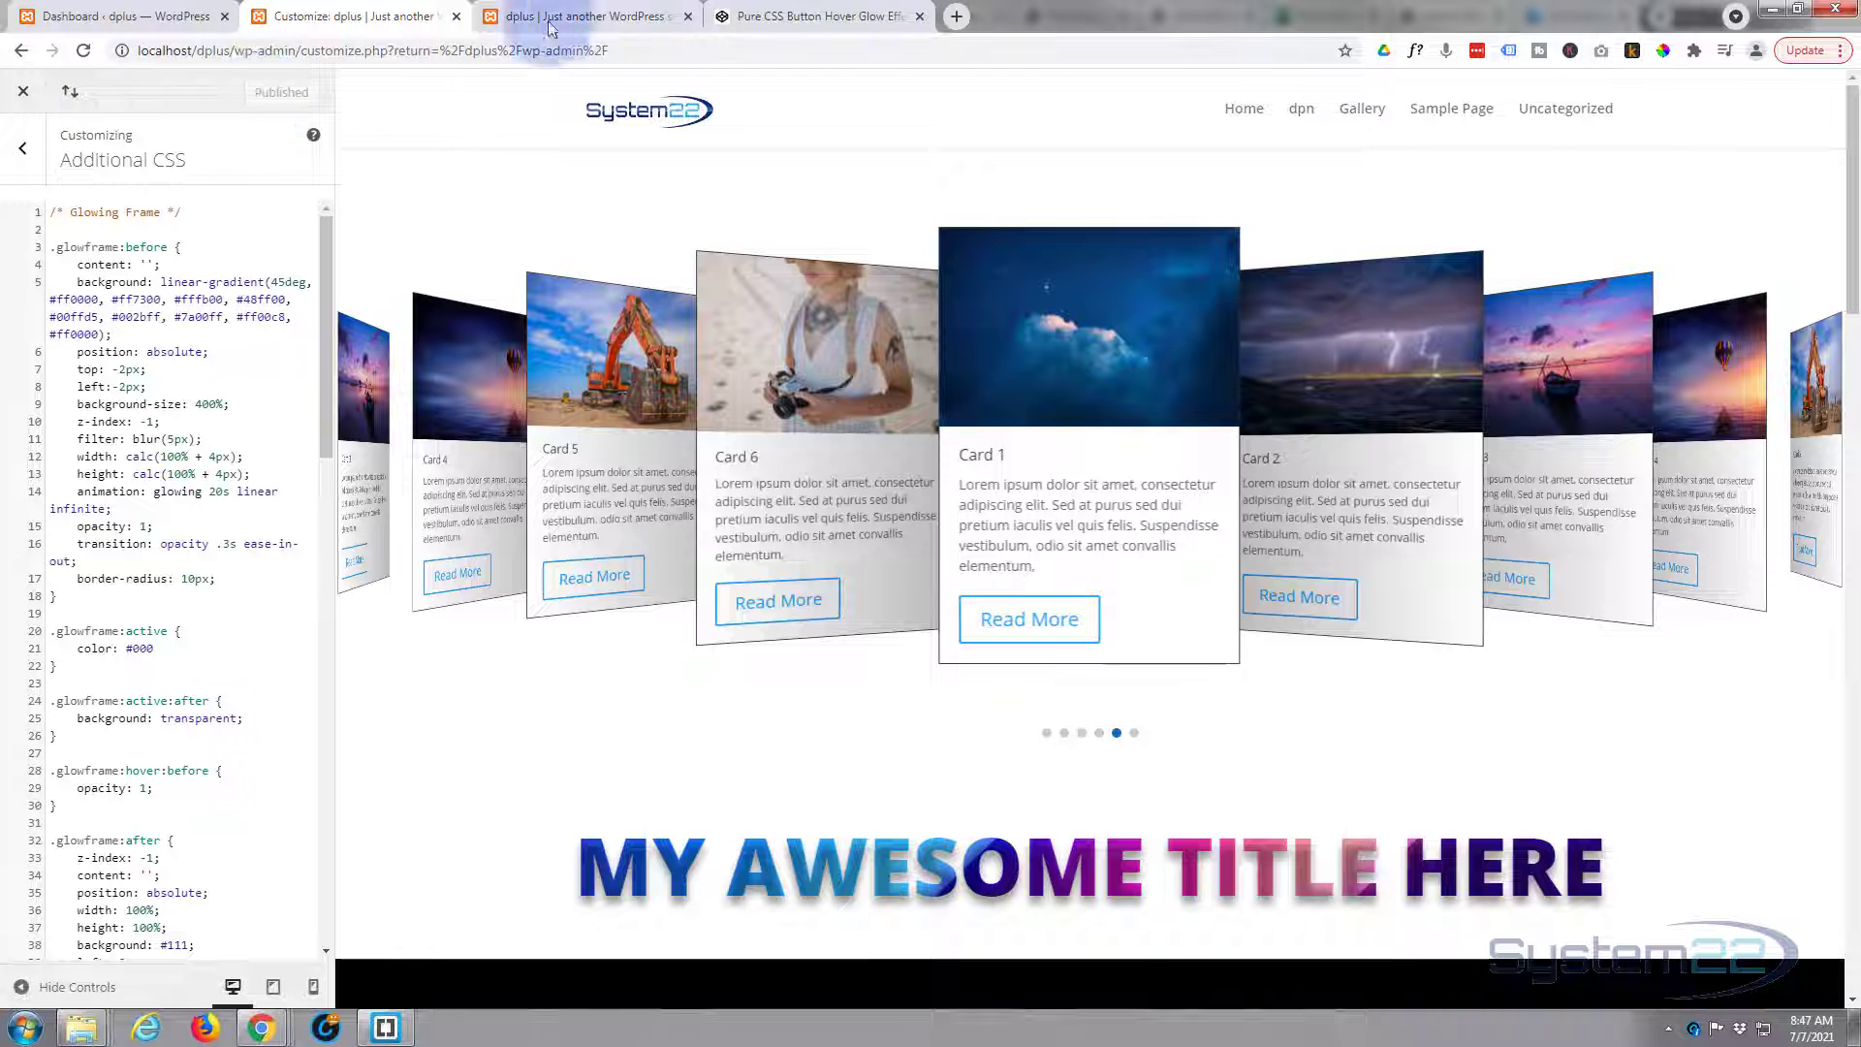
# Insert a three-column row beneath MY AWESOME TITLE HERE and browse the module list
pyautogui.click(603, 16)
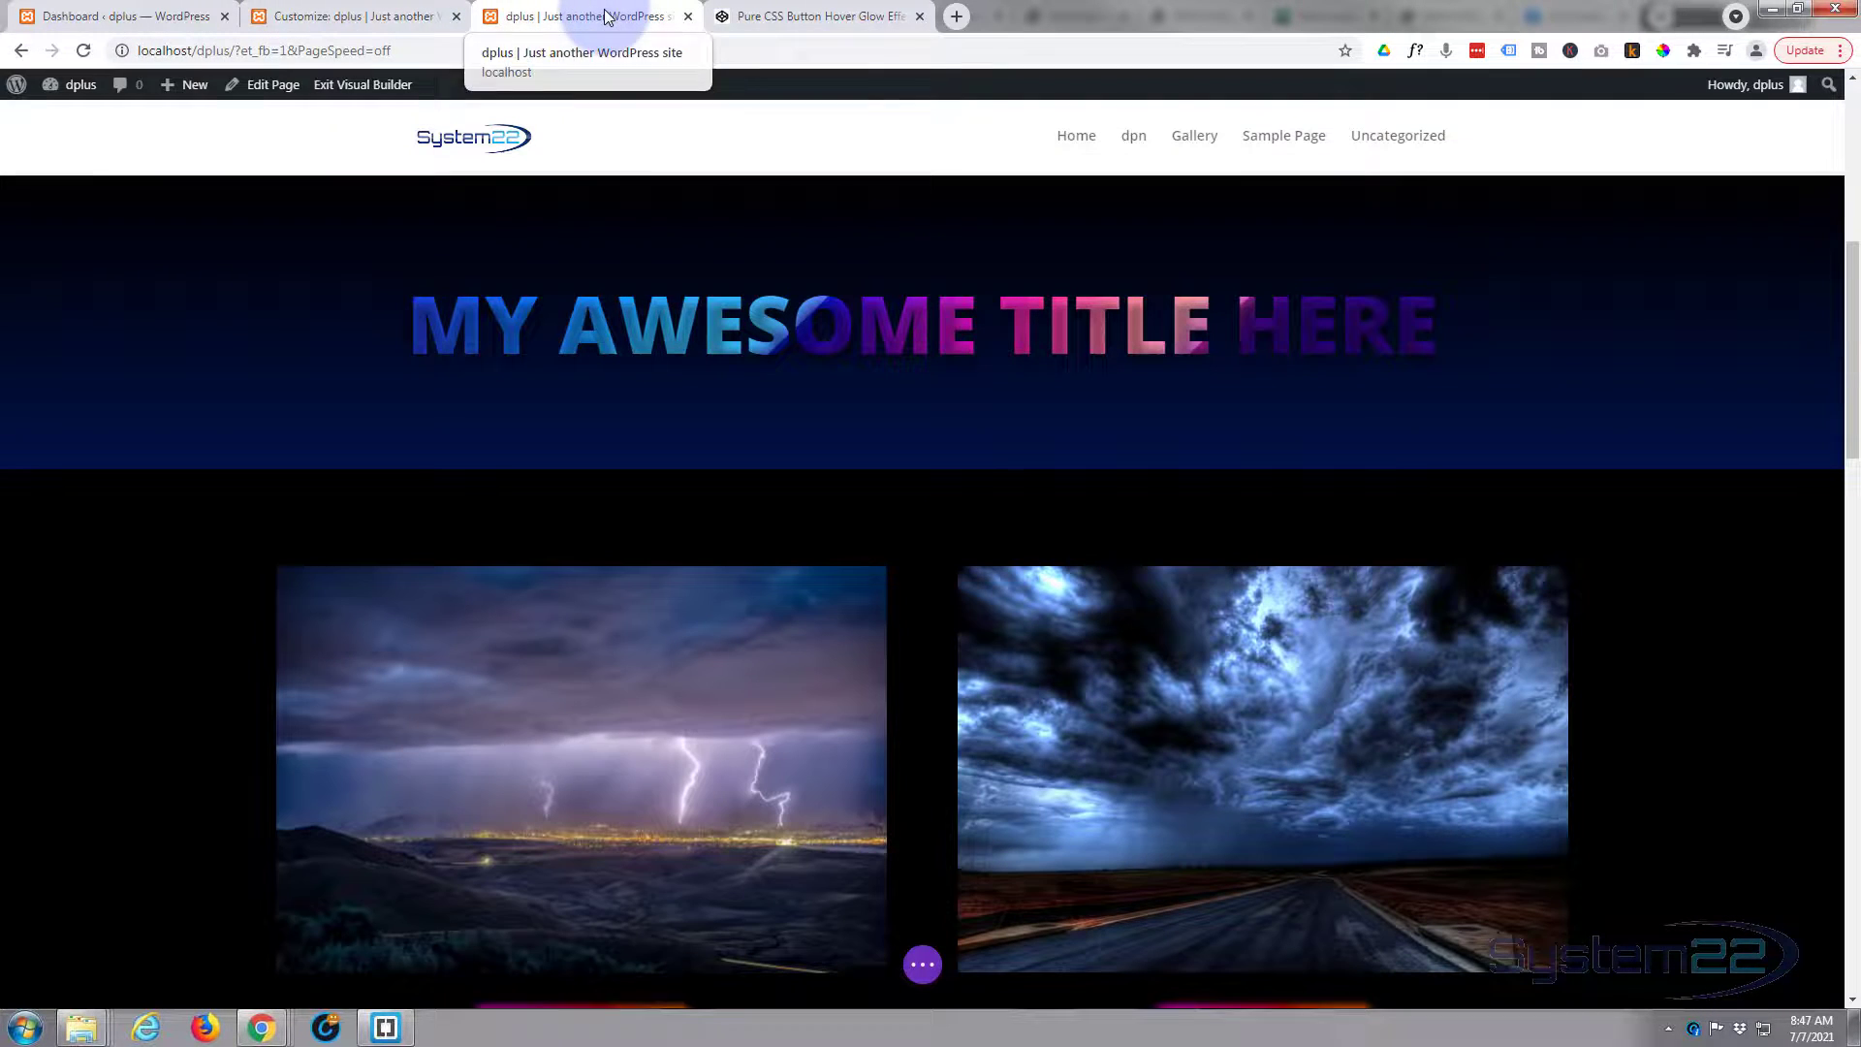
pyautogui.moveTo(760, 407)
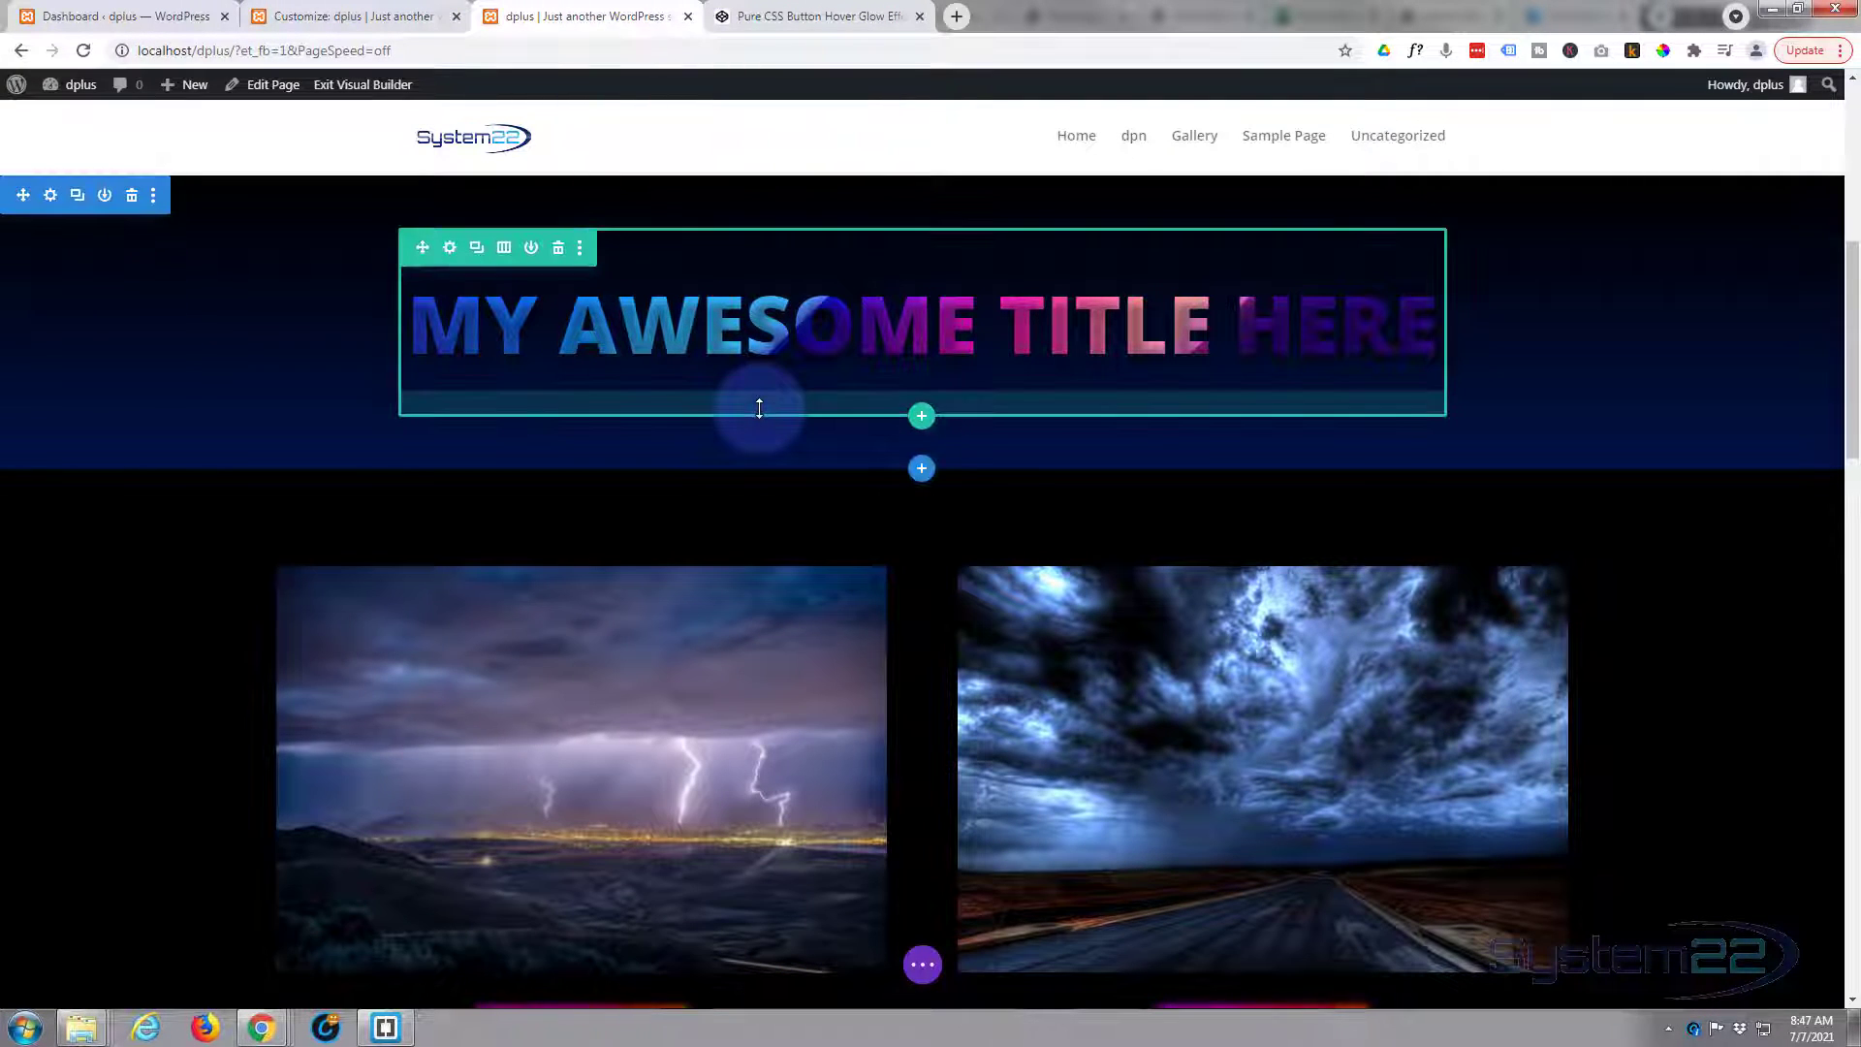
pyautogui.click(922, 419)
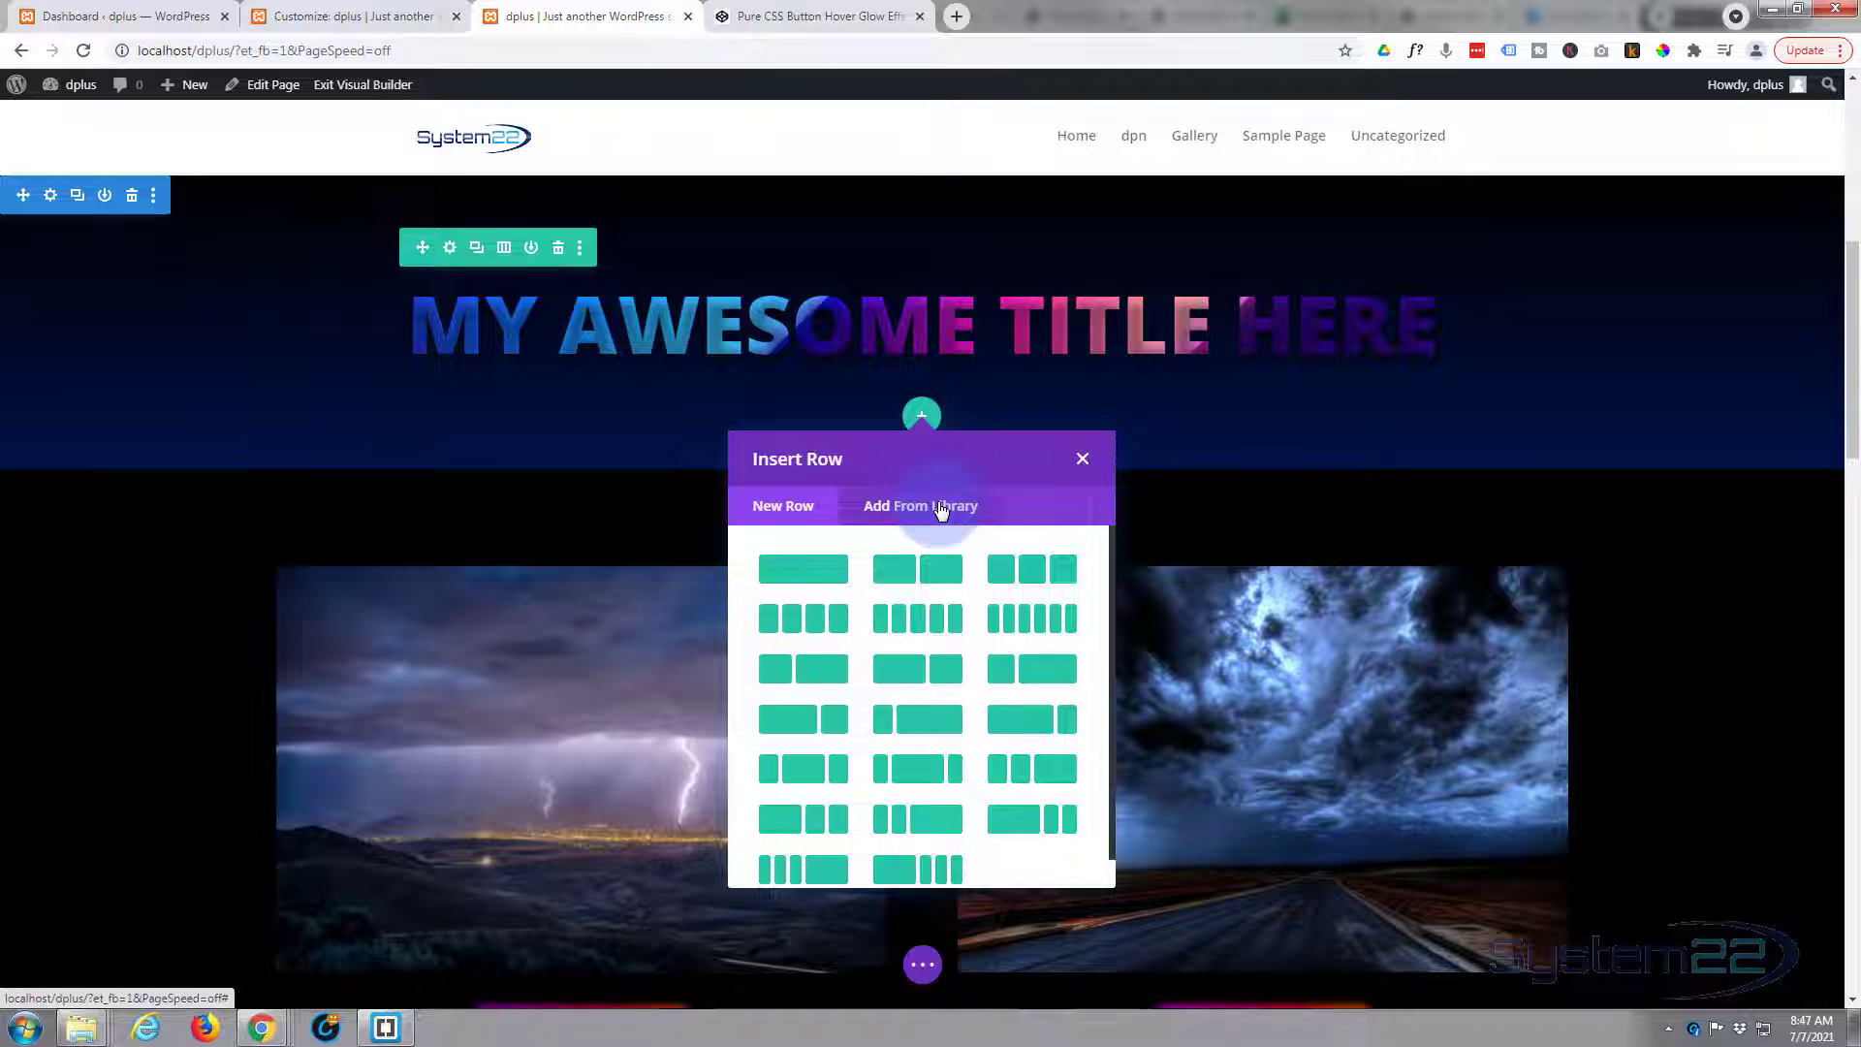
pyautogui.click(1031, 576)
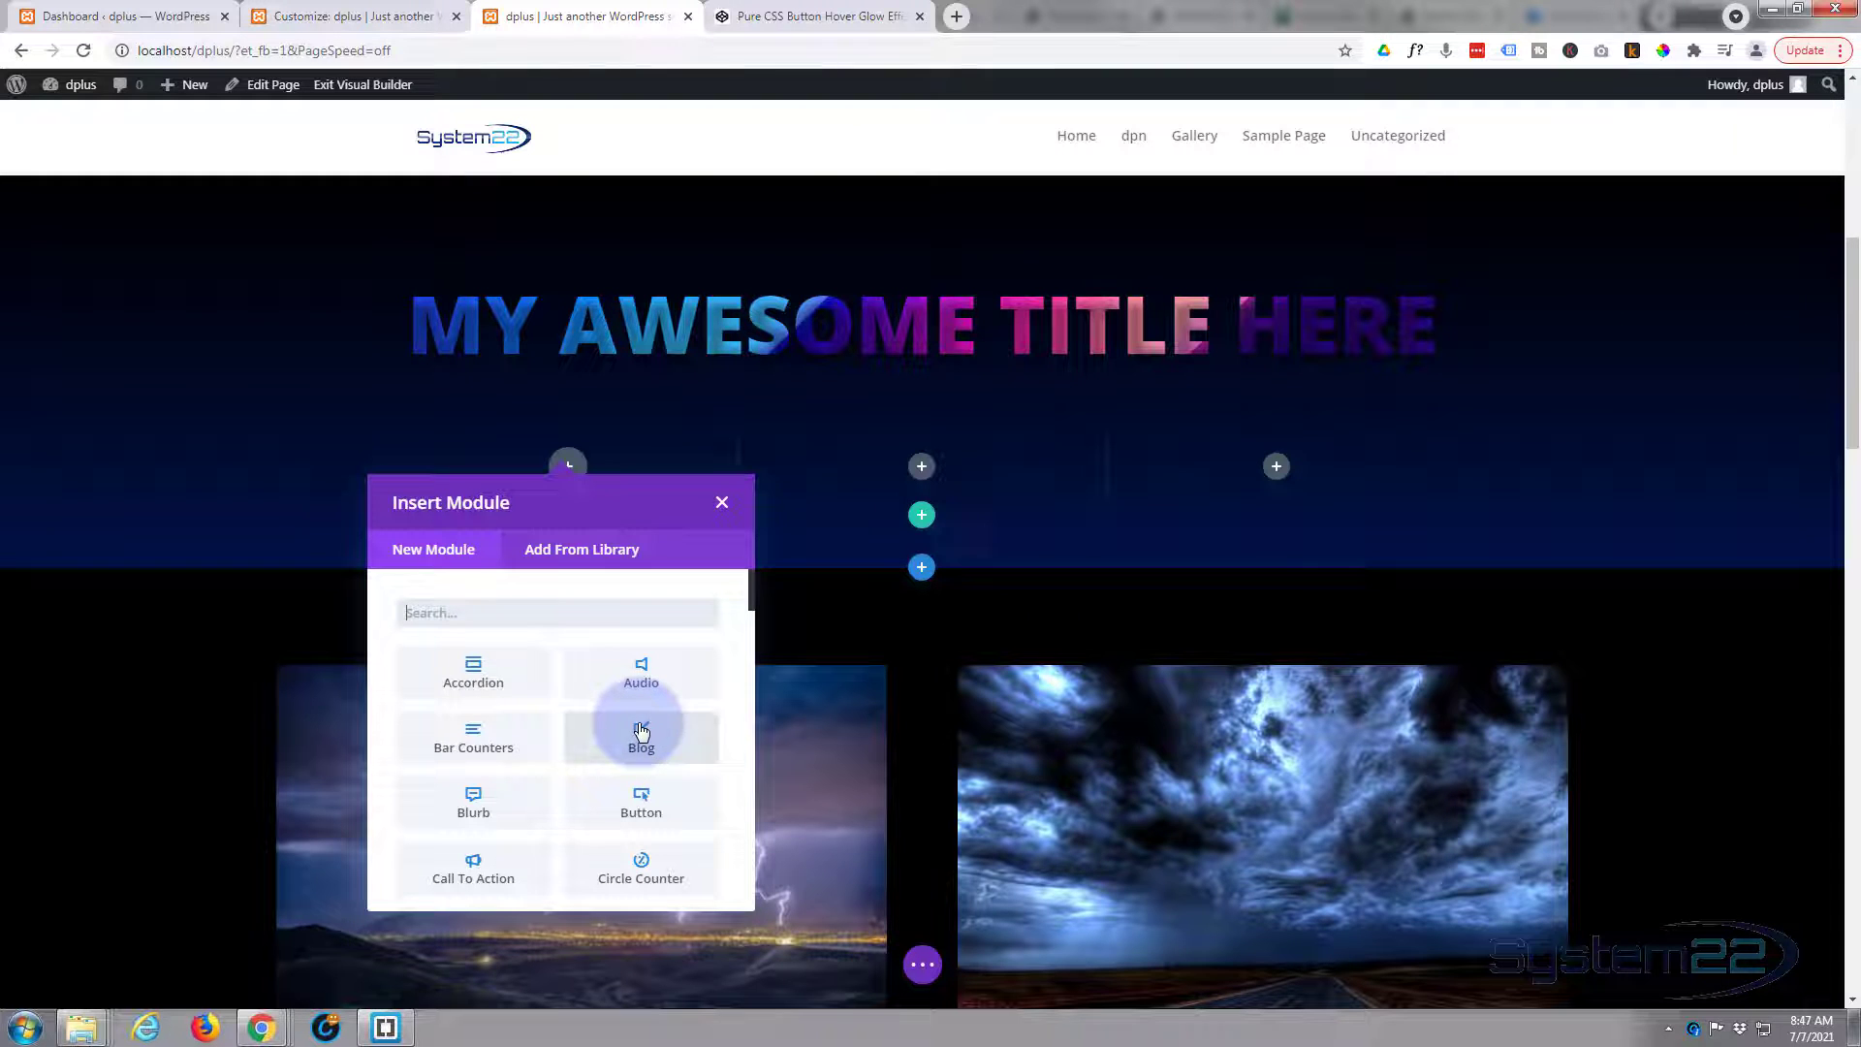
pyautogui.scroll(-3, 485, 698)
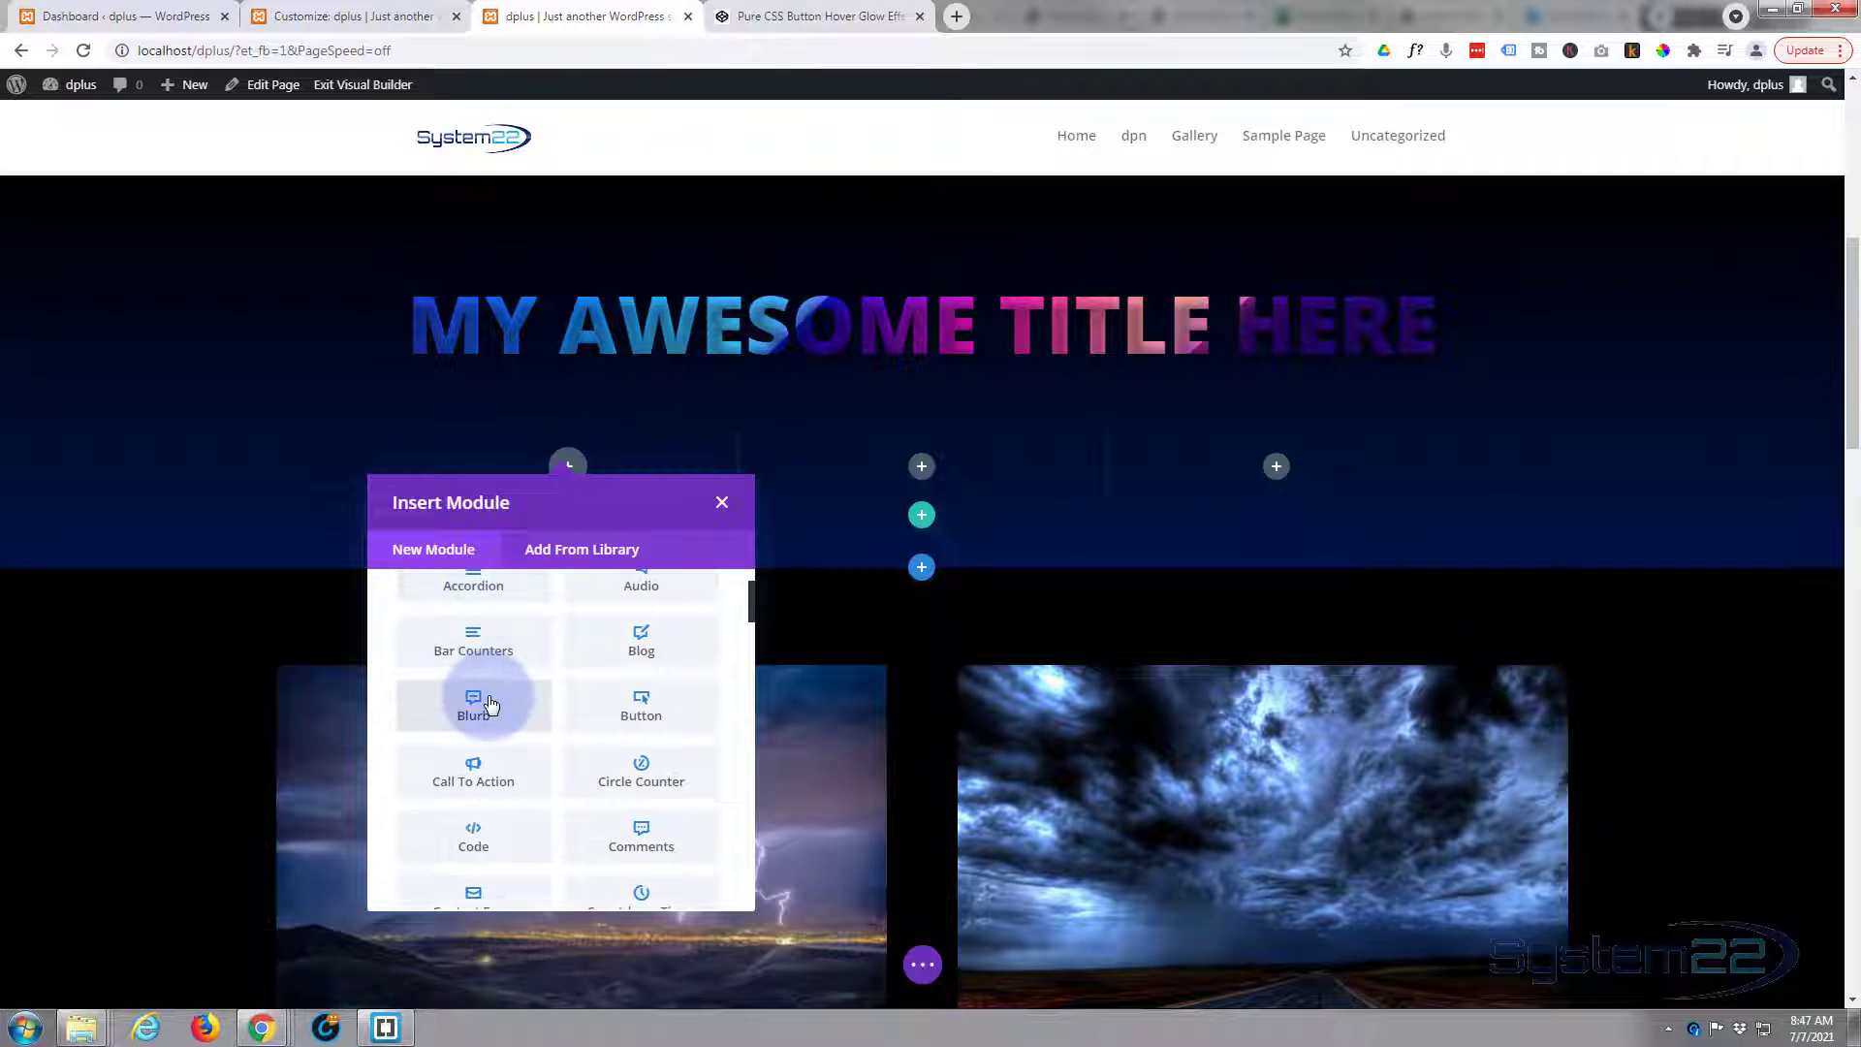
pyautogui.scroll(2, 494, 704)
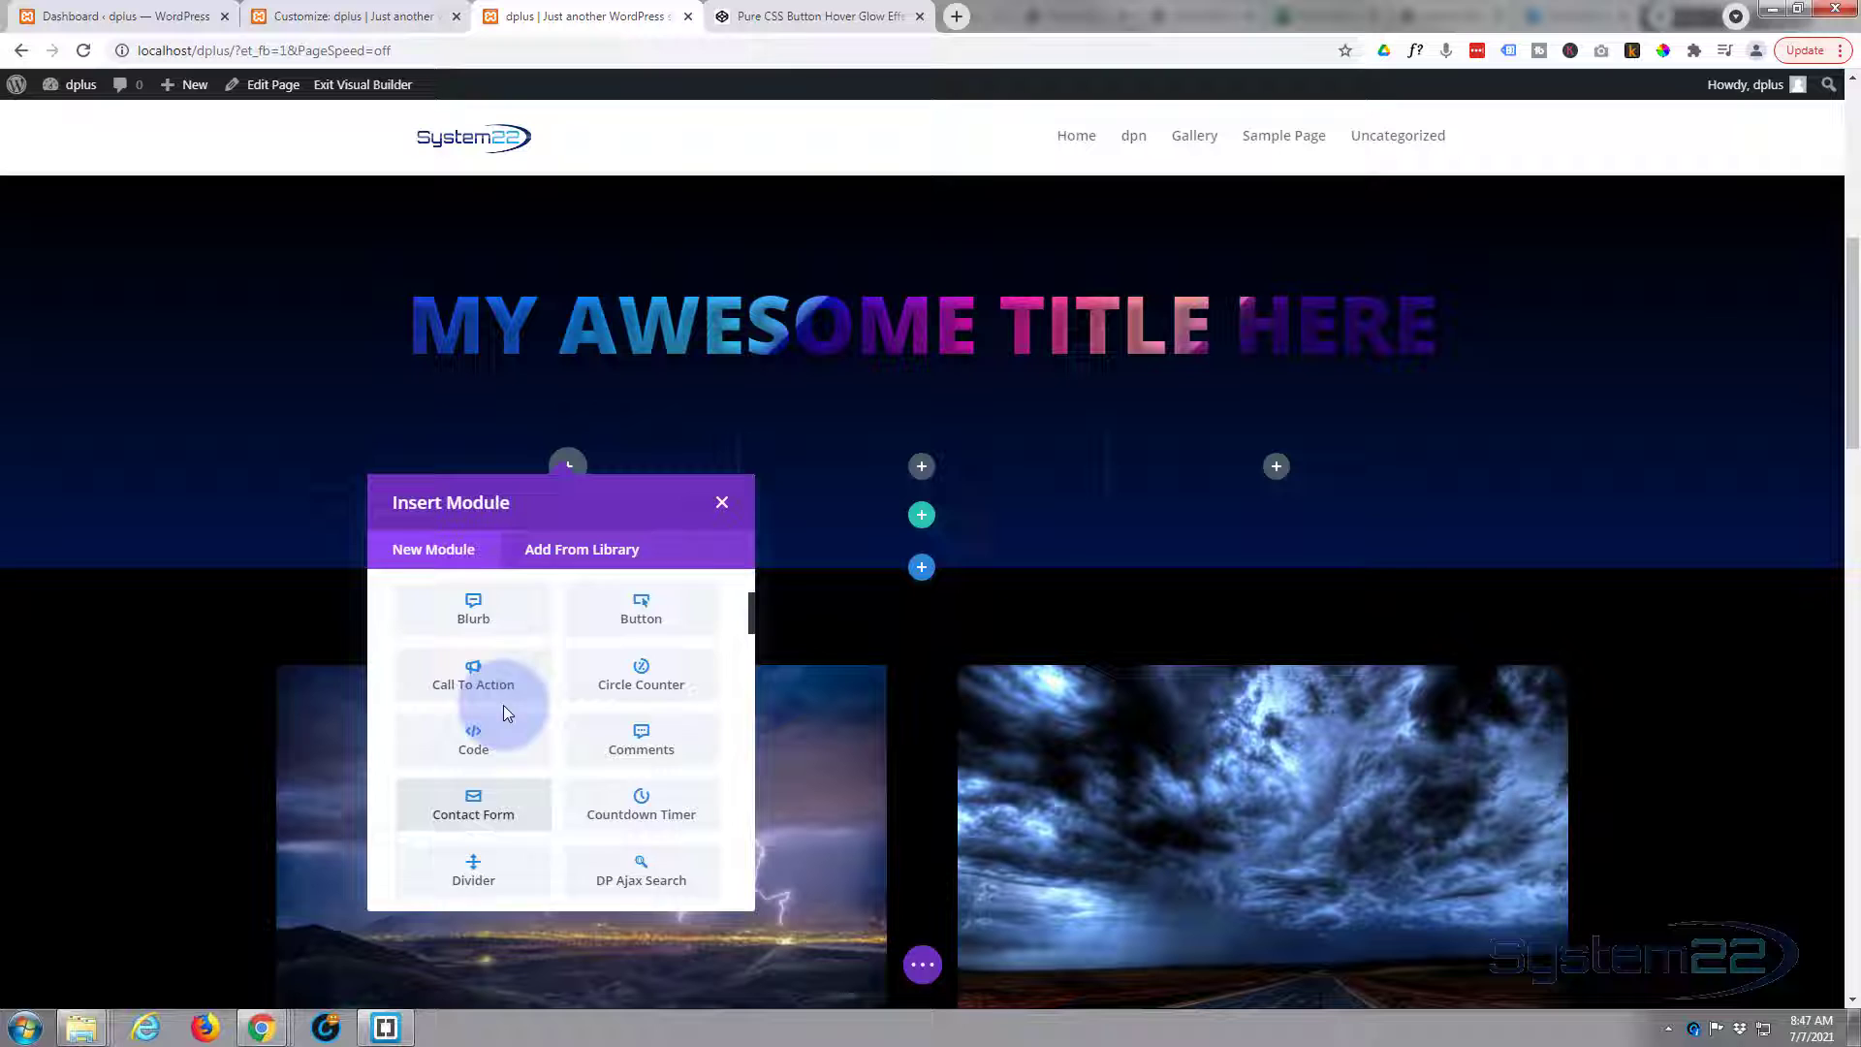
pyautogui.scroll(-1, 503, 700)
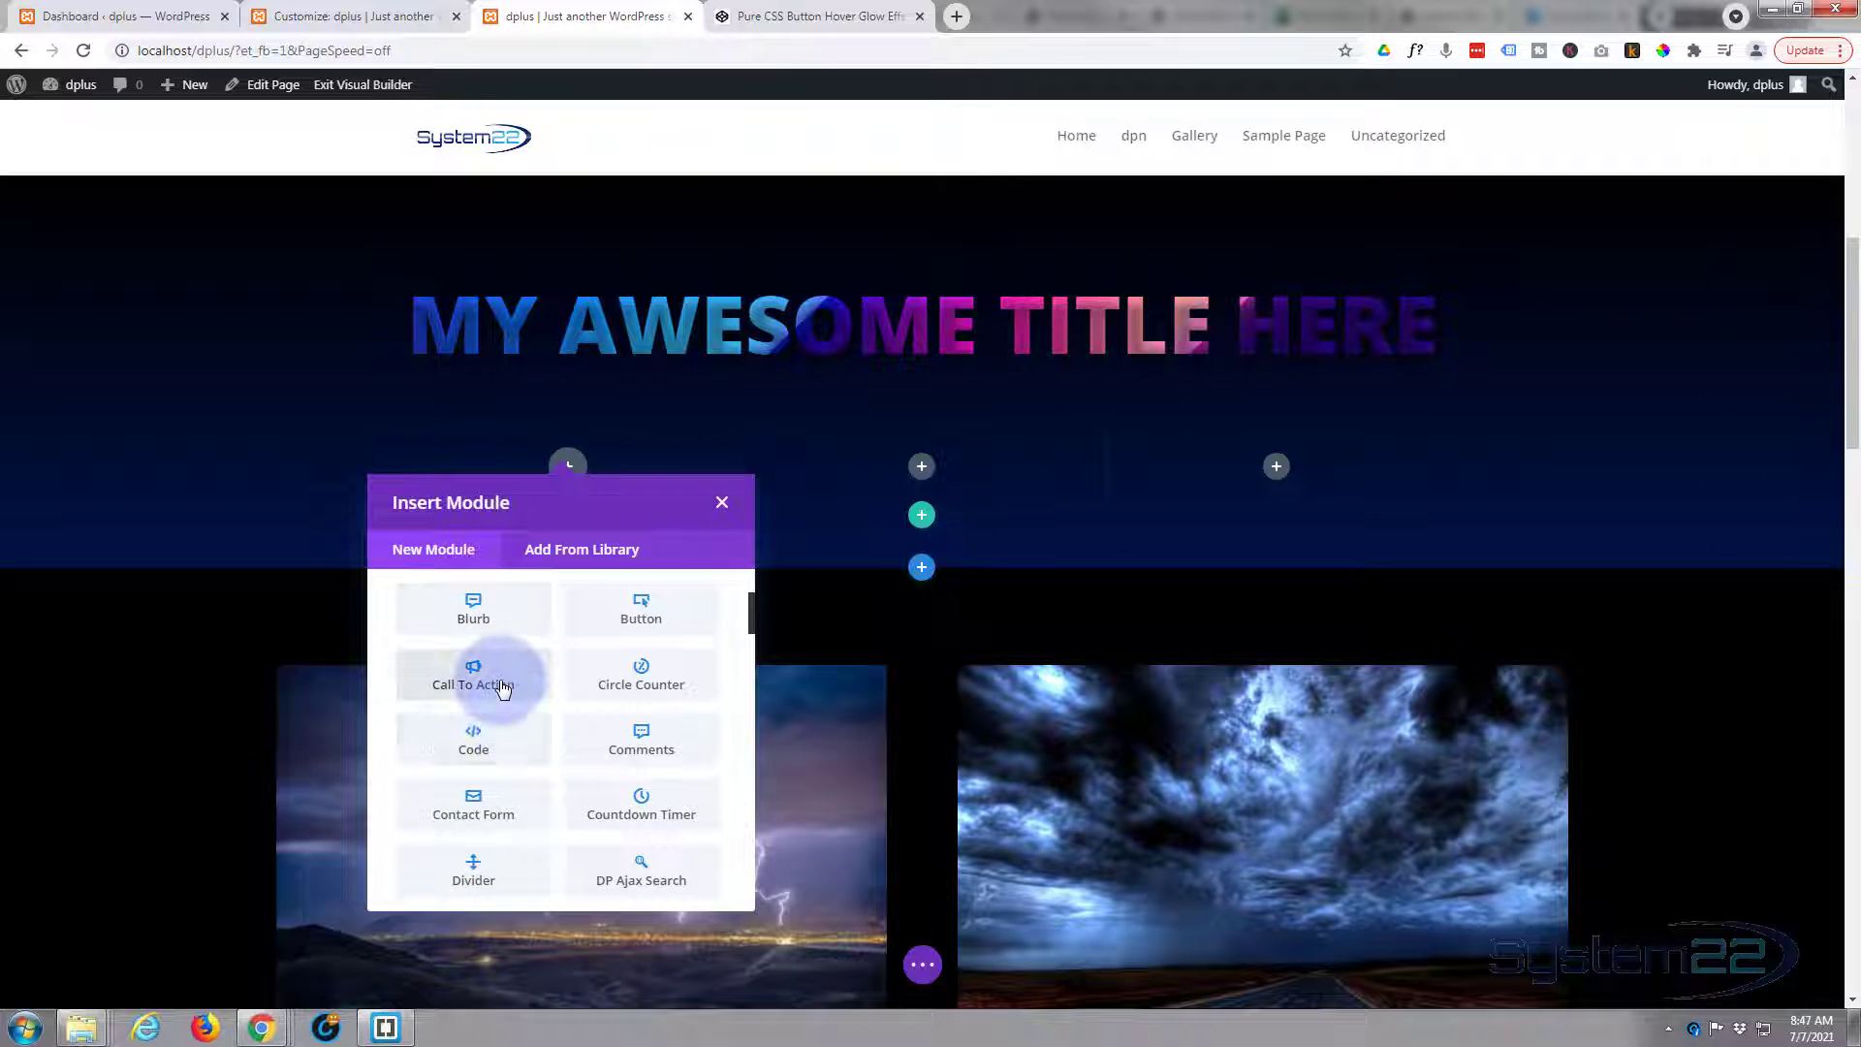
# Add a Call To Action to the first column with a #242424 background
pyautogui.click(505, 696)
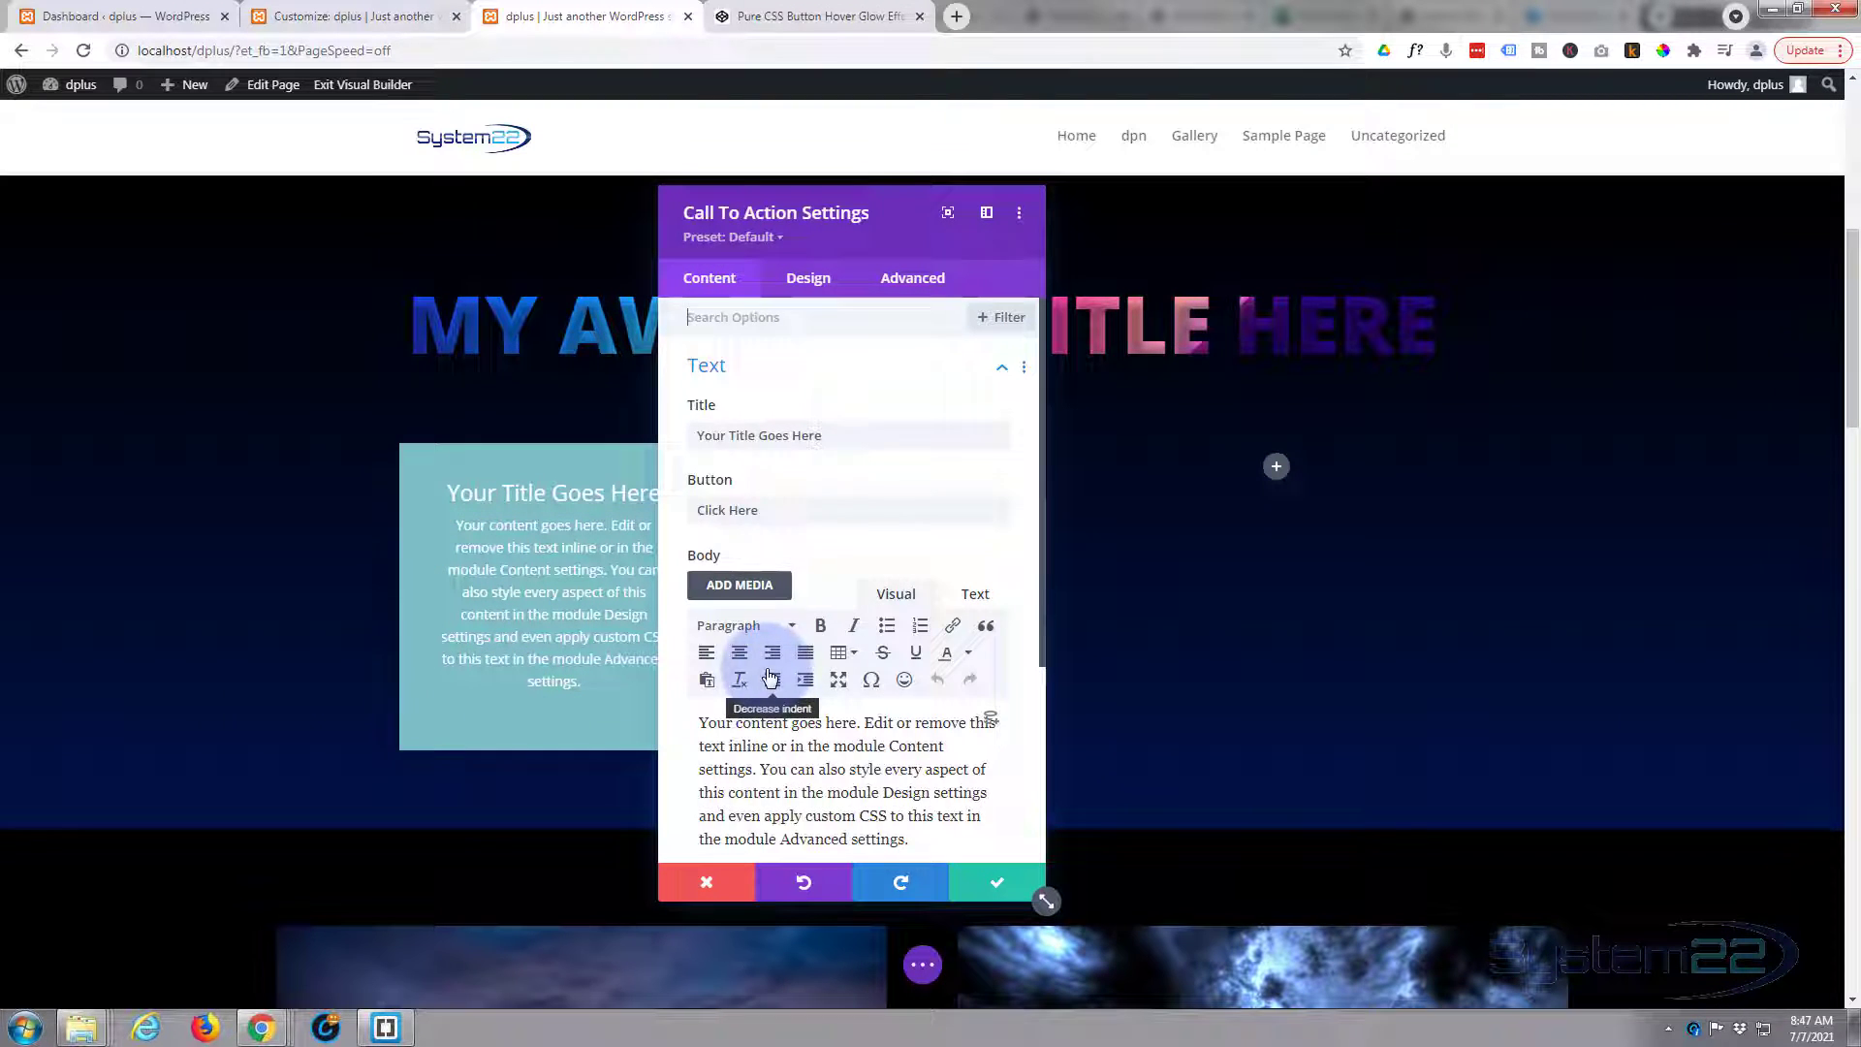
pyautogui.scroll(-3, 839, 465)
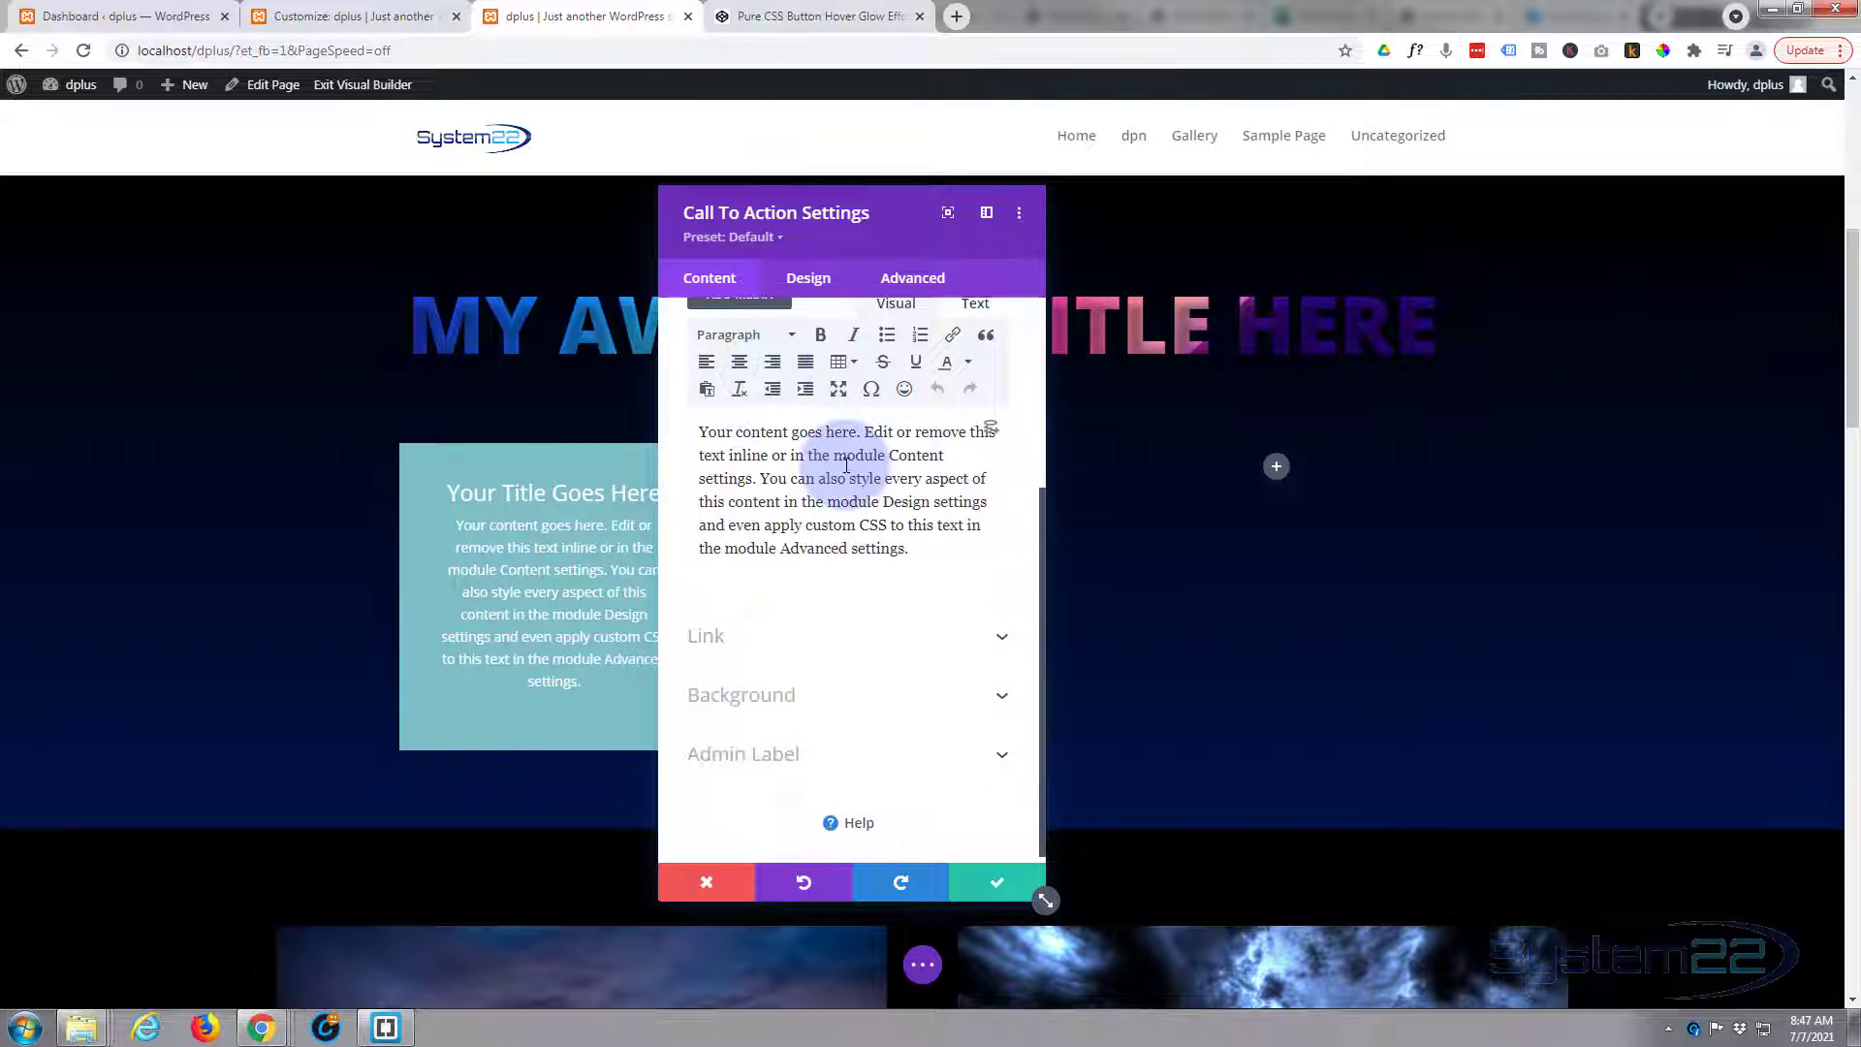
pyautogui.click(836, 696)
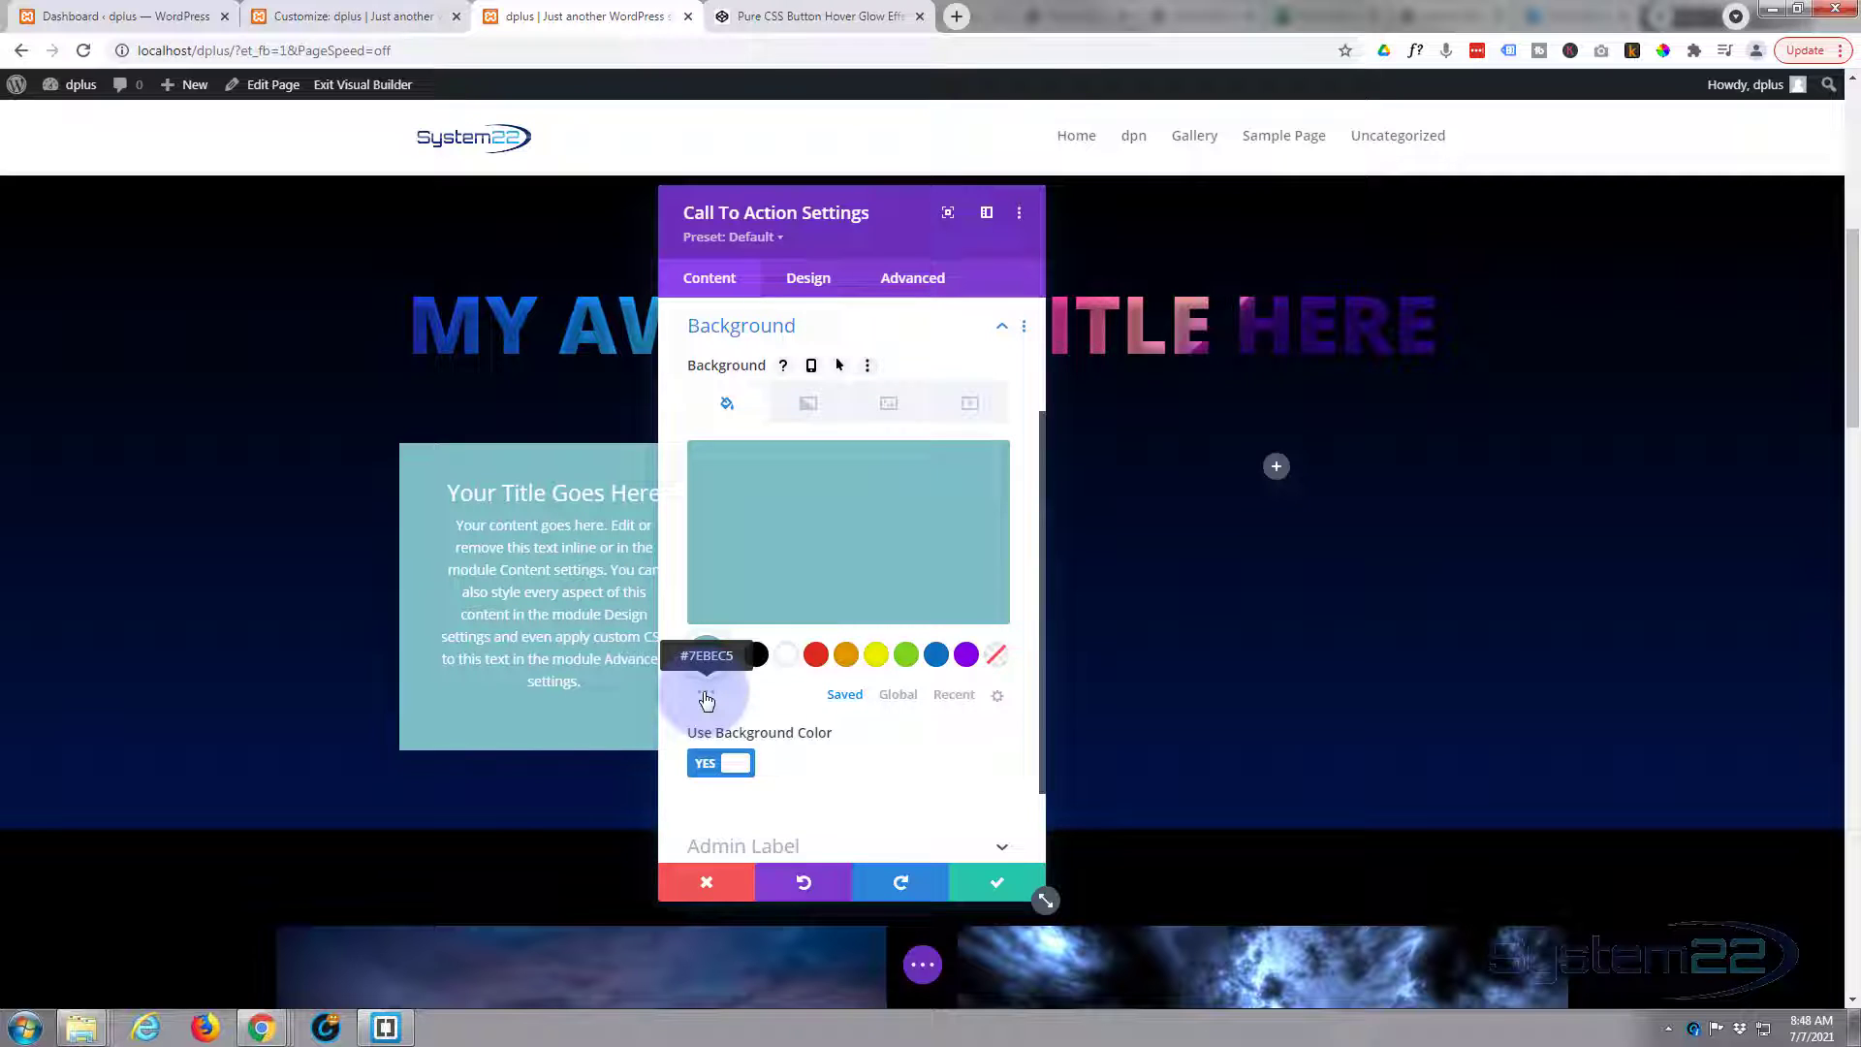
pyautogui.click(706, 696)
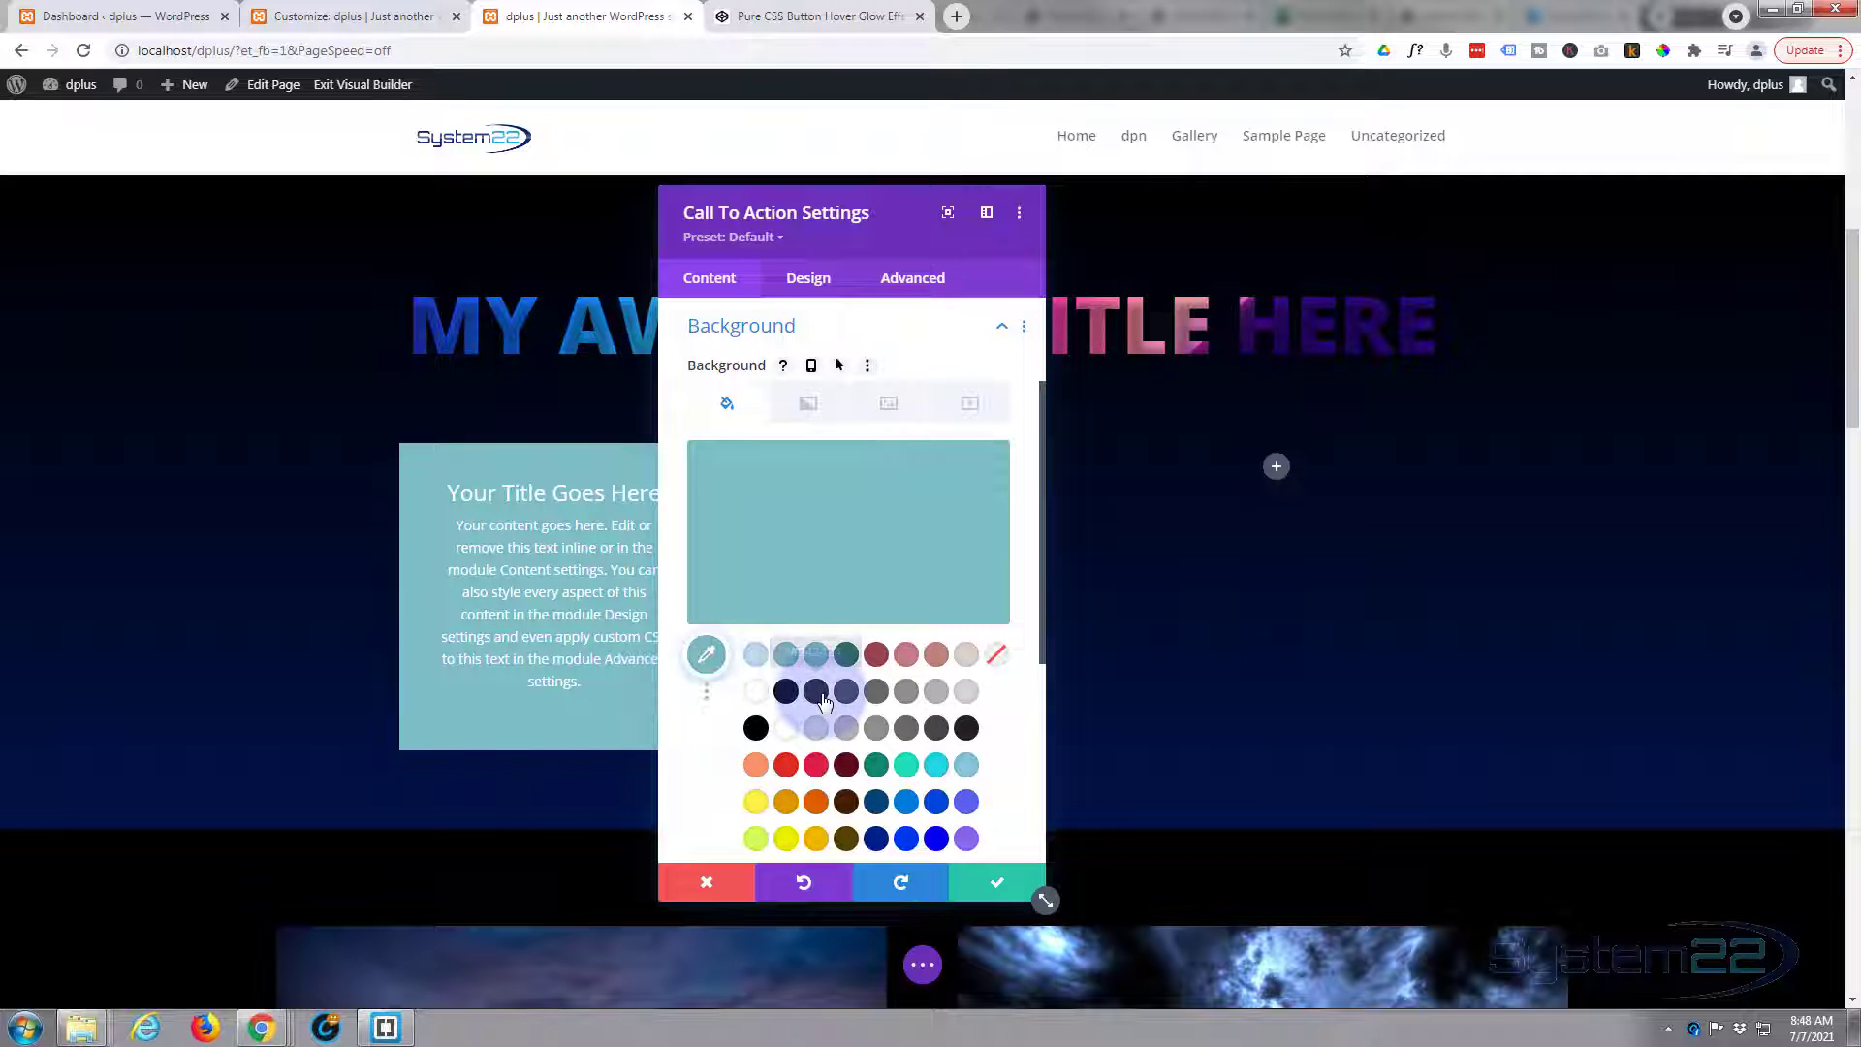
pyautogui.click(816, 691)
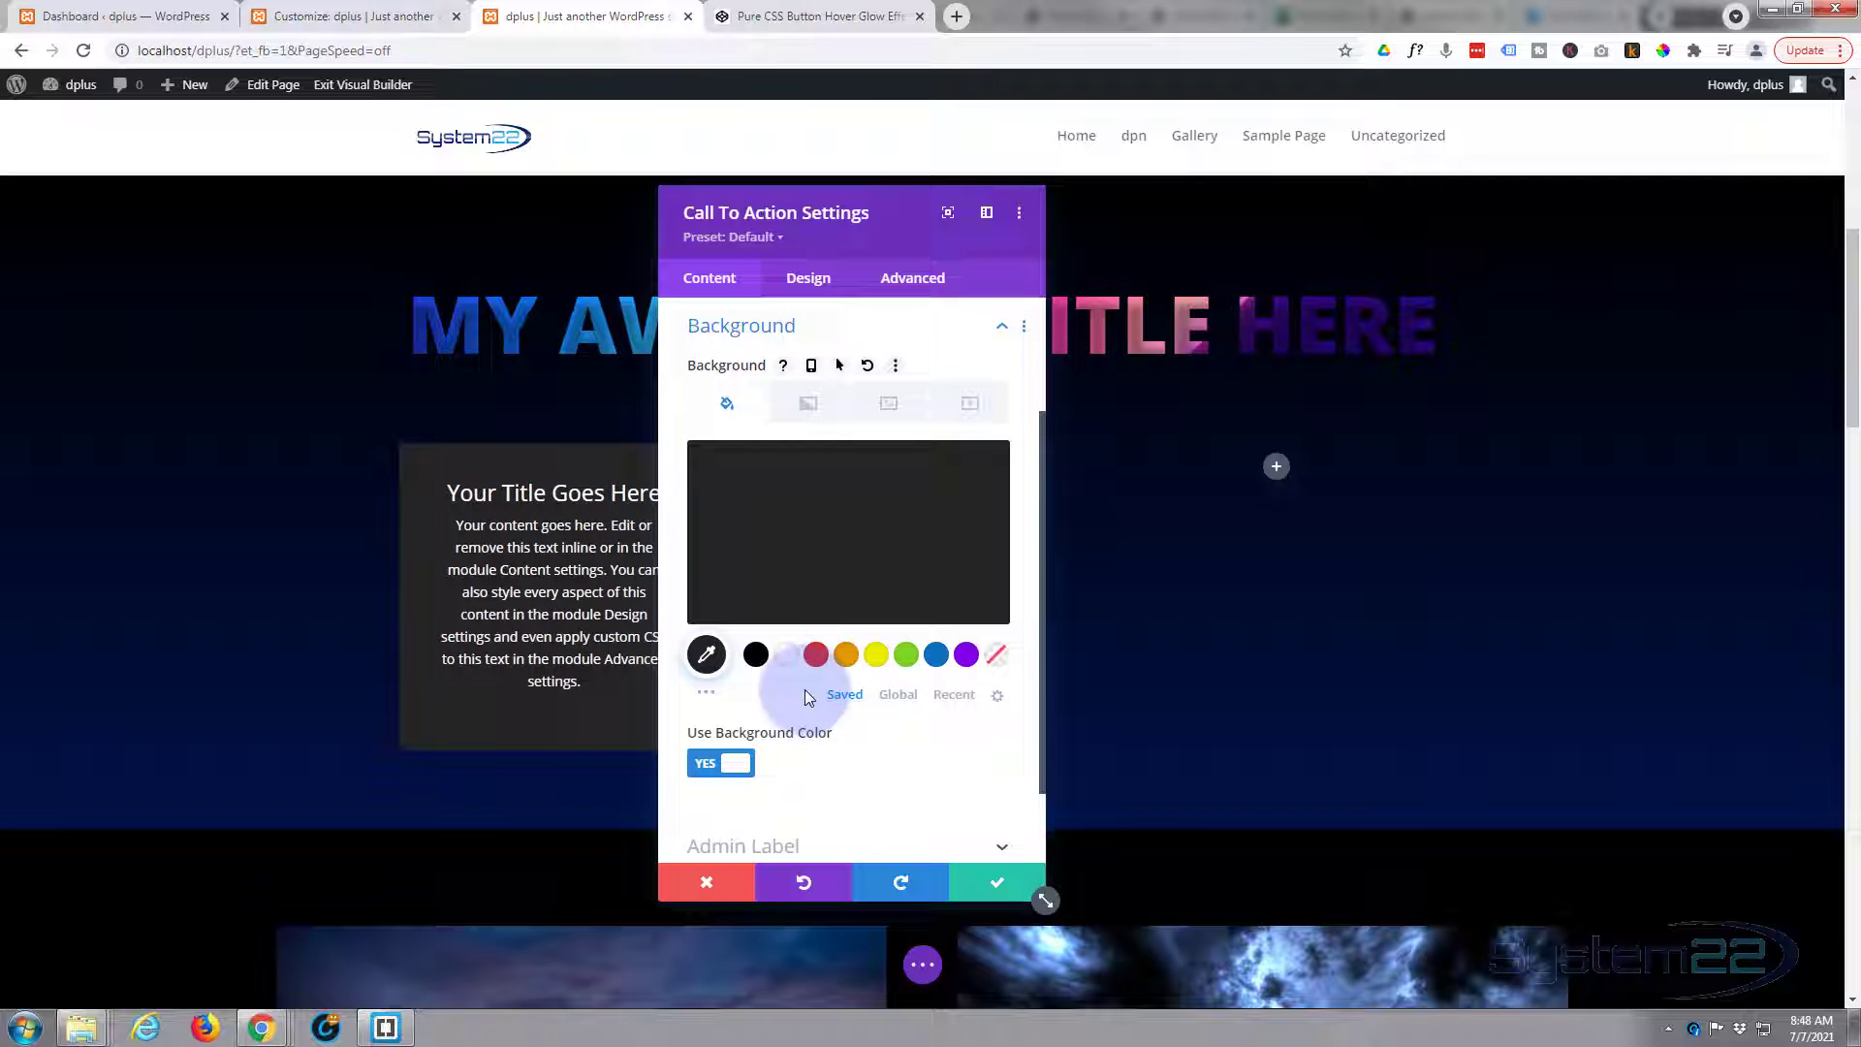
# Make the Call To Action's hover background Transparent
pyautogui.moveTo(760, 499)
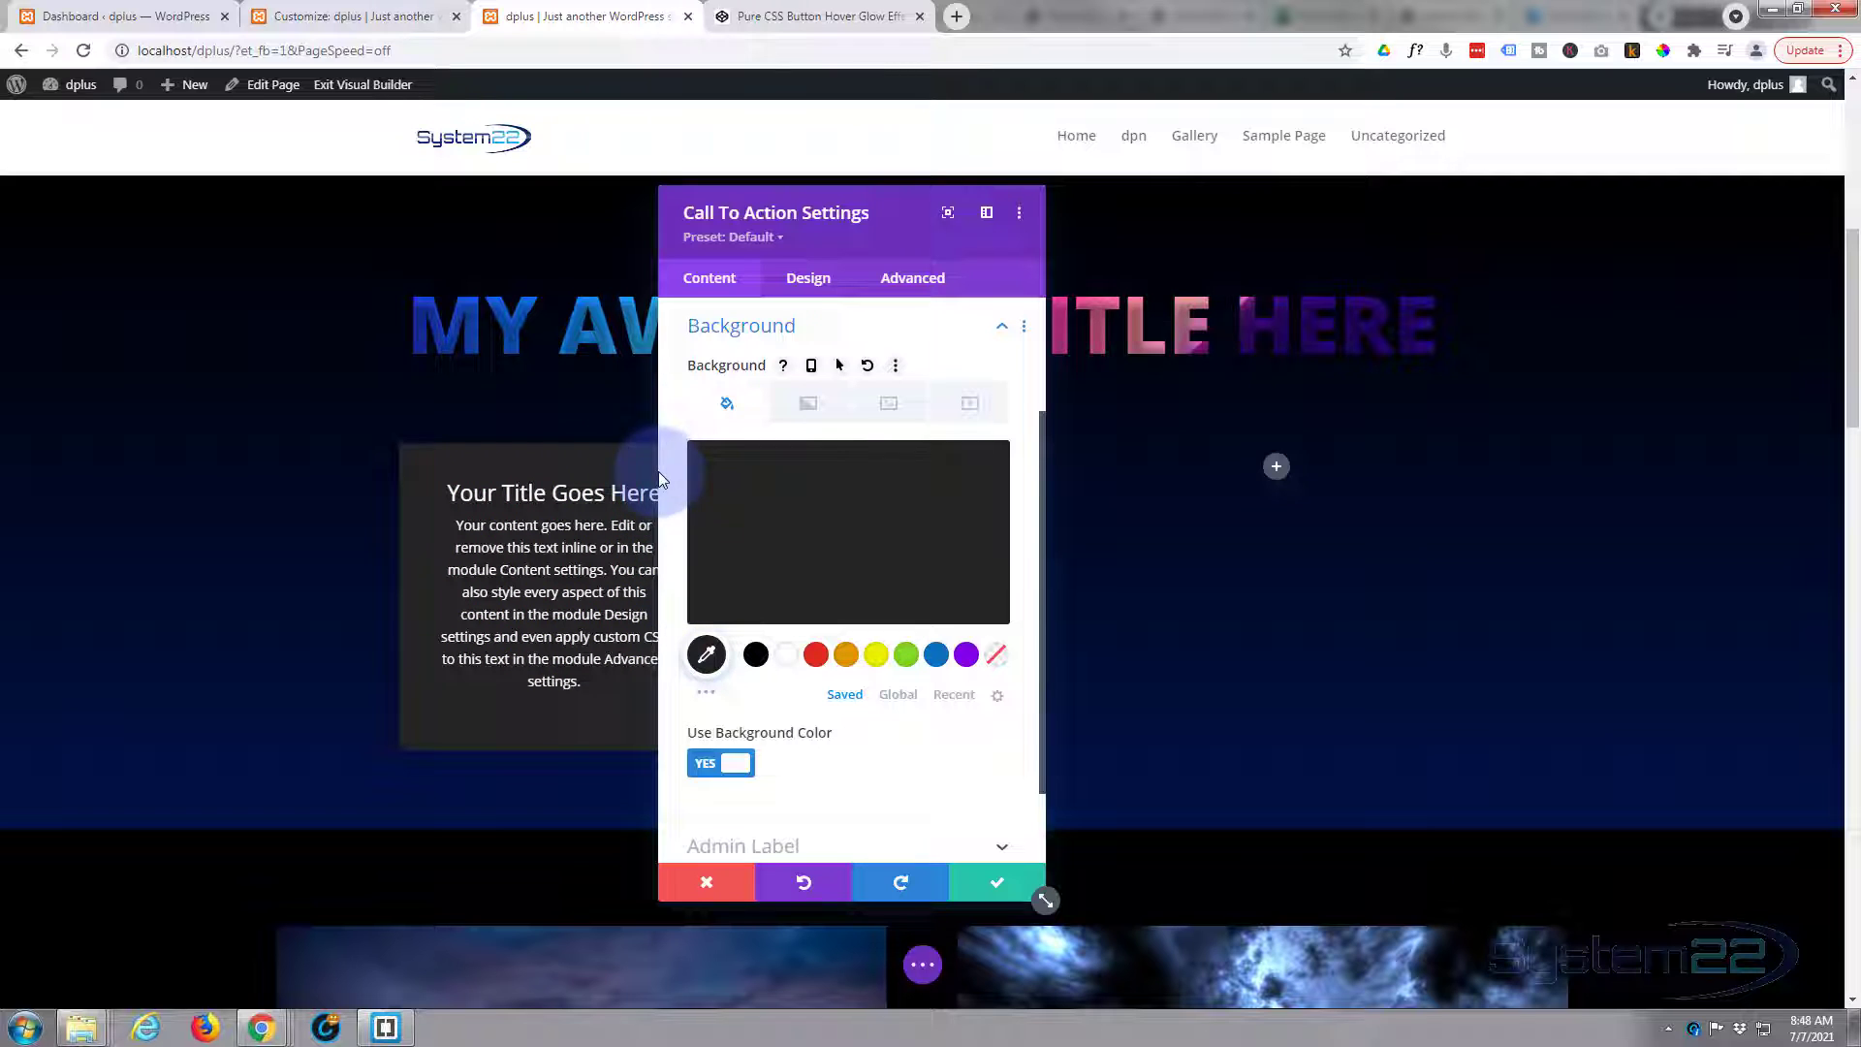
pyautogui.click(842, 368)
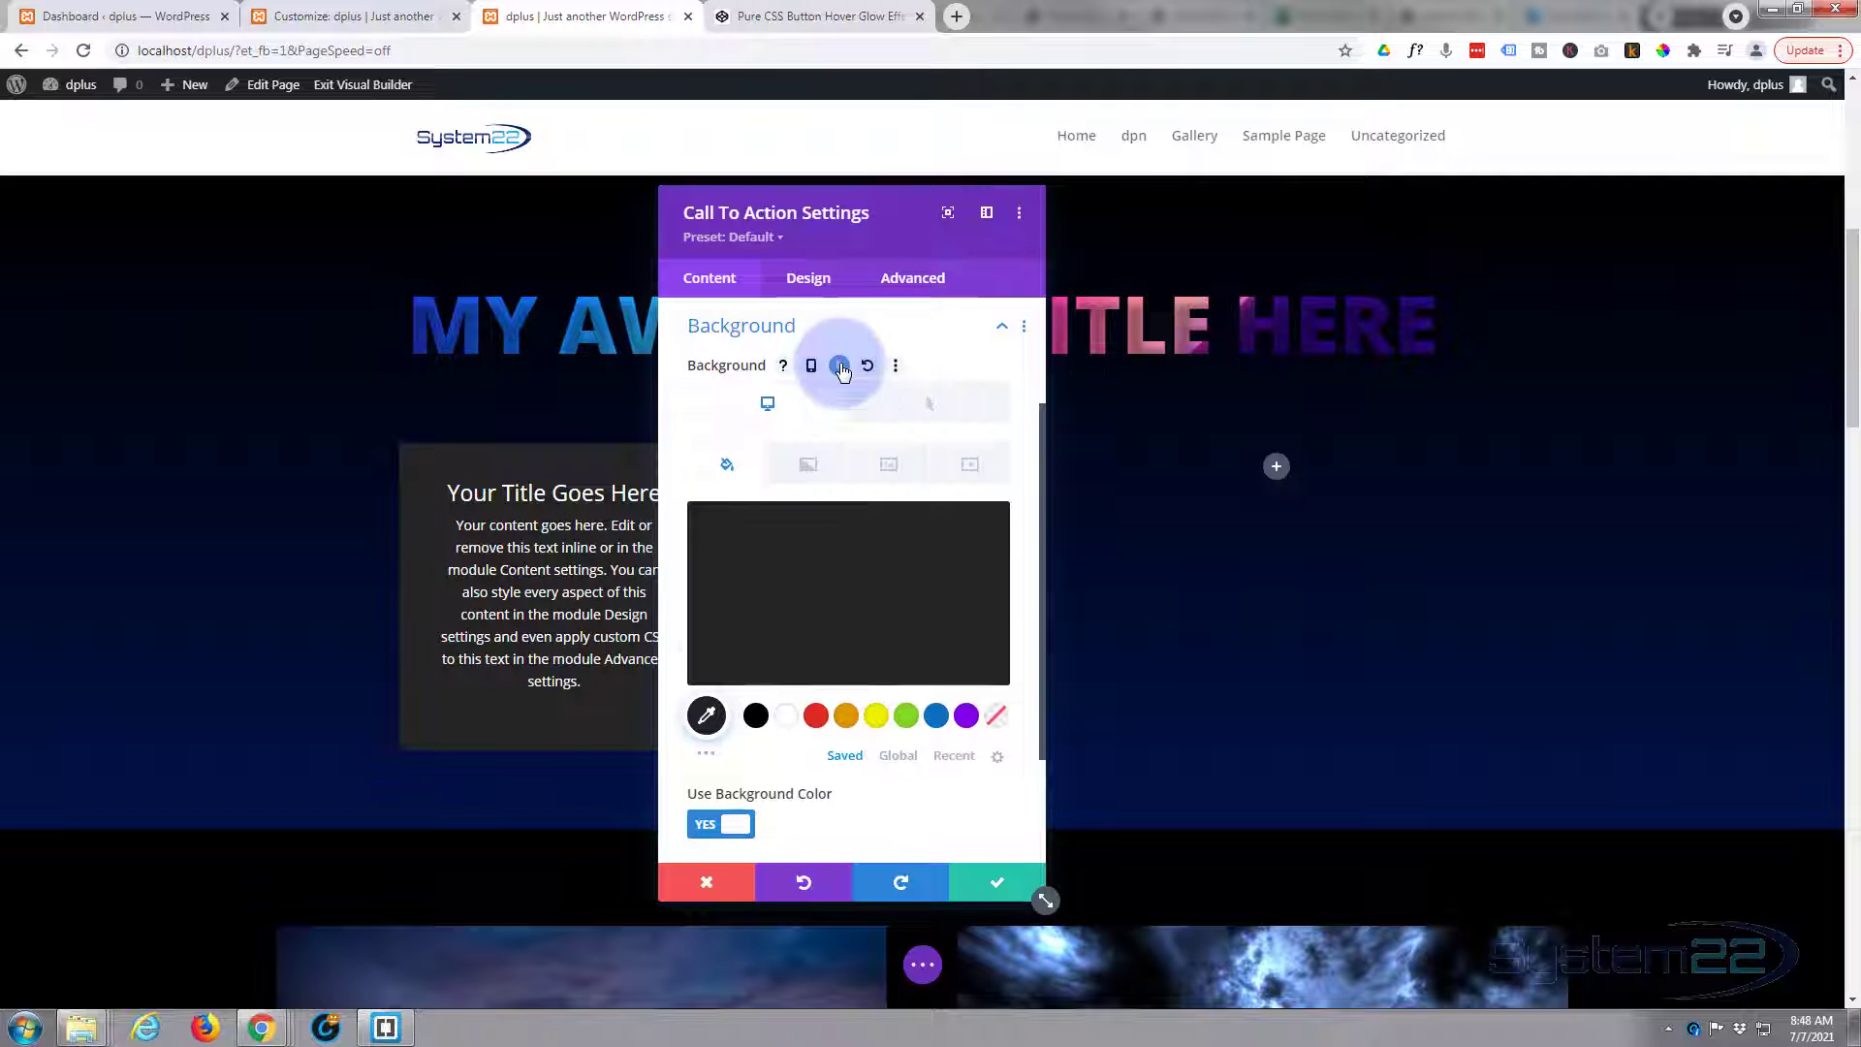
pyautogui.click(921, 415)
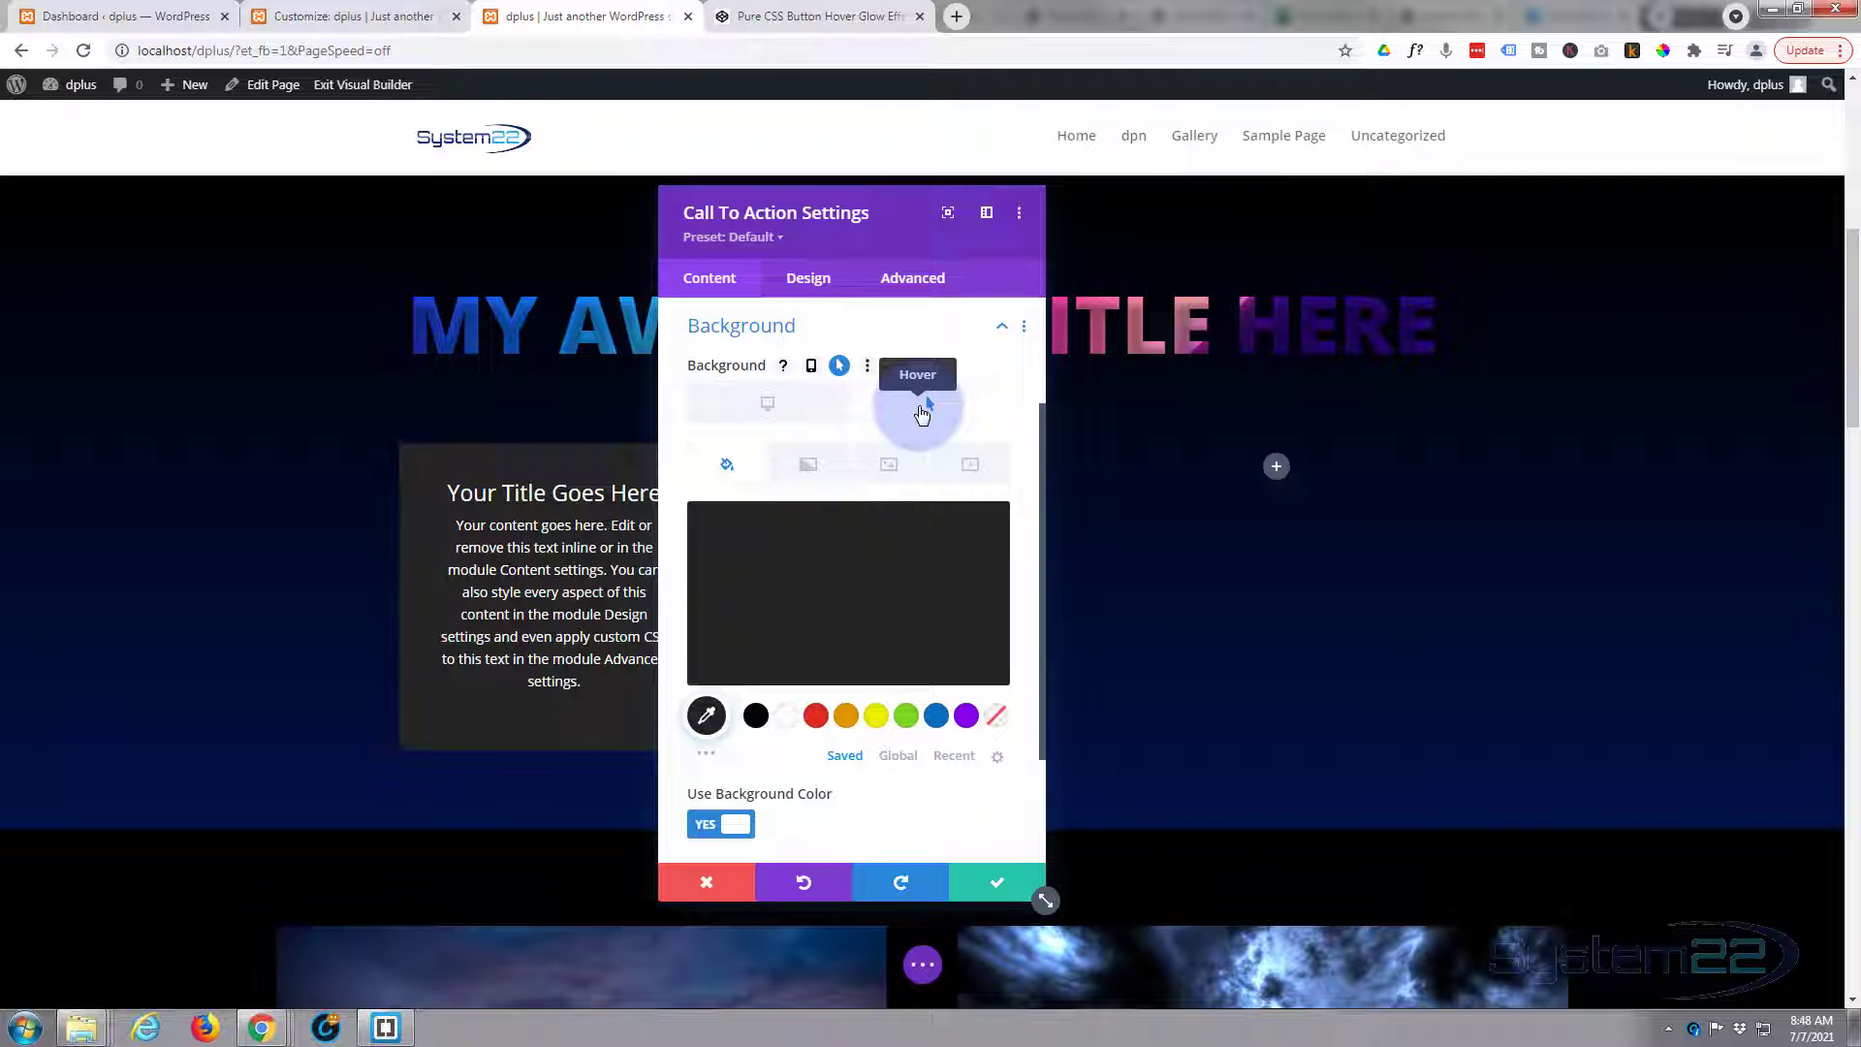
pyautogui.click(995, 717)
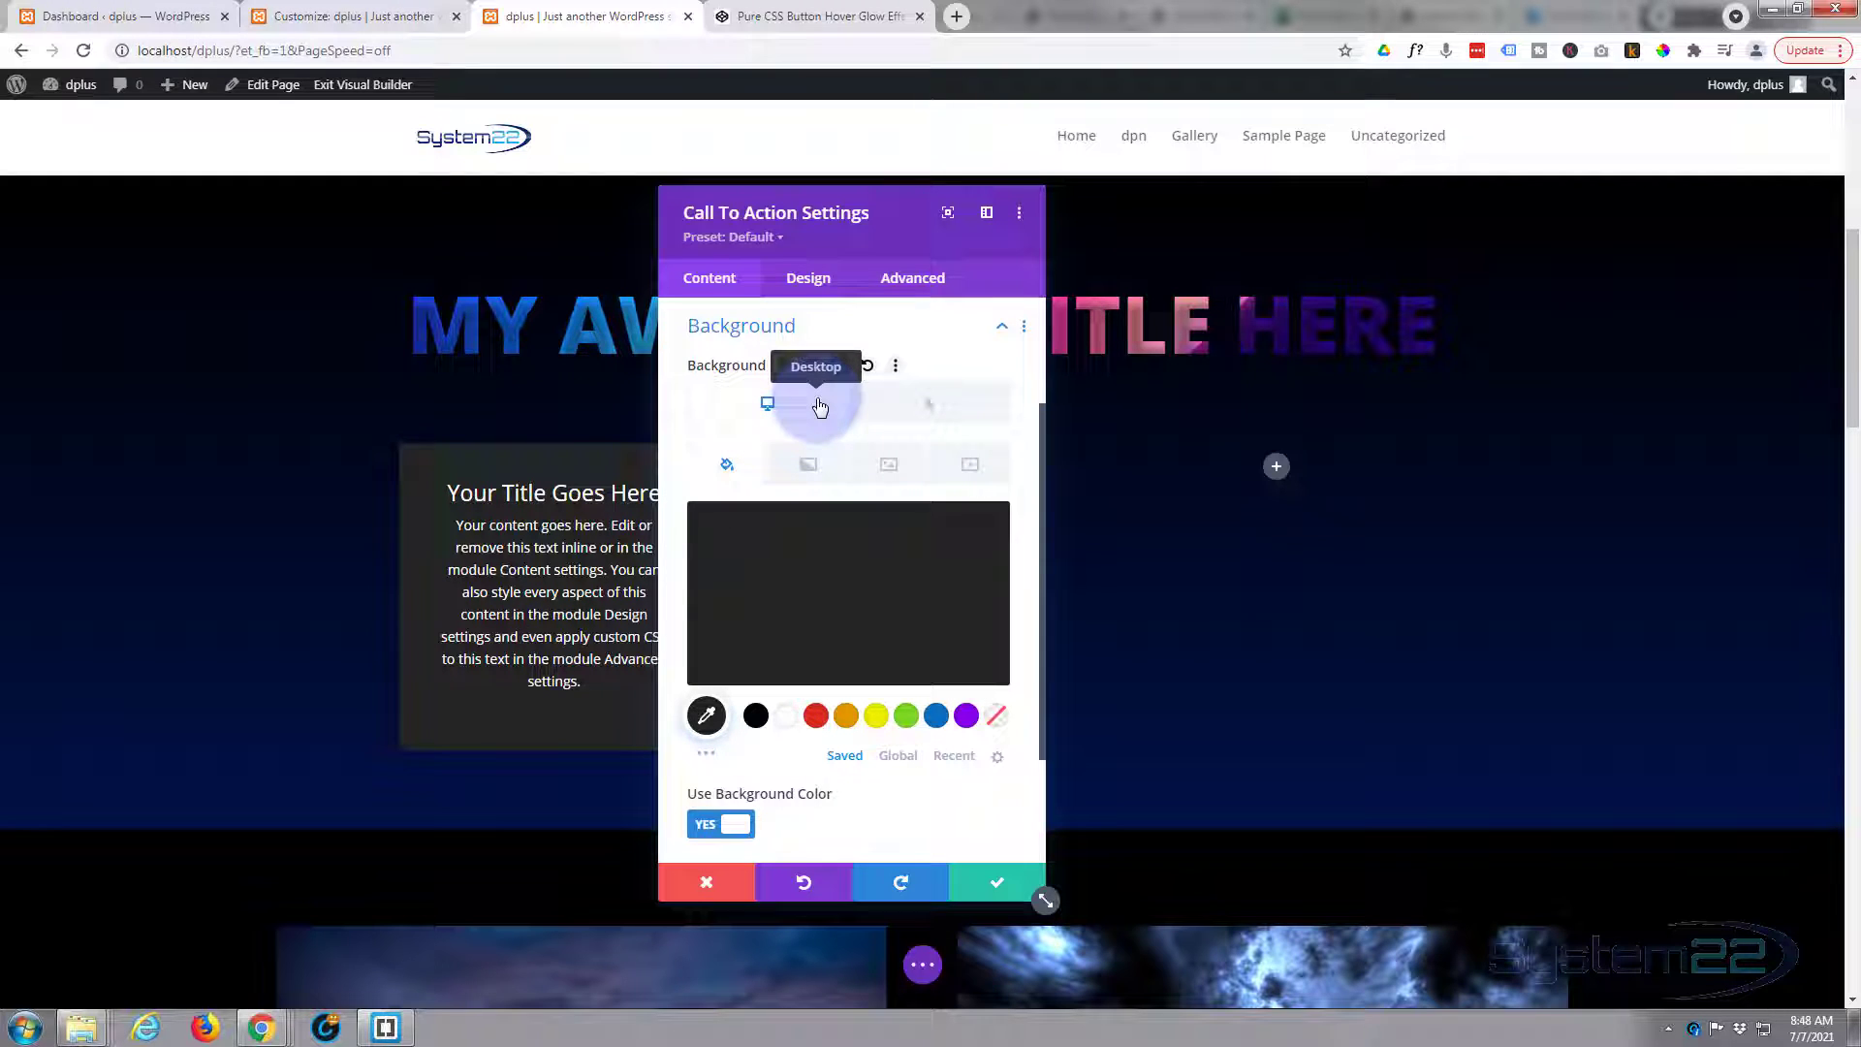
# Copy 'glowframe' from the Additional CSS into the Call To Action's CSS Class field
pyautogui.scroll(1, 820, 407)
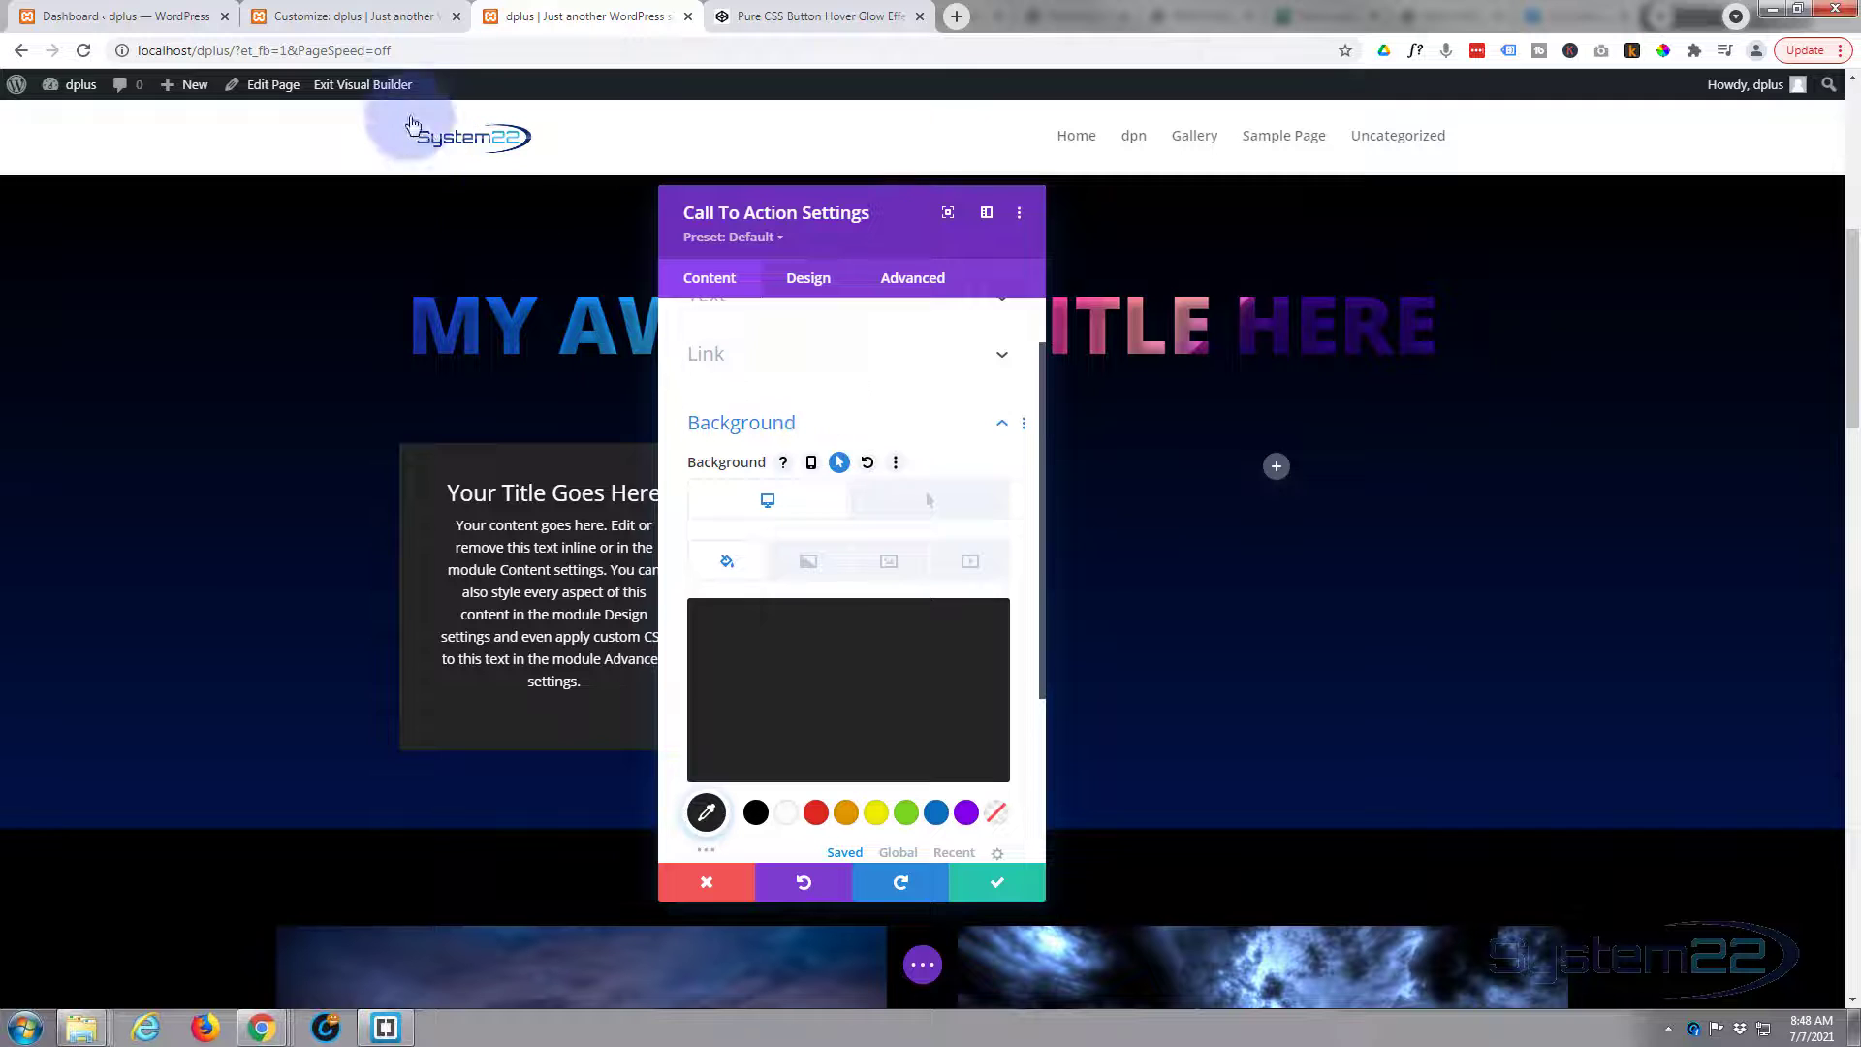
pyautogui.click(346, 21)
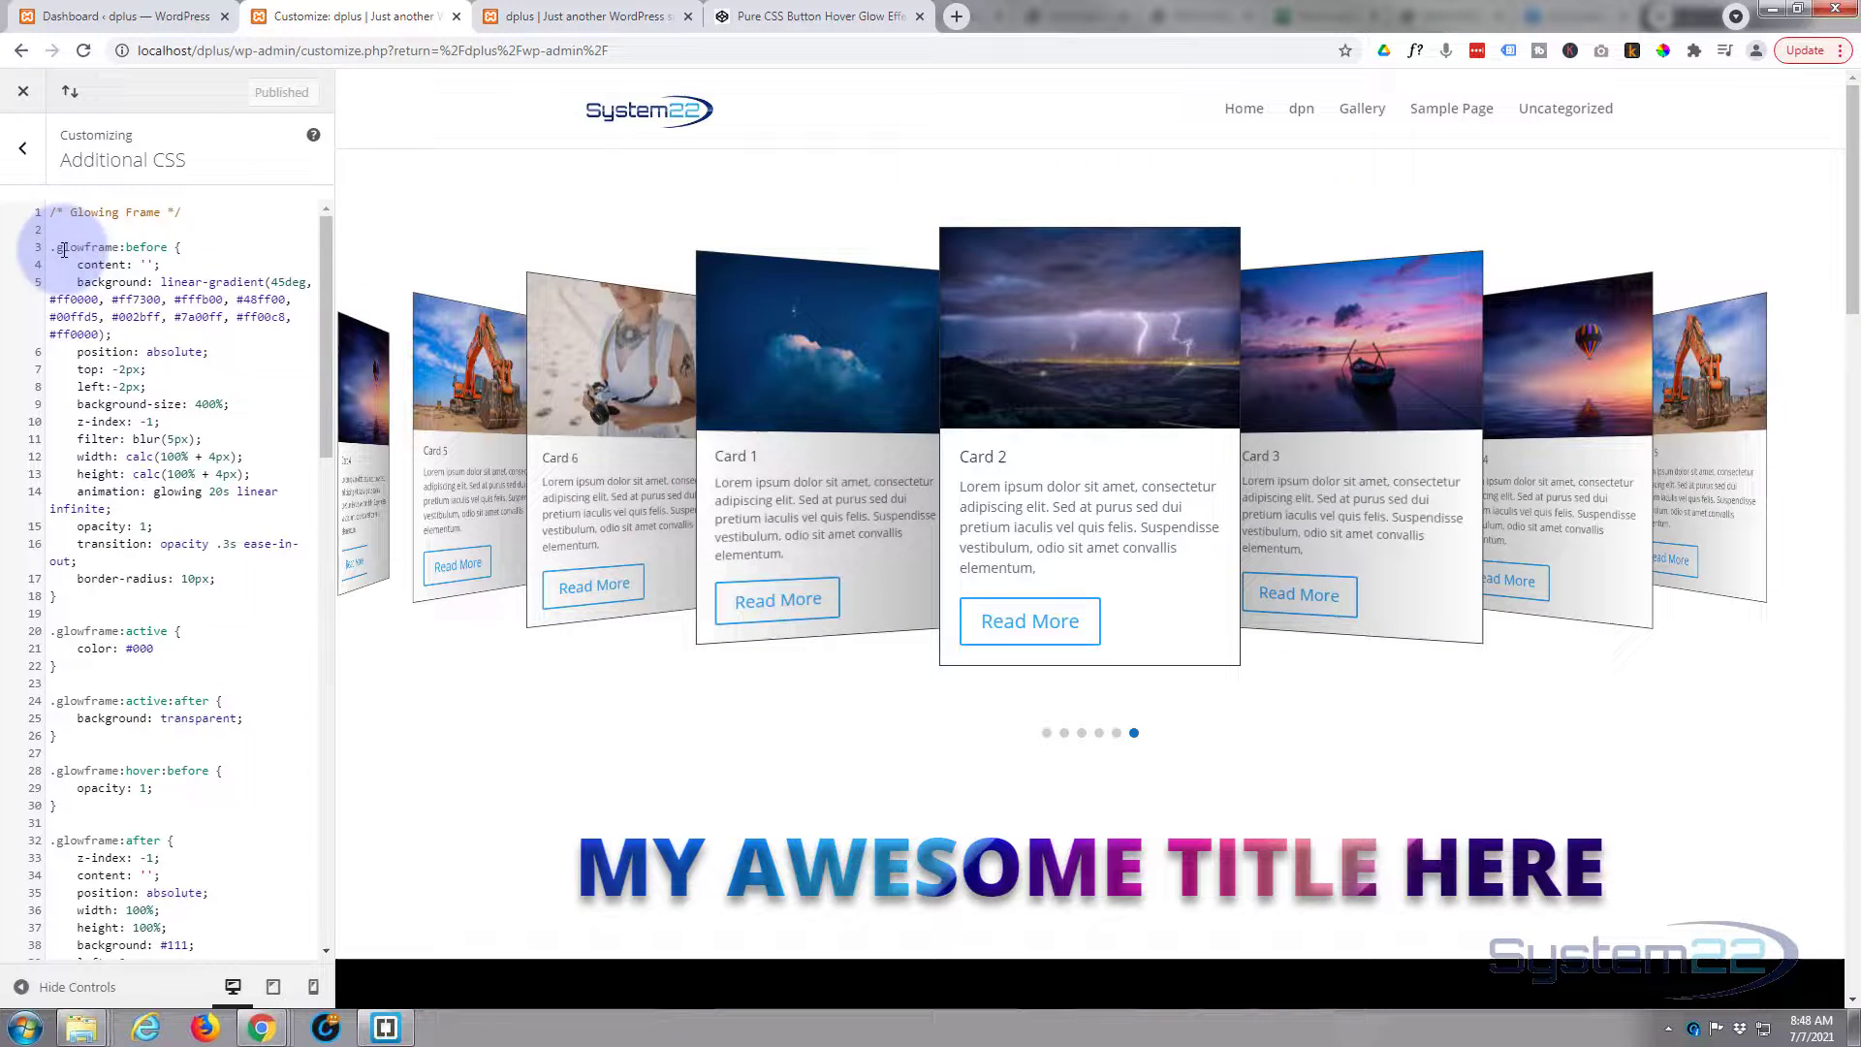
pyautogui.doubleClick(85, 247)
pyautogui.hotkey('ctrl', 'c')
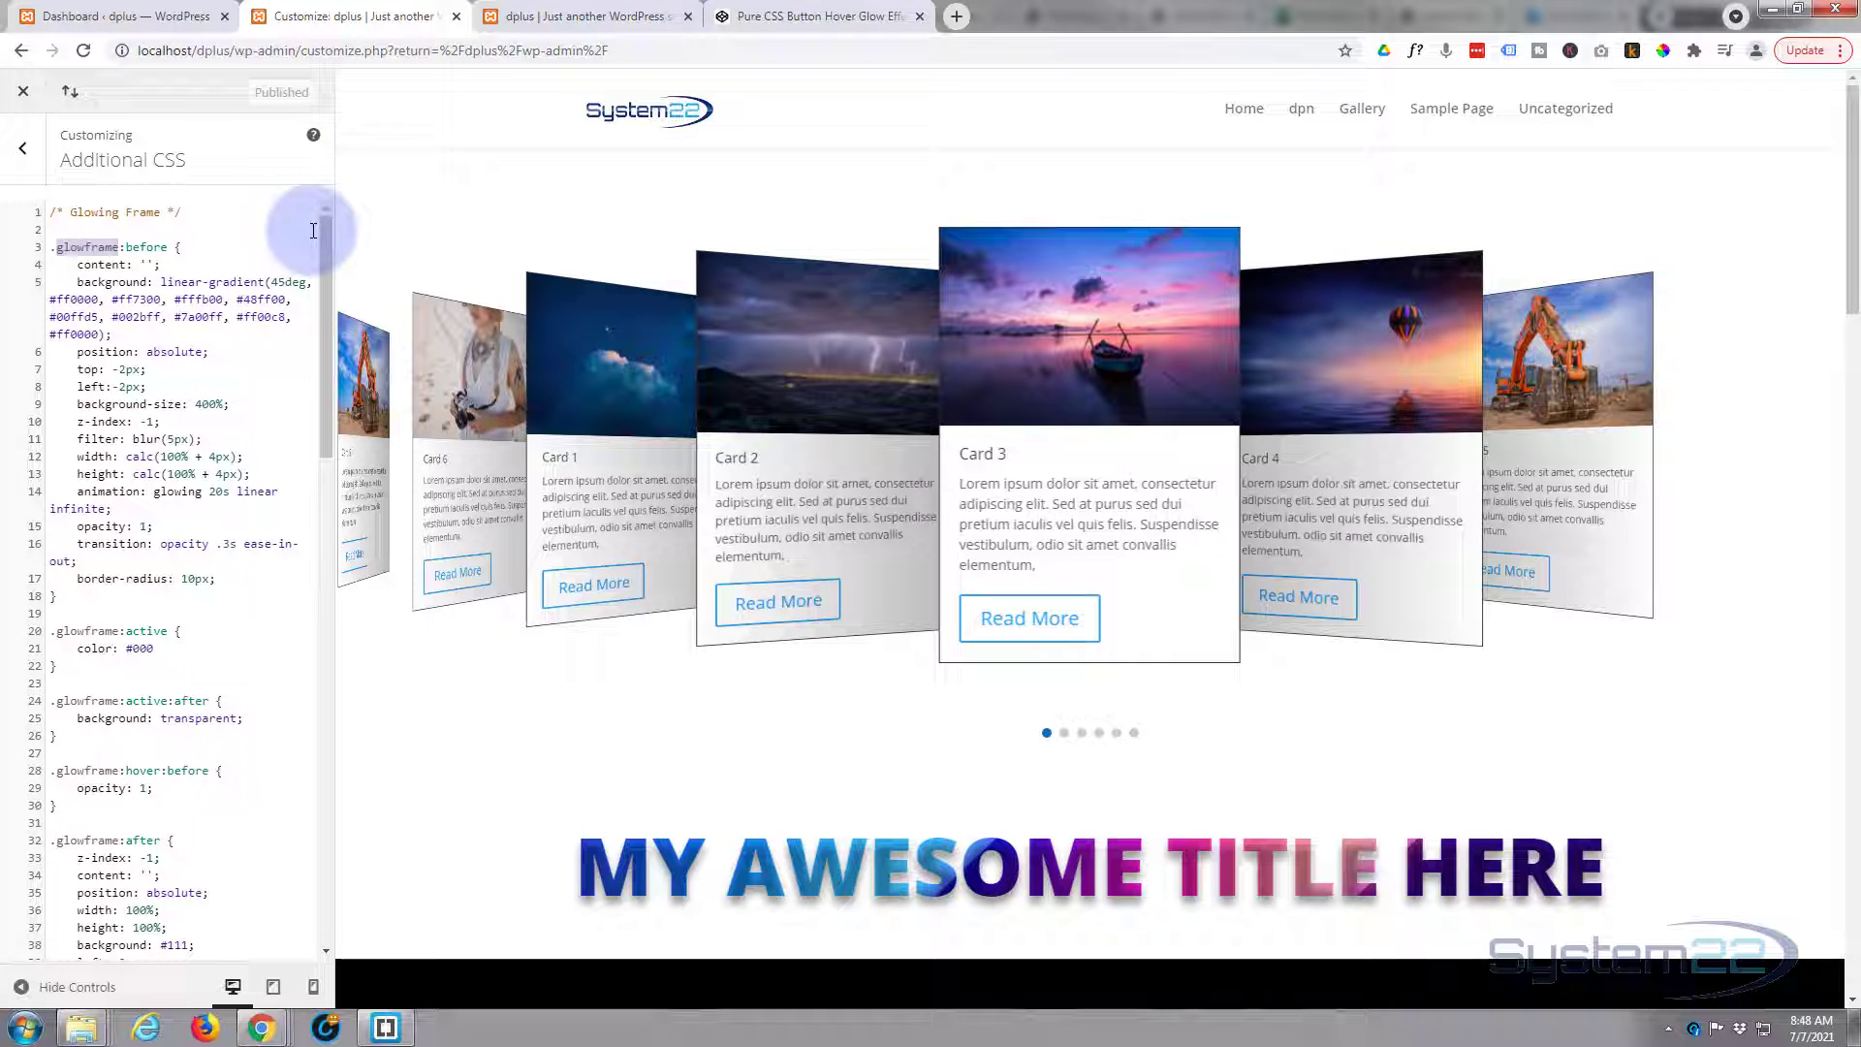
pyautogui.click(565, 18)
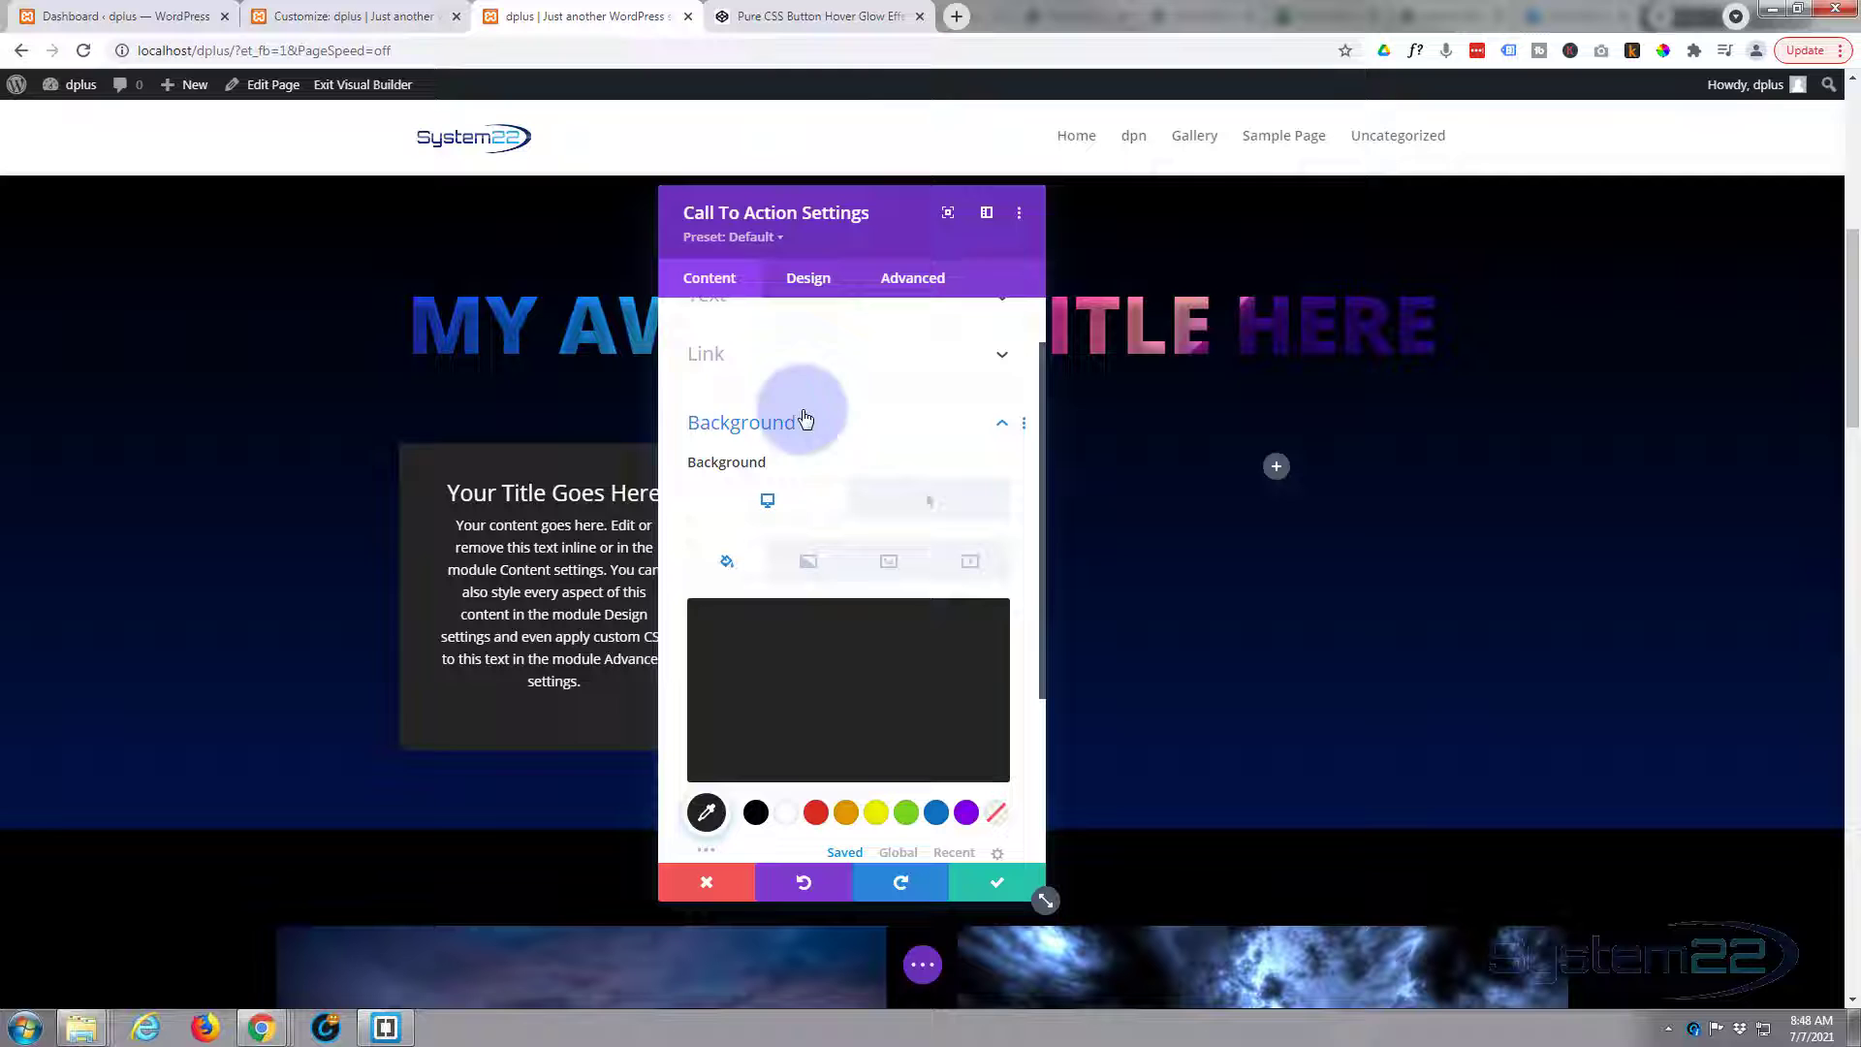
pyautogui.click(900, 287)
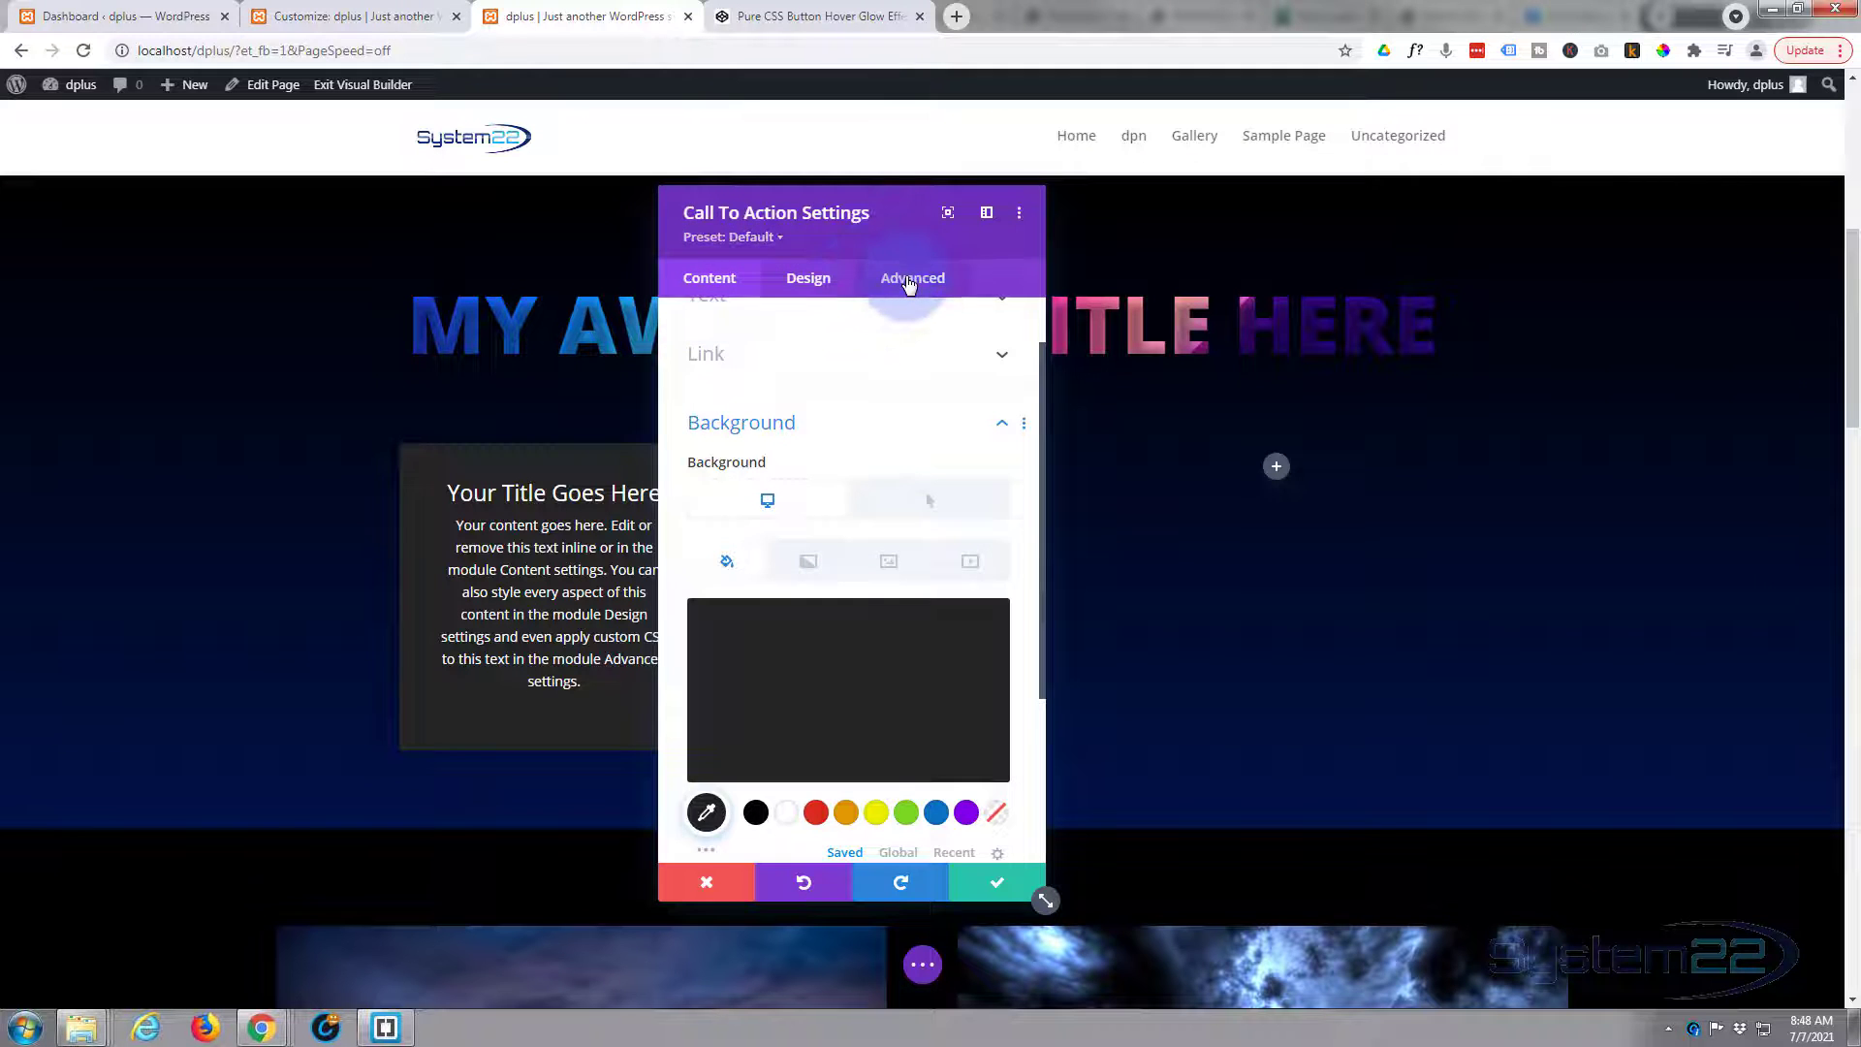
pyautogui.click(864, 370)
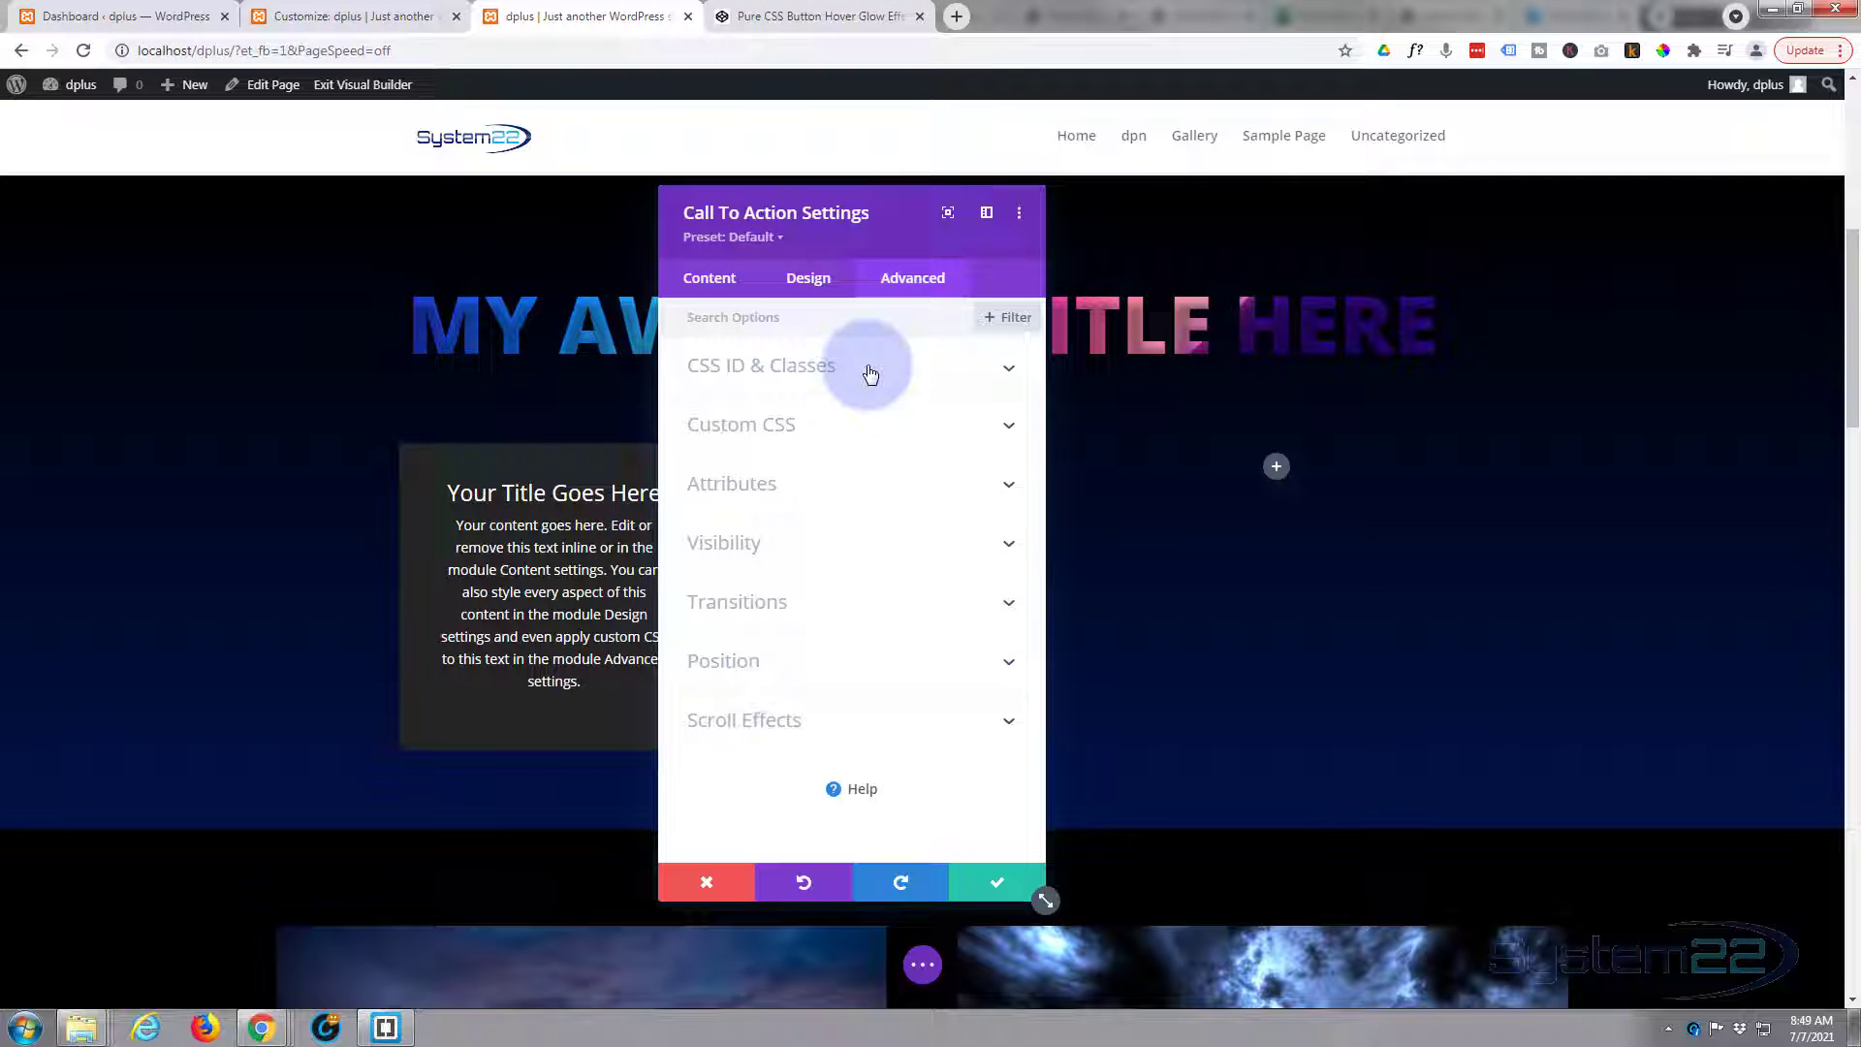
pyautogui.click(735, 514)
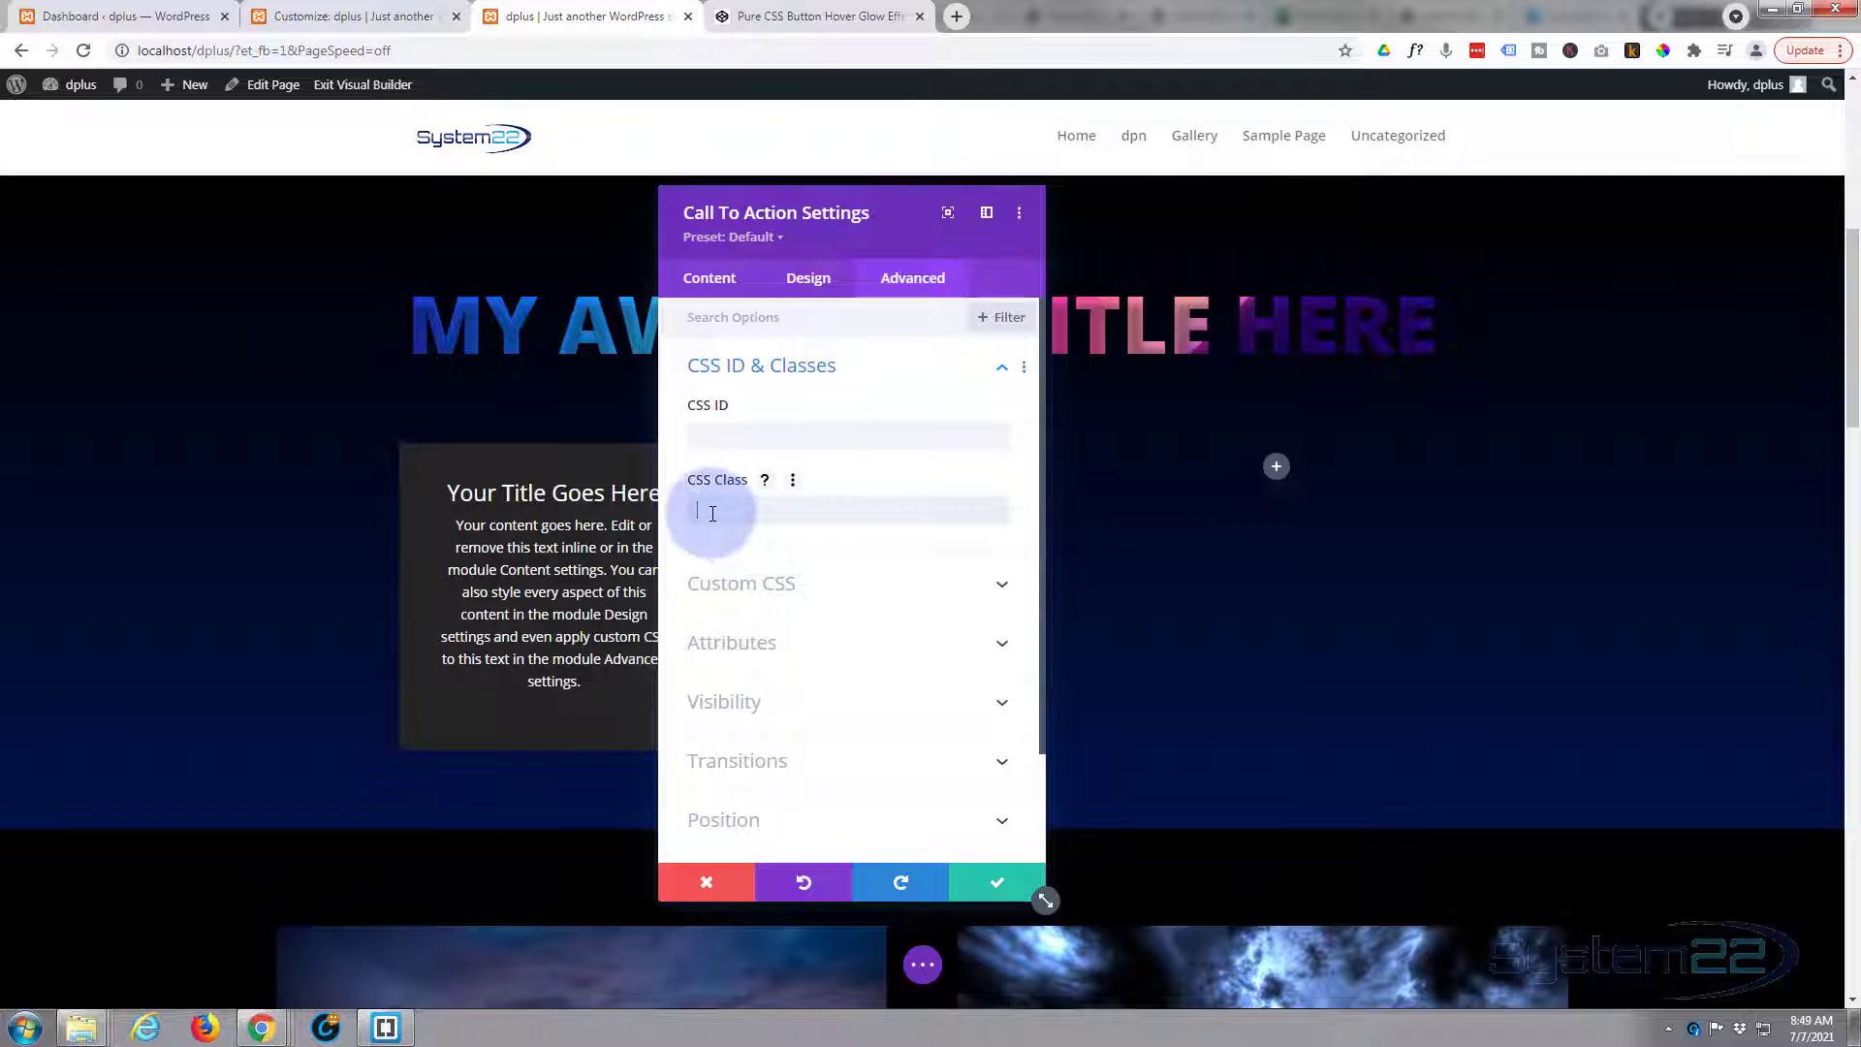
pyautogui.hotkey('ctrl', 'v')
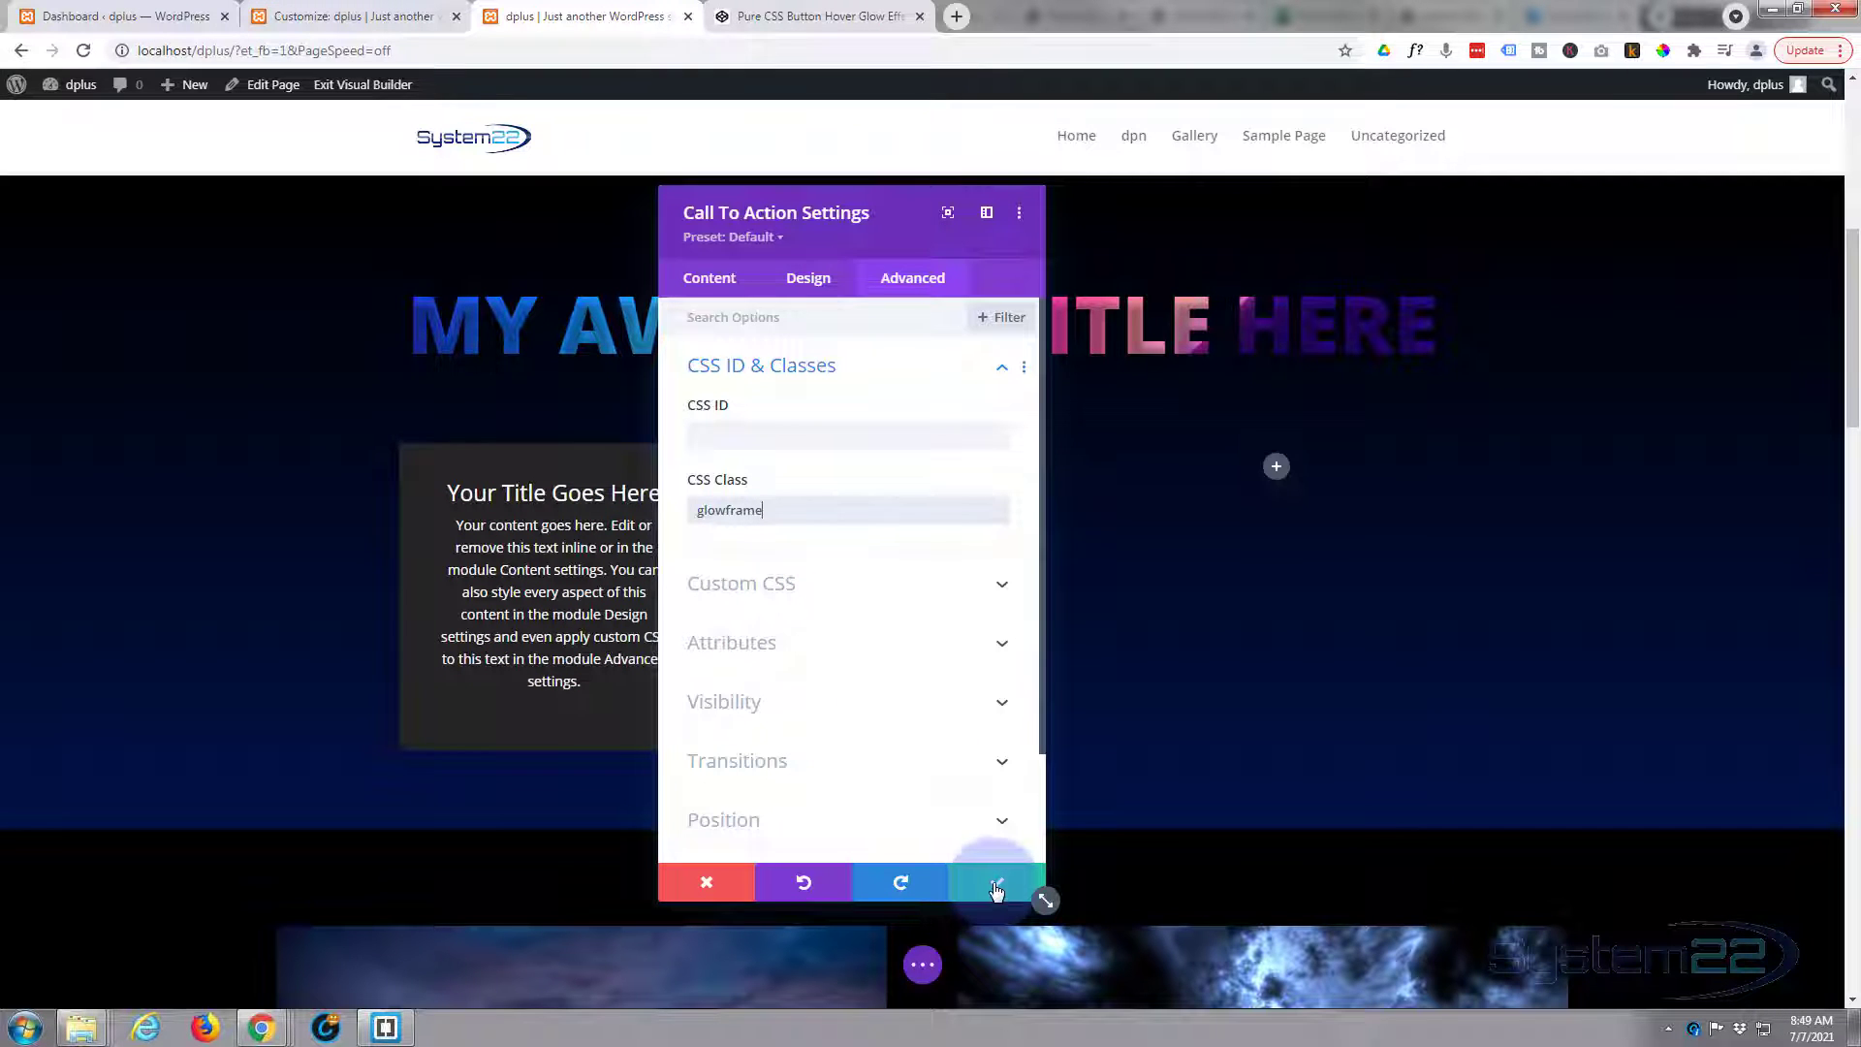
pyautogui.click(333, 18)
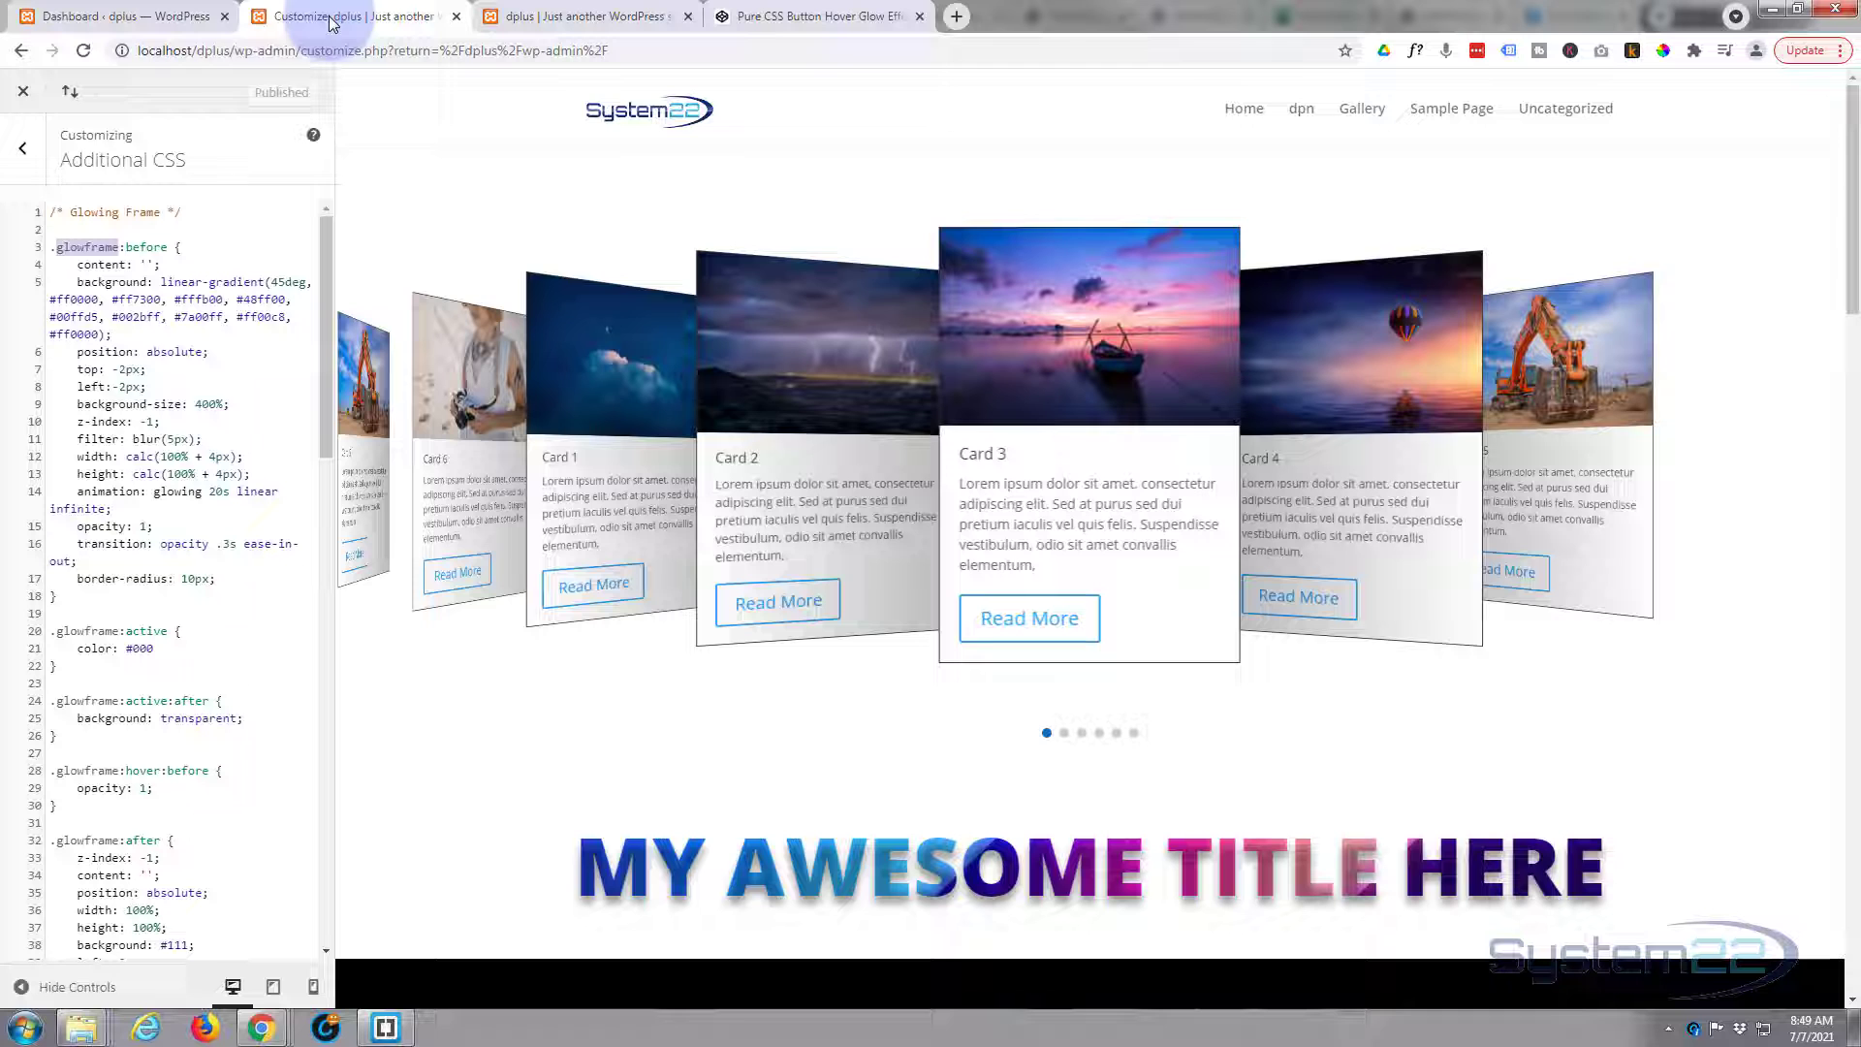
# Look over the glowframe code in the site's Additional CSS
pyautogui.click(584, 15)
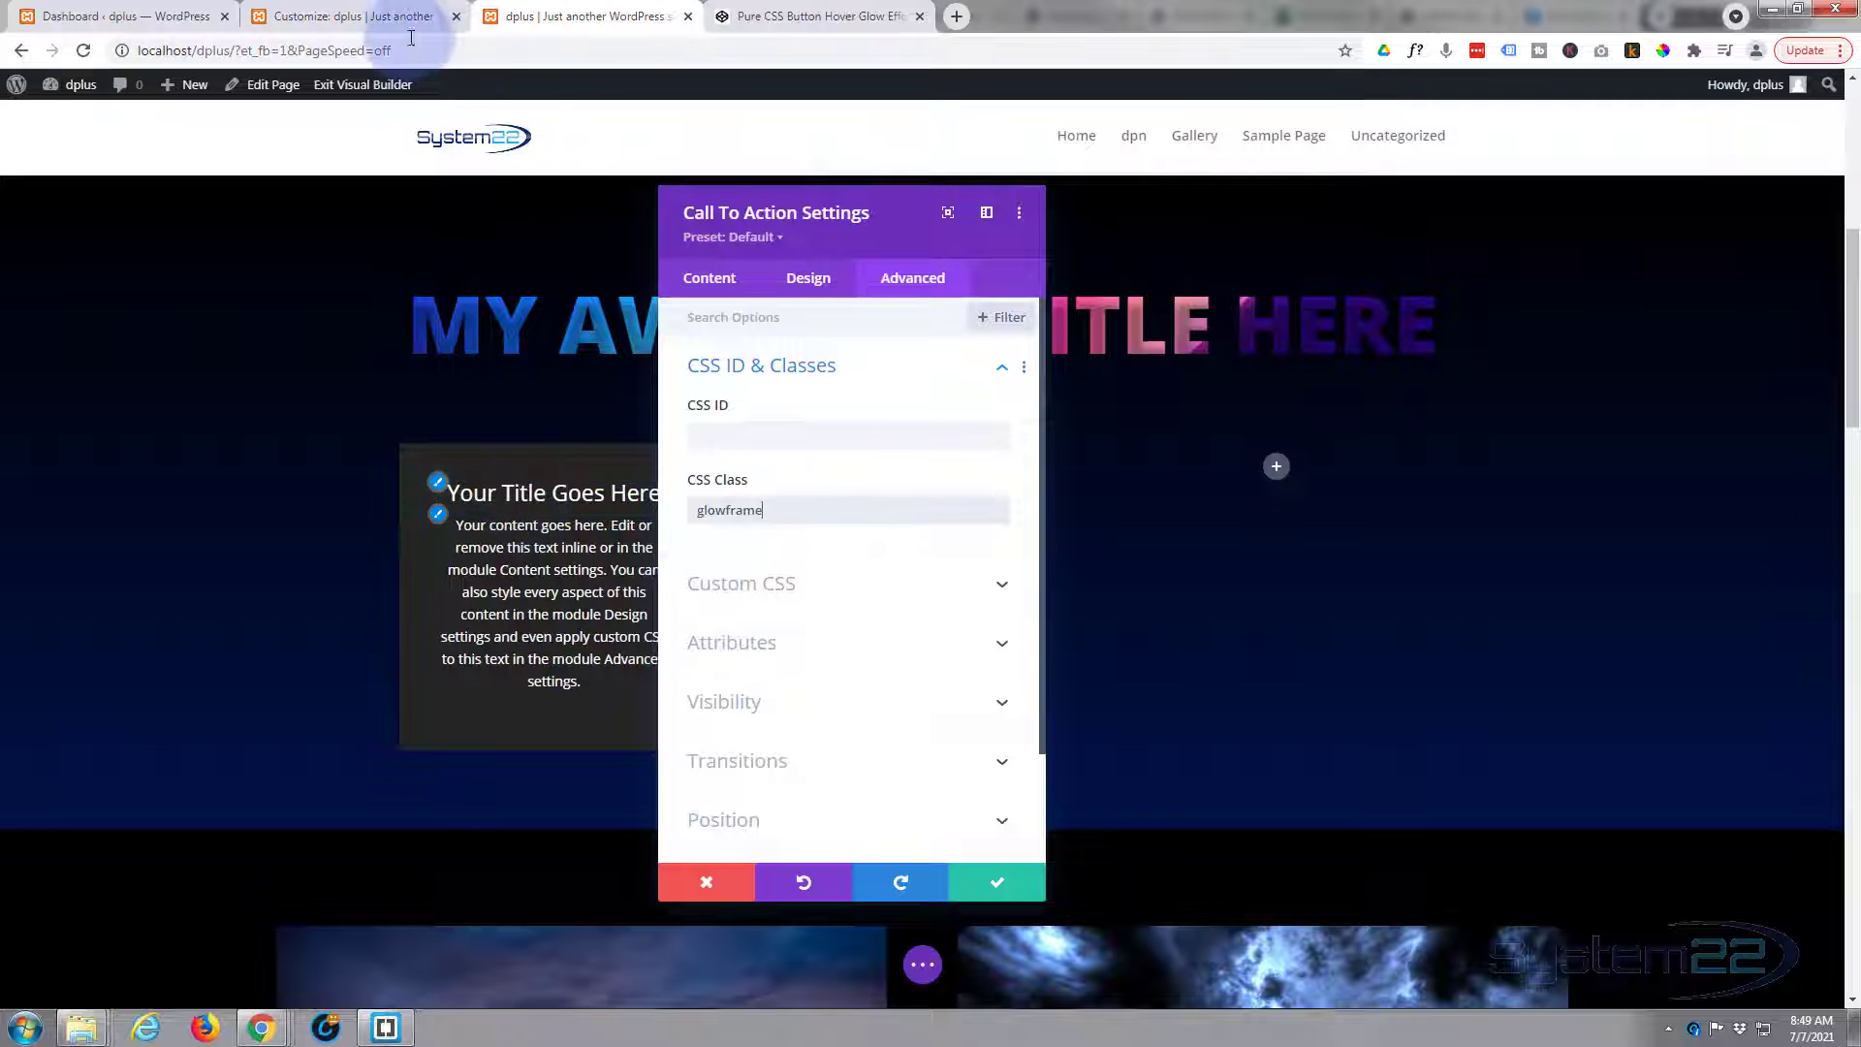
pyautogui.click(374, 26)
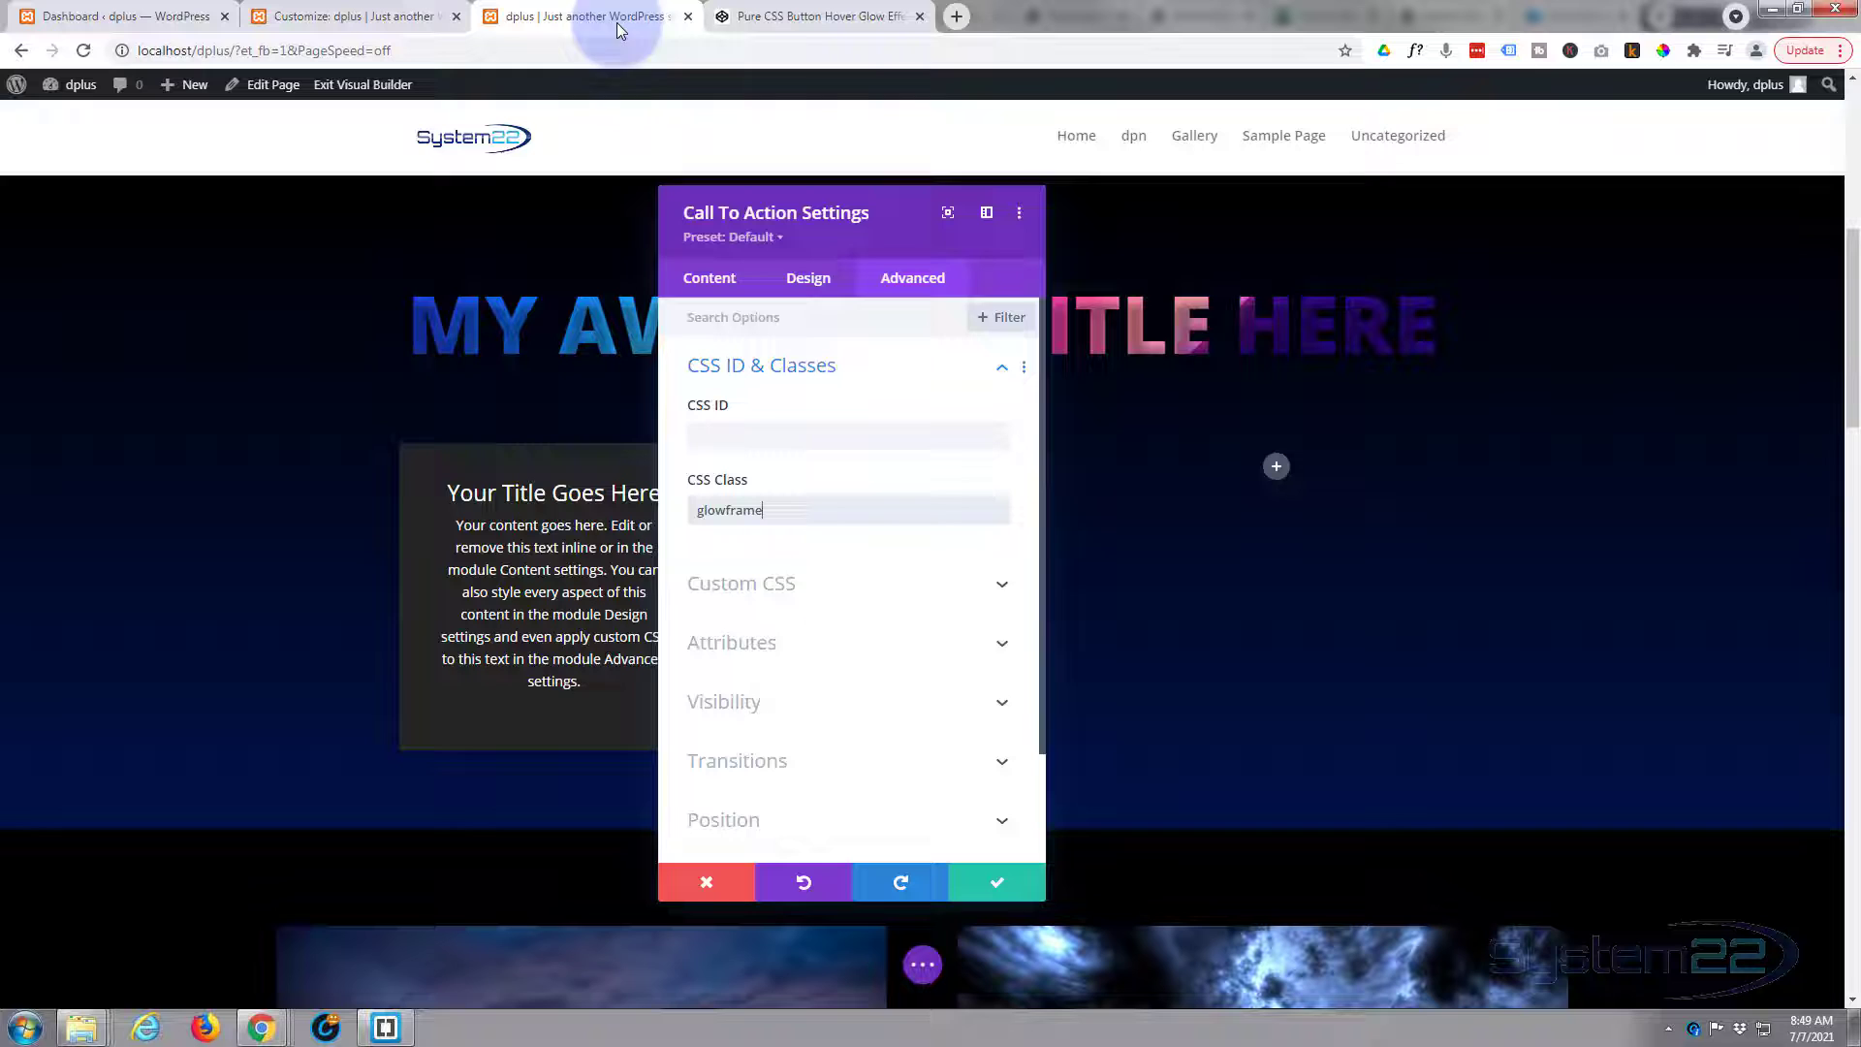
pyautogui.scroll(-7, 484, 514)
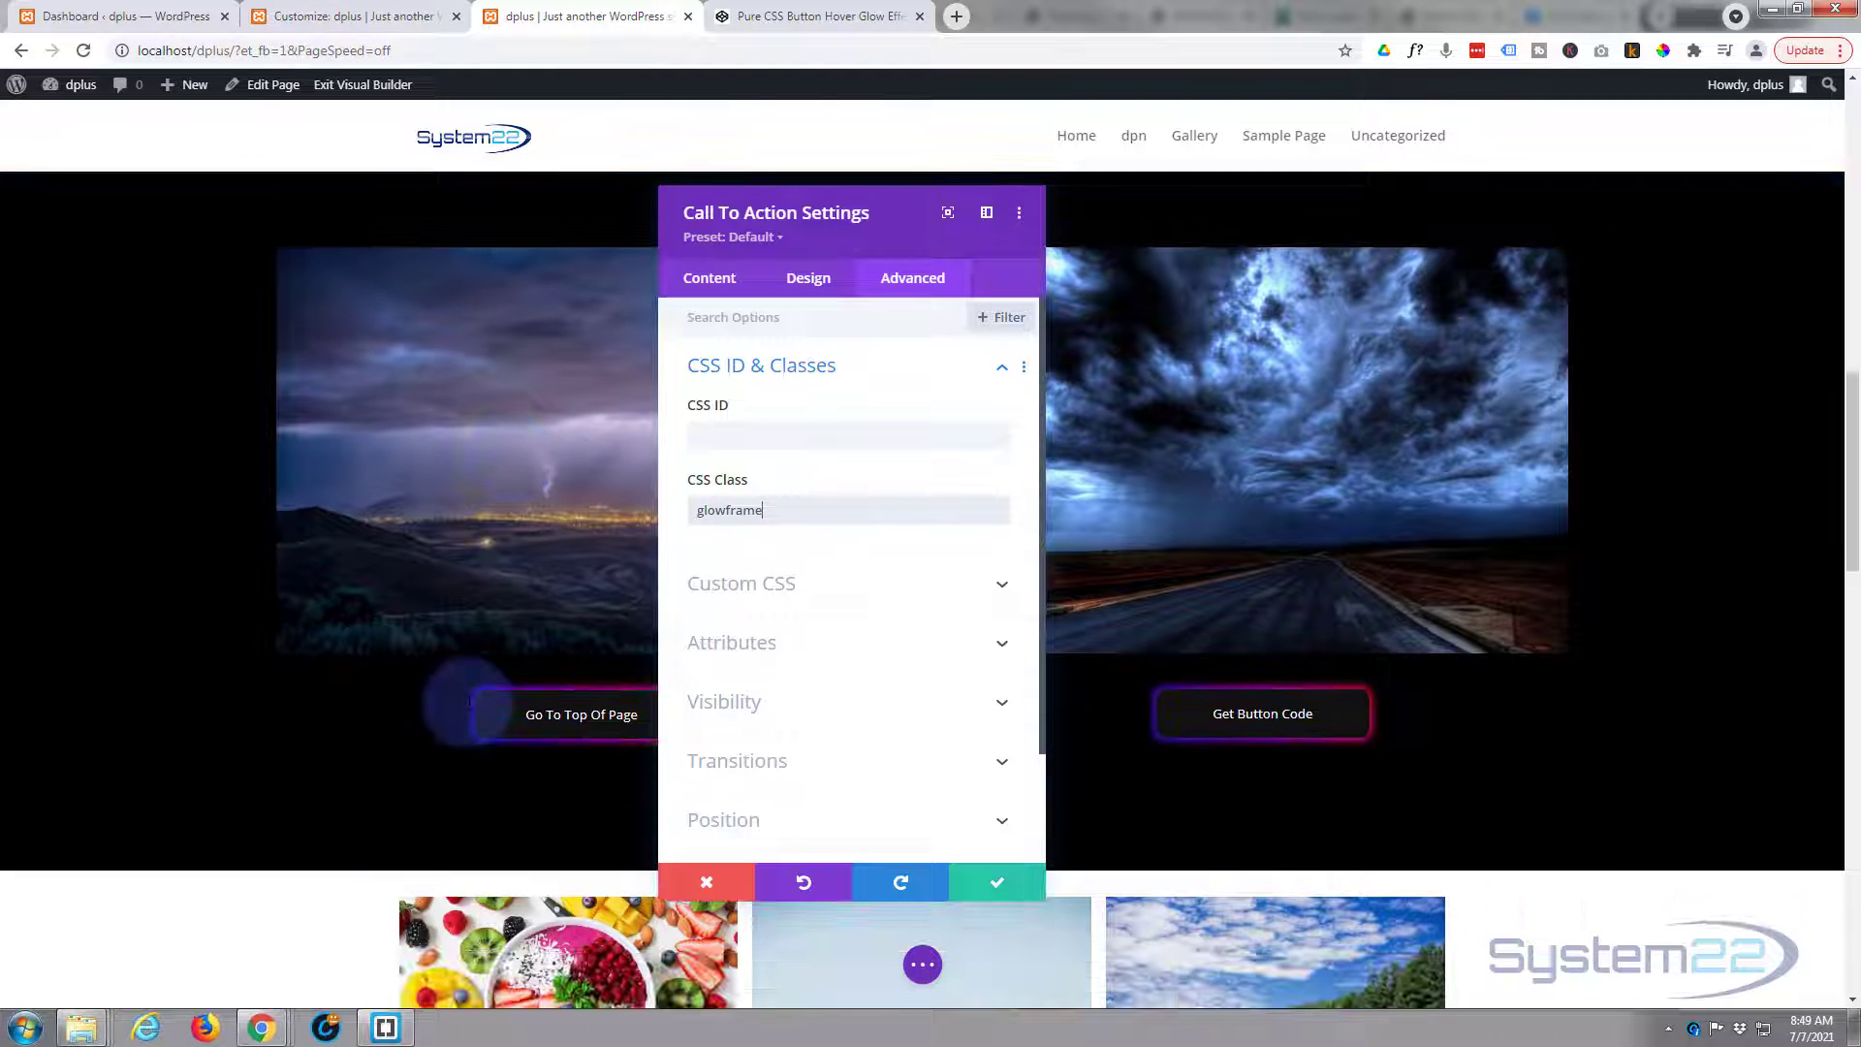
pyautogui.scroll(6, 562, 364)
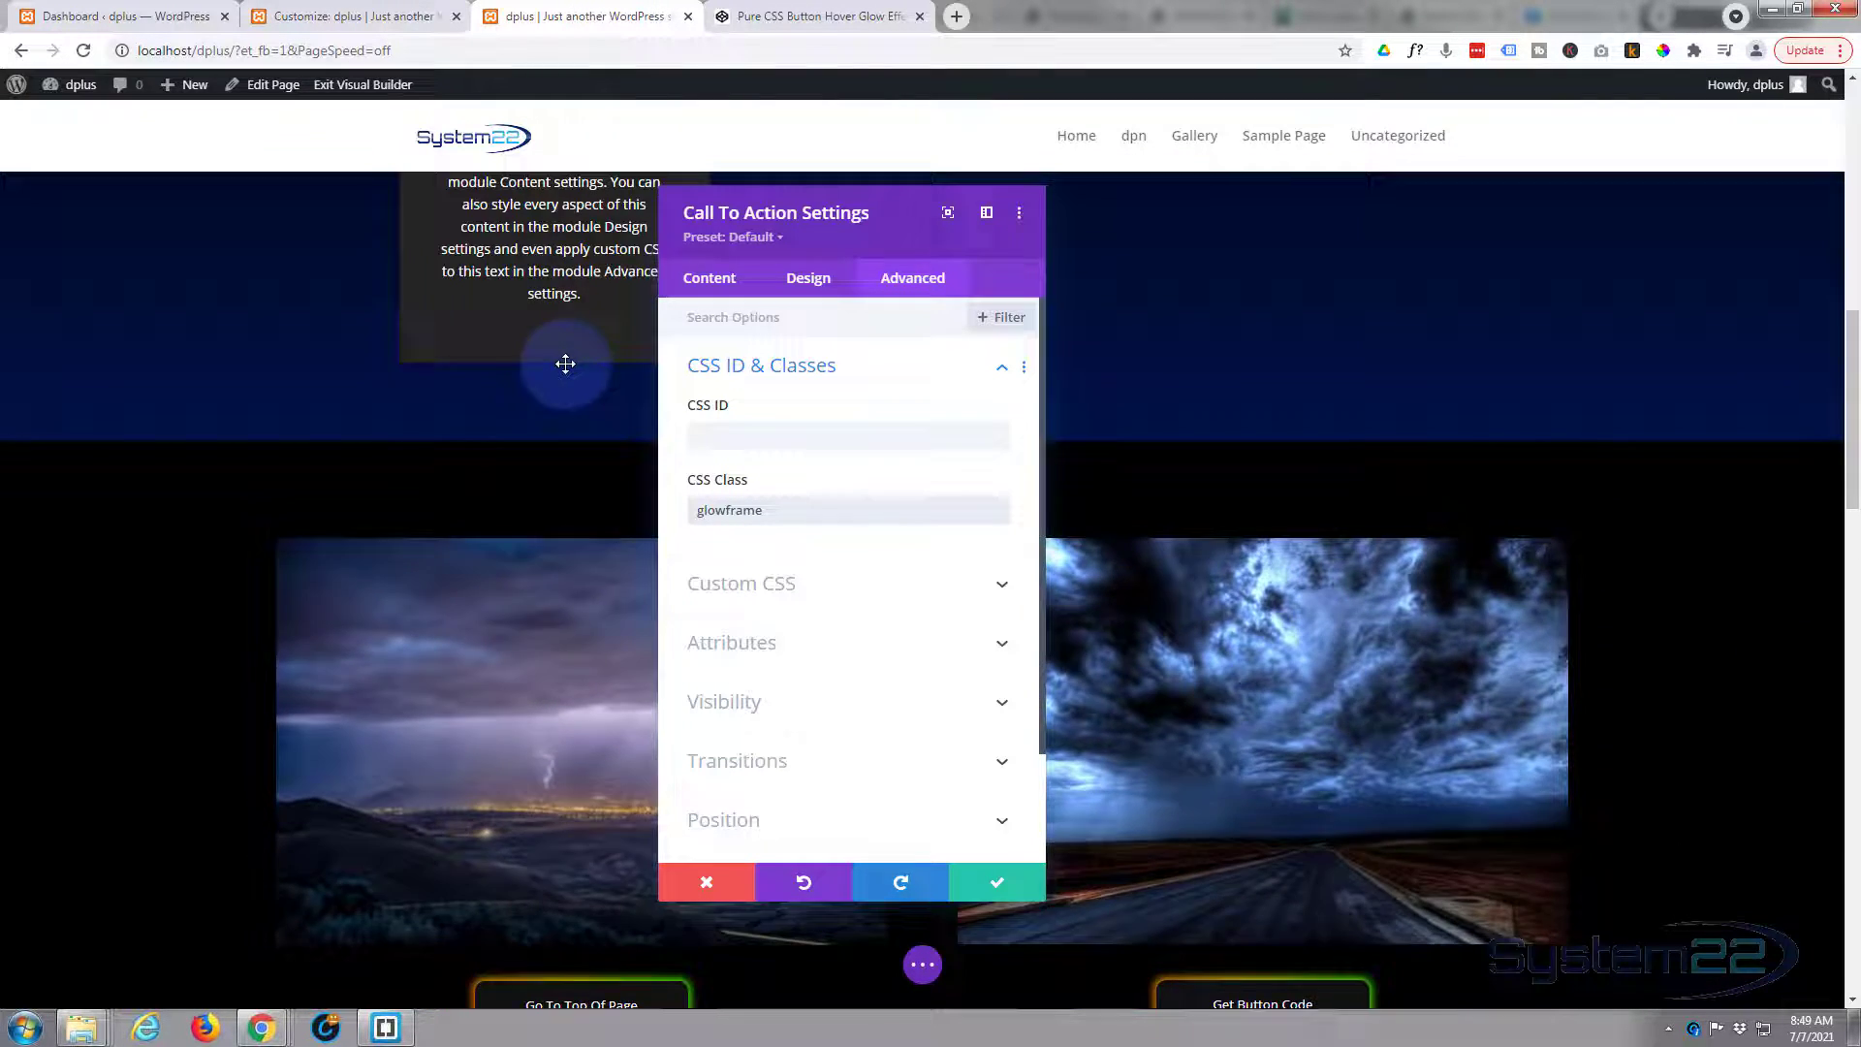
# Give the Call To Action 10px linked rounded corners, save the page and reload it
pyautogui.click(822, 281)
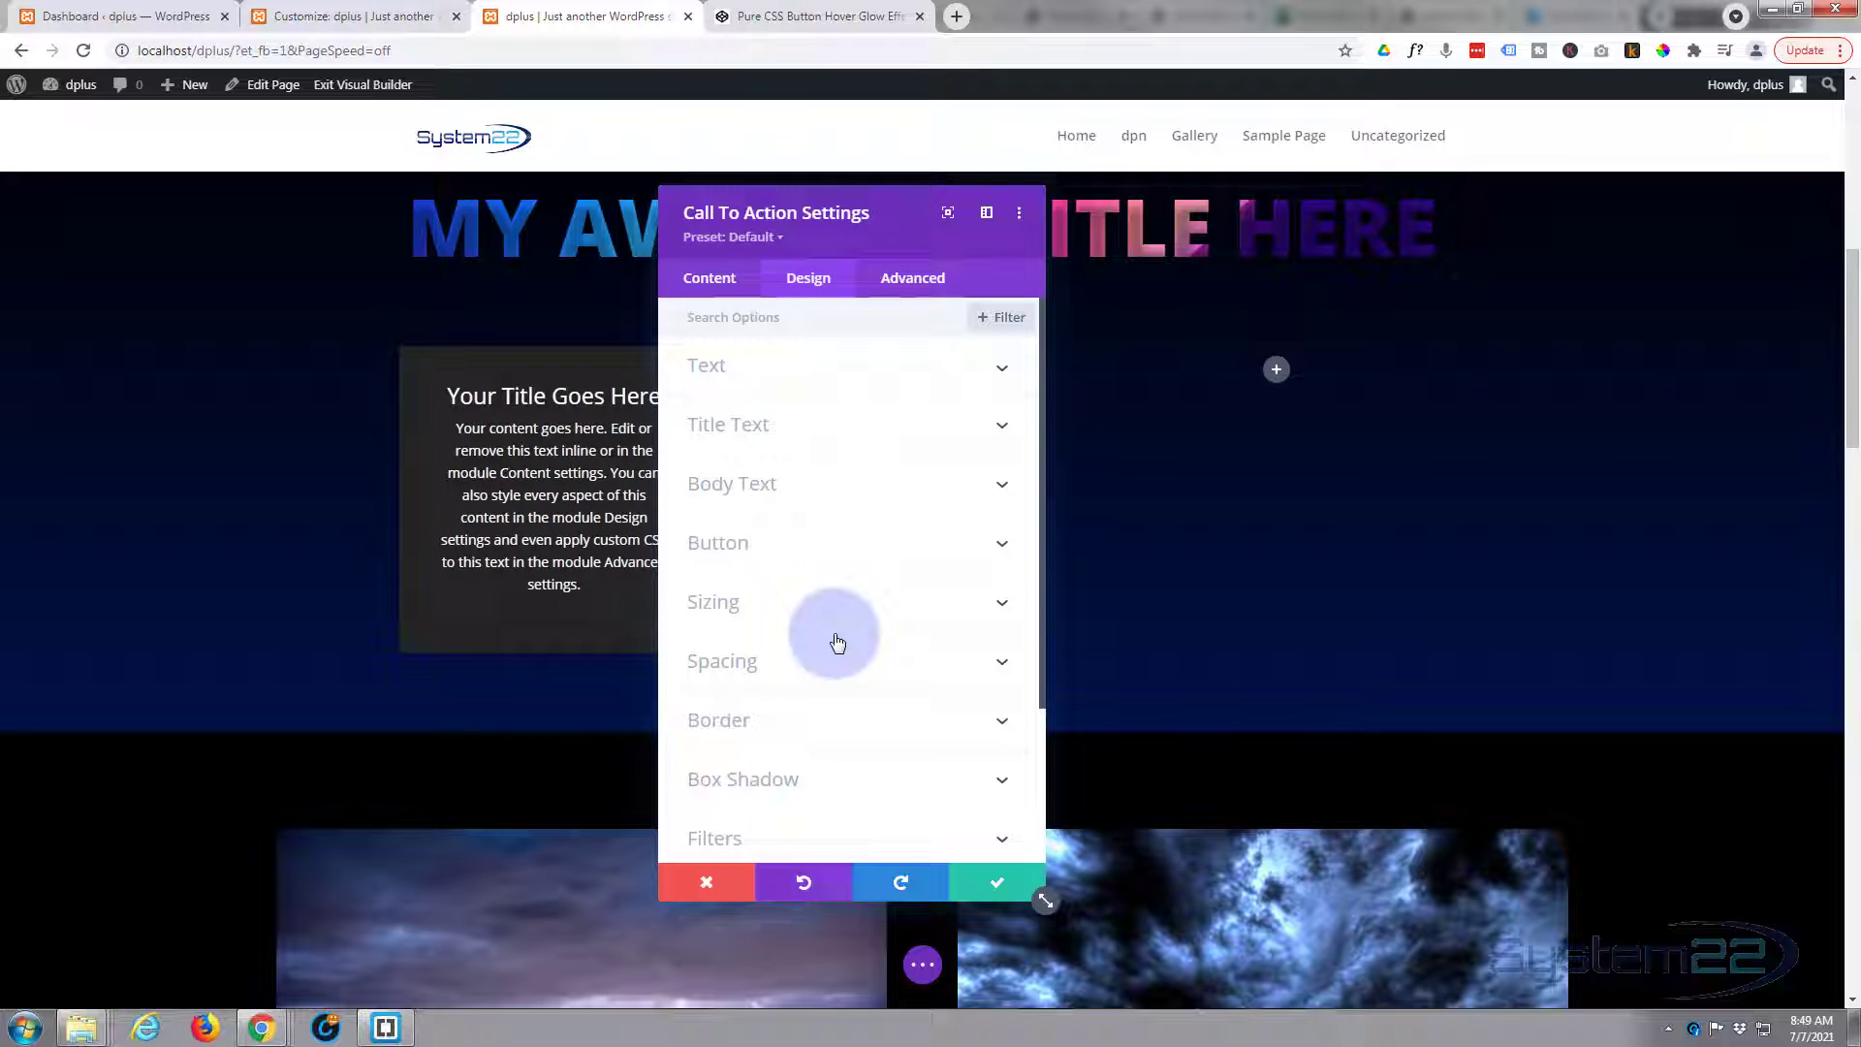
pyautogui.click(815, 722)
pyautogui.click(747, 401)
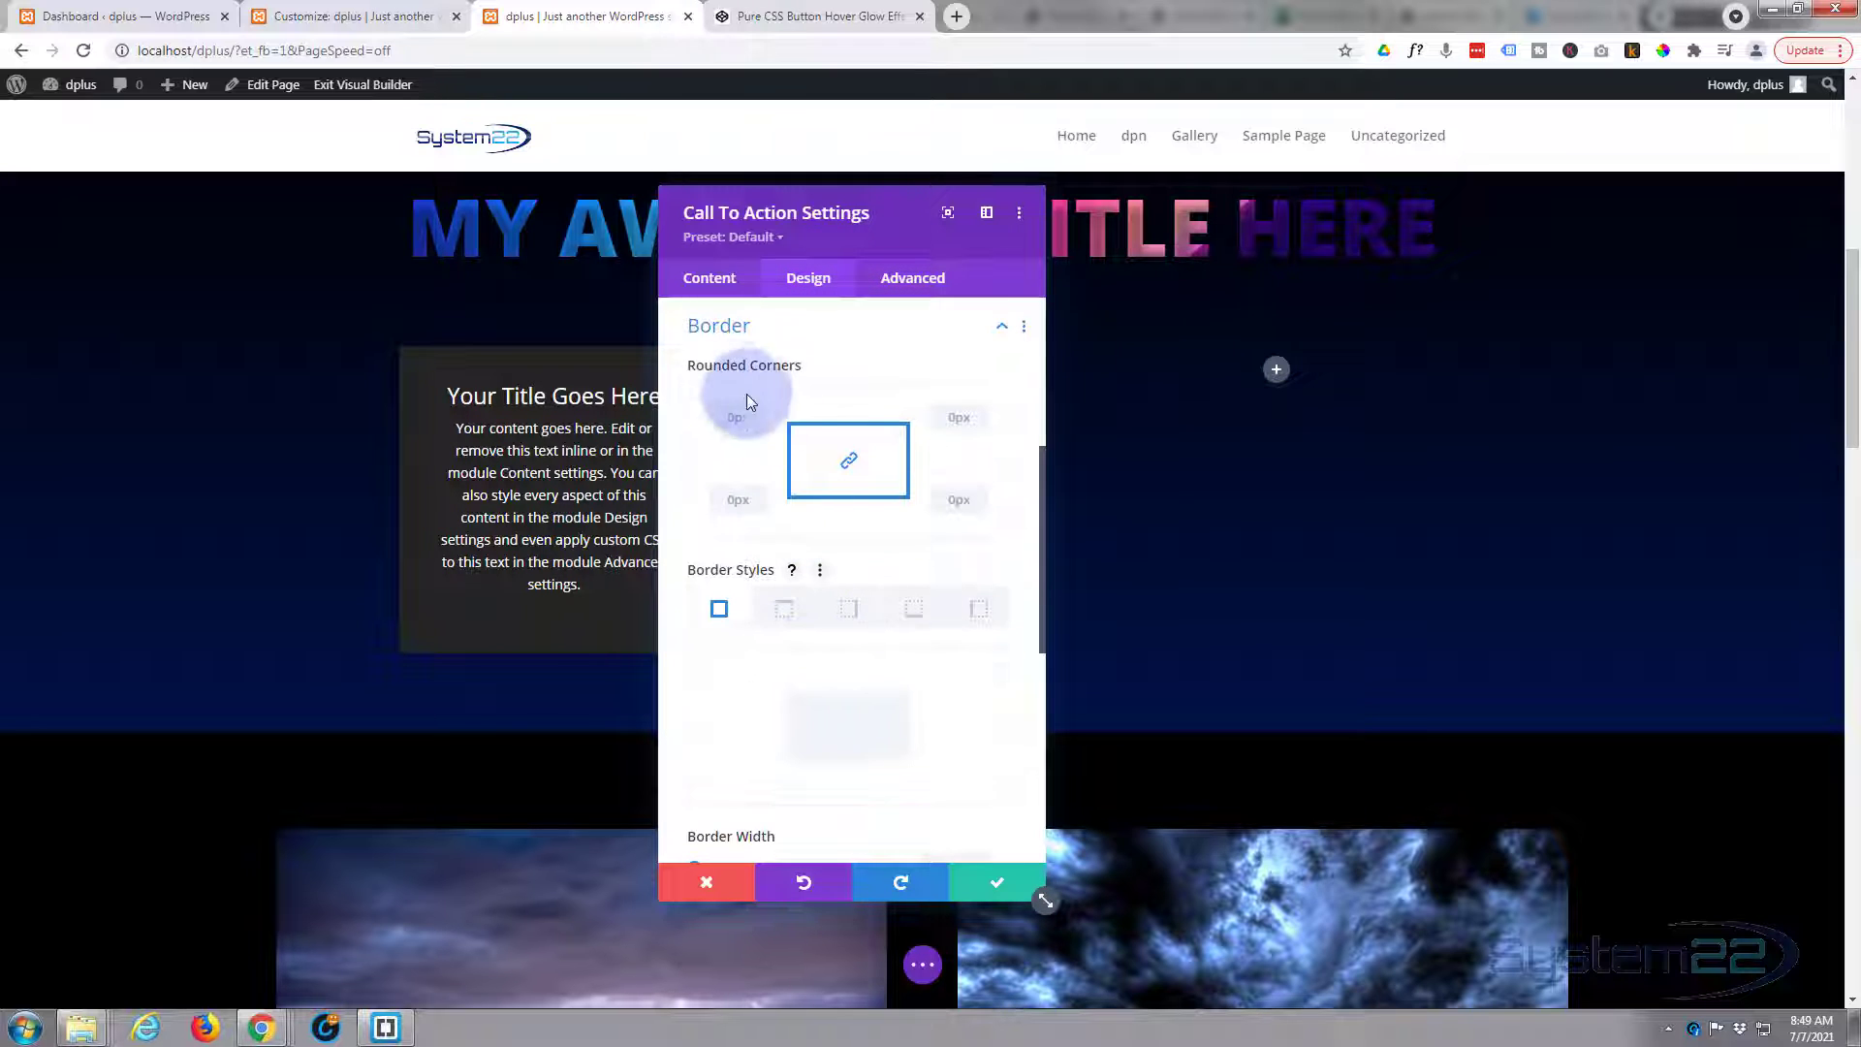
pyautogui.click(728, 420)
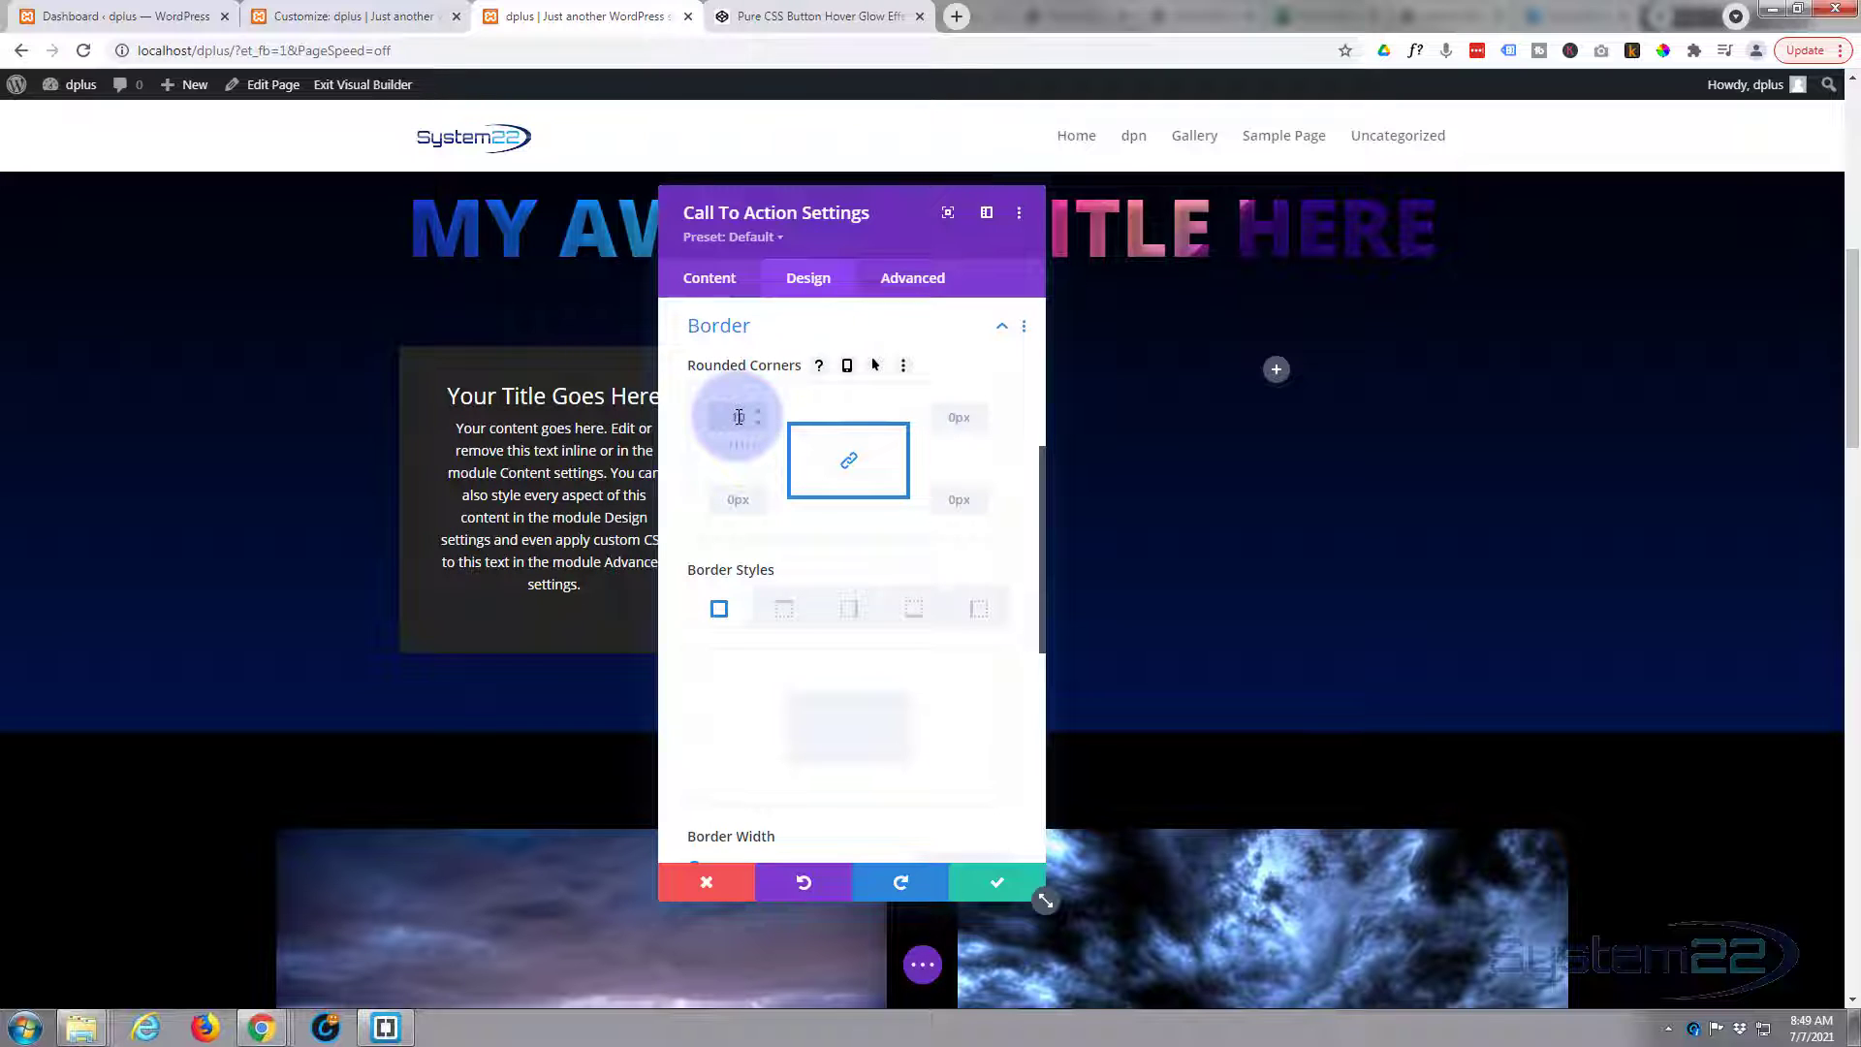
pyautogui.click(1004, 320)
pyautogui.click(830, 457)
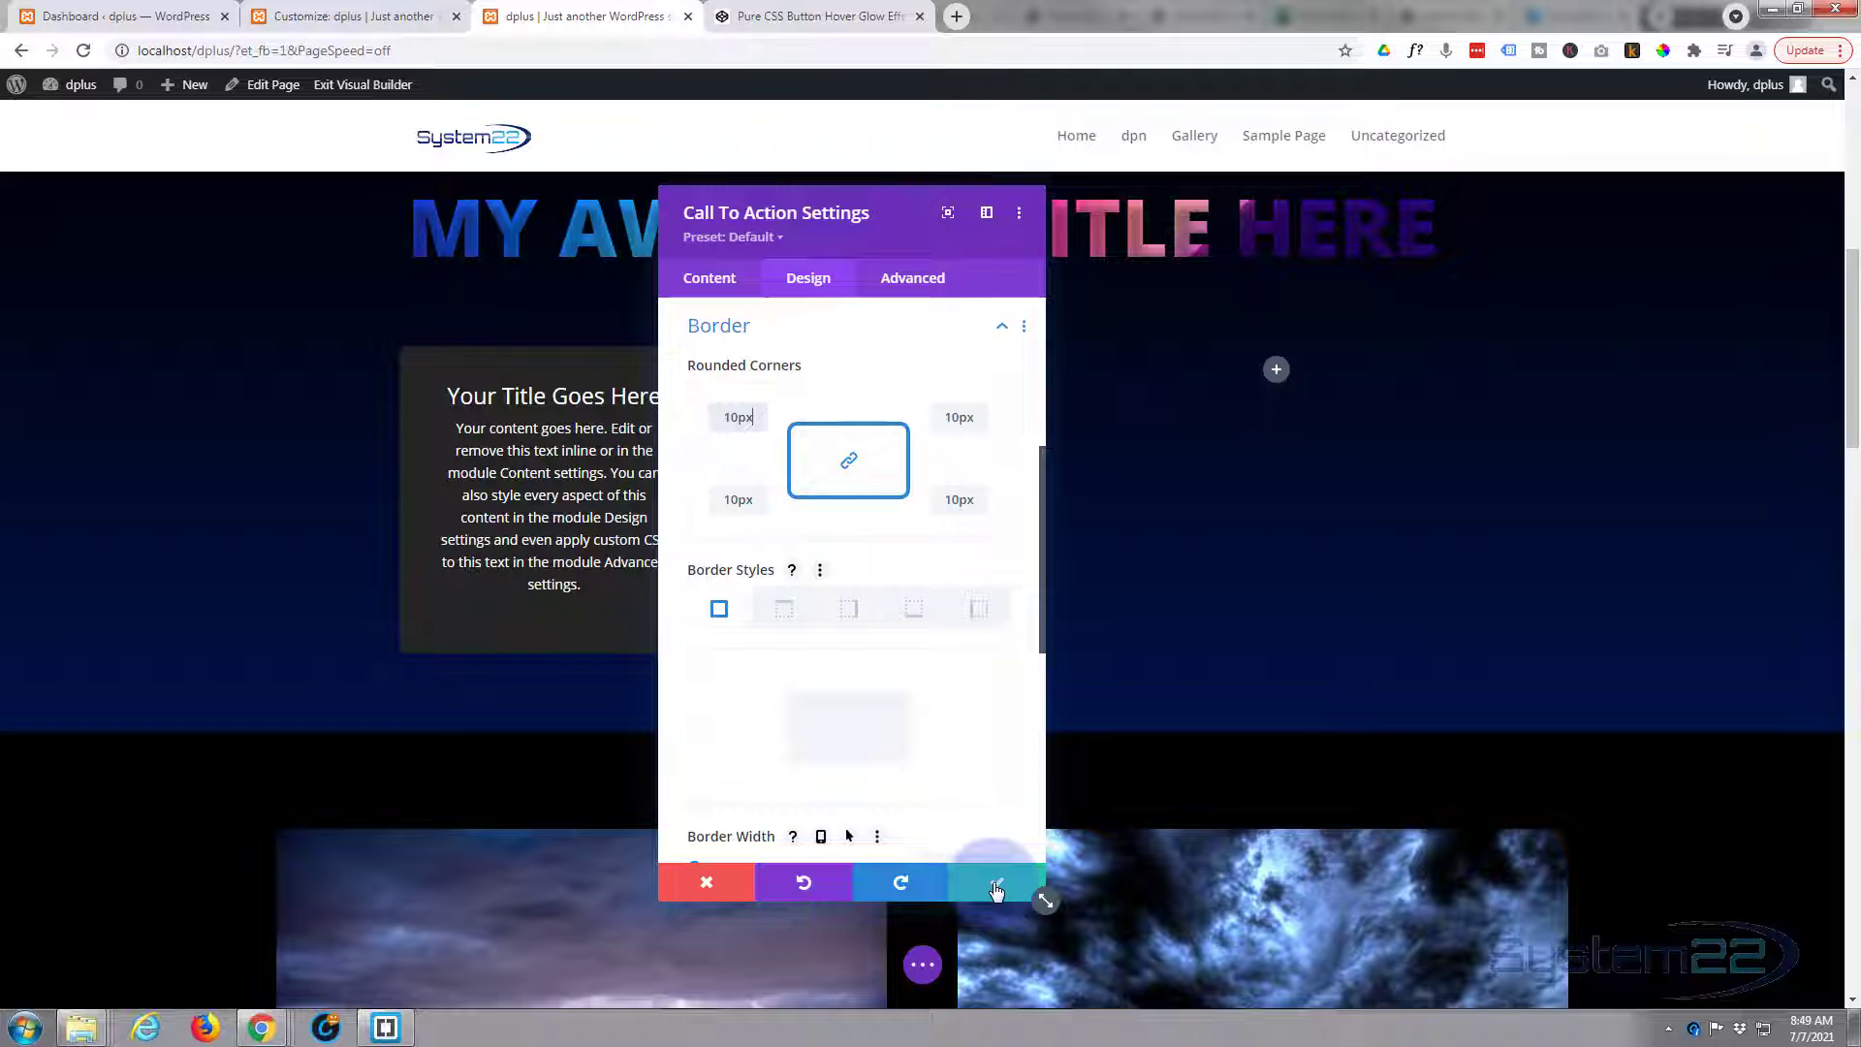
pyautogui.click(996, 886)
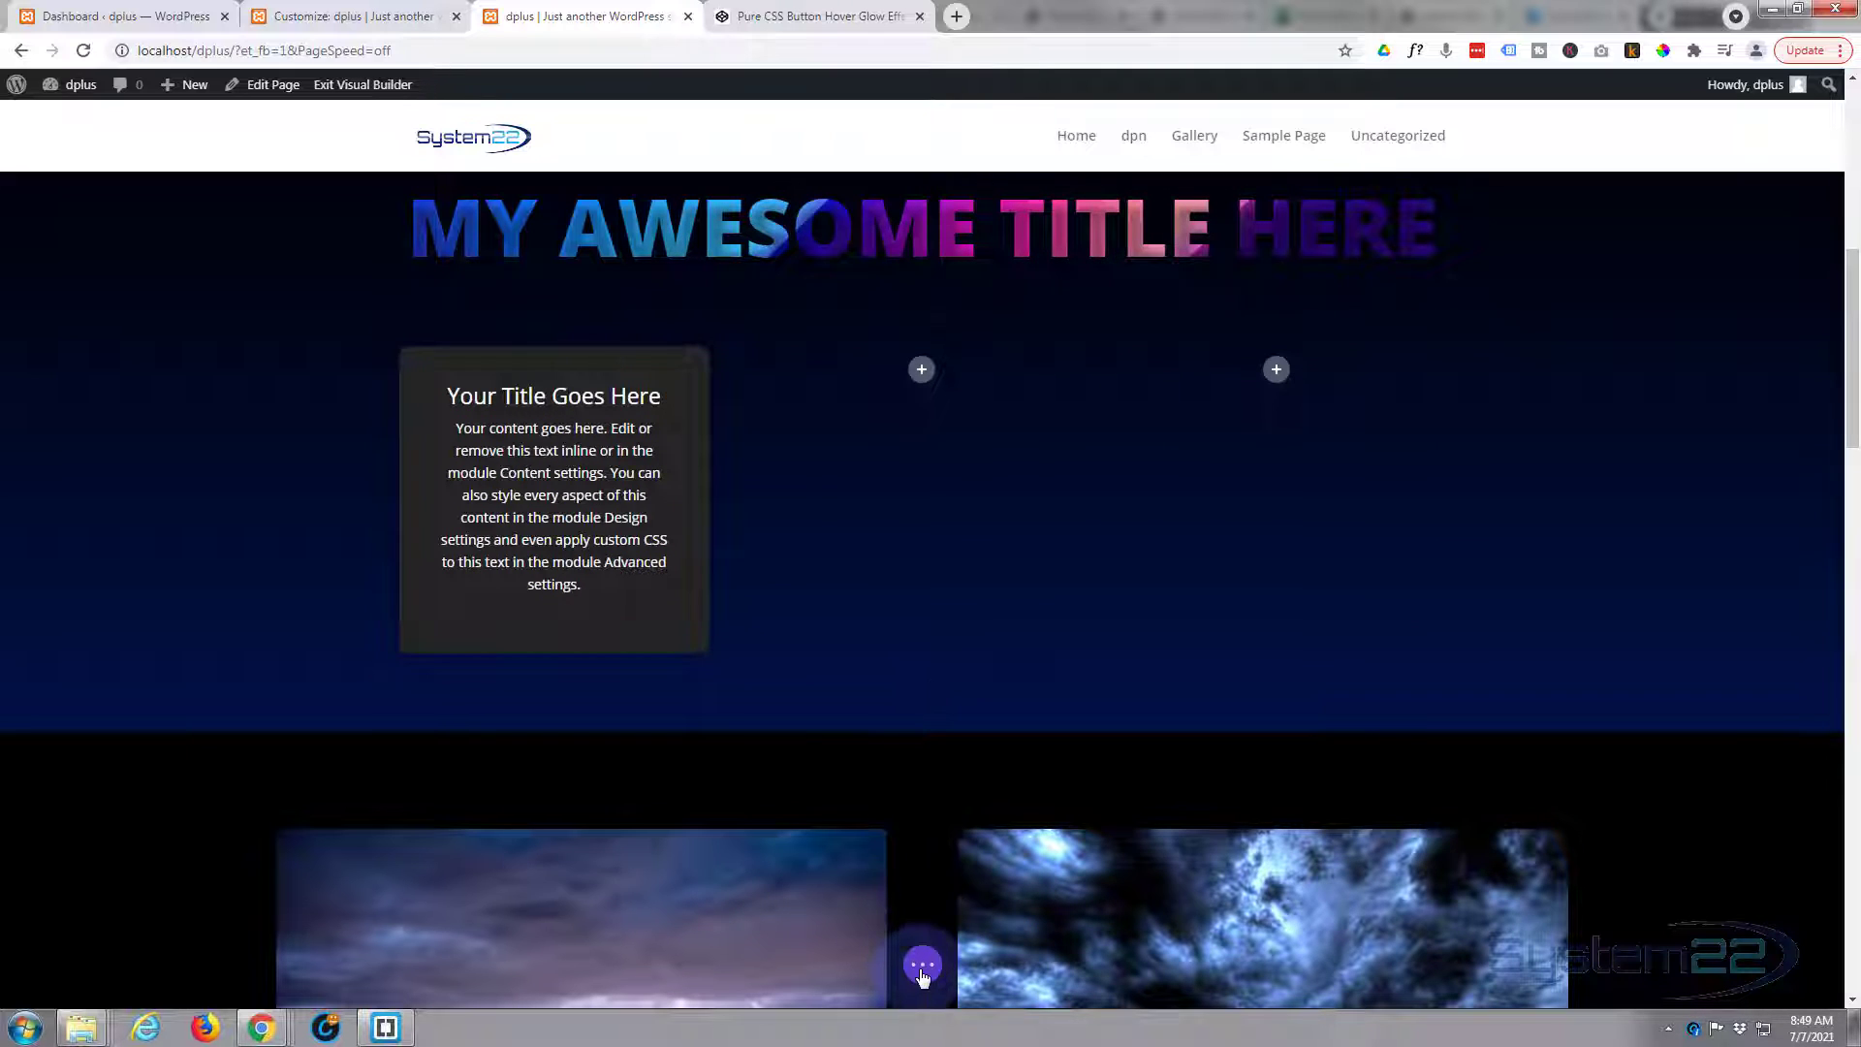
pyautogui.click(922, 967)
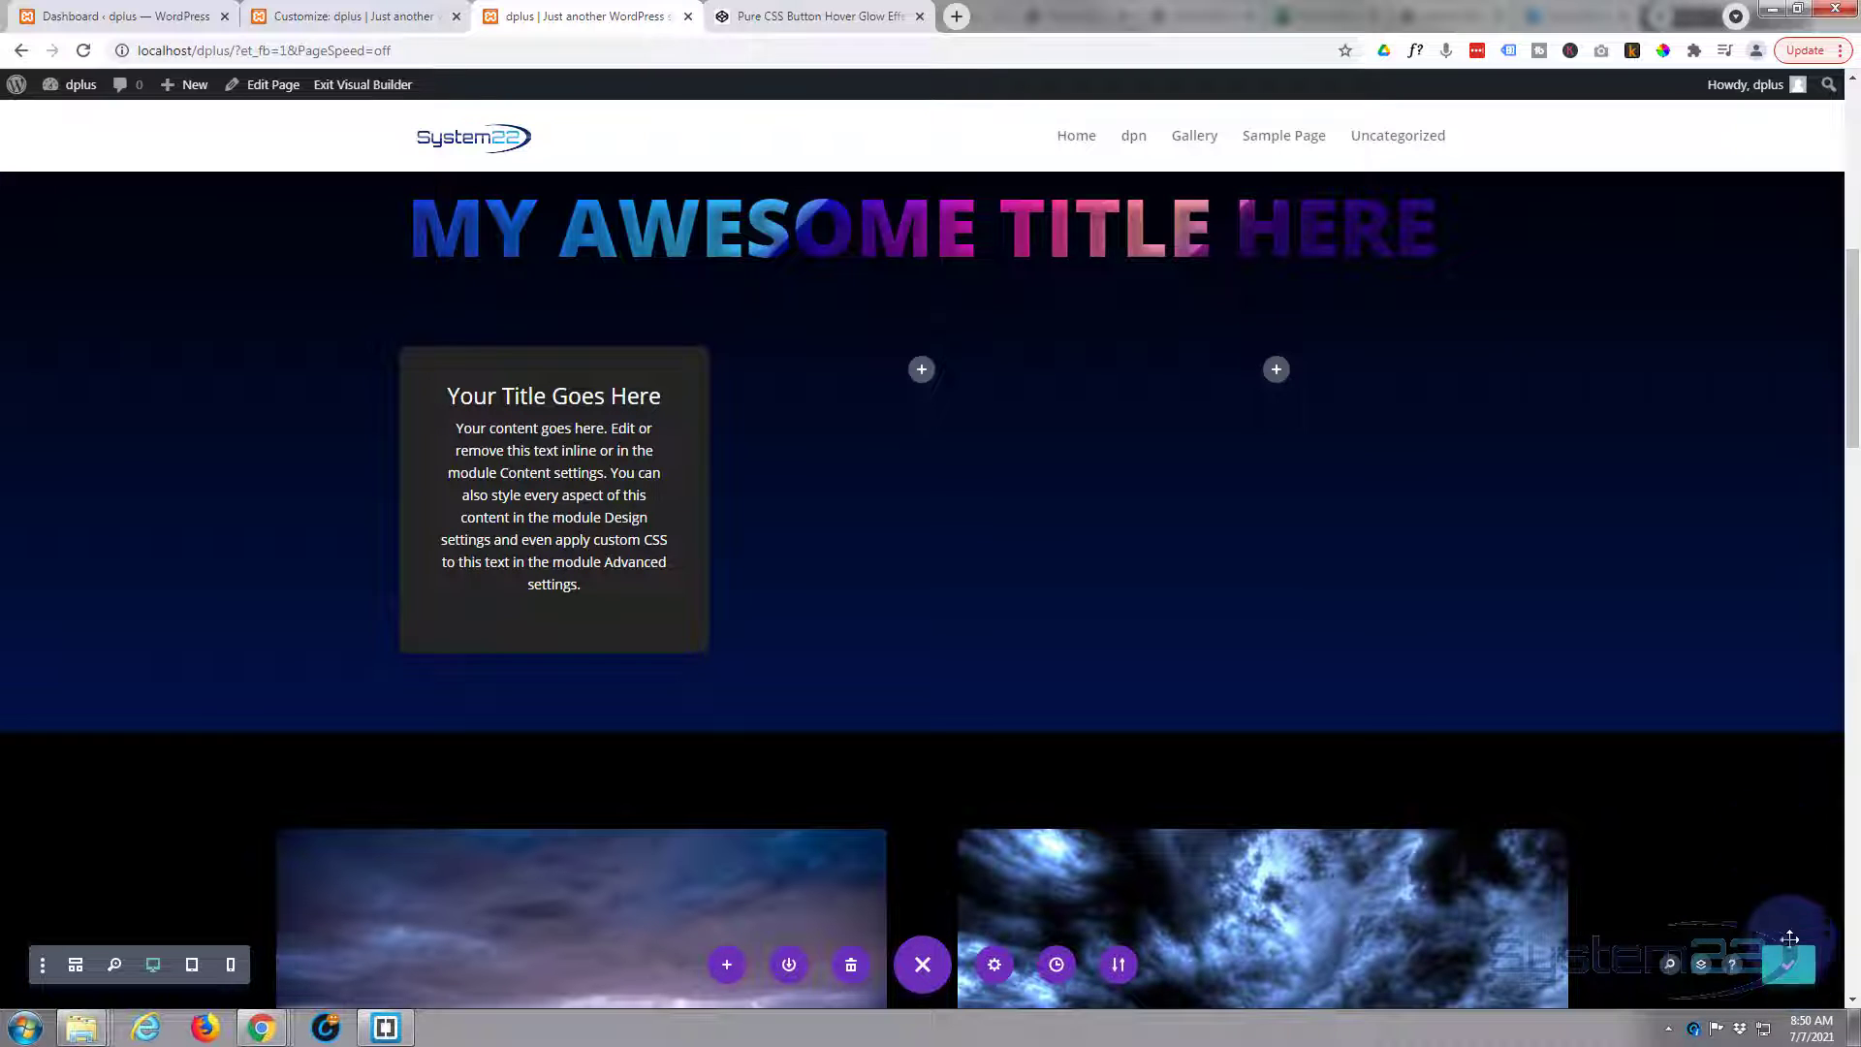
pyautogui.click(81, 51)
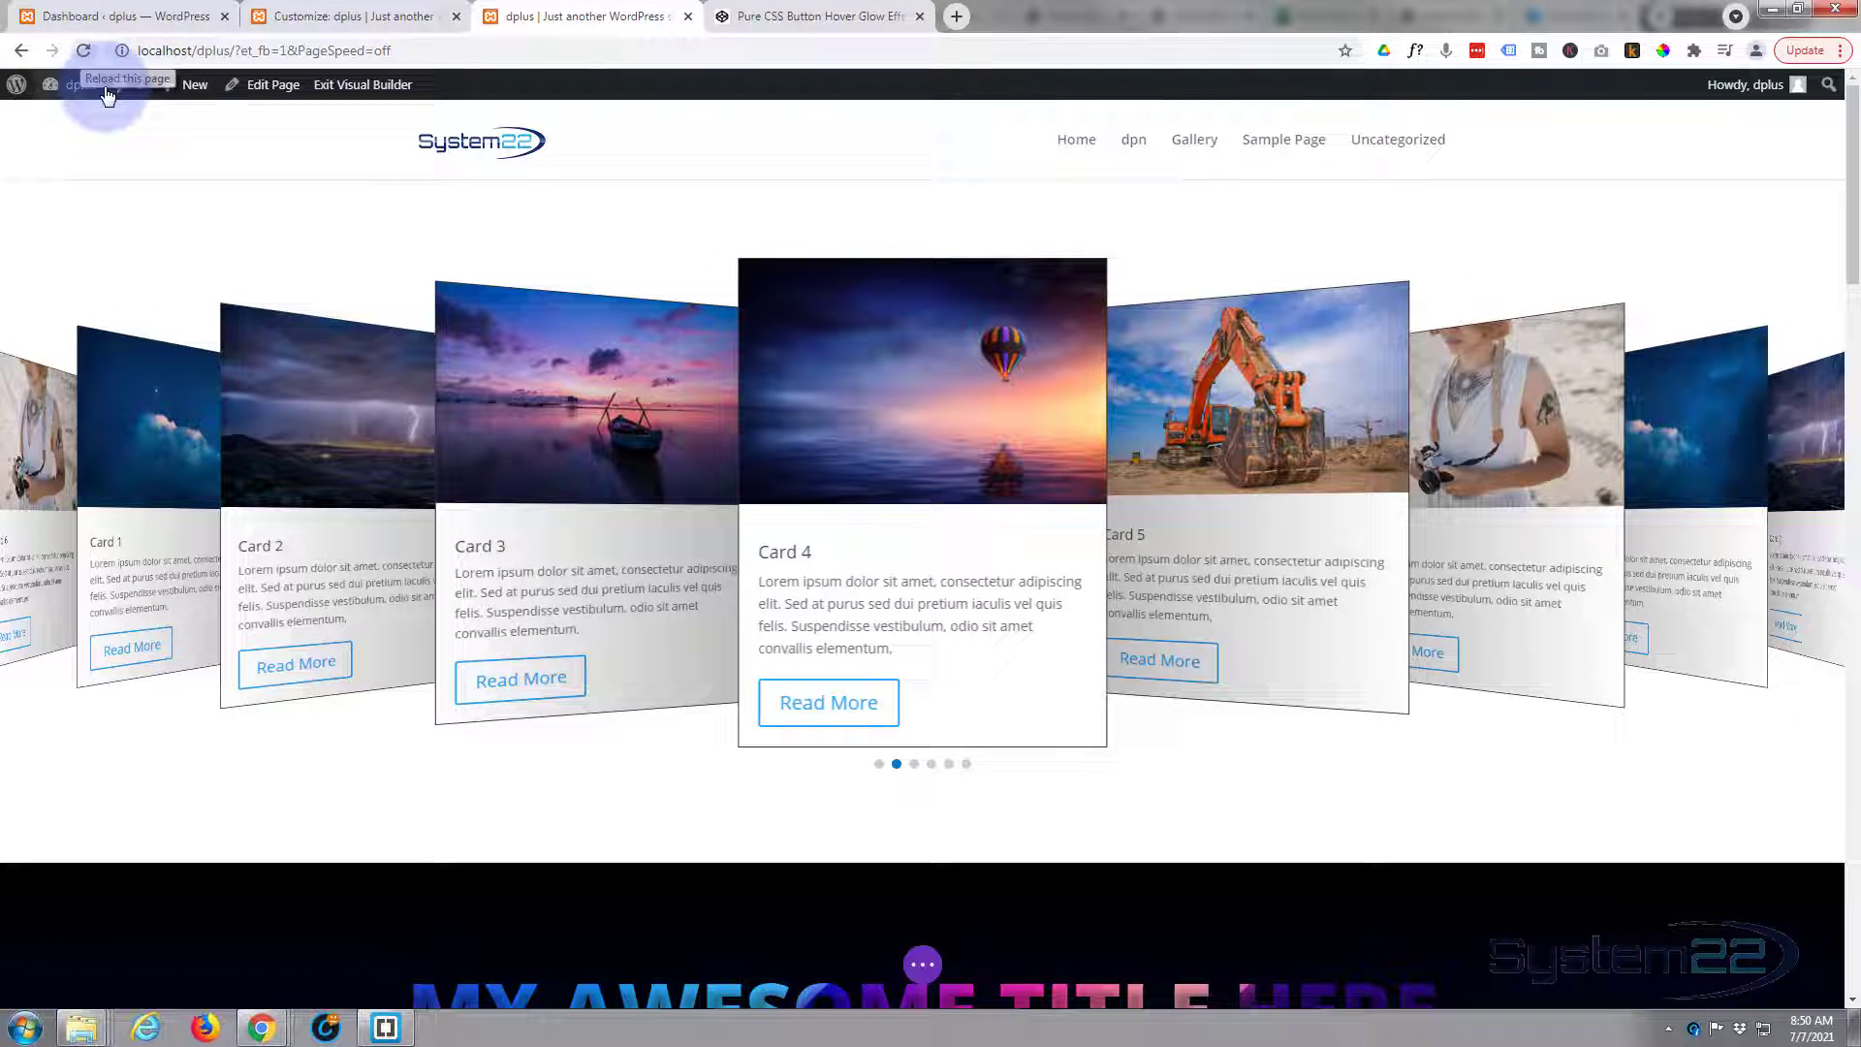
# Open the bottom page-settings bar and use Exit Visual Builder to reach the live page
pyautogui.scroll(-6, 428, 615)
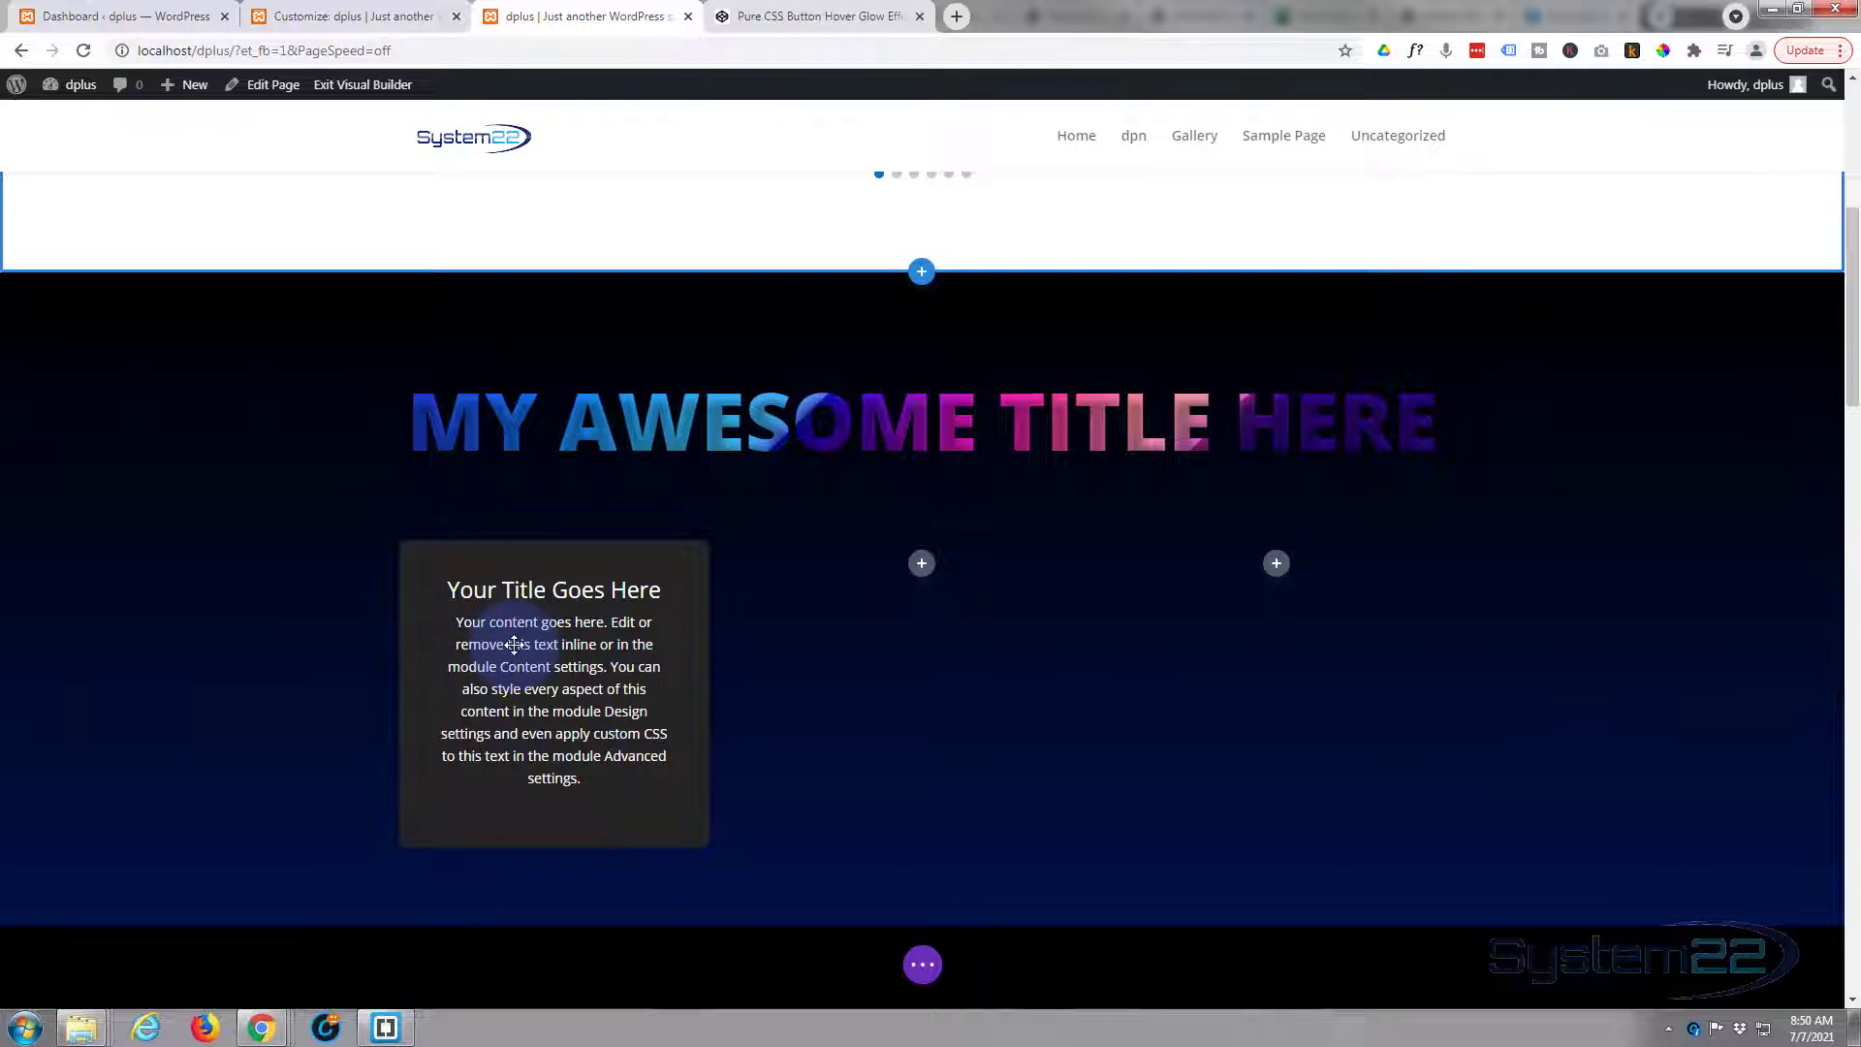
pyautogui.moveTo(515, 646)
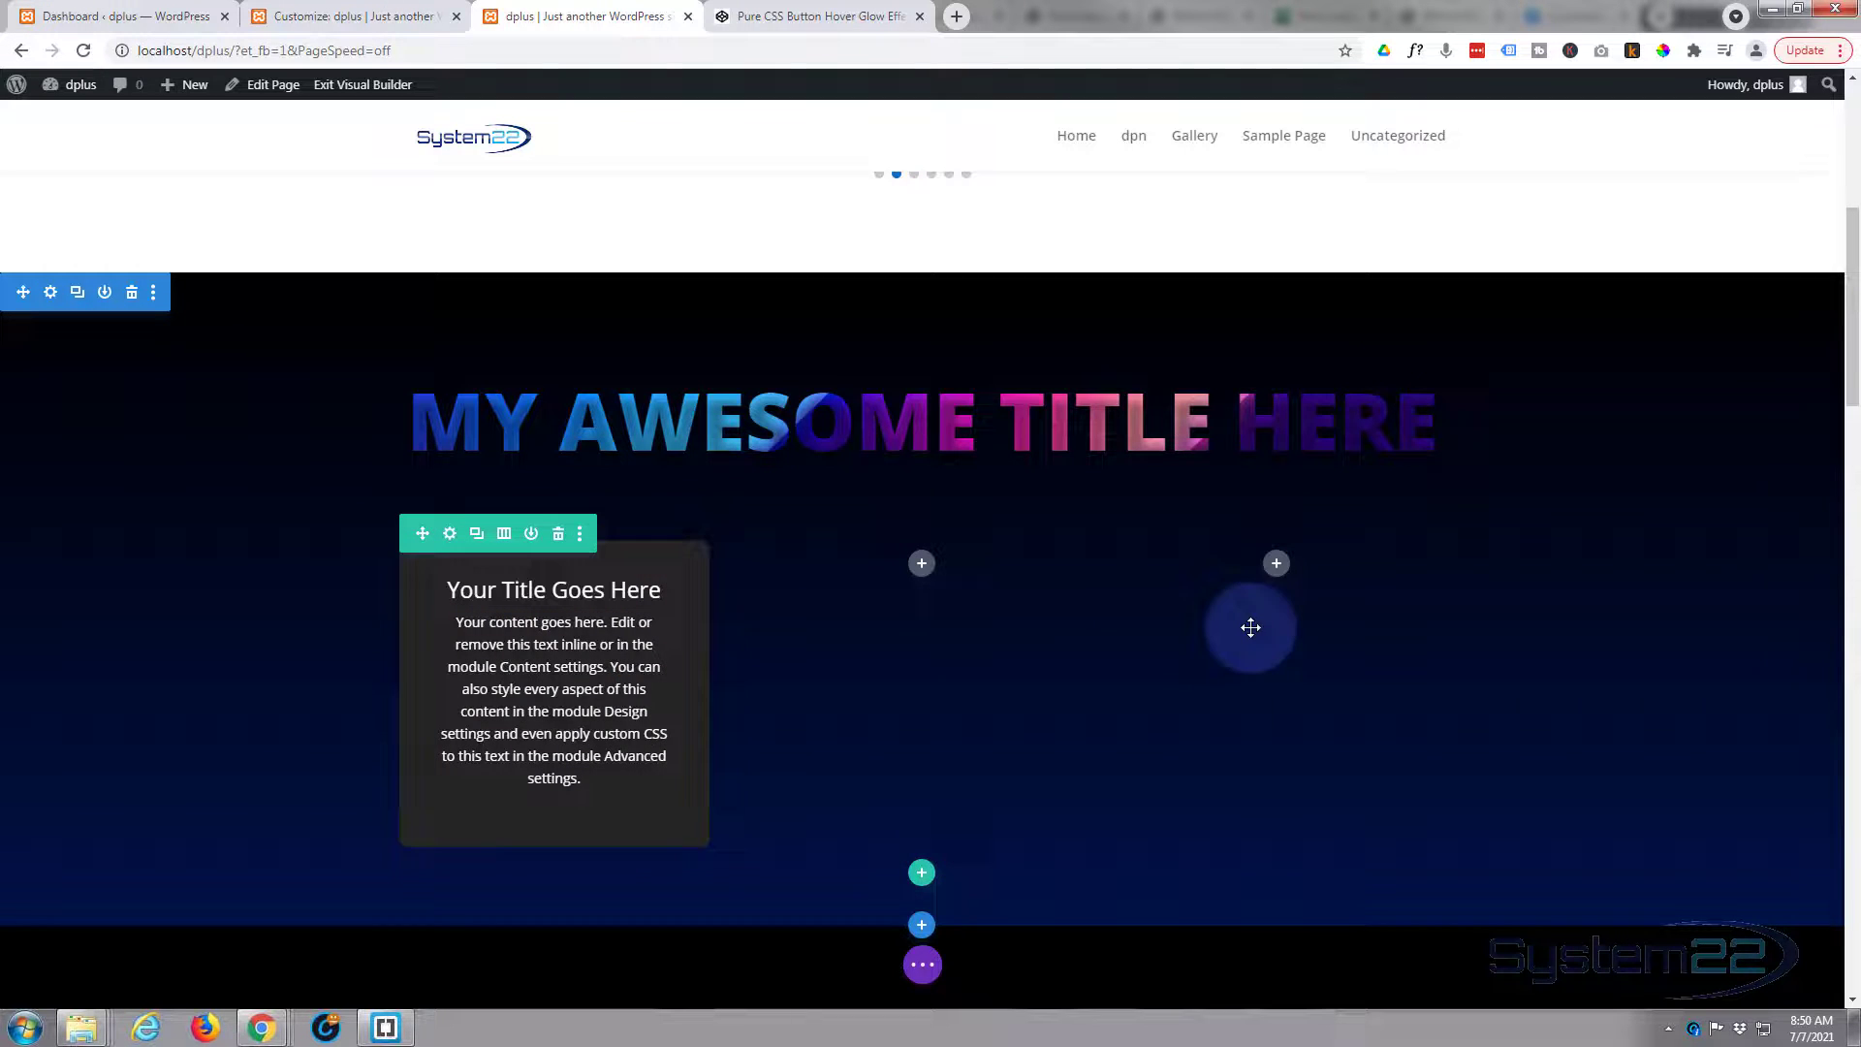
pyautogui.click(926, 970)
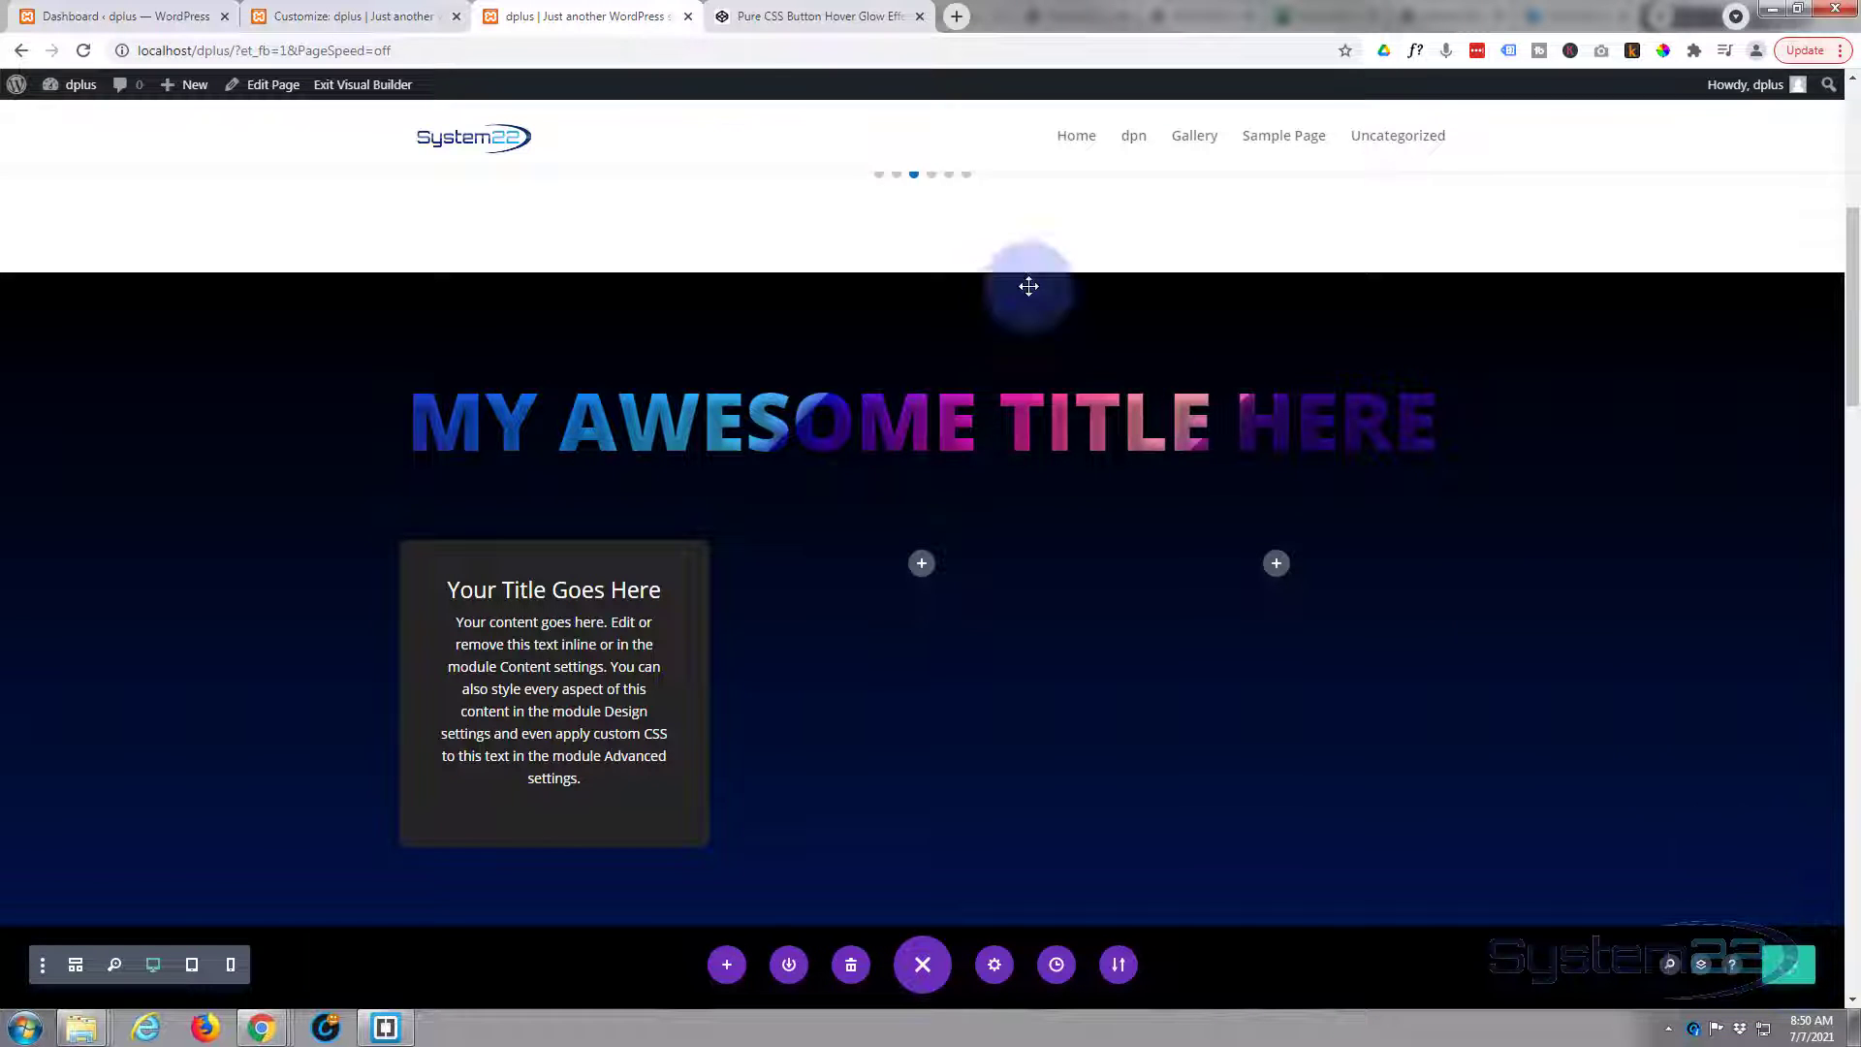
pyautogui.click(341, 87)
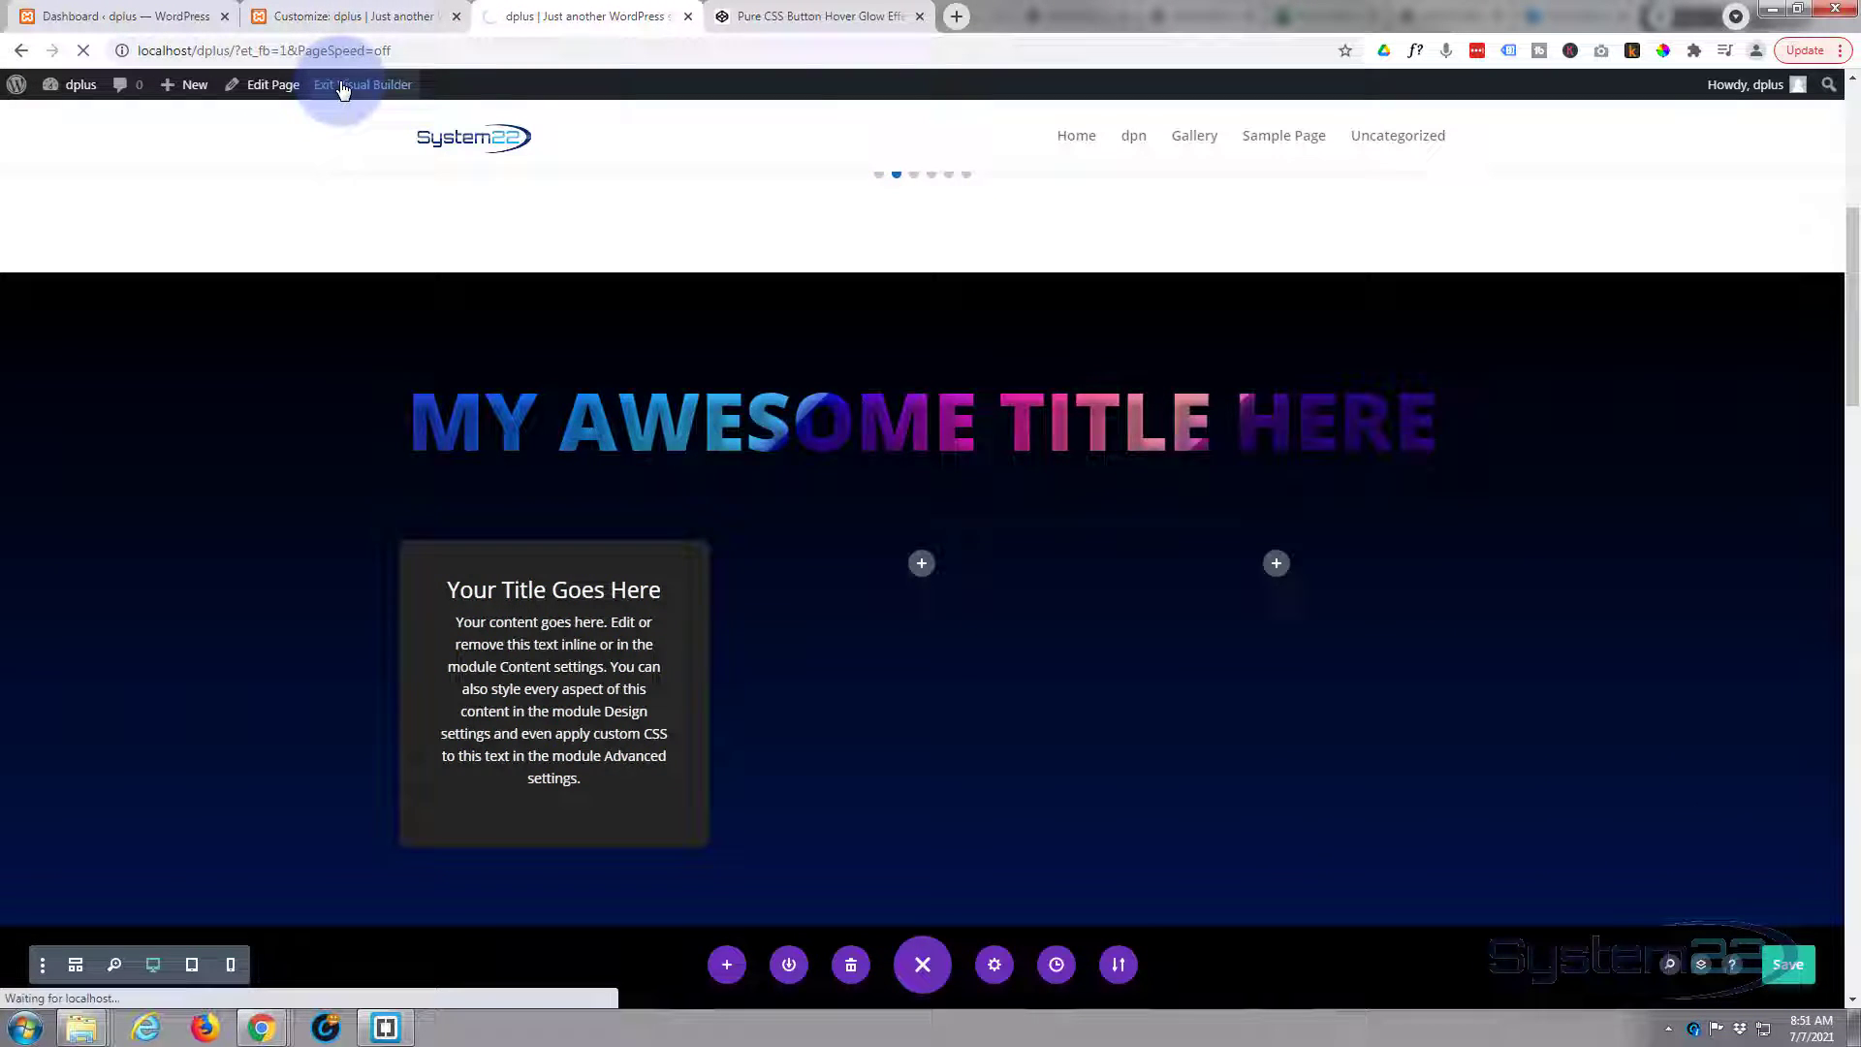
# Check the dark Call To Action's animated glow border on the live page, then re-enable the Visual Builder
pyautogui.scroll(-2, 490, 437)
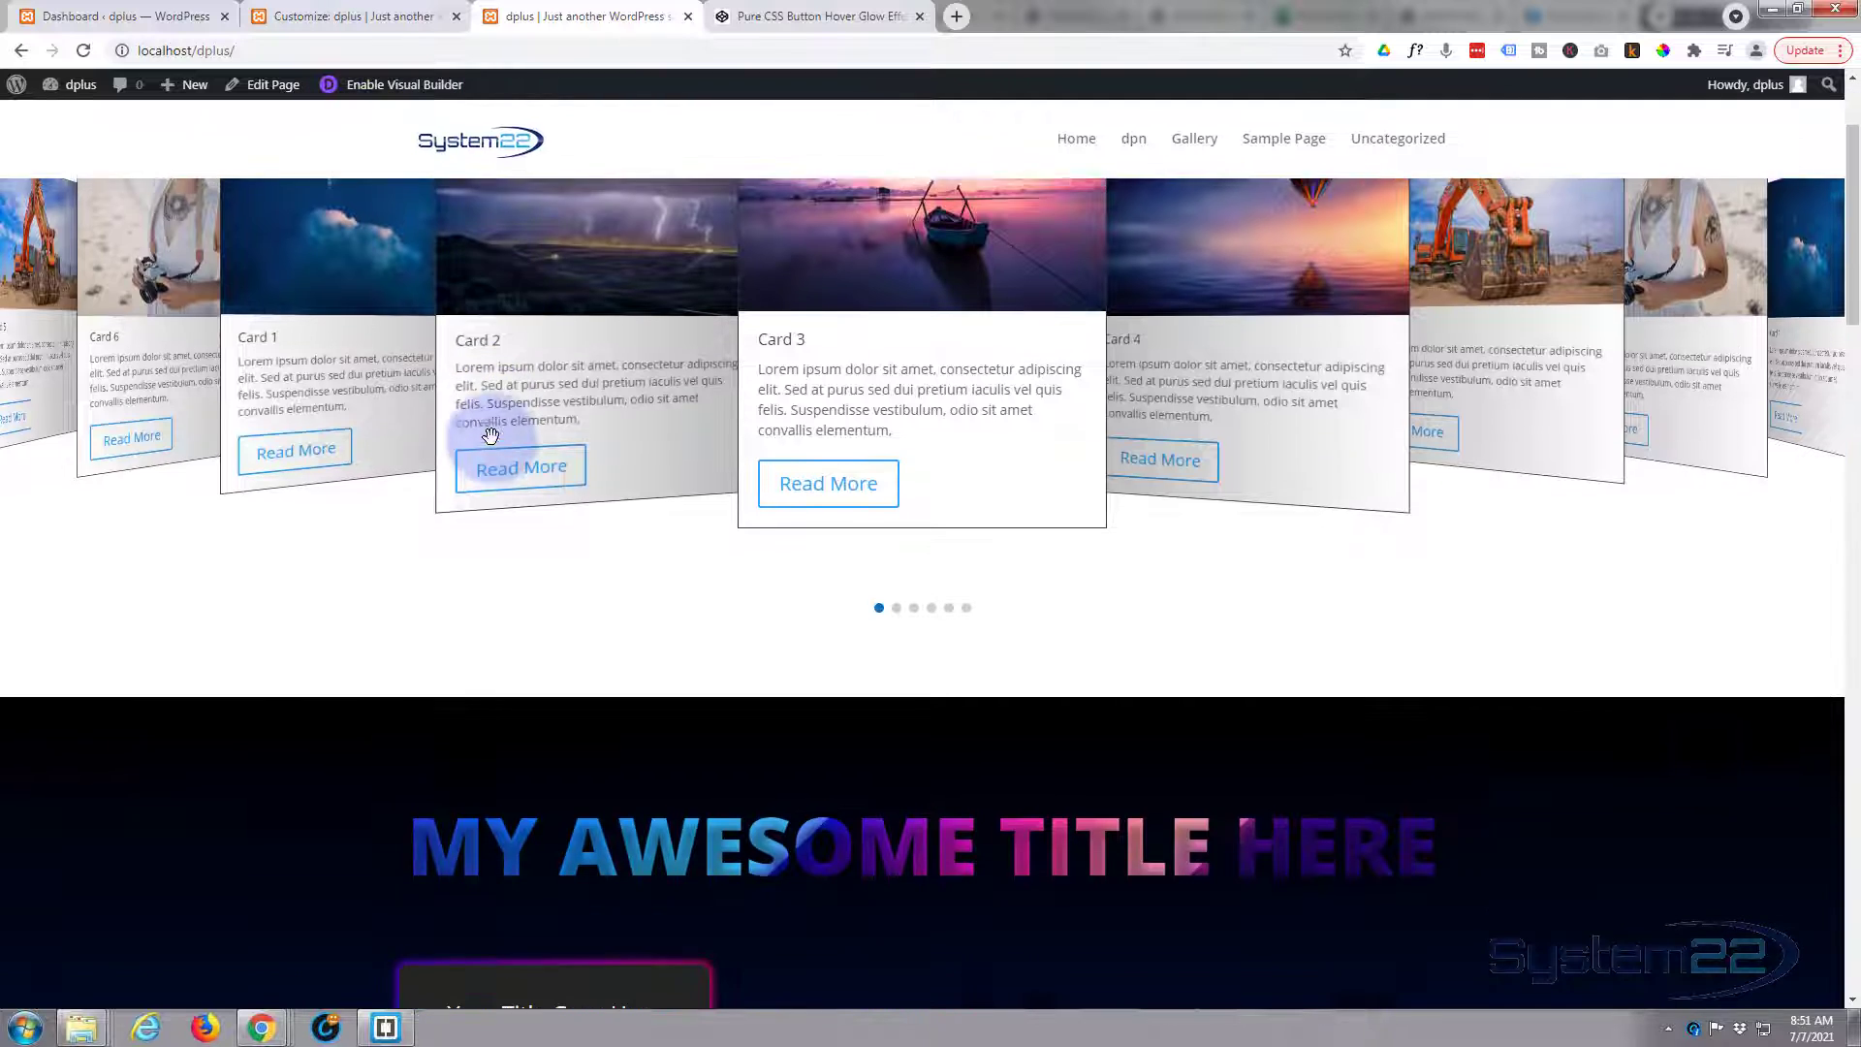
pyautogui.scroll(-4, 490, 436)
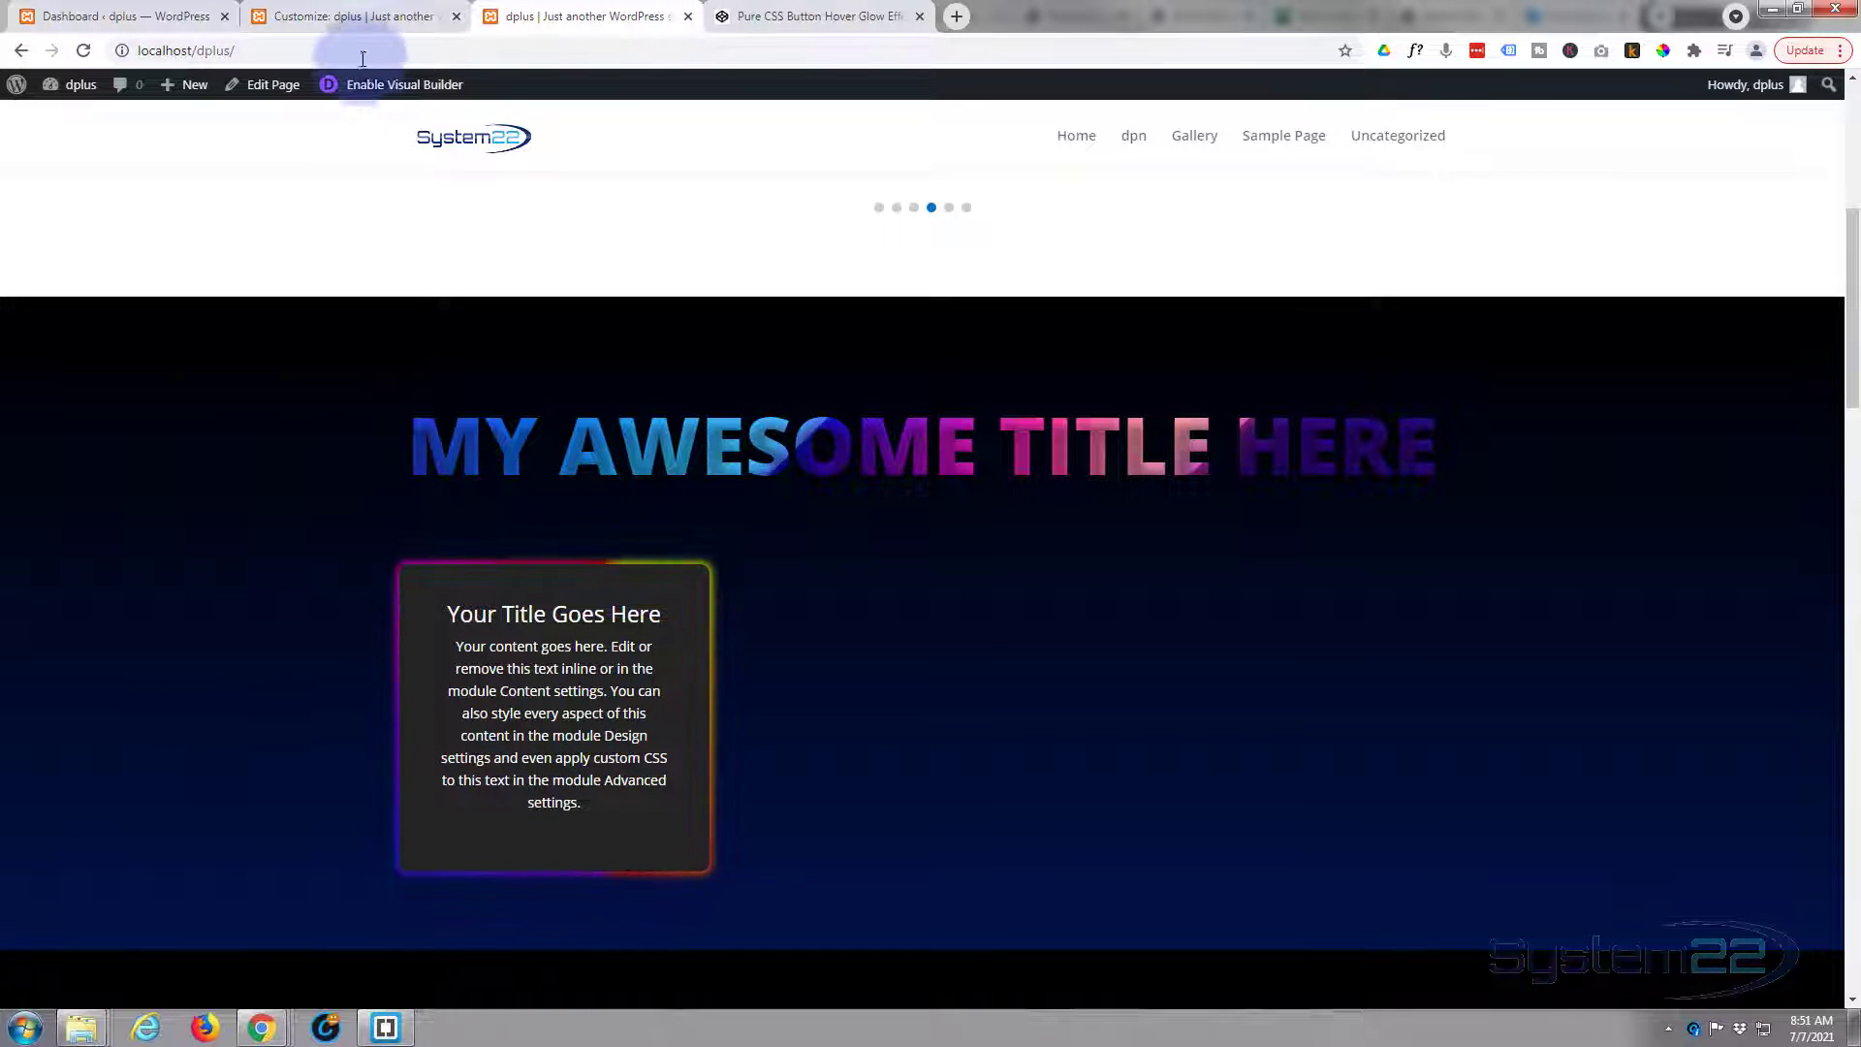
pyautogui.click(379, 89)
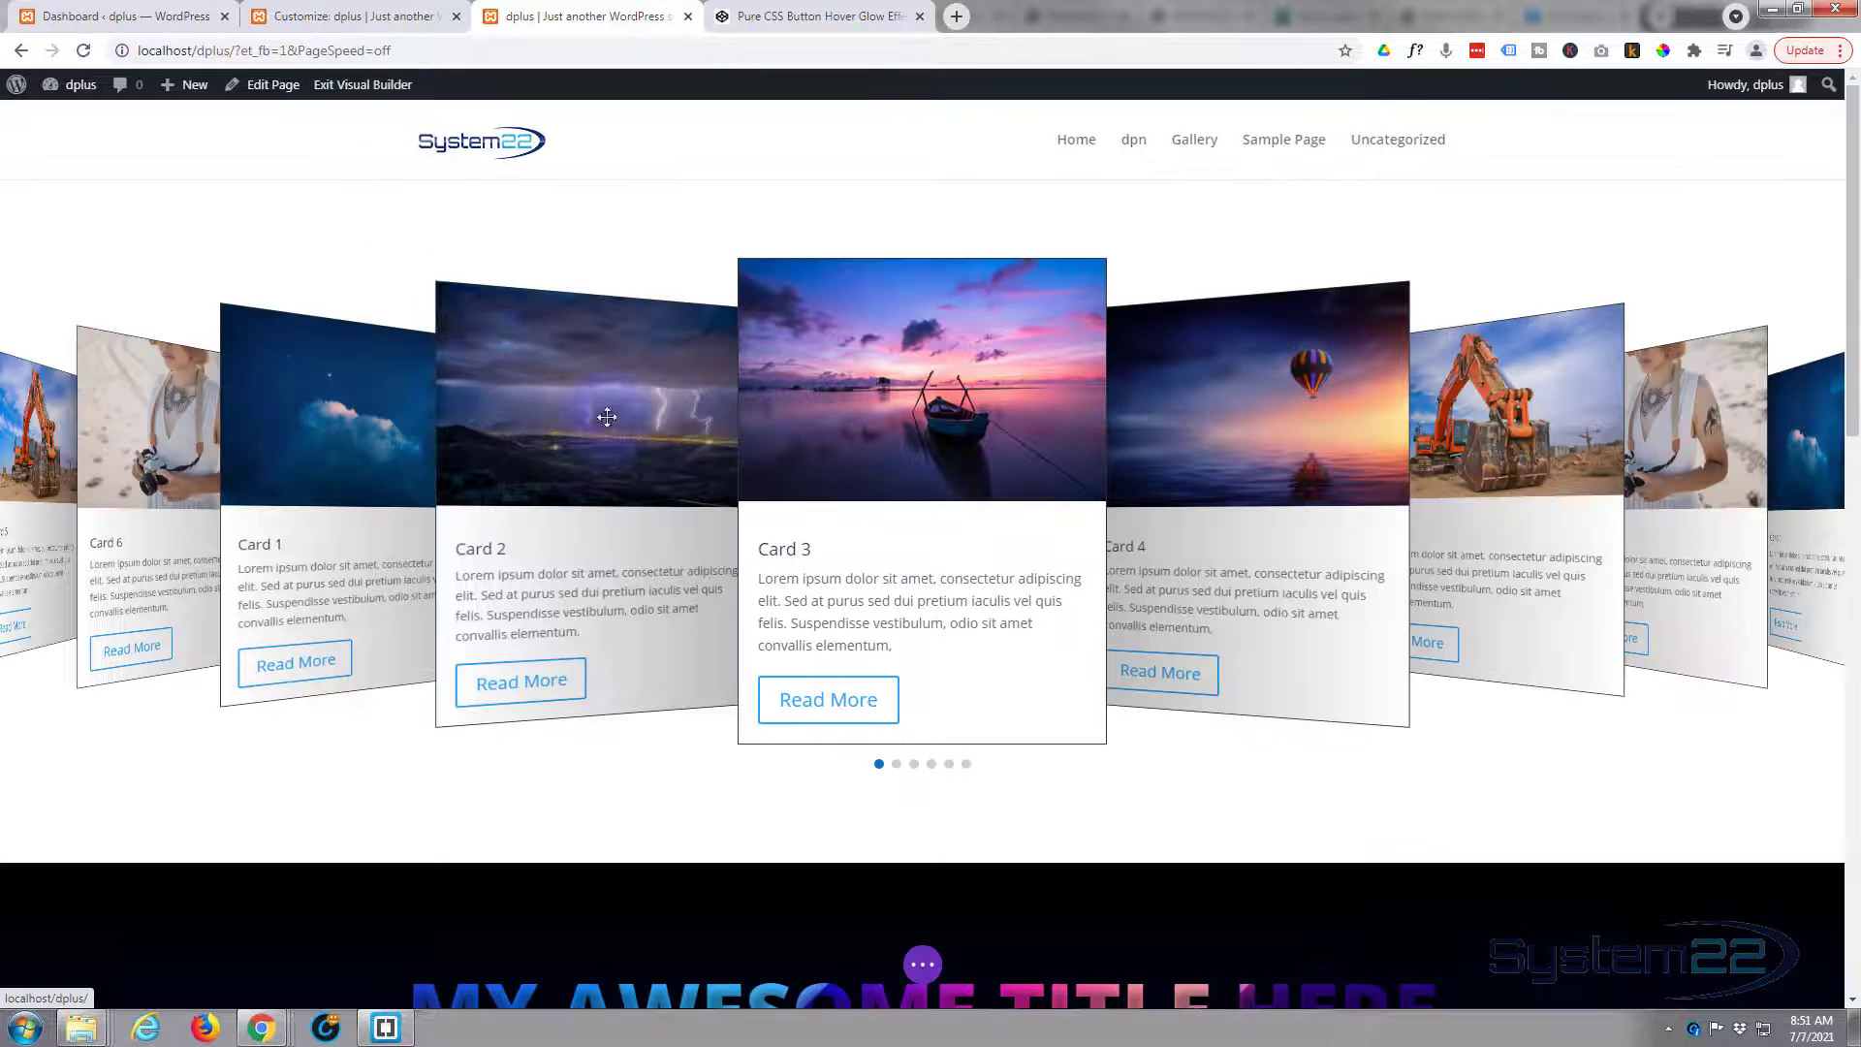
# Duplicate the glowframe Call To Action and place copies in the second and third columns
pyautogui.scroll(-3, 758, 494)
pyautogui.scroll(-5, 758, 494)
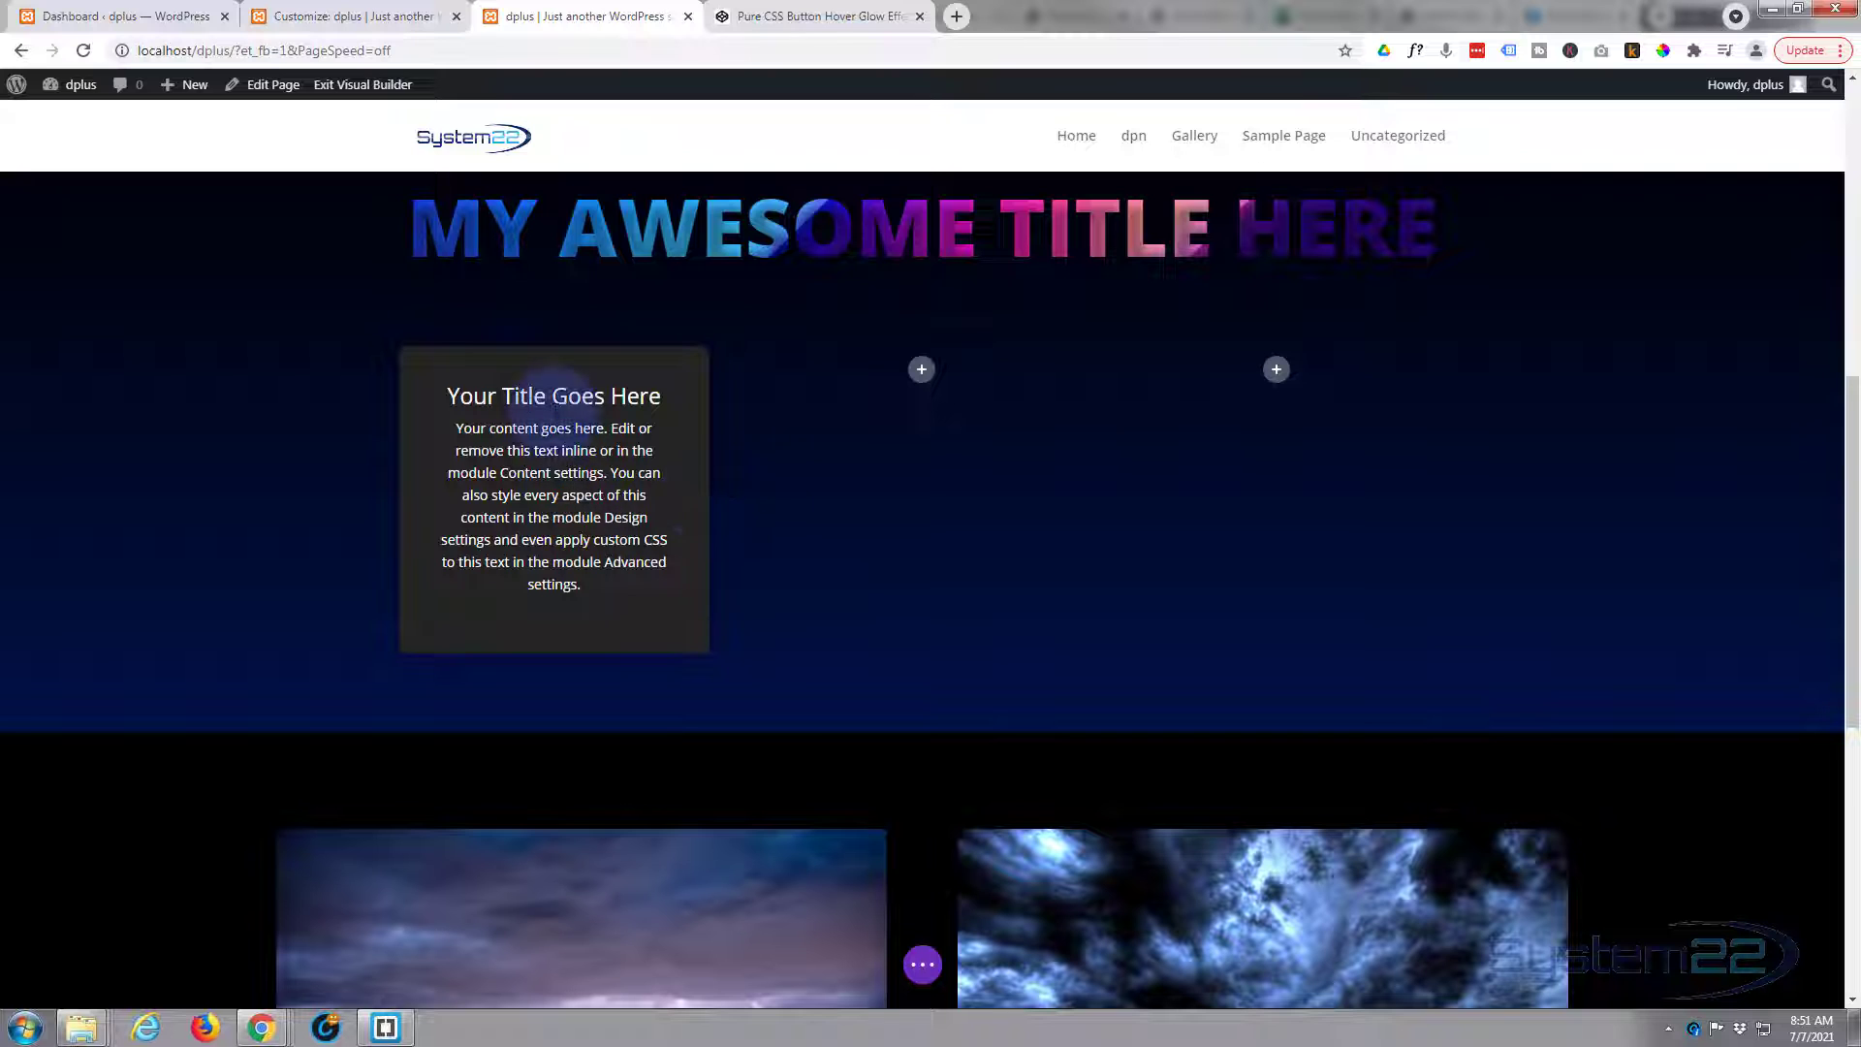
pyautogui.moveTo(543, 403)
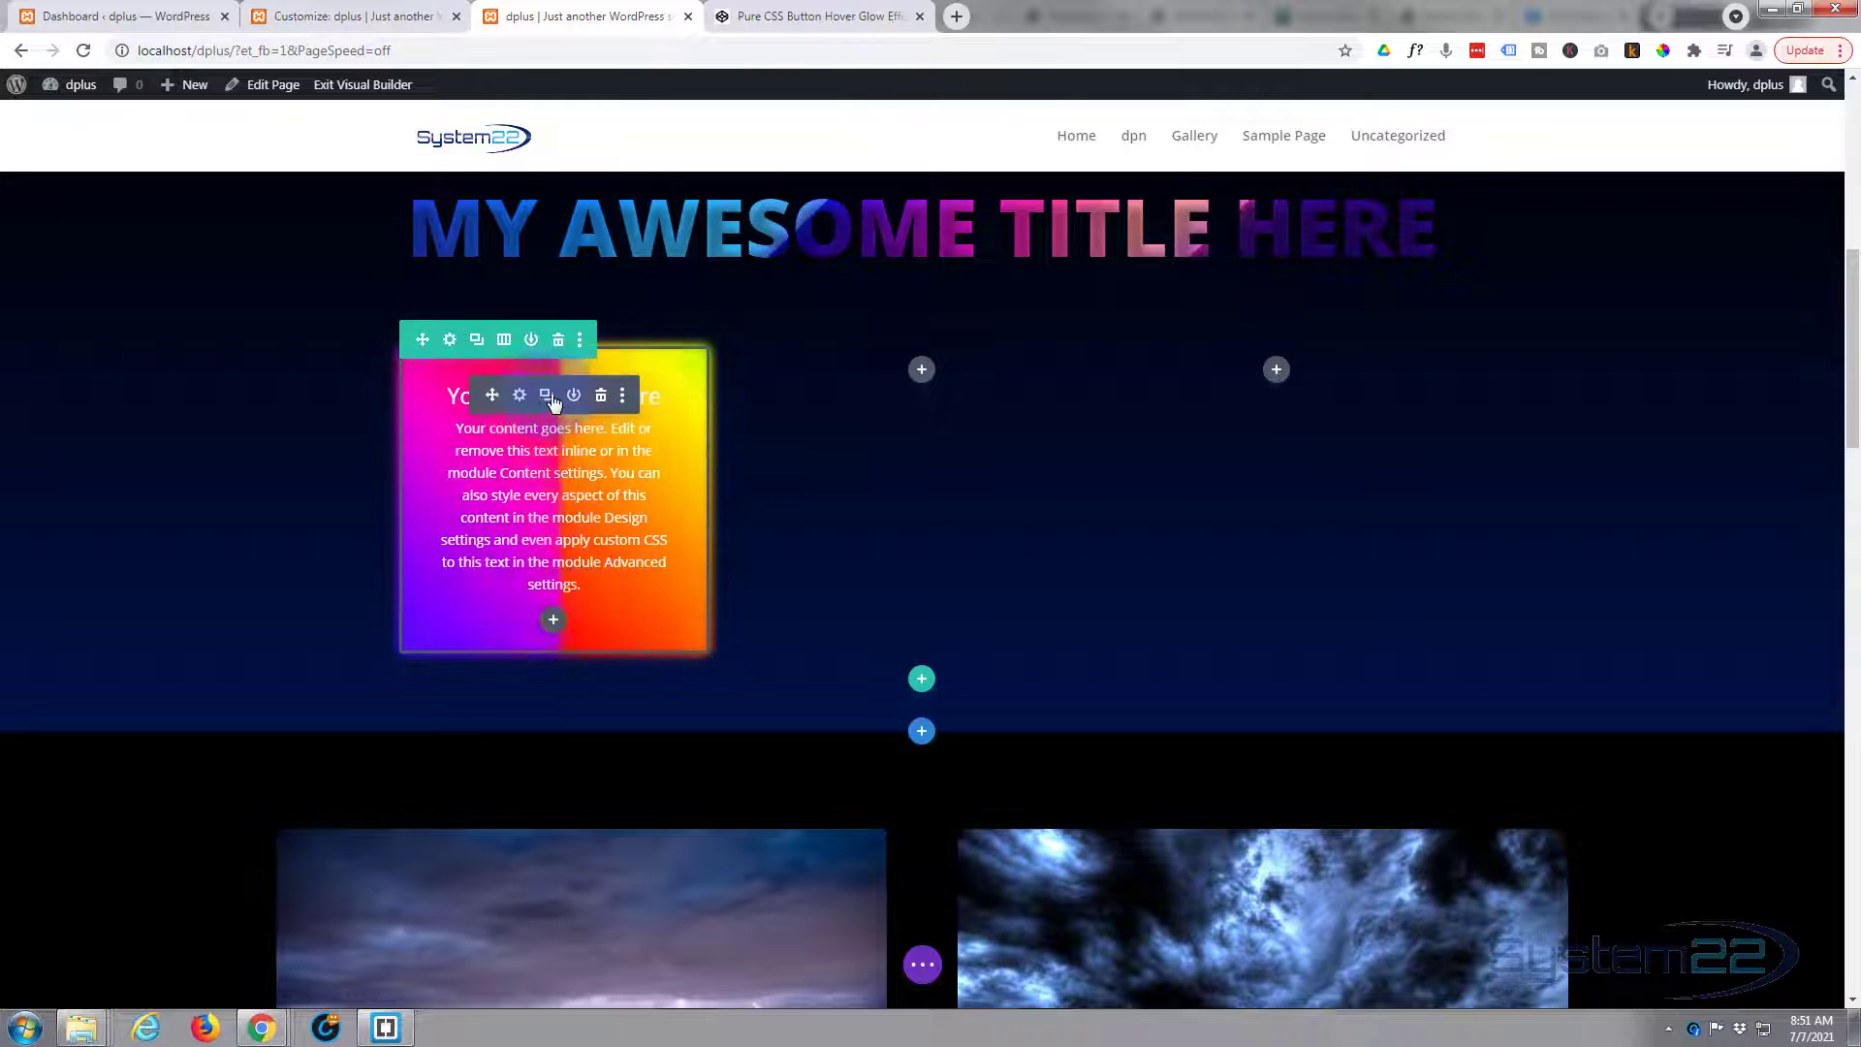
pyautogui.click(548, 396)
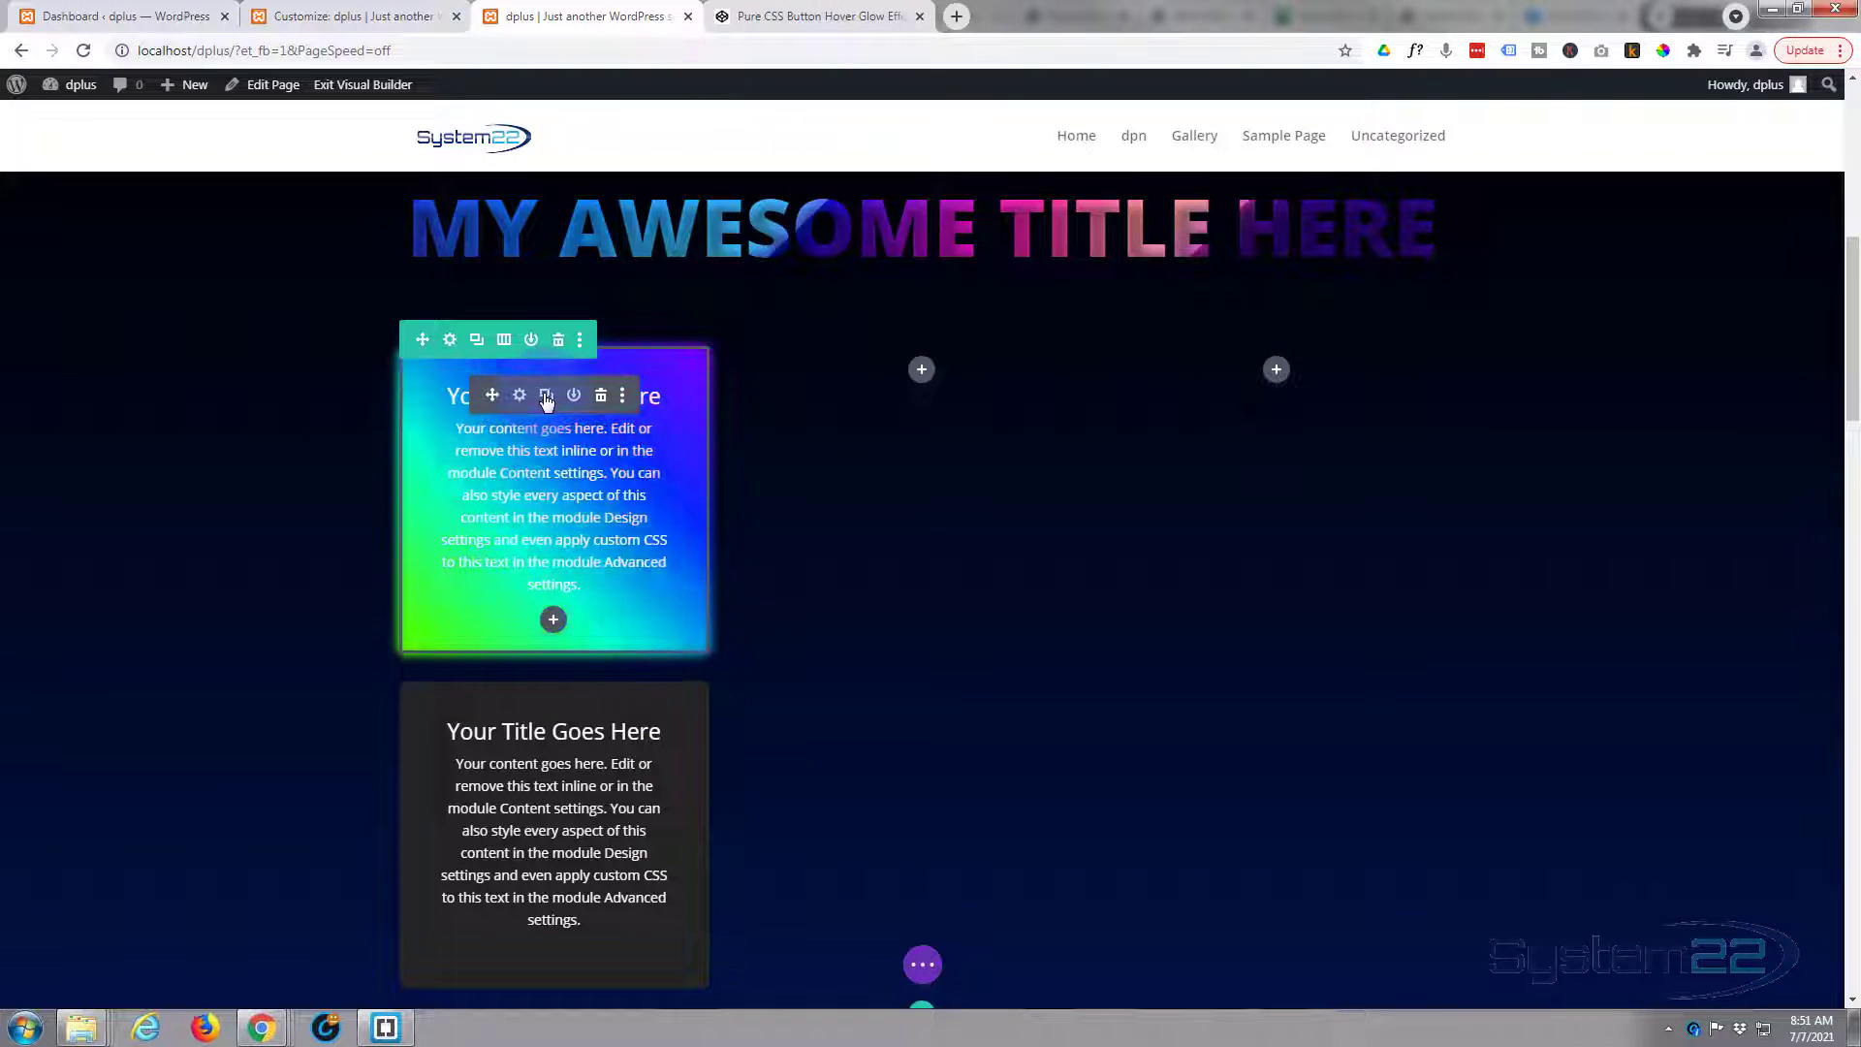
pyautogui.moveTo(493, 394); pyautogui.dragTo(894, 376)
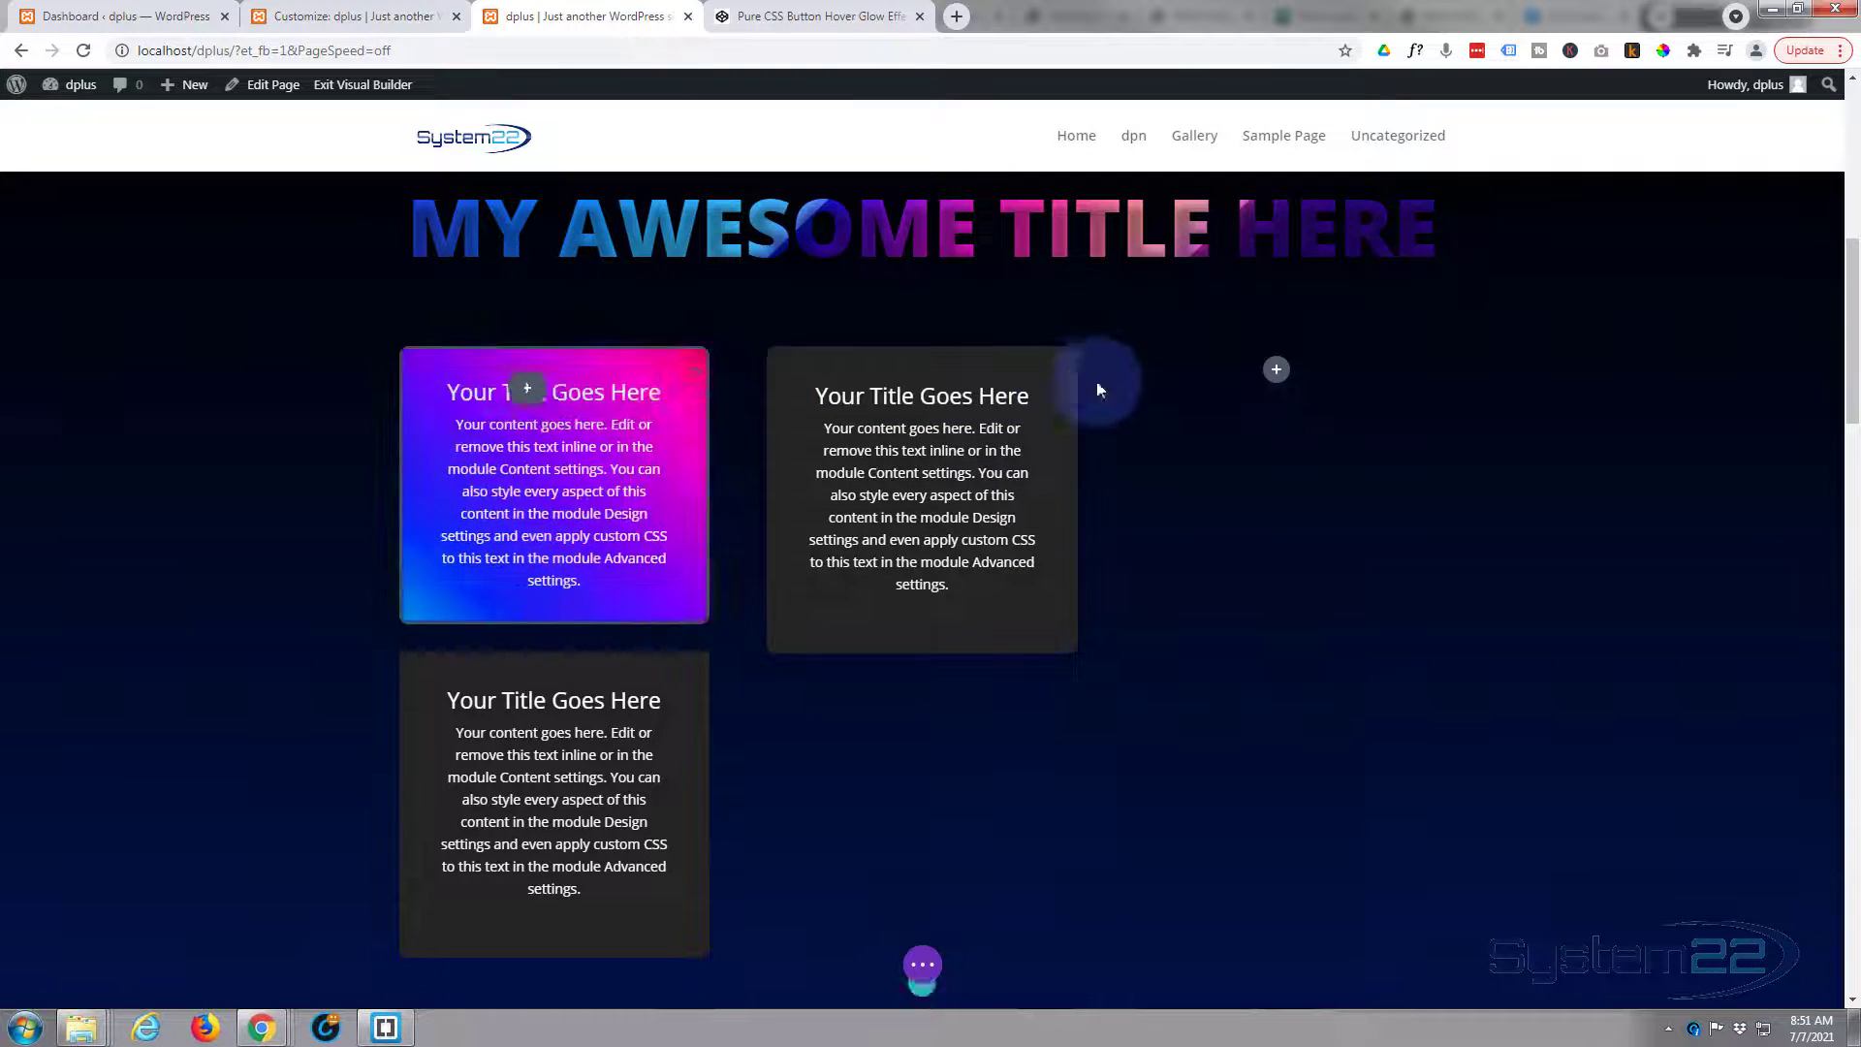
pyautogui.moveTo(1268, 375); pyautogui.dragTo(1268, 376)
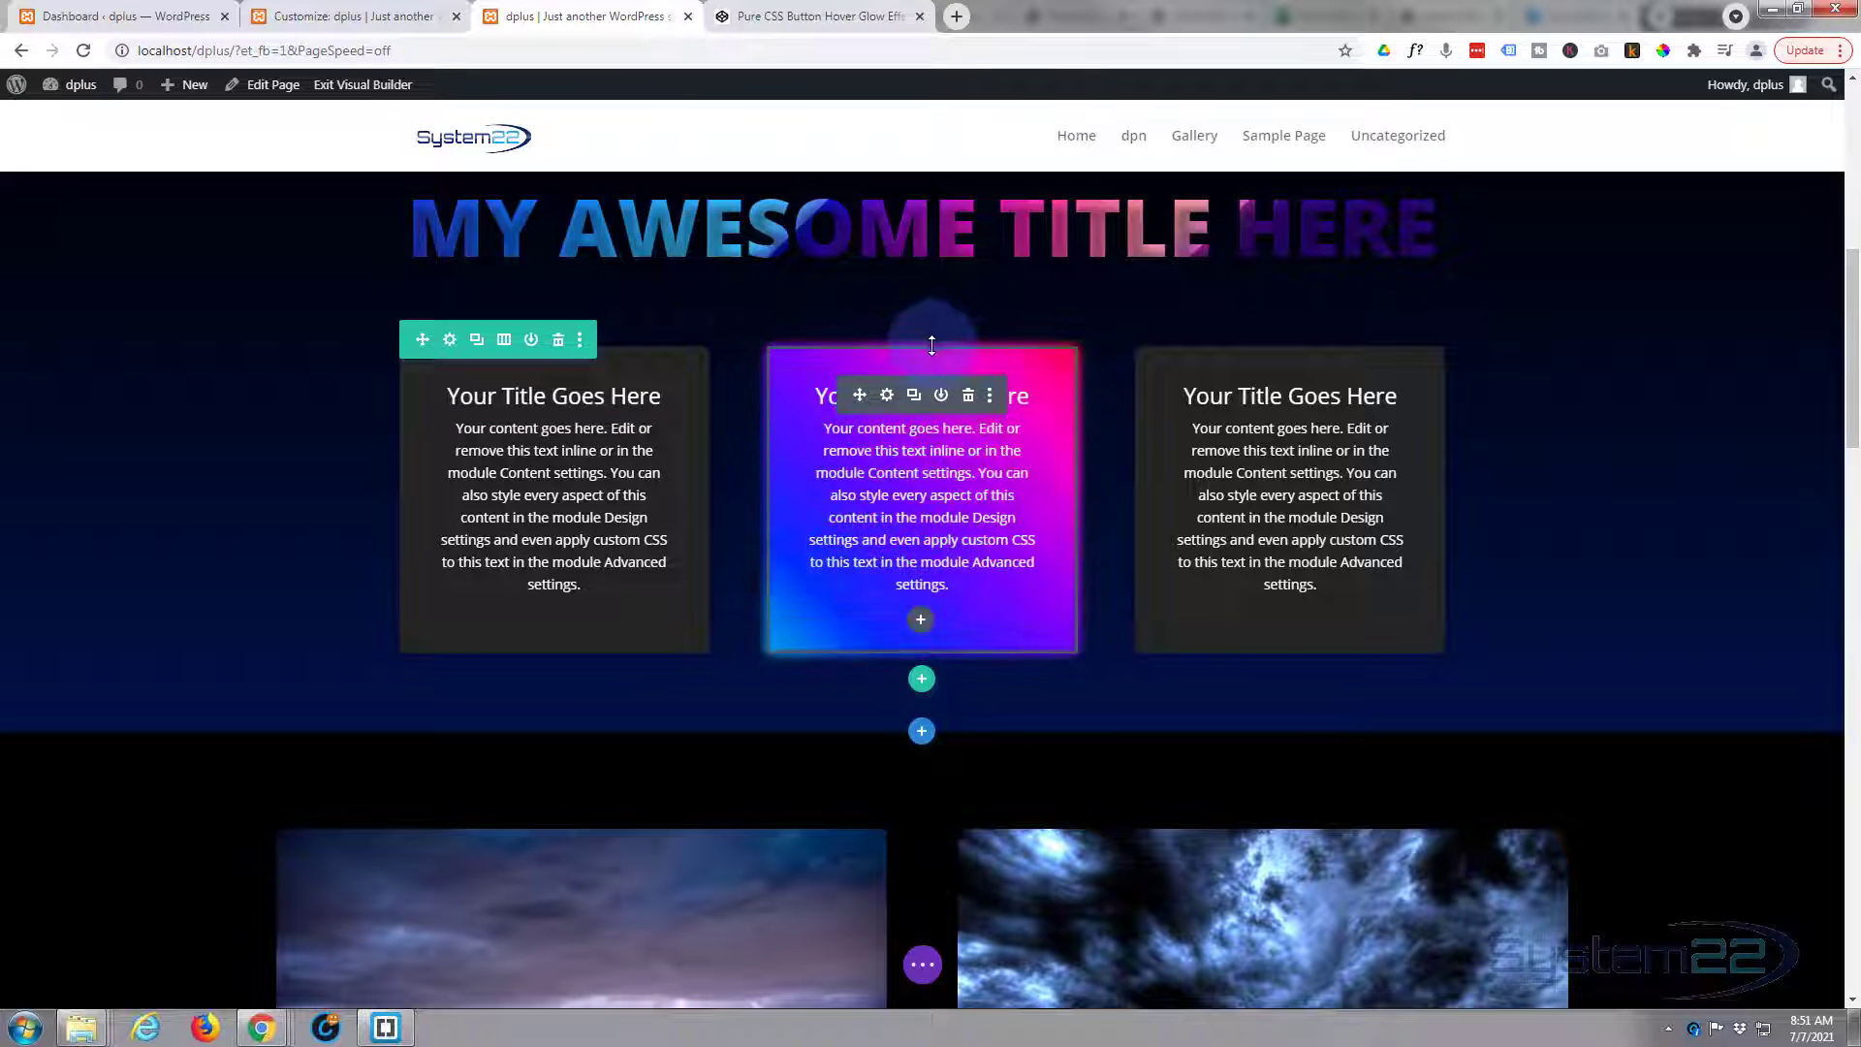
# Add a single full-width row with a Blurb module below the three cards
pyautogui.click(921, 680)
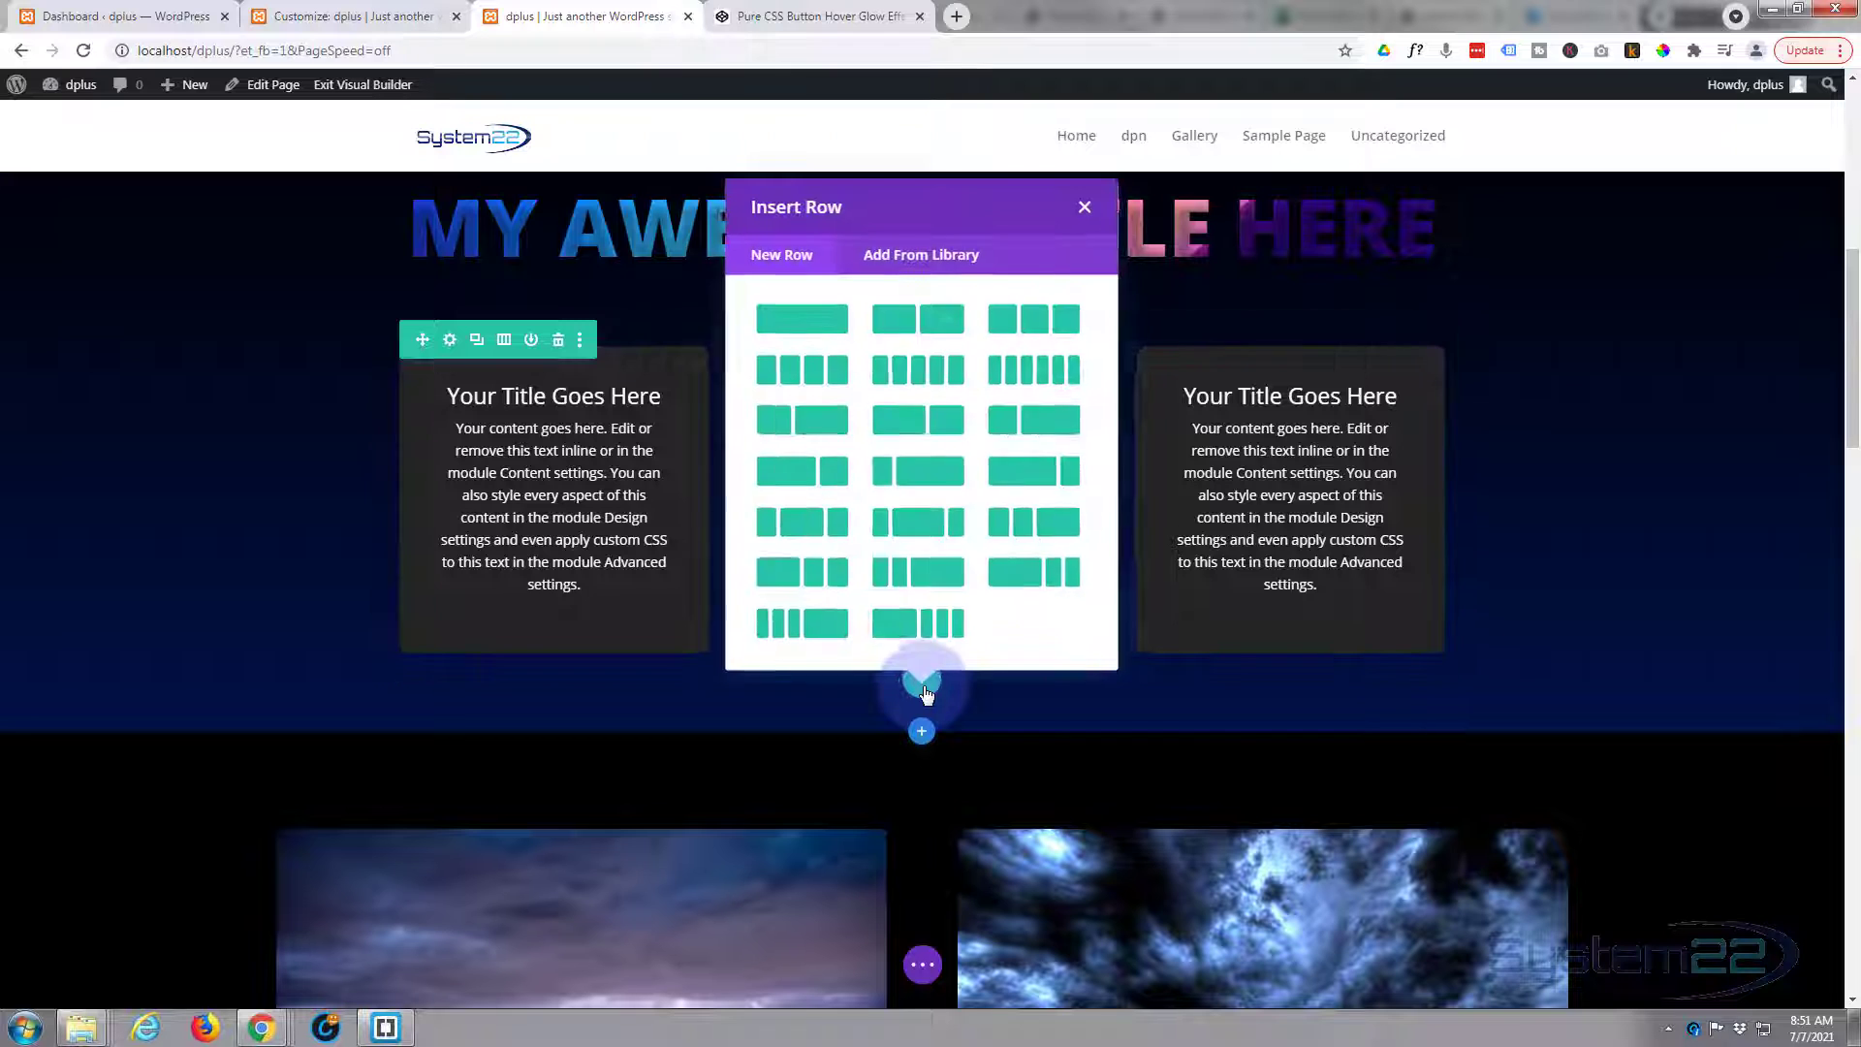
pyautogui.click(819, 332)
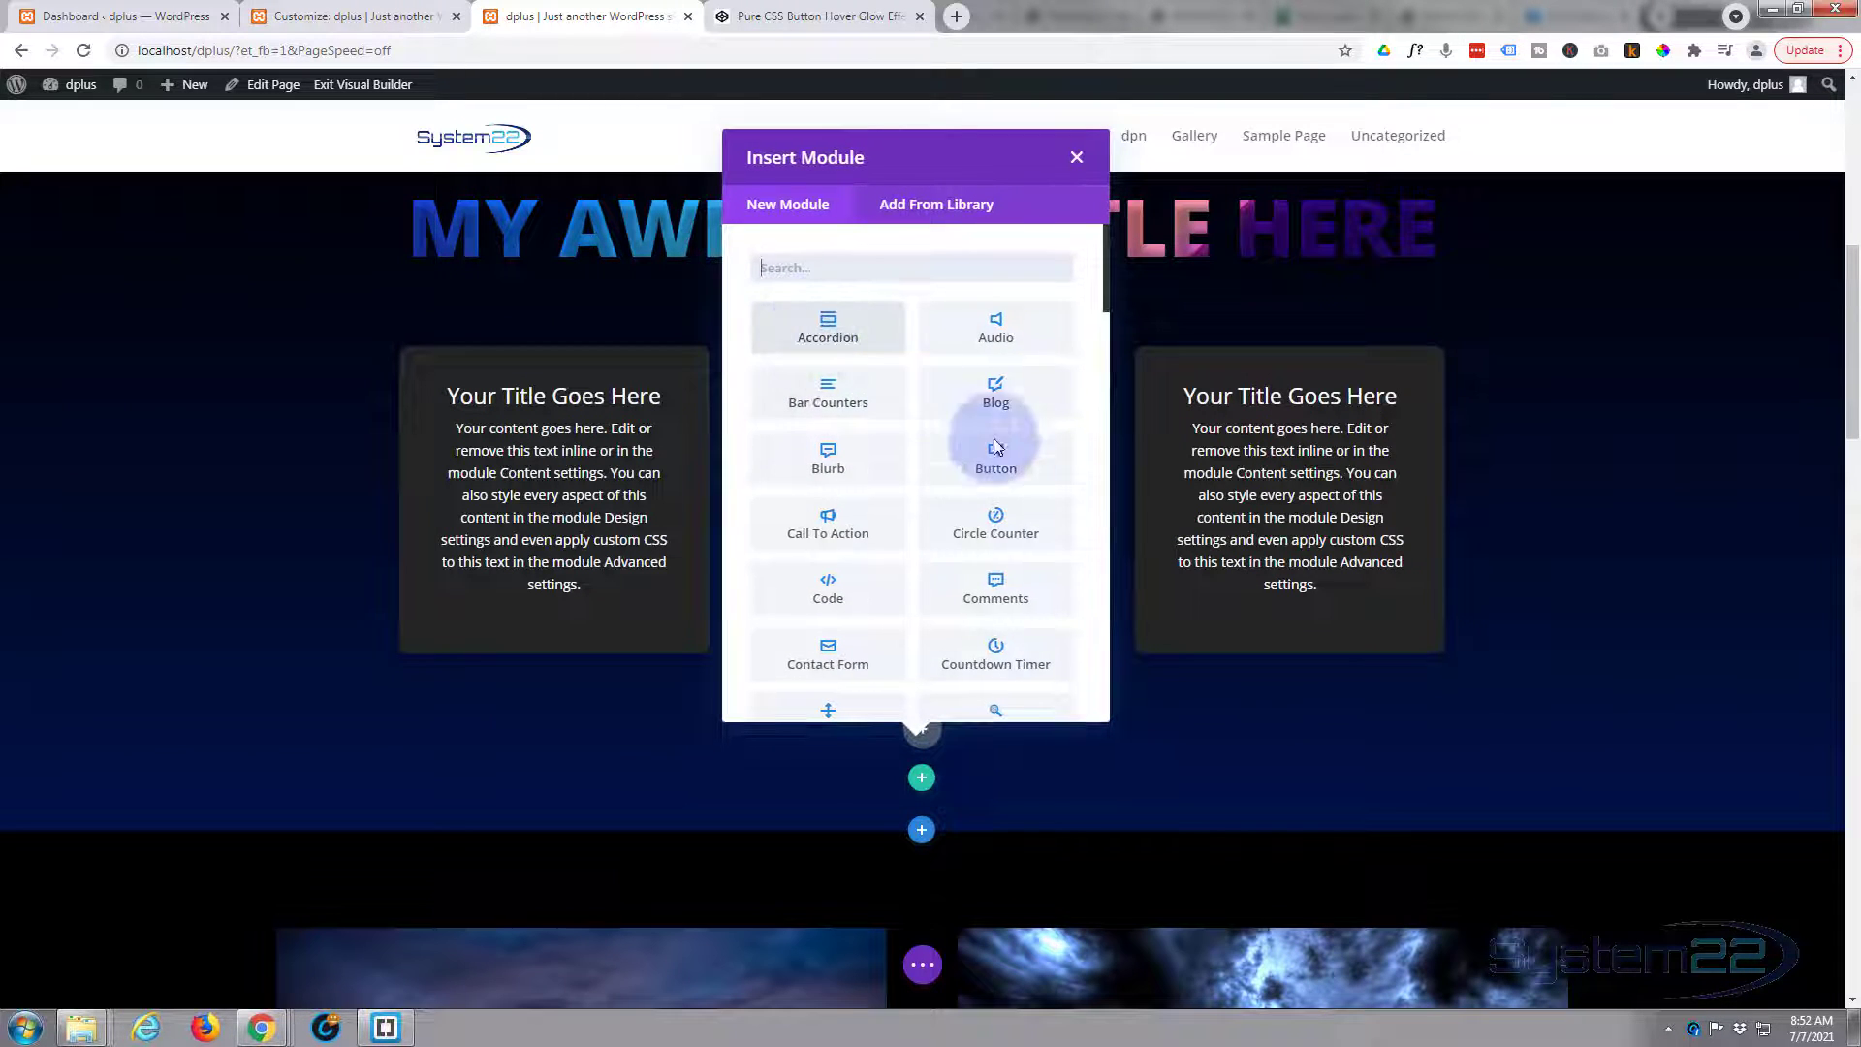
pyautogui.click(856, 456)
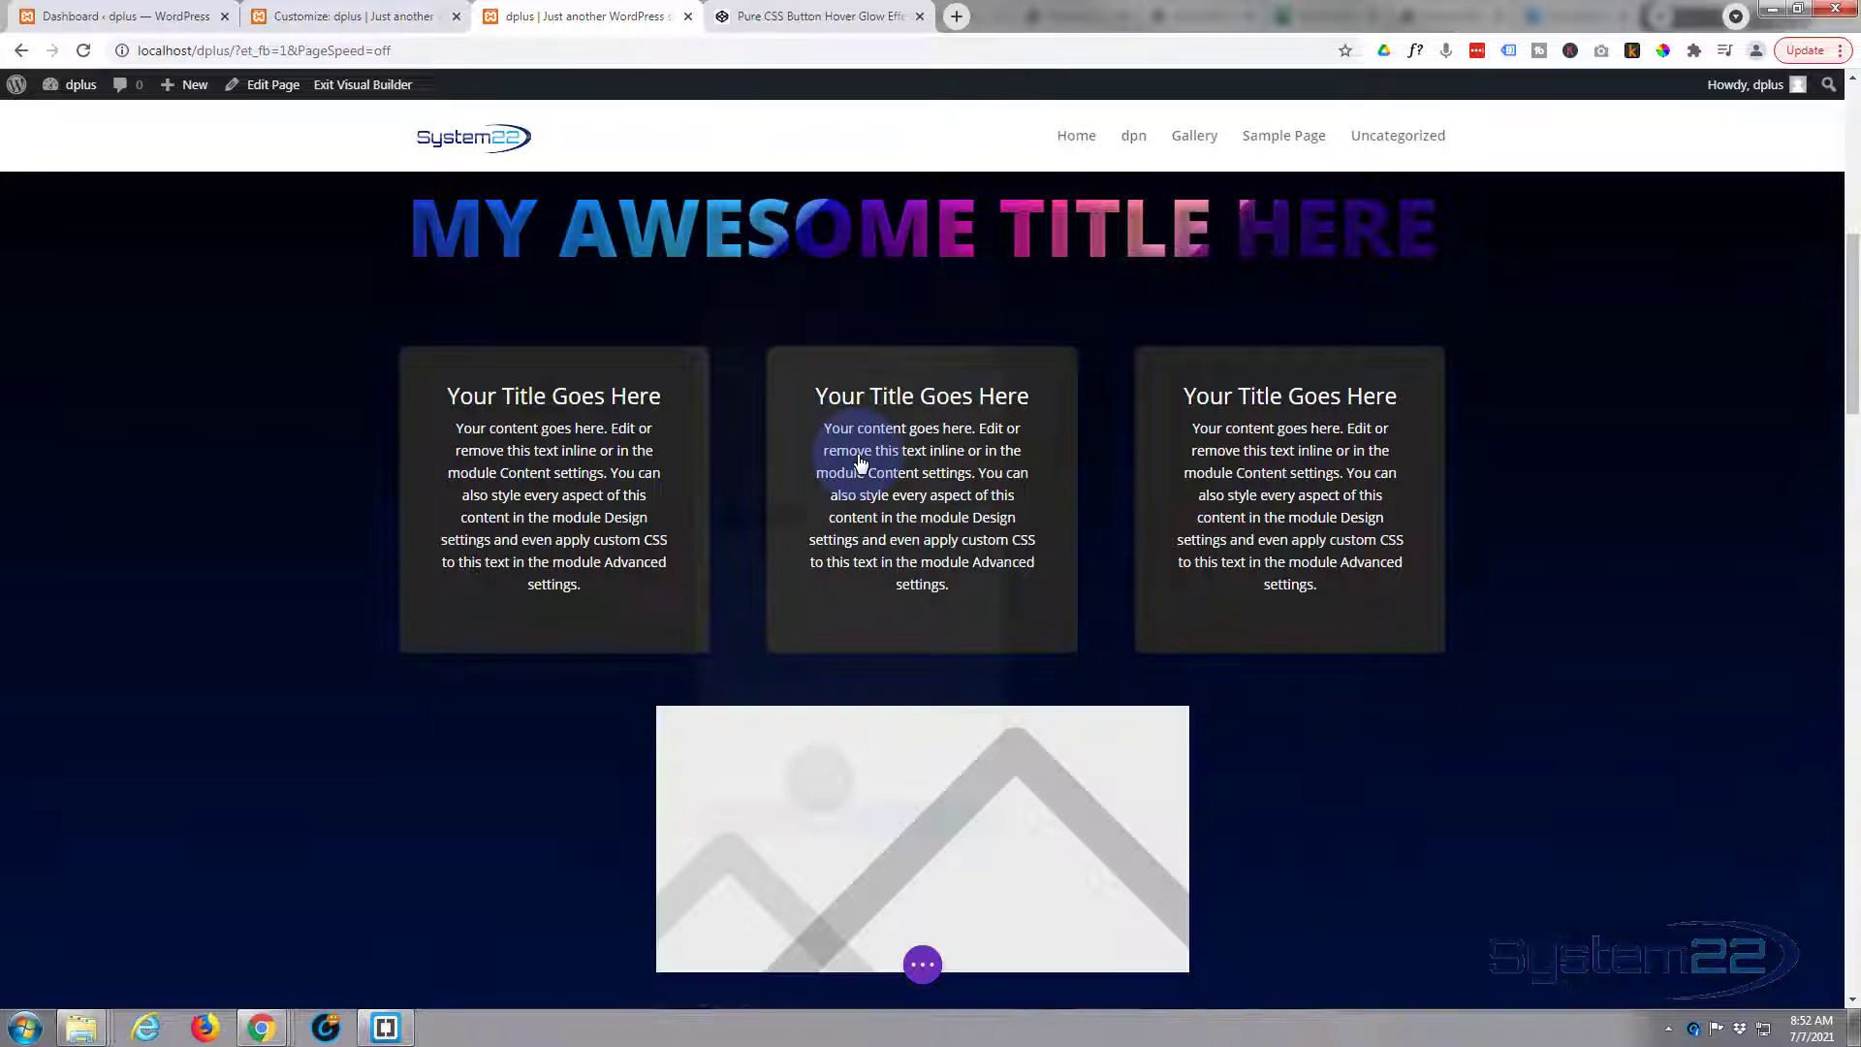
# Delete the blurb's image and set its background colour to dark grey #242424
pyautogui.scroll(-2, 810, 468)
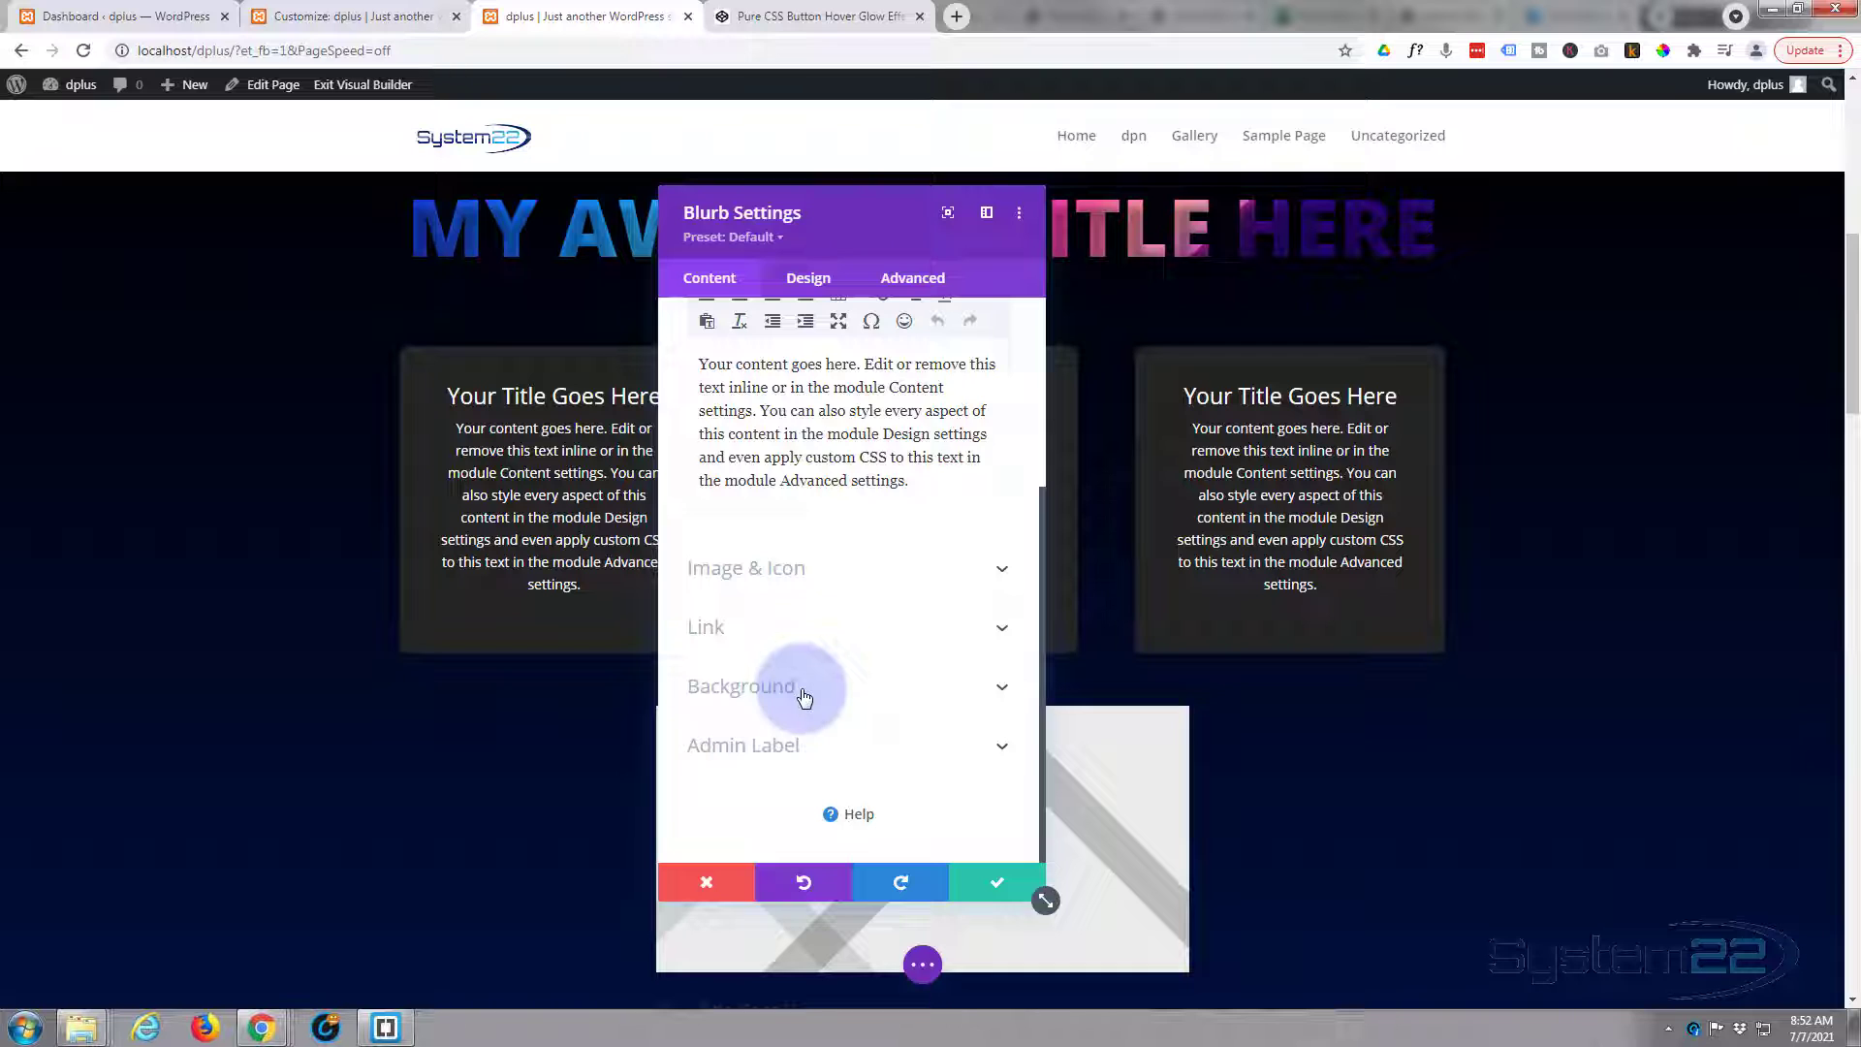
pyautogui.click(802, 572)
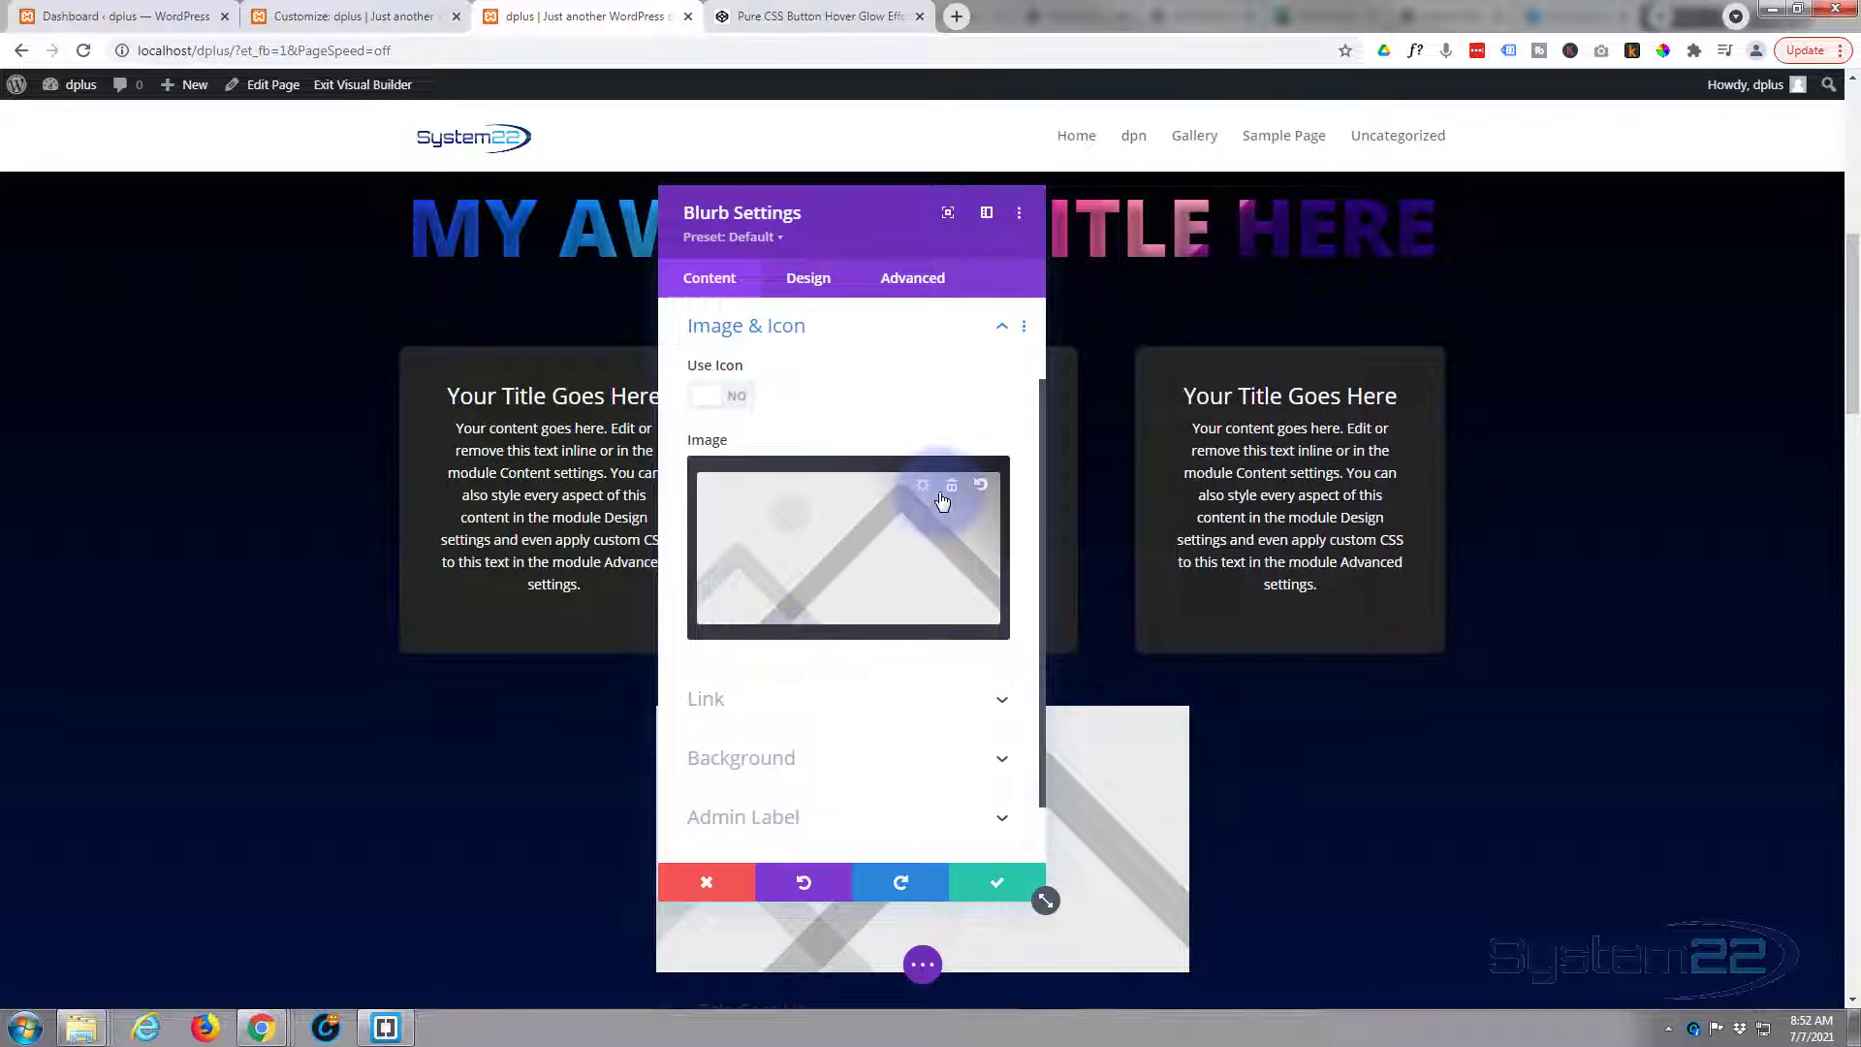
pyautogui.click(949, 492)
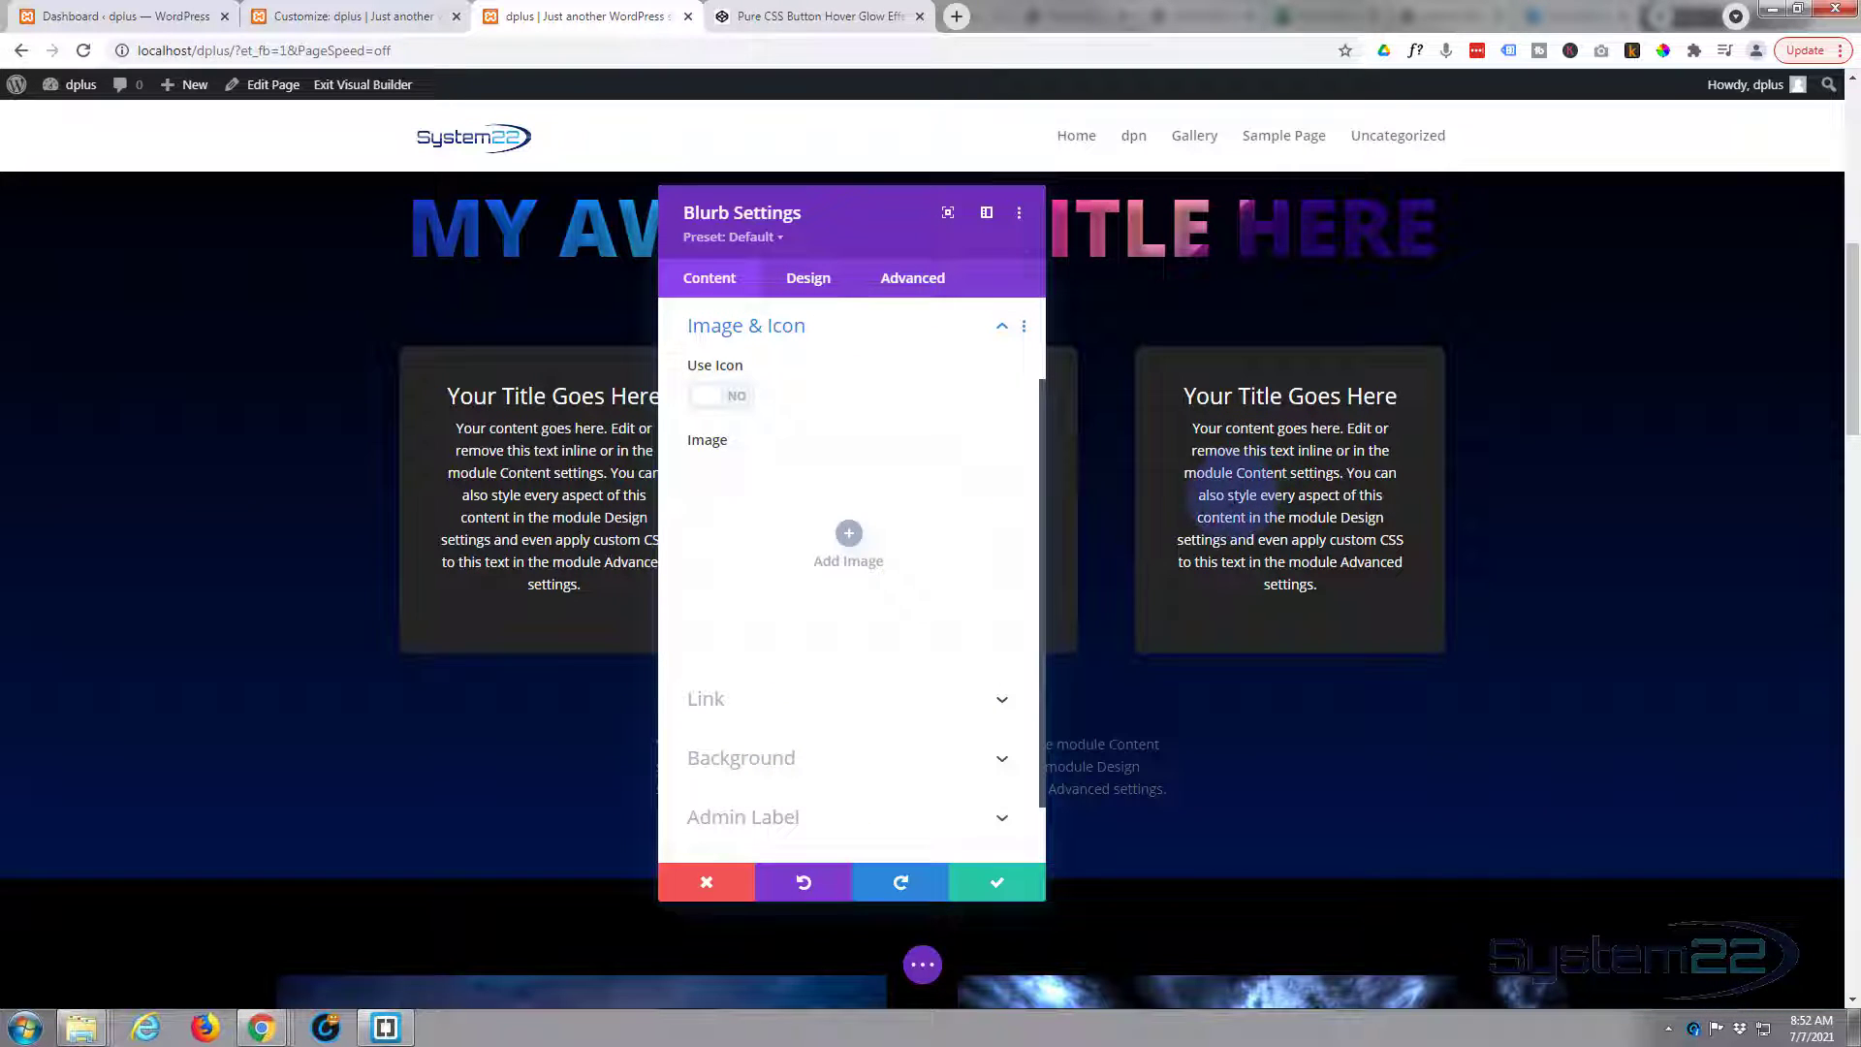
pyautogui.click(768, 759)
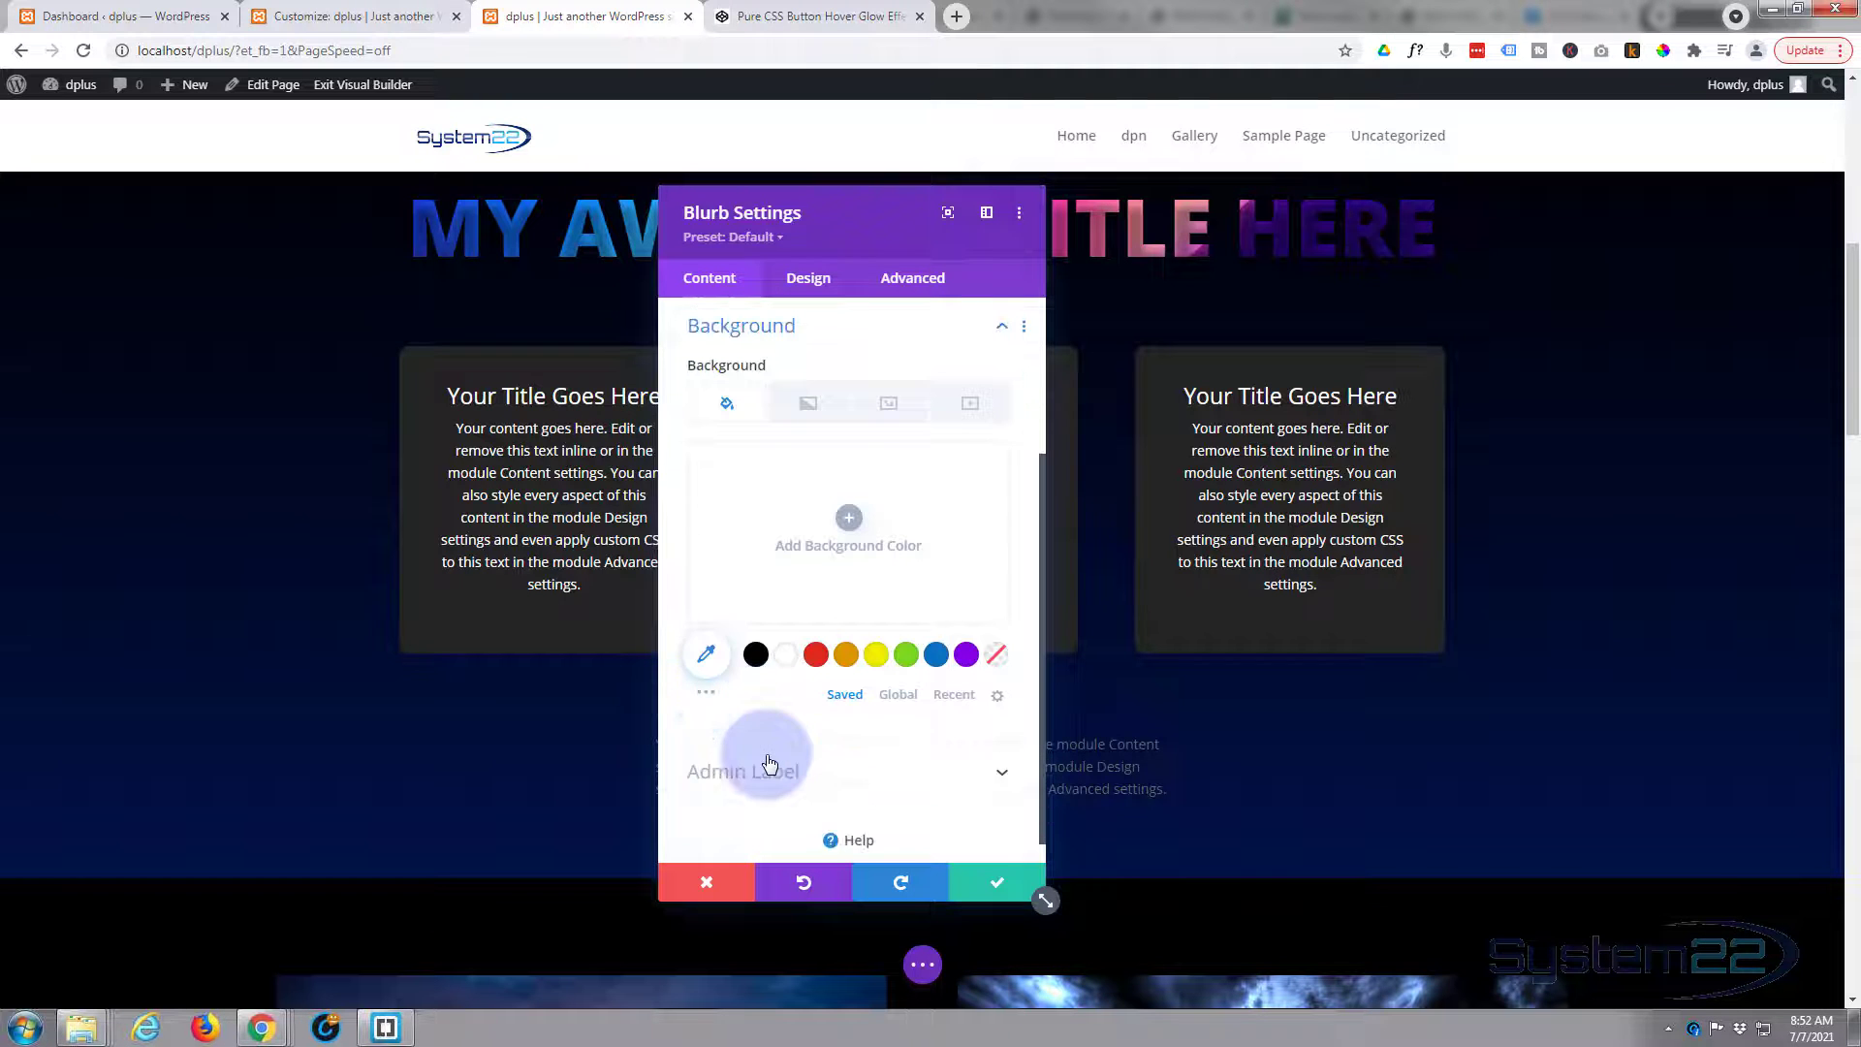
pyautogui.click(705, 700)
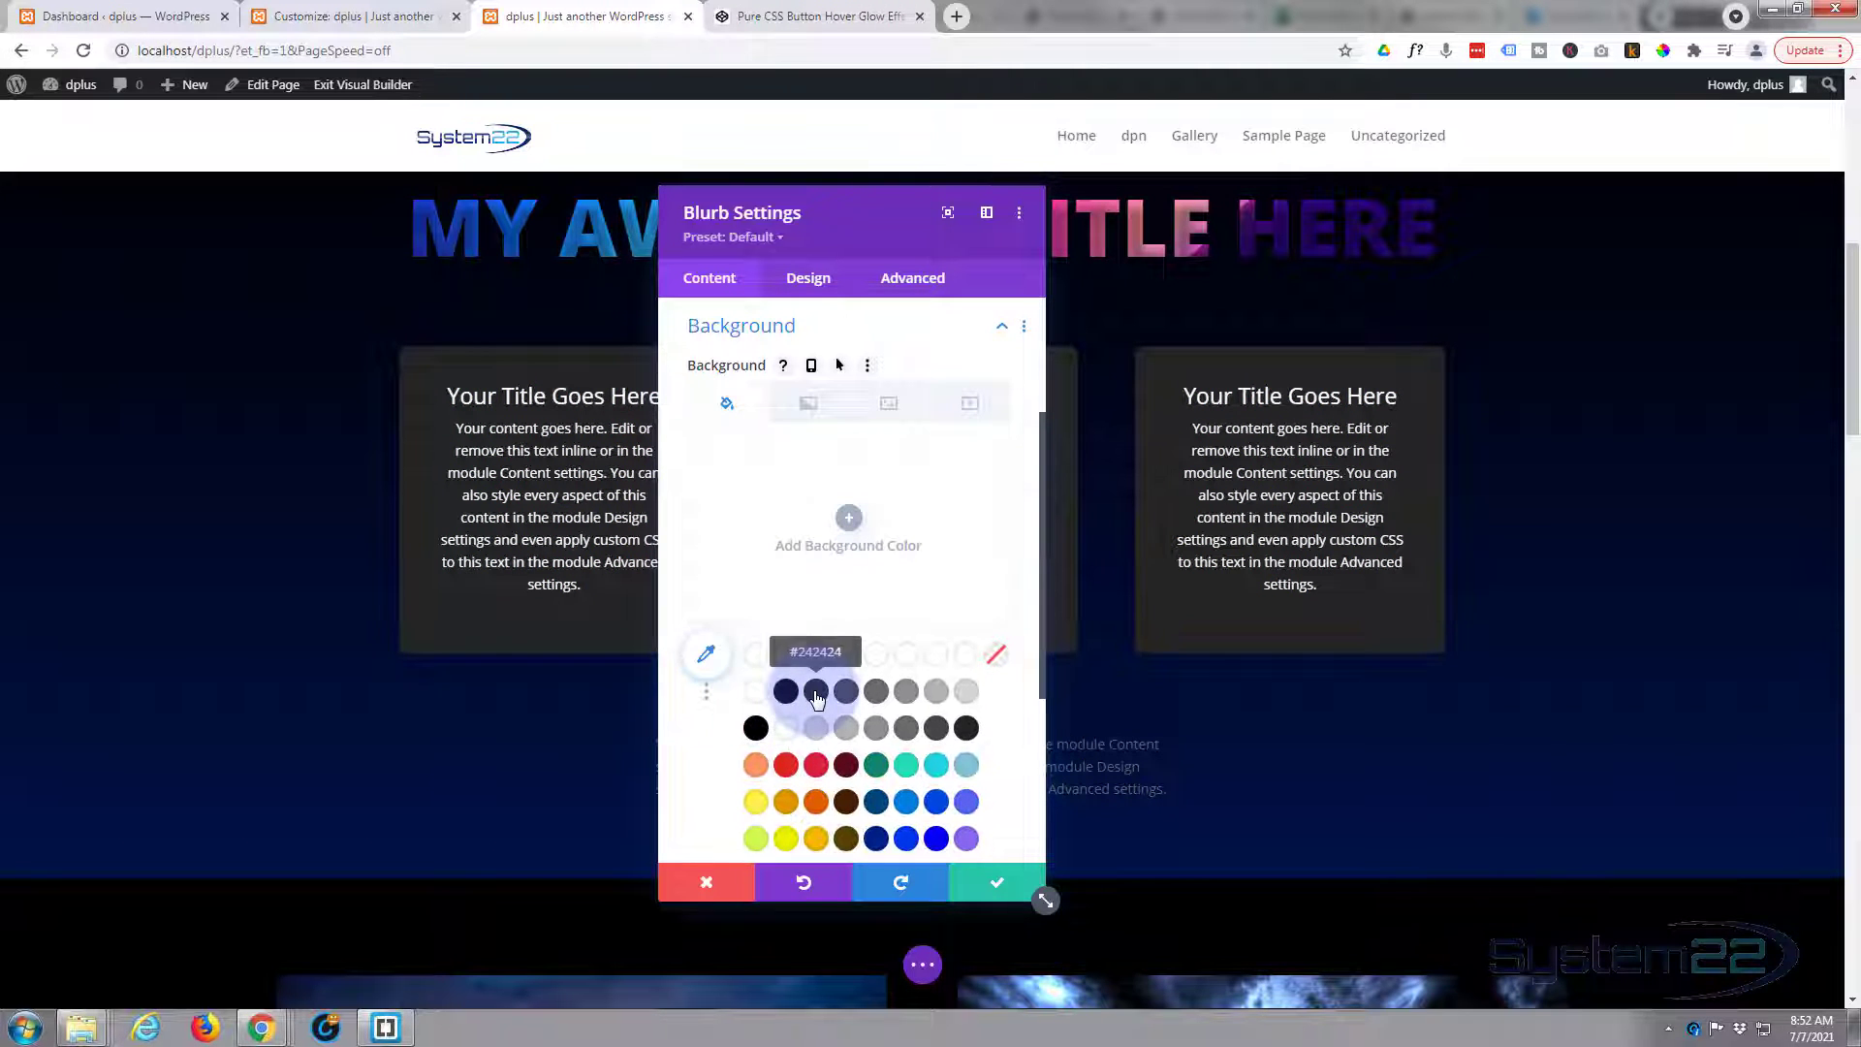
pyautogui.click(816, 698)
pyautogui.click(766, 405)
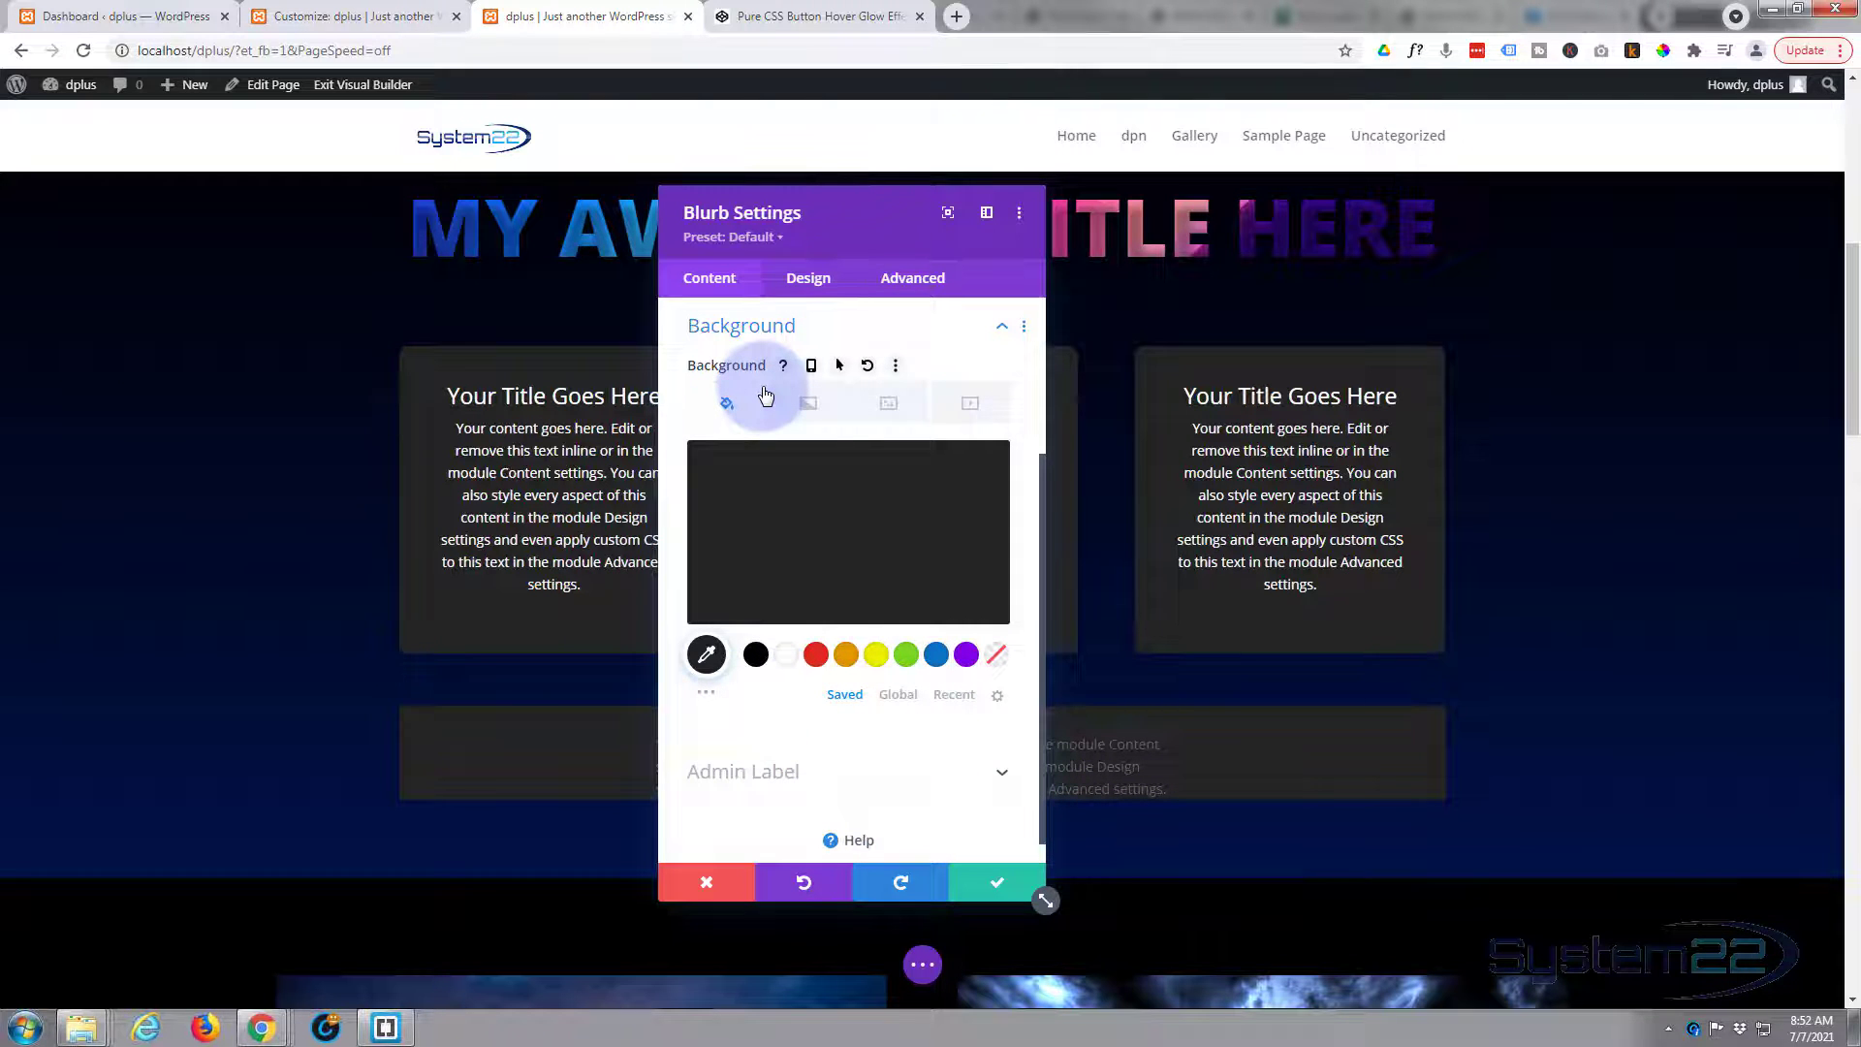
pyautogui.moveTo(861, 228); pyautogui.dragTo(1317, 230)
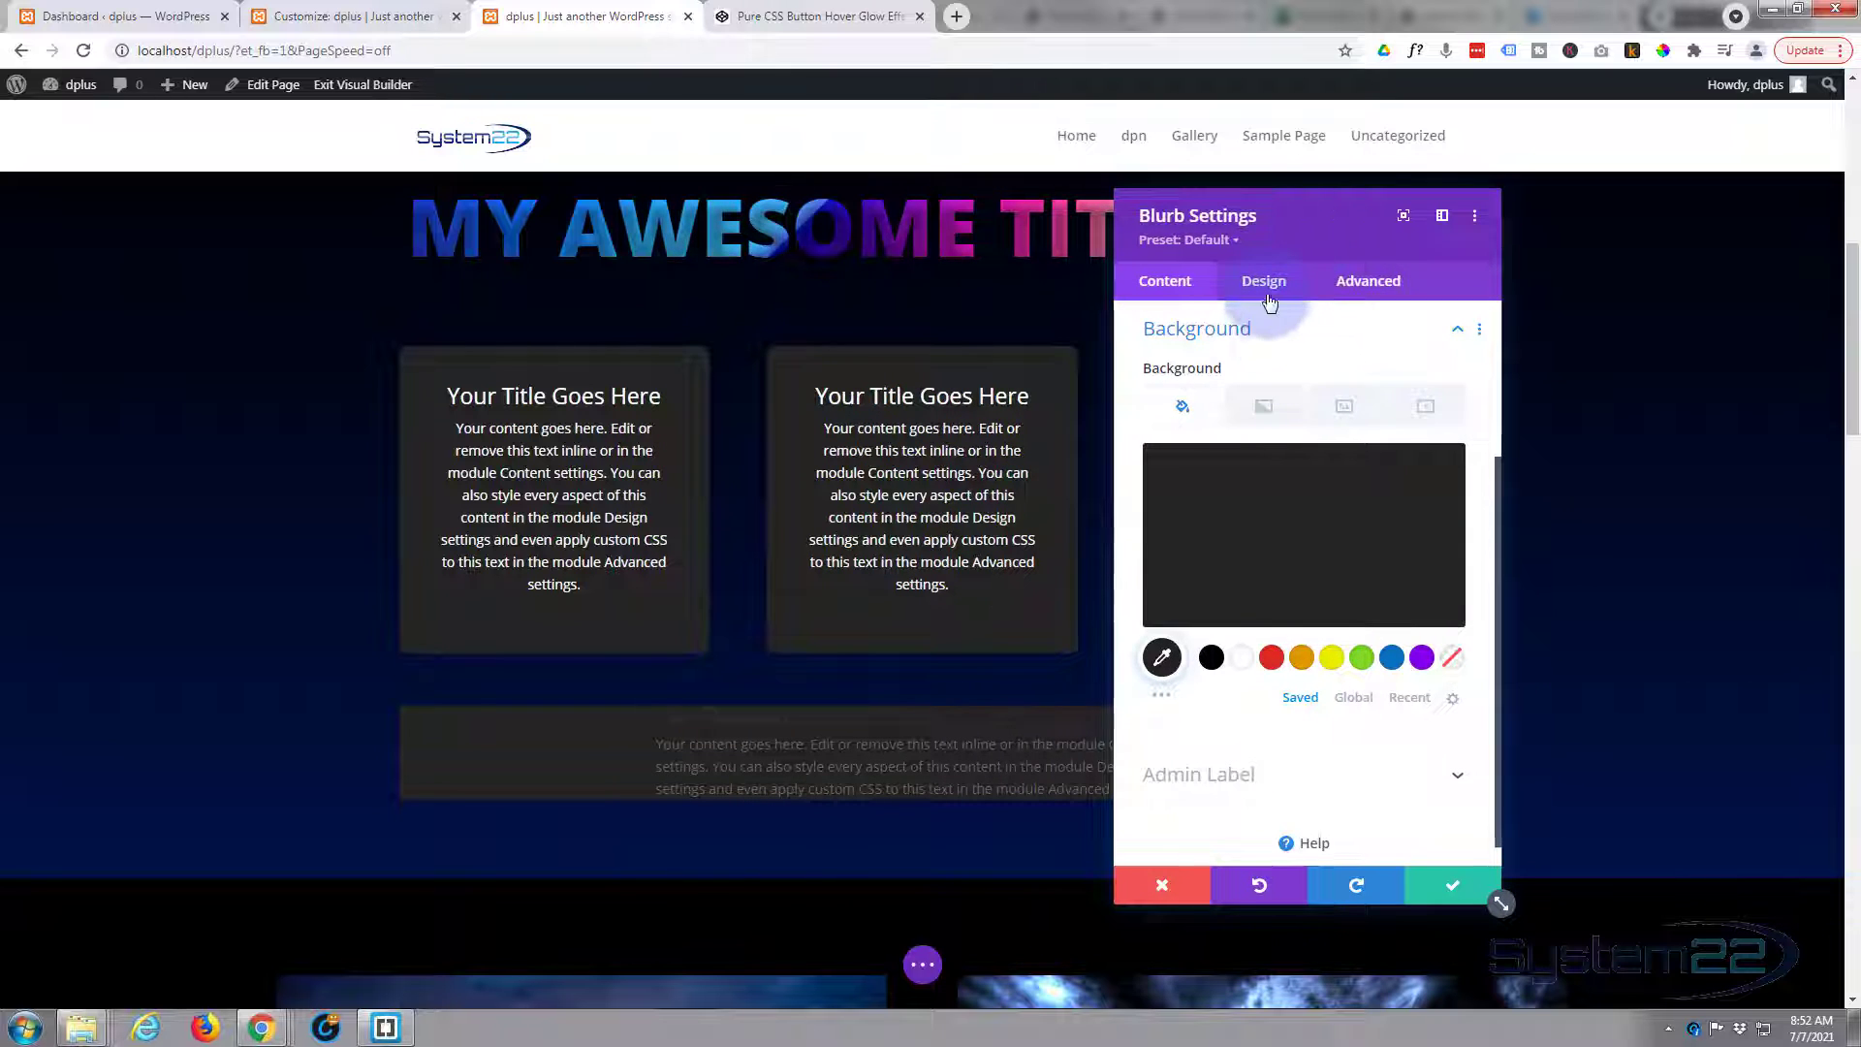
# Set the blurb's top and bottom padding to 50px
pyautogui.click(1265, 283)
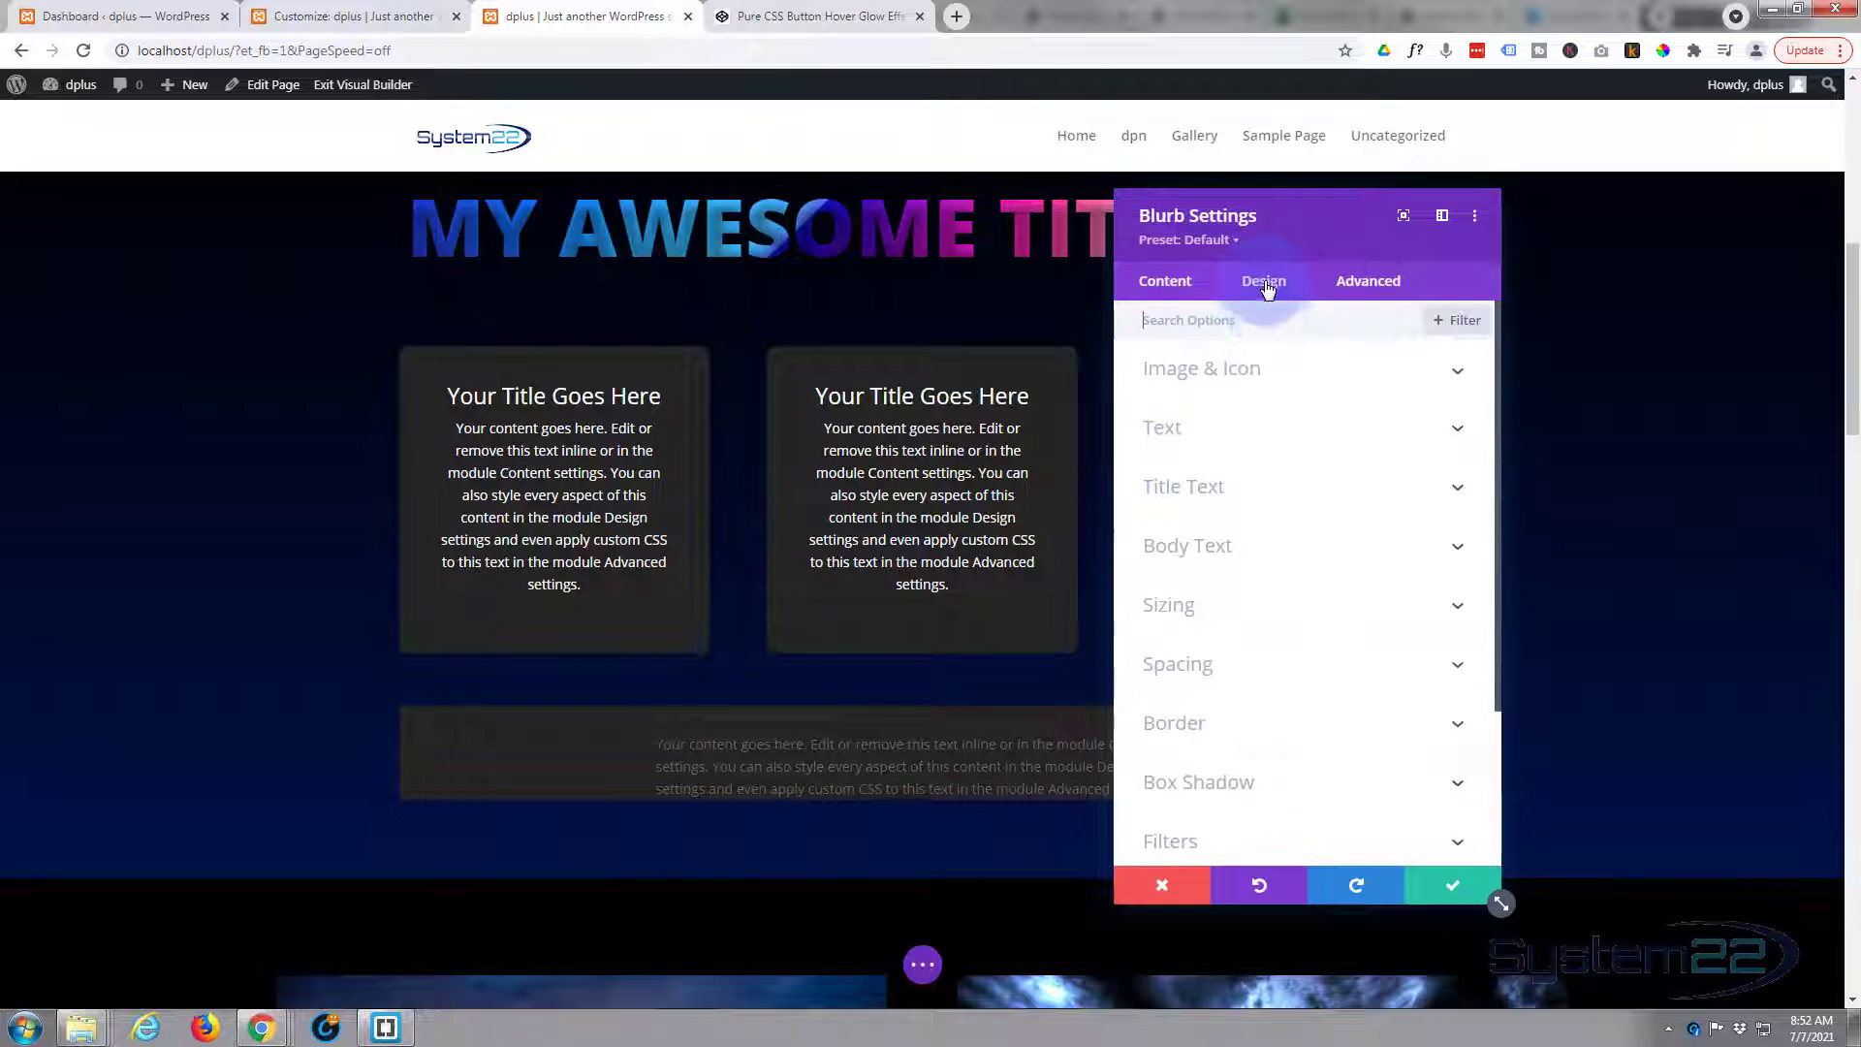
pyautogui.click(1272, 666)
pyautogui.click(1175, 496)
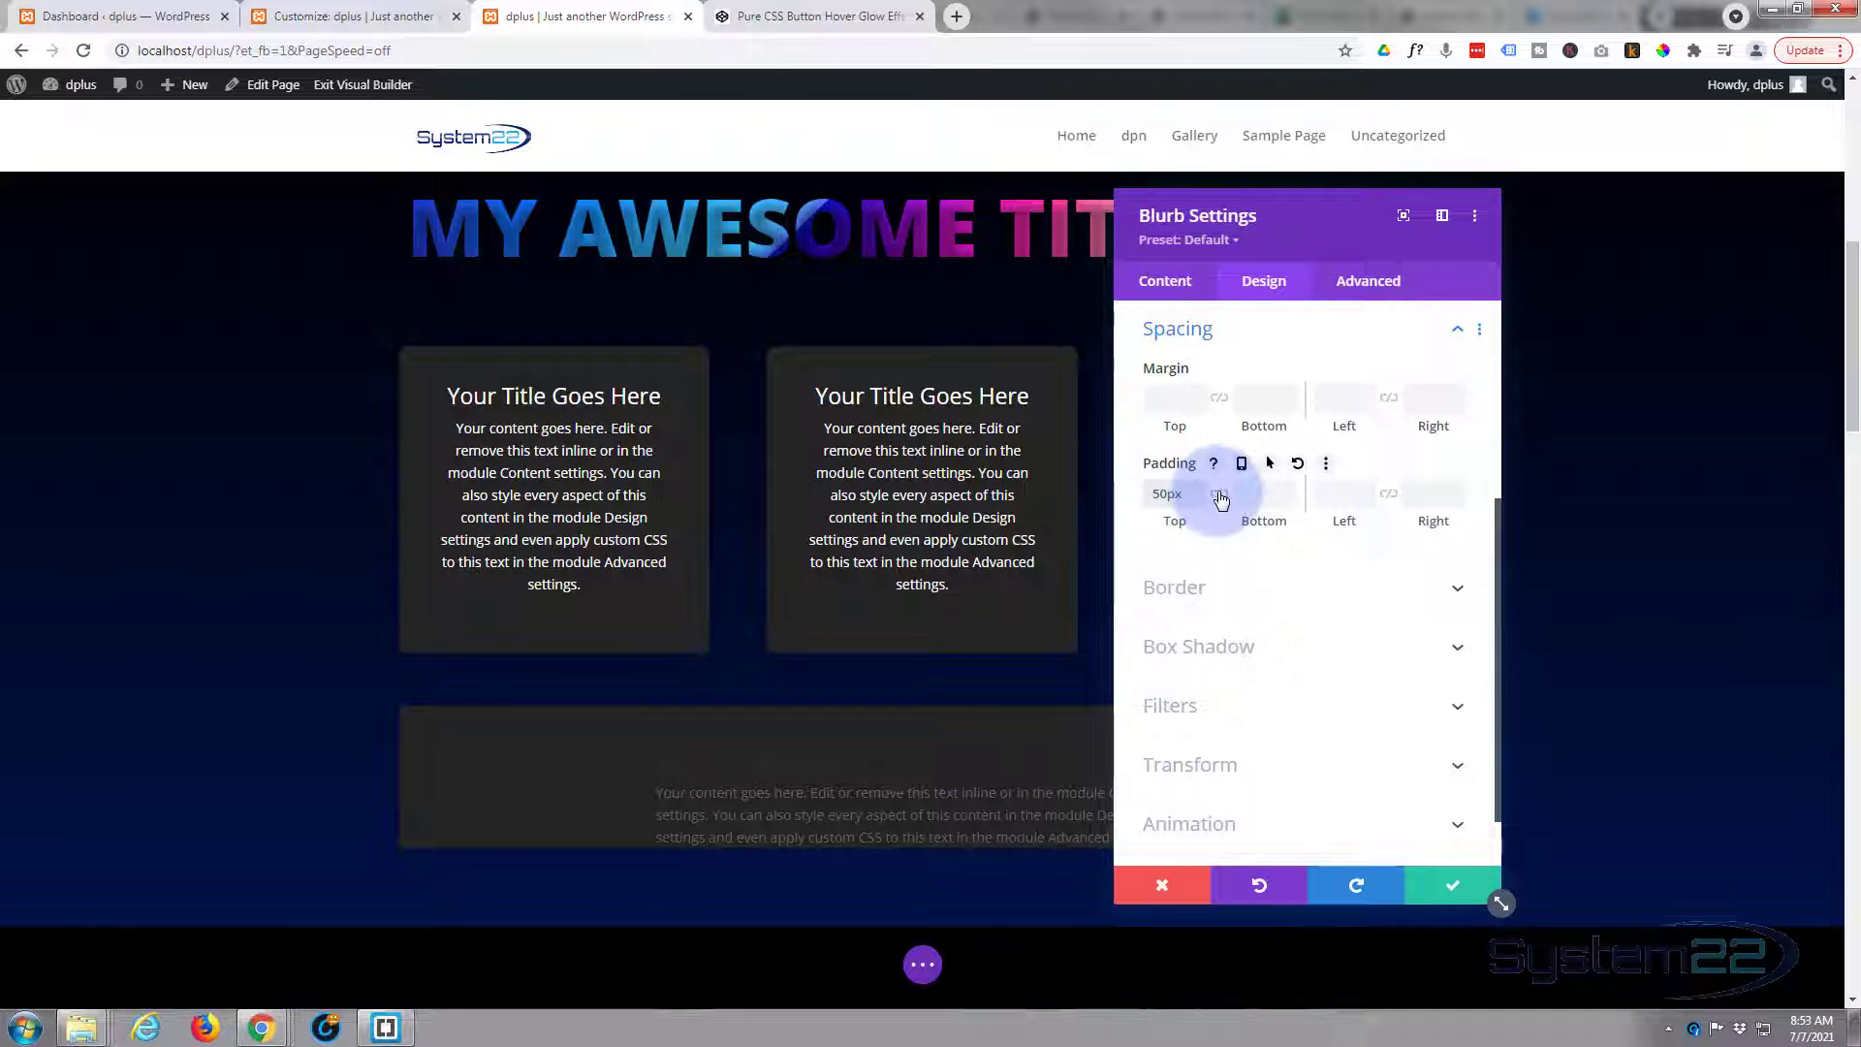
pyautogui.click(1219, 496)
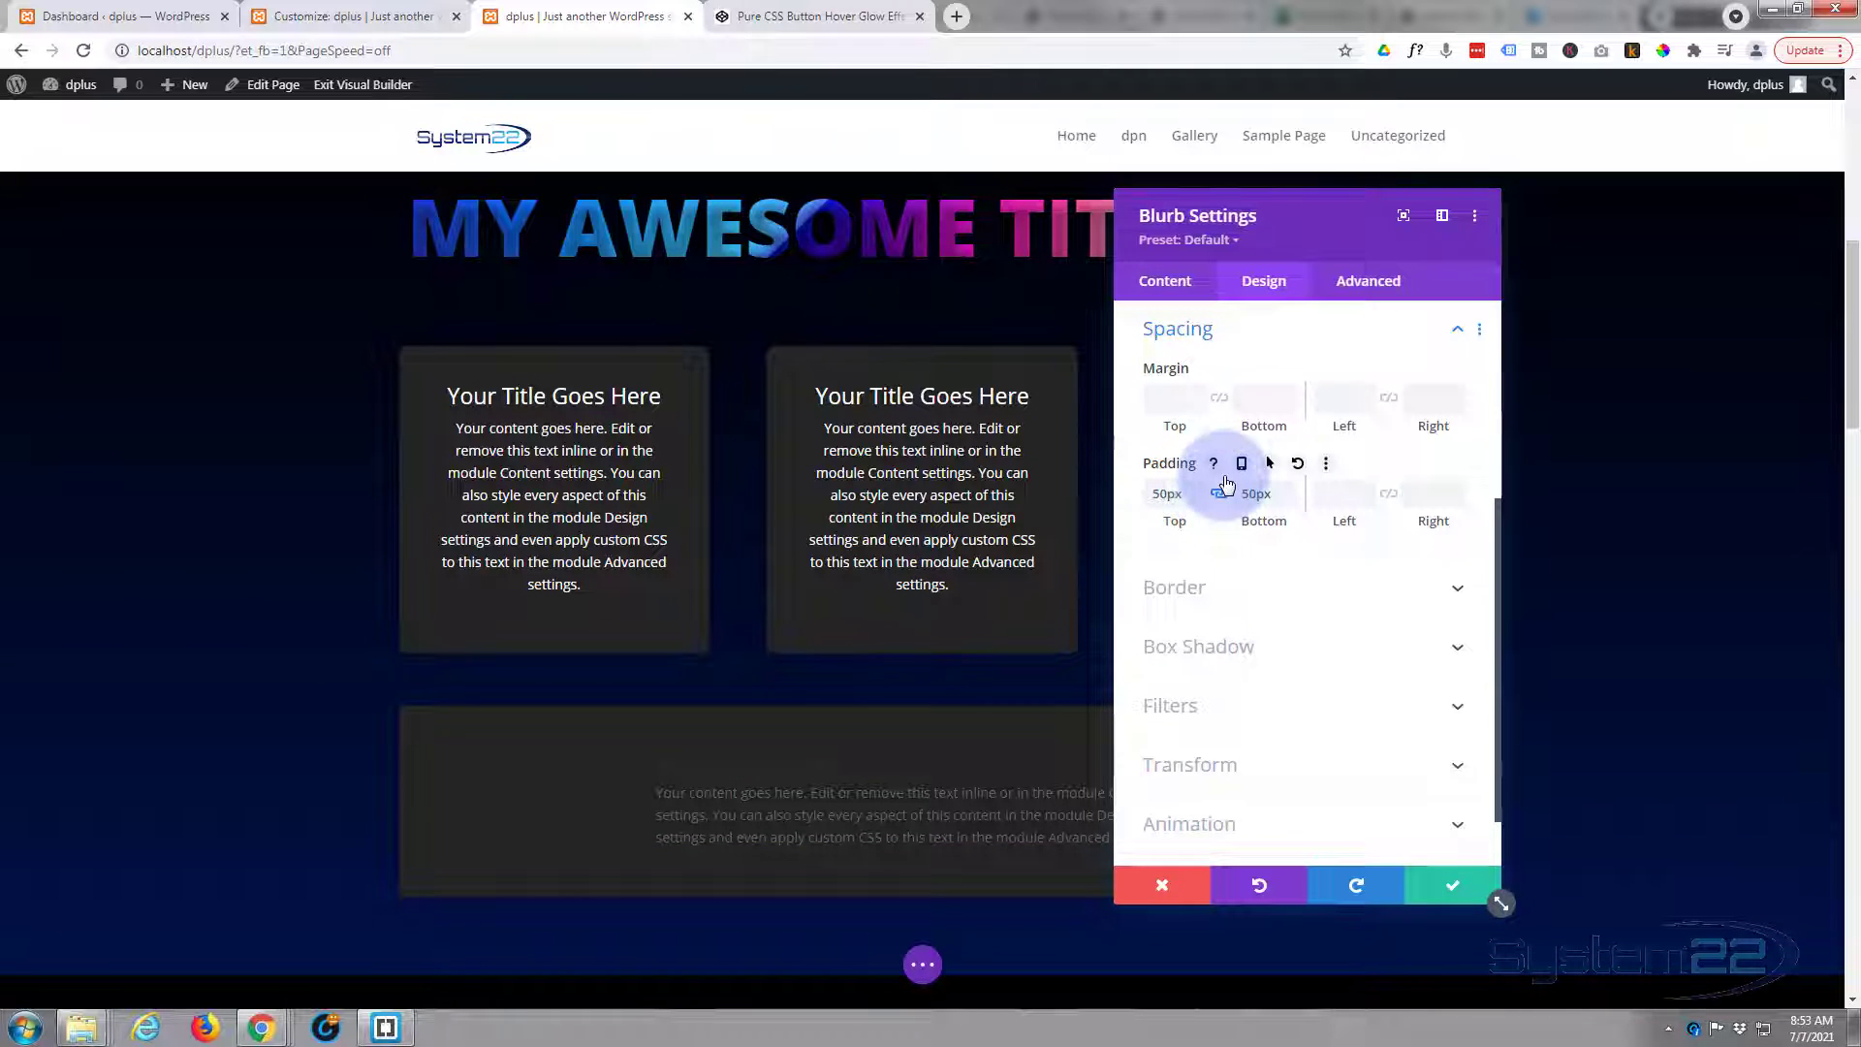
pyautogui.scroll(5, 1226, 492)
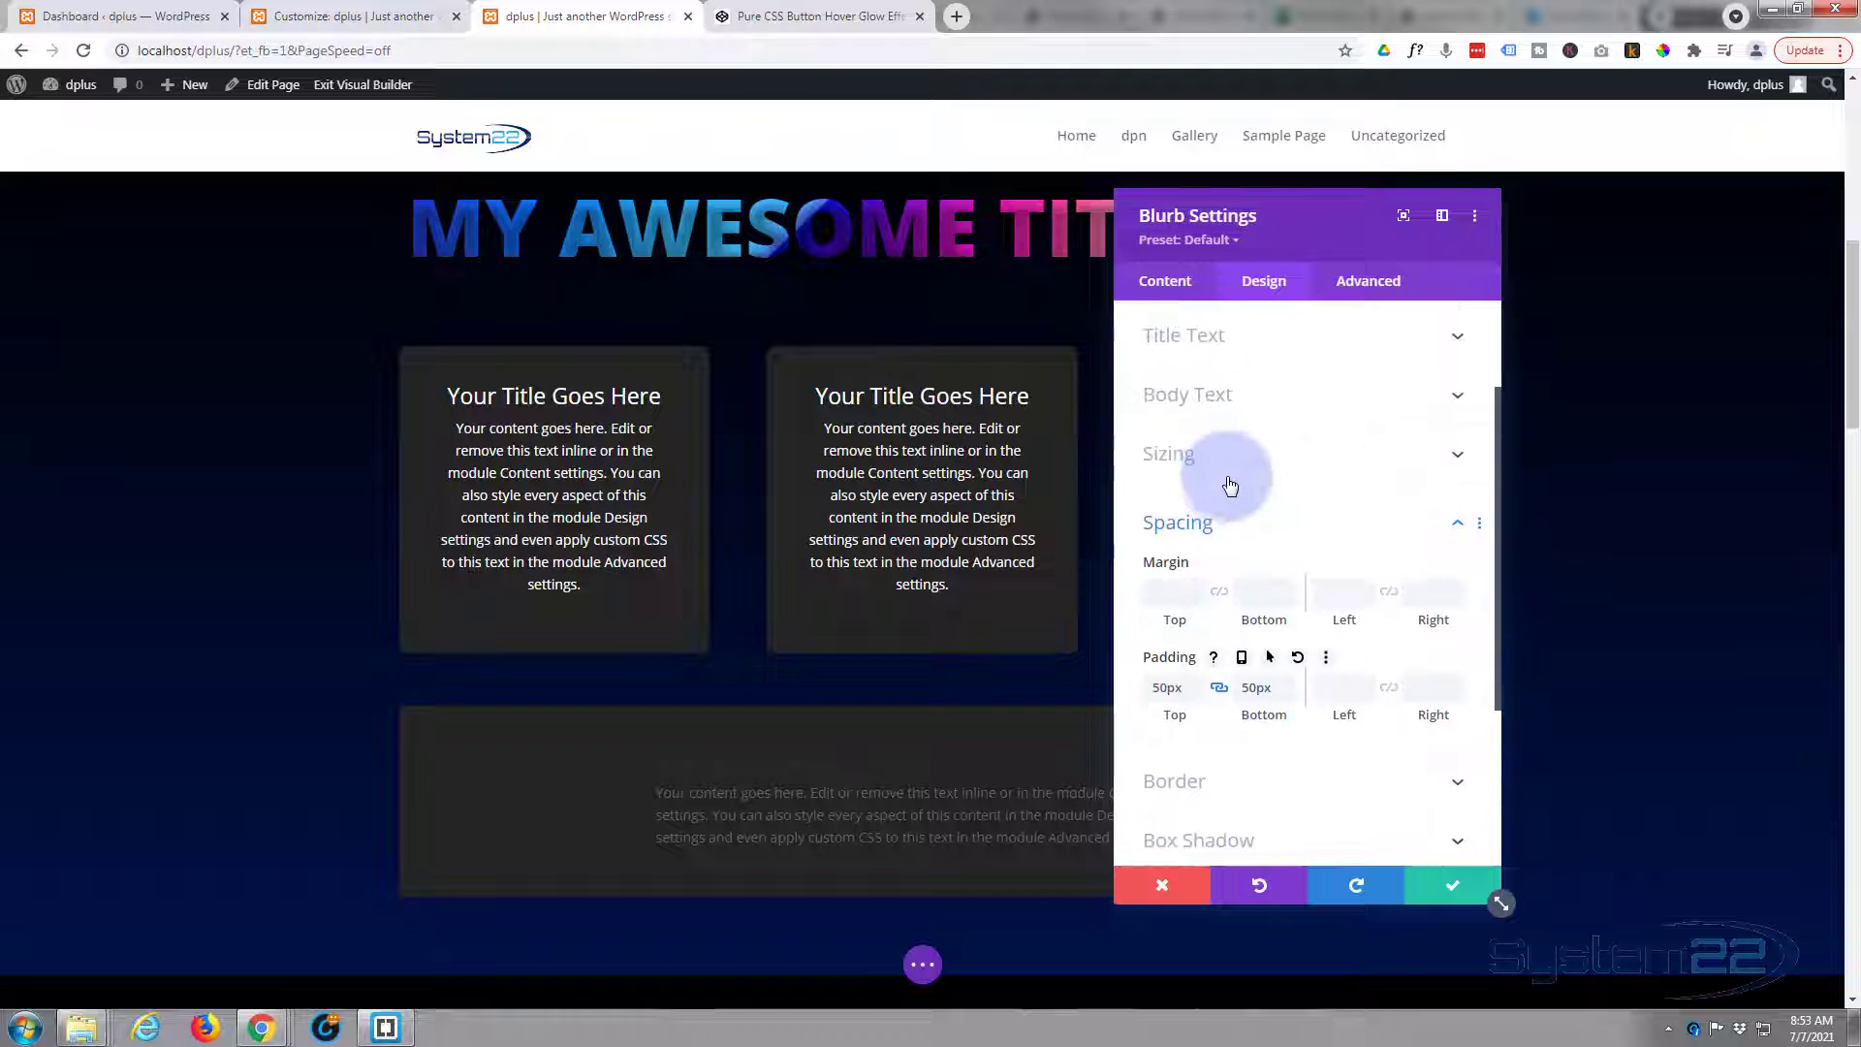
# Make the blurb text colour Light and centre-align it
pyautogui.click(1263, 396)
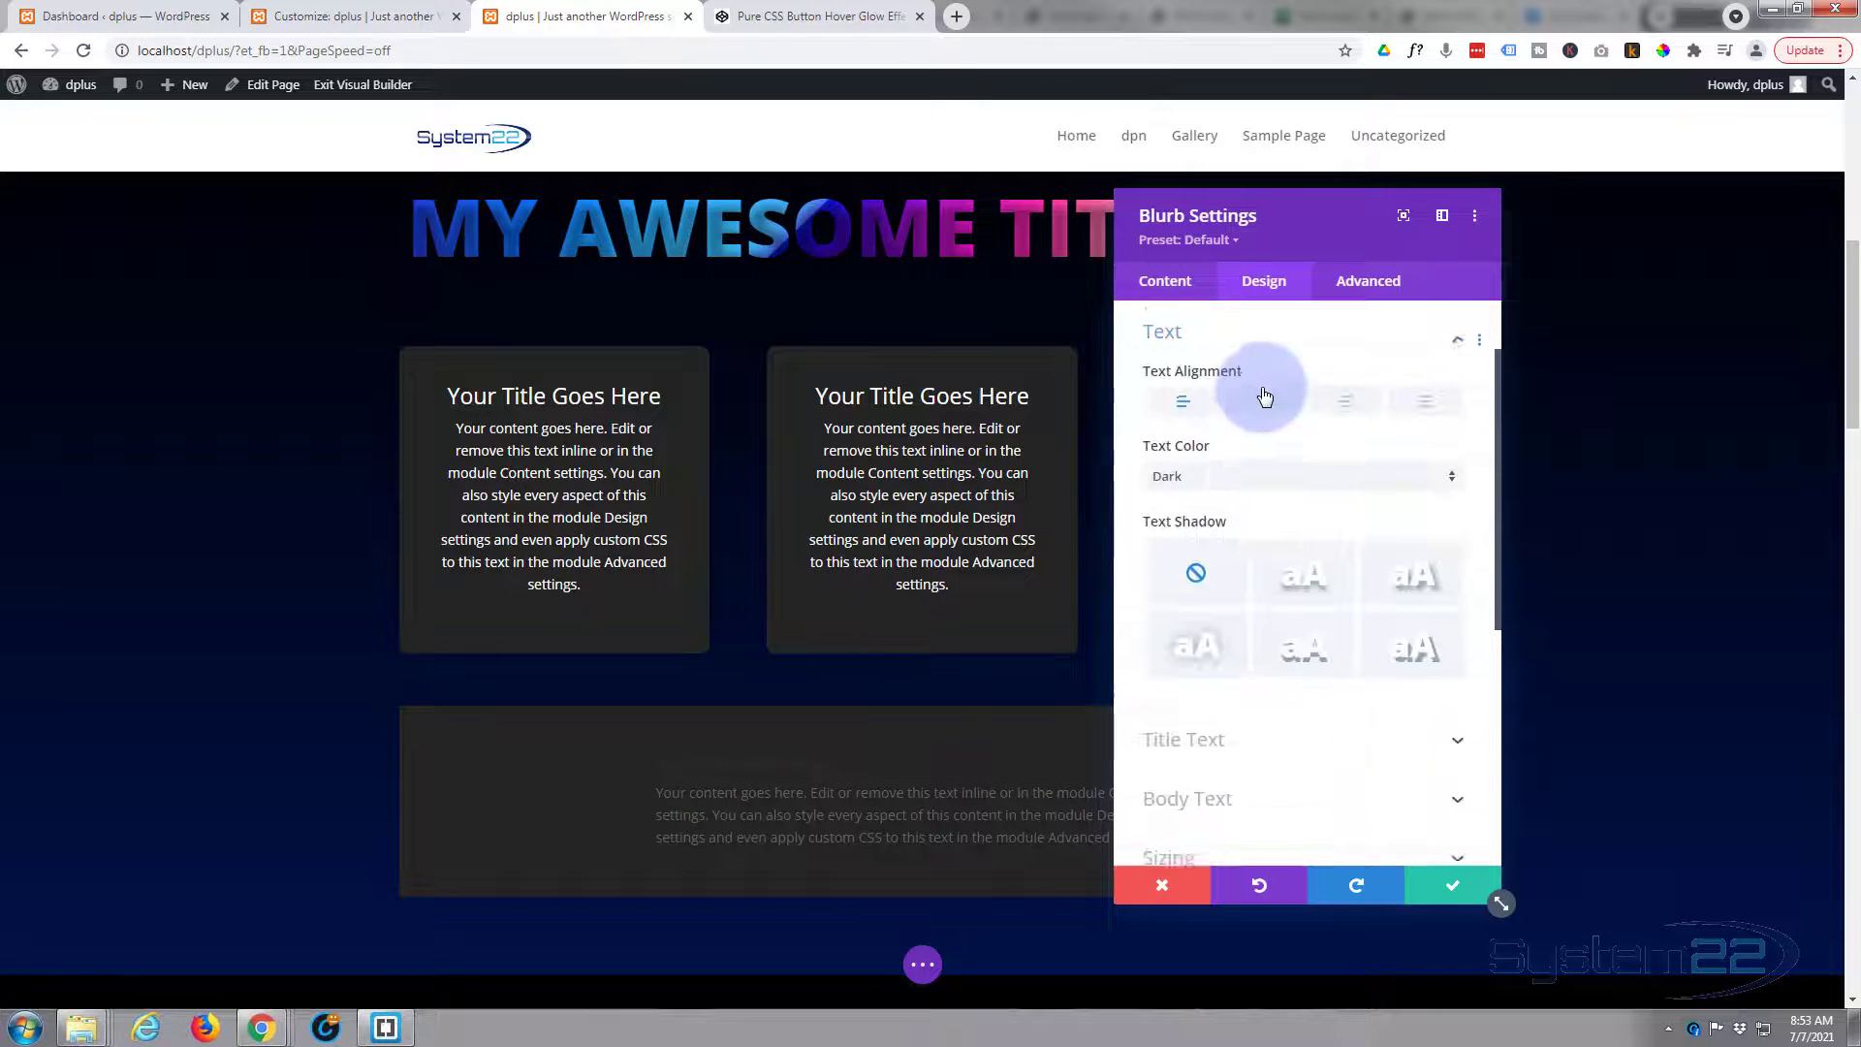
pyautogui.click(1276, 476)
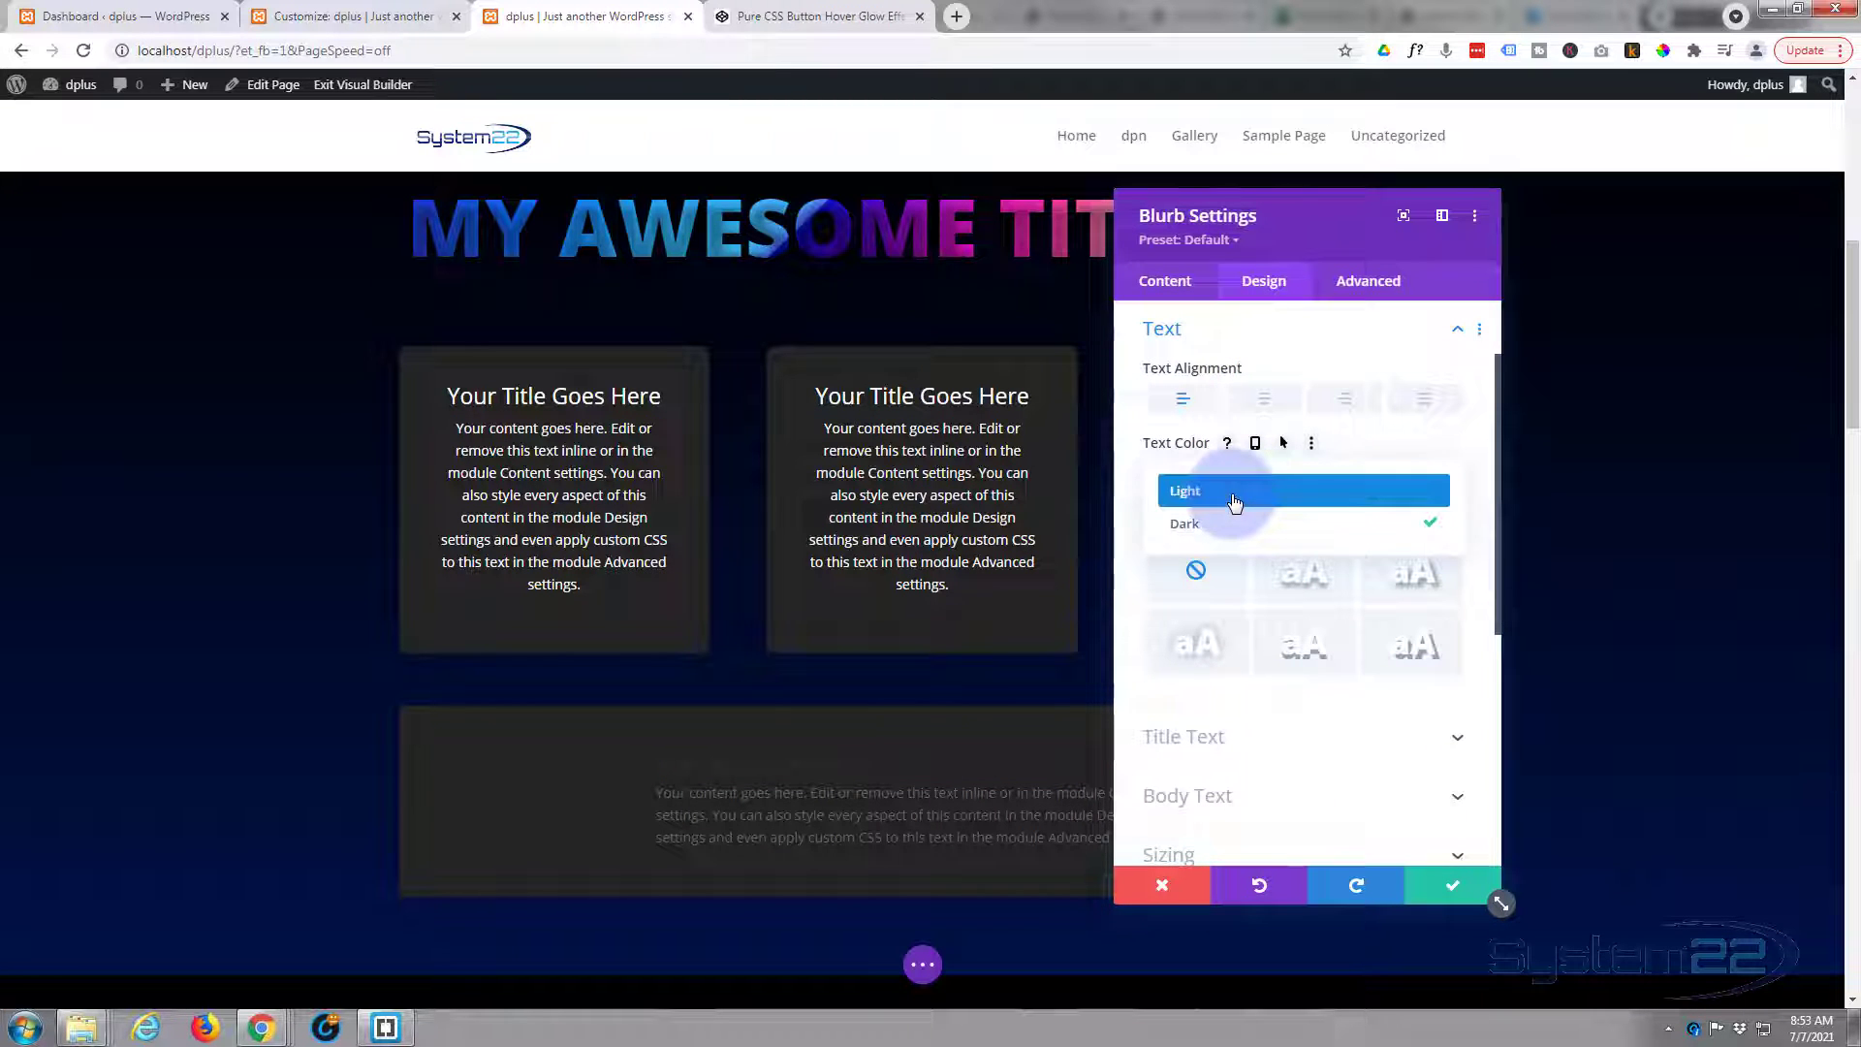
pyautogui.click(1235, 494)
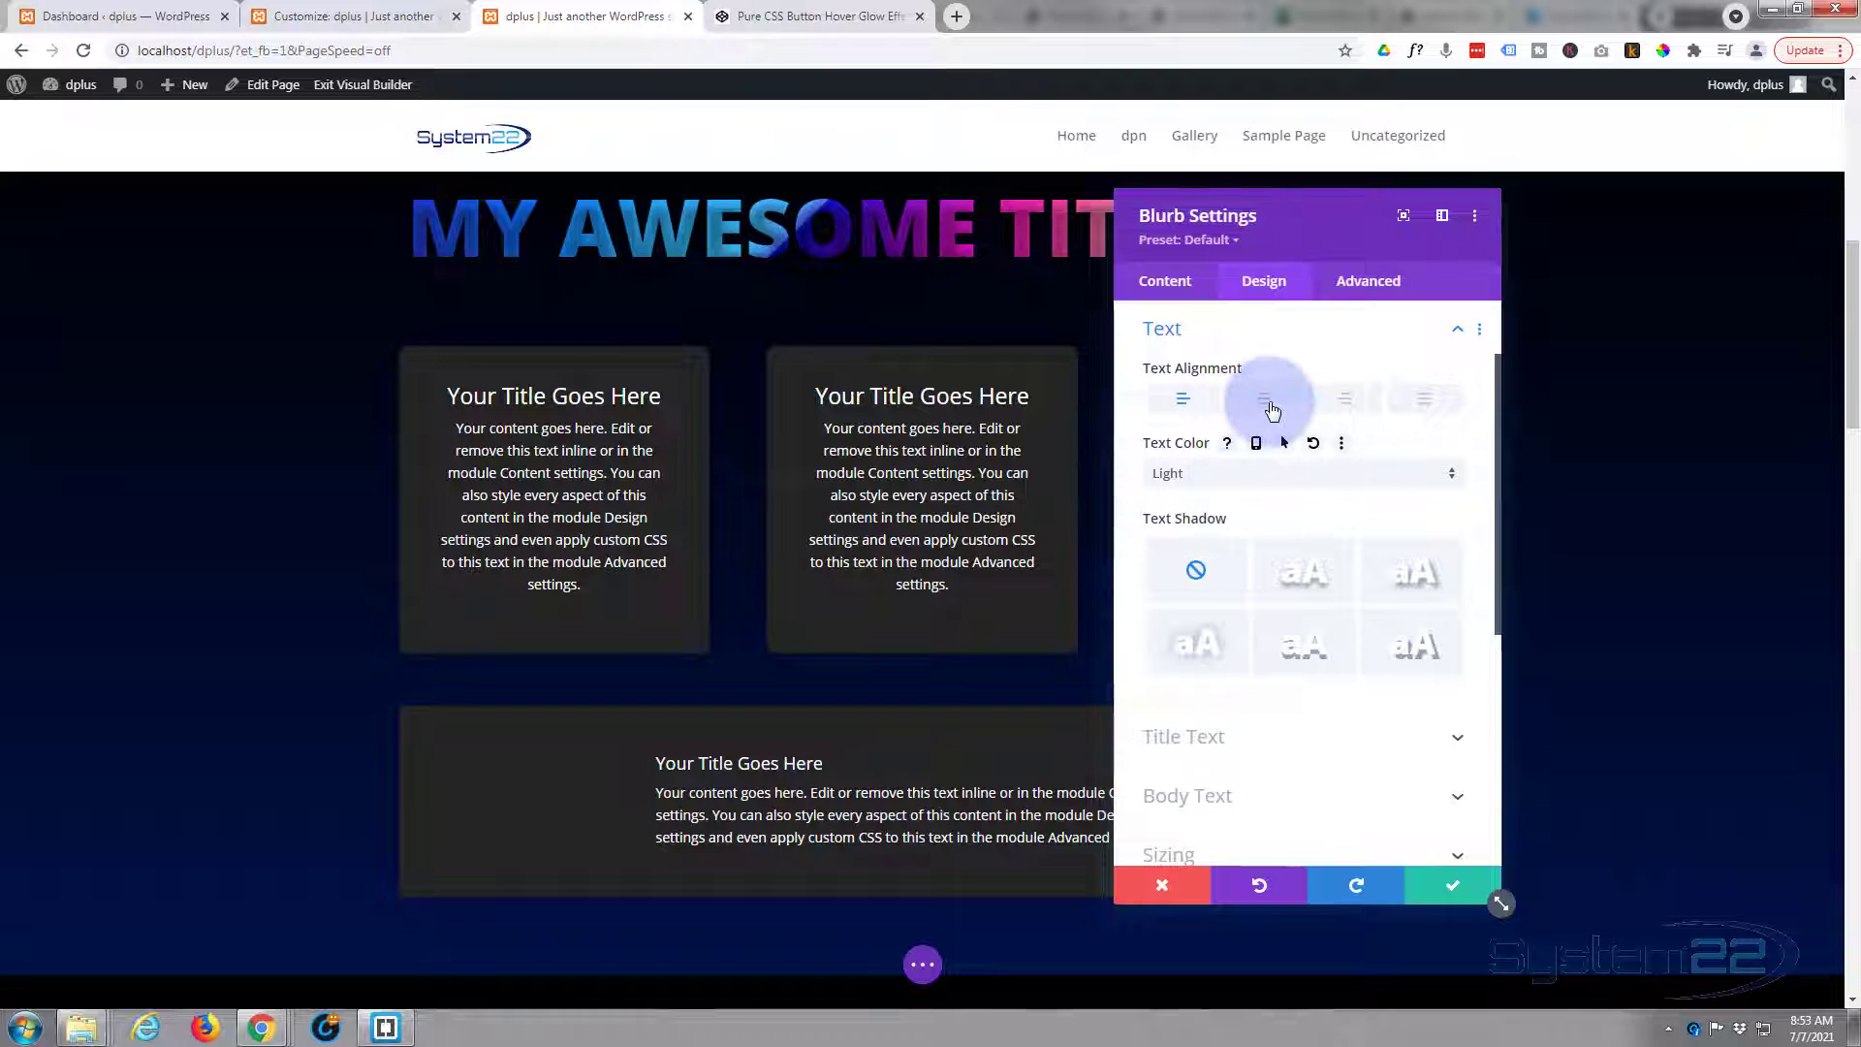
pyautogui.click(1264, 399)
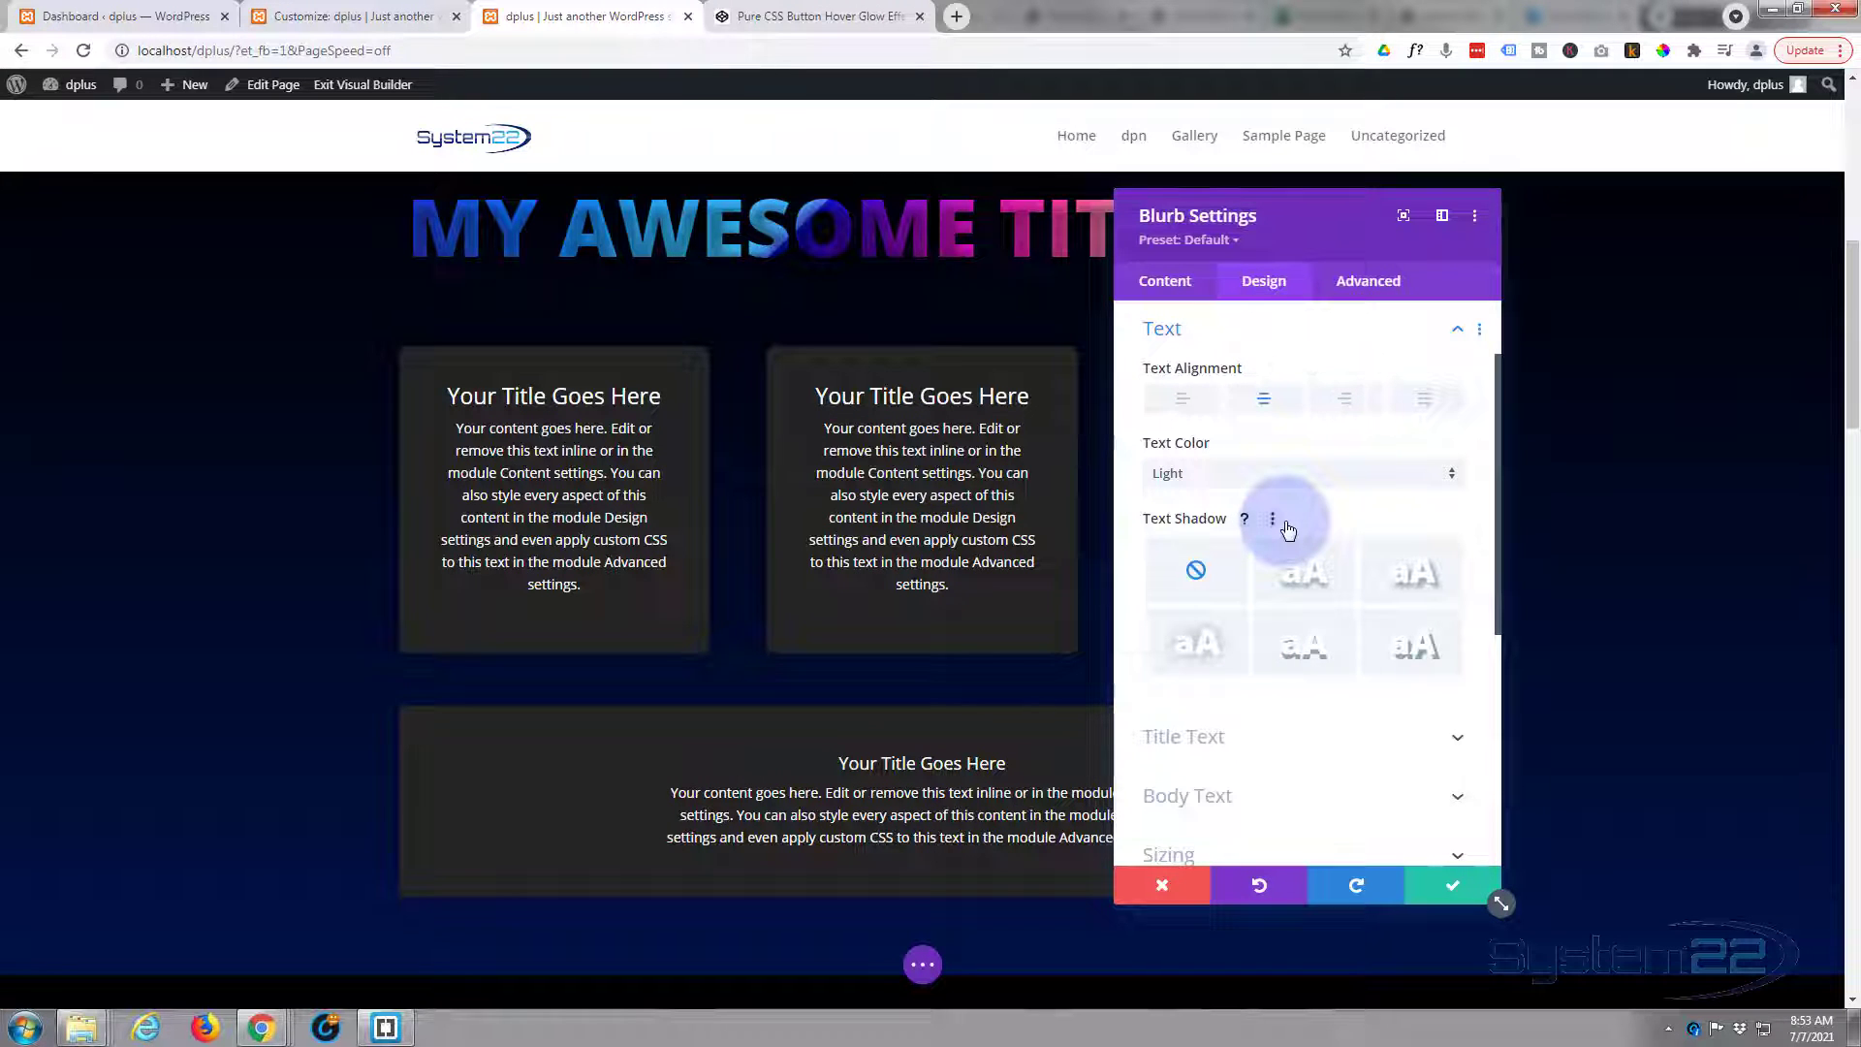
# Round all four blurb corners to 10px
pyautogui.scroll(-4, 1275, 531)
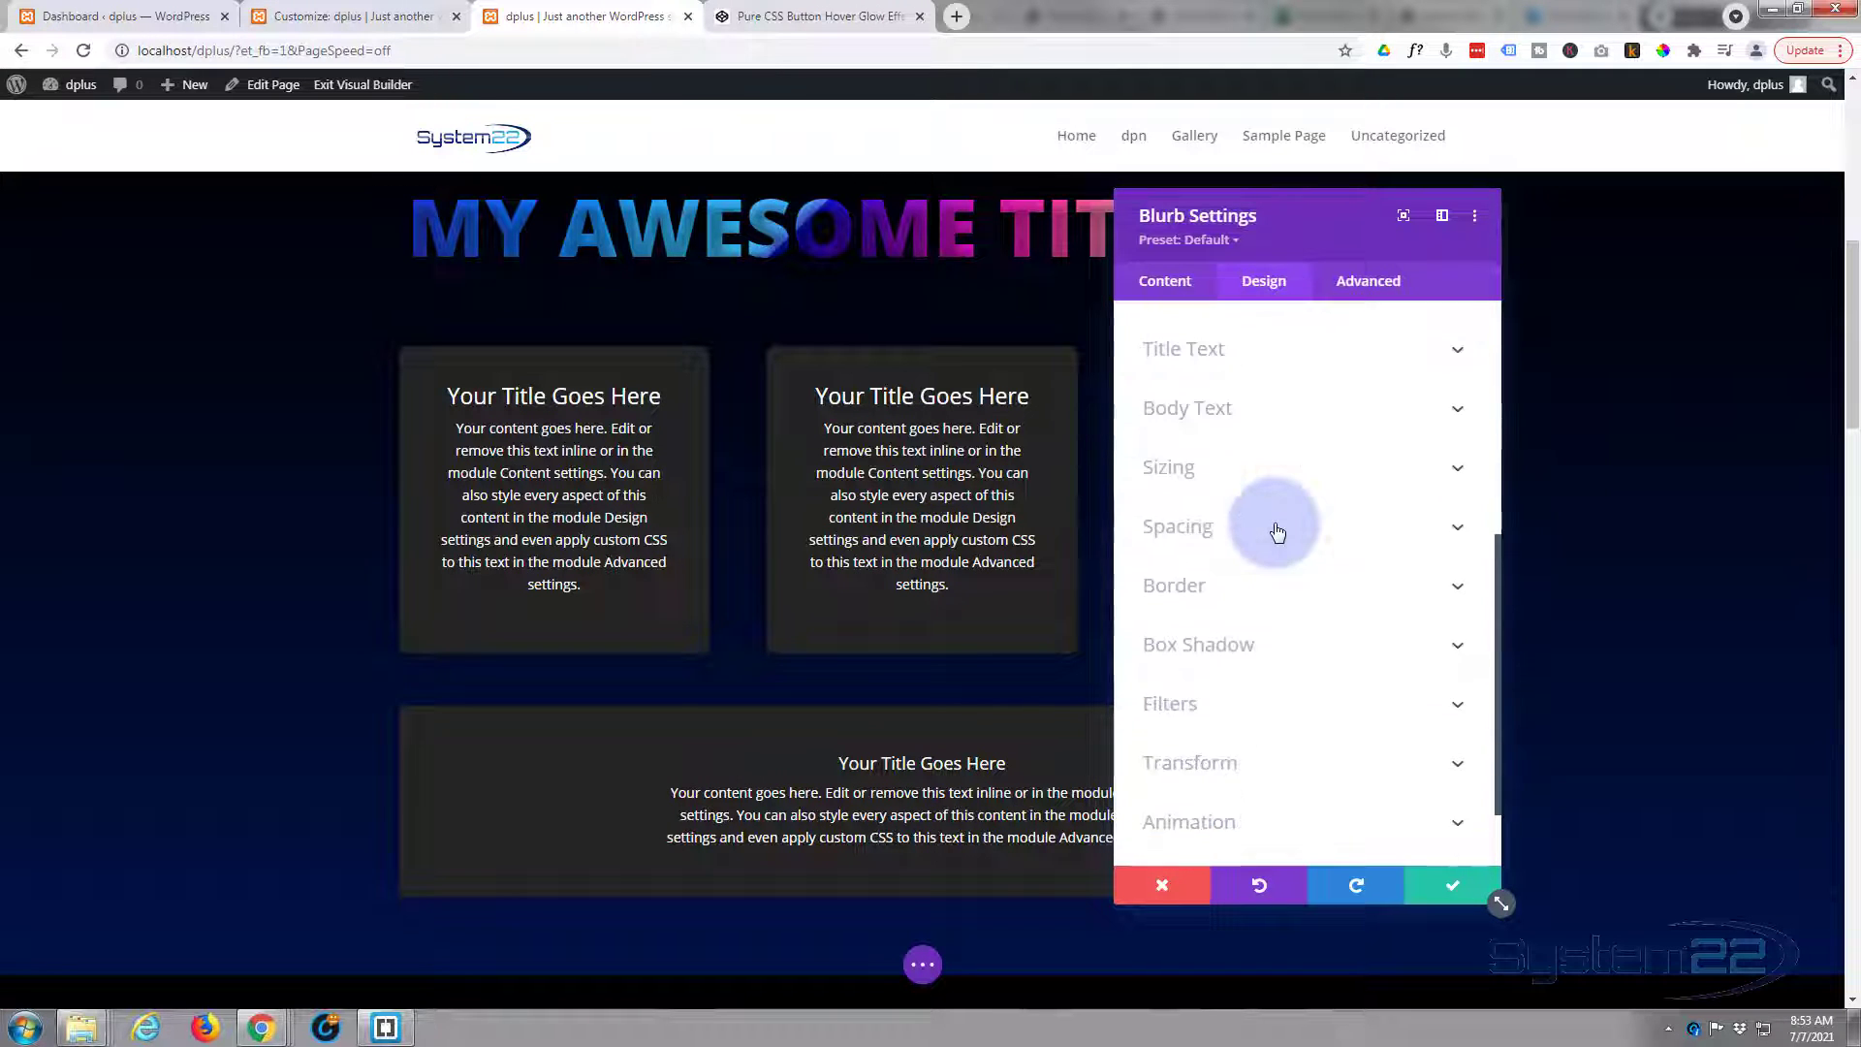
pyautogui.click(1287, 603)
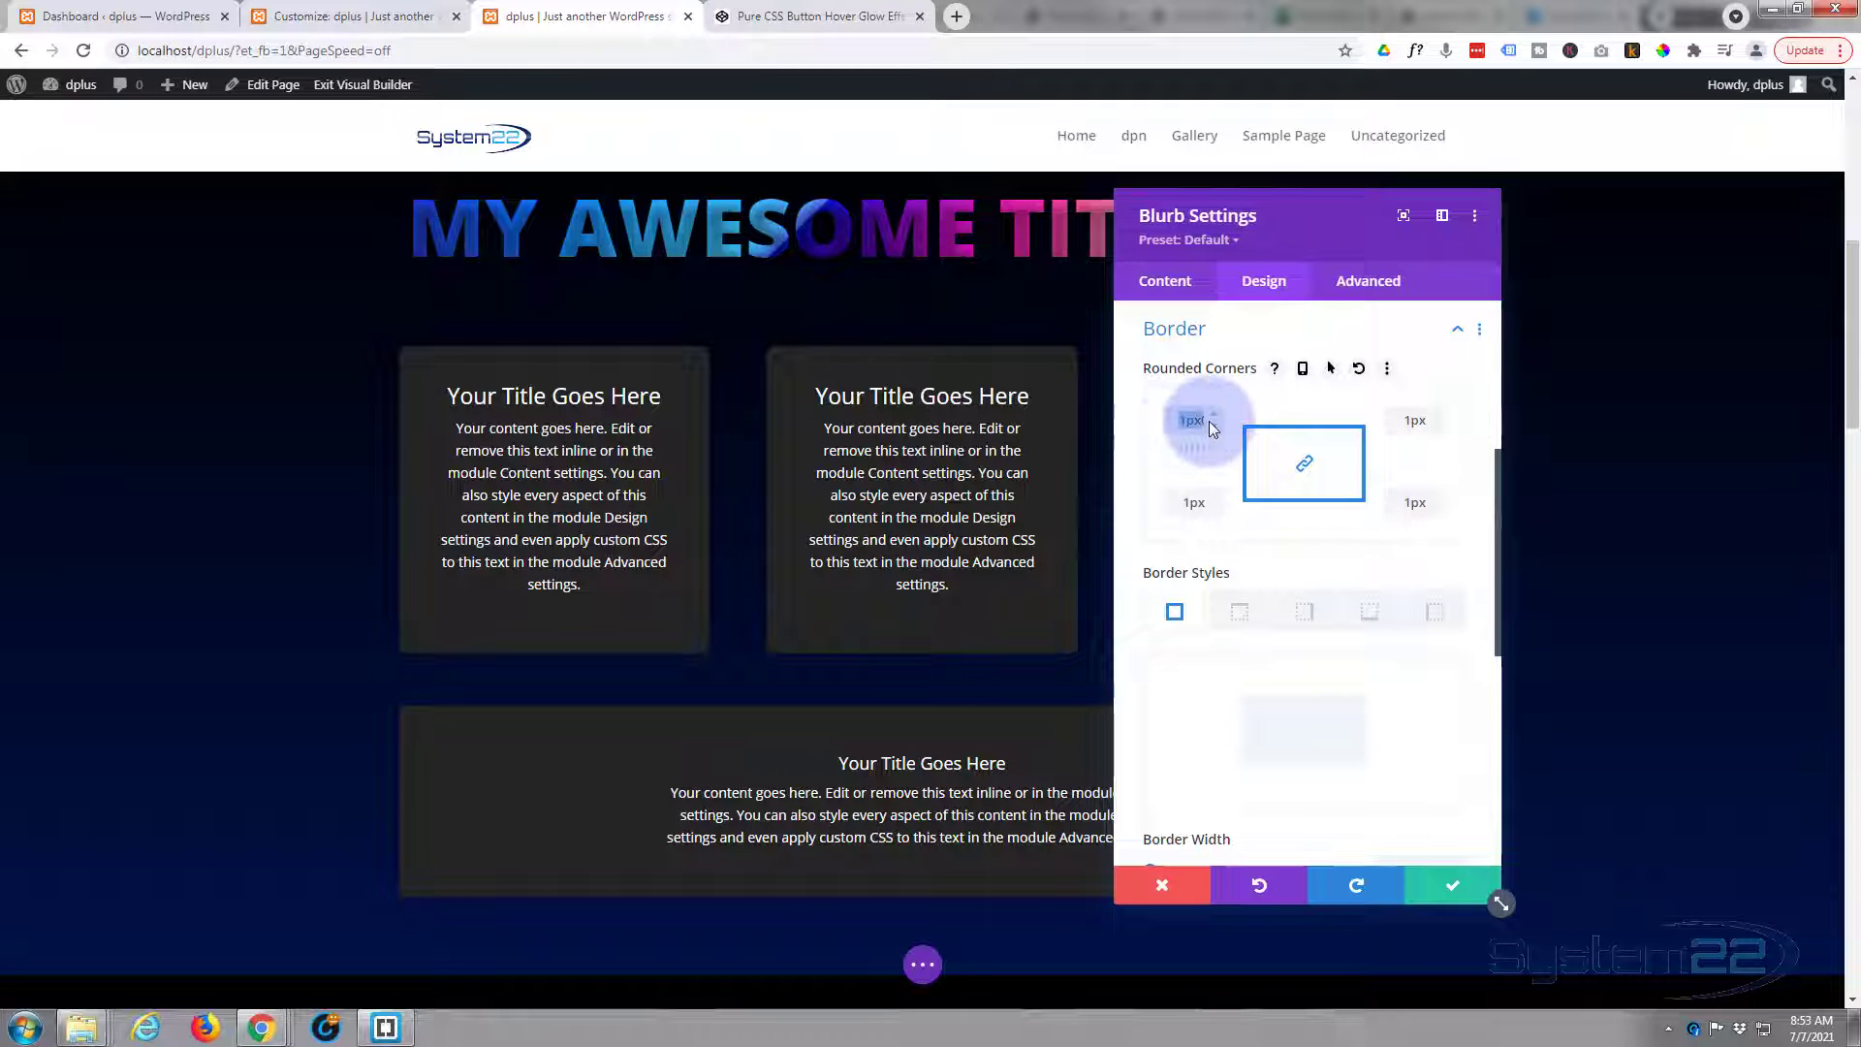
pyautogui.click(1208, 421)
pyautogui.write('10px')
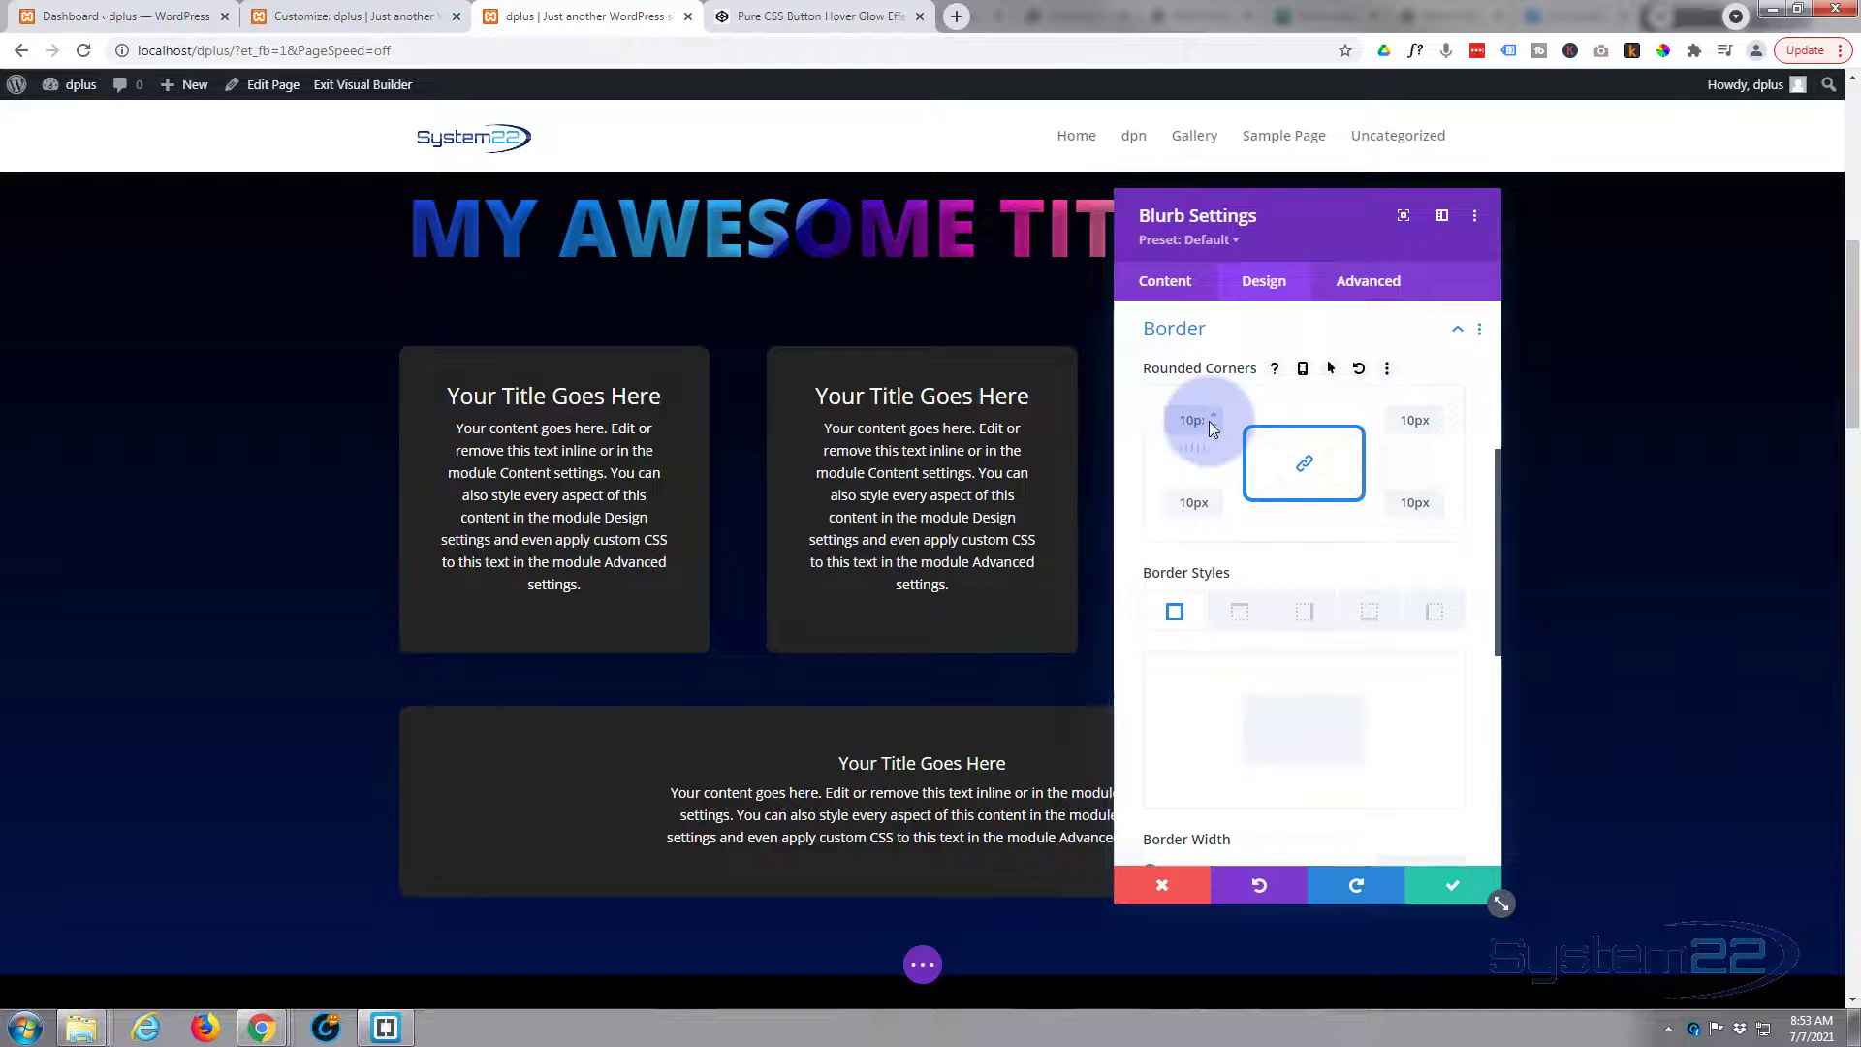
# Paste the glowframe class into the blurb's CSS Class field and save the module
pyautogui.click(1386, 283)
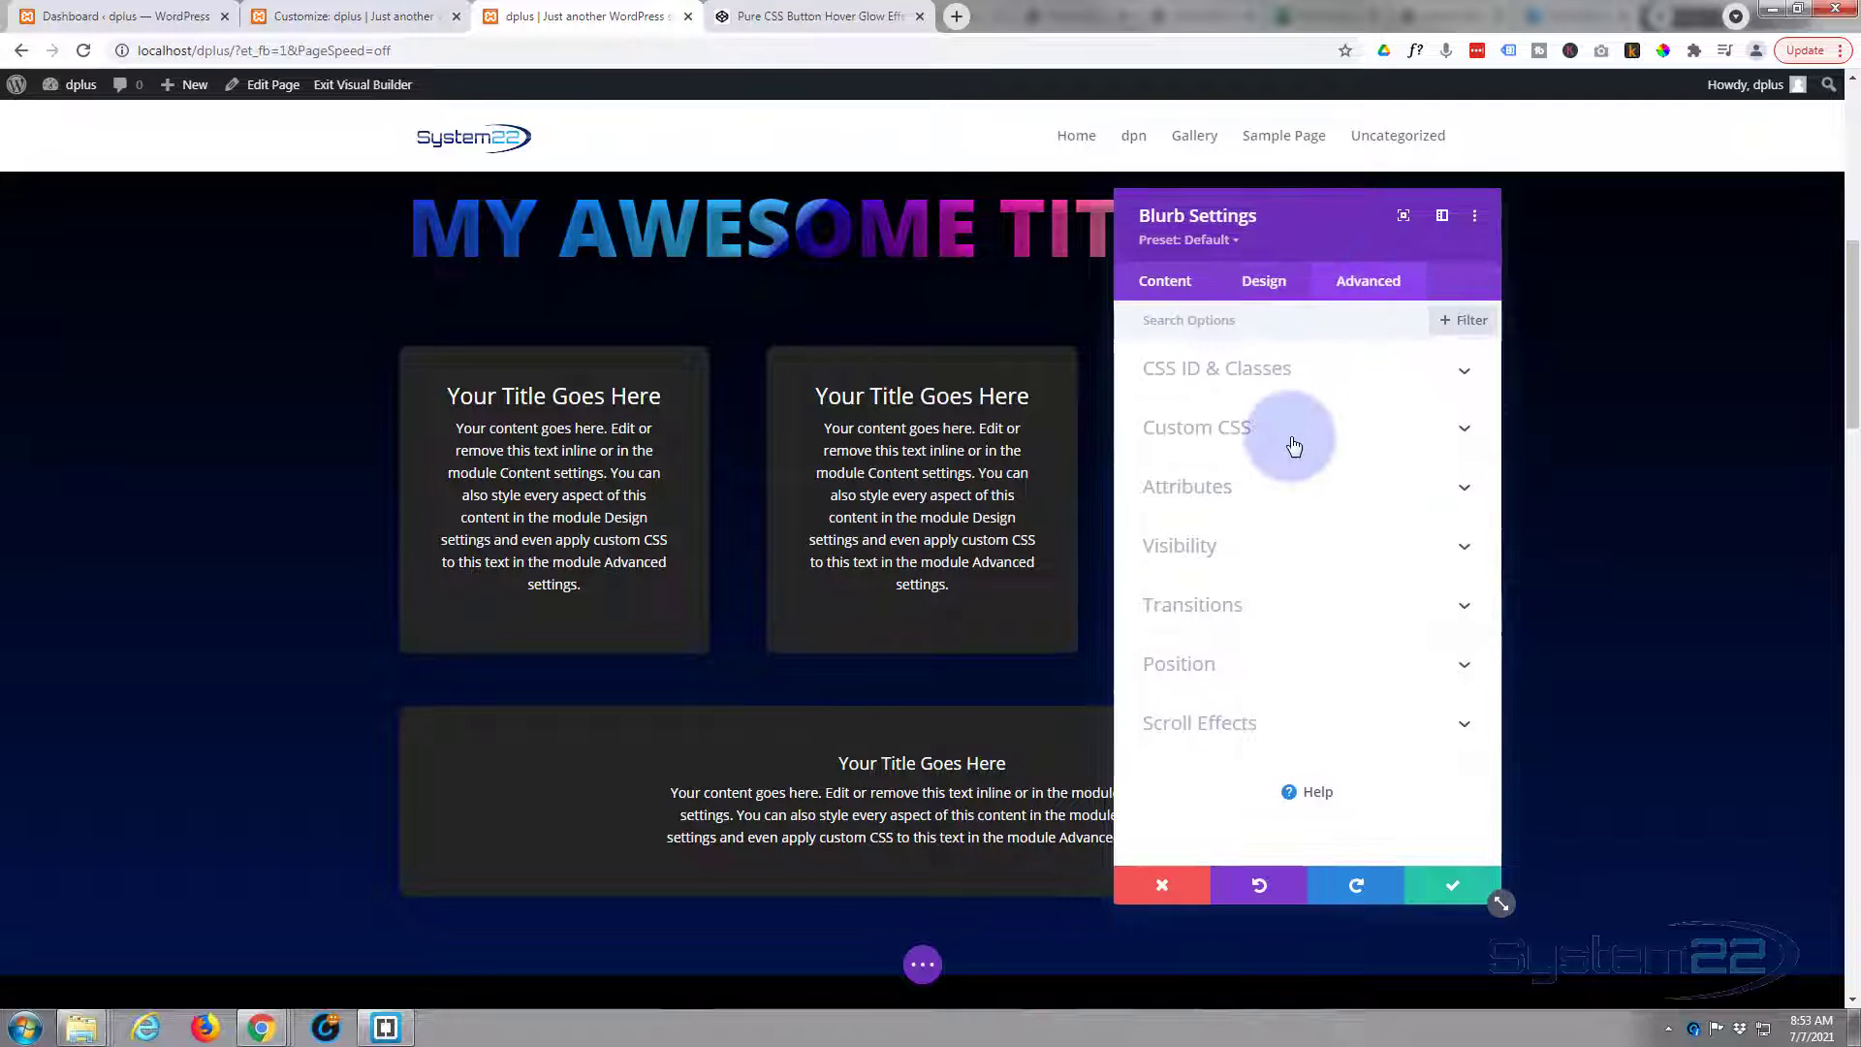
pyautogui.click(1300, 378)
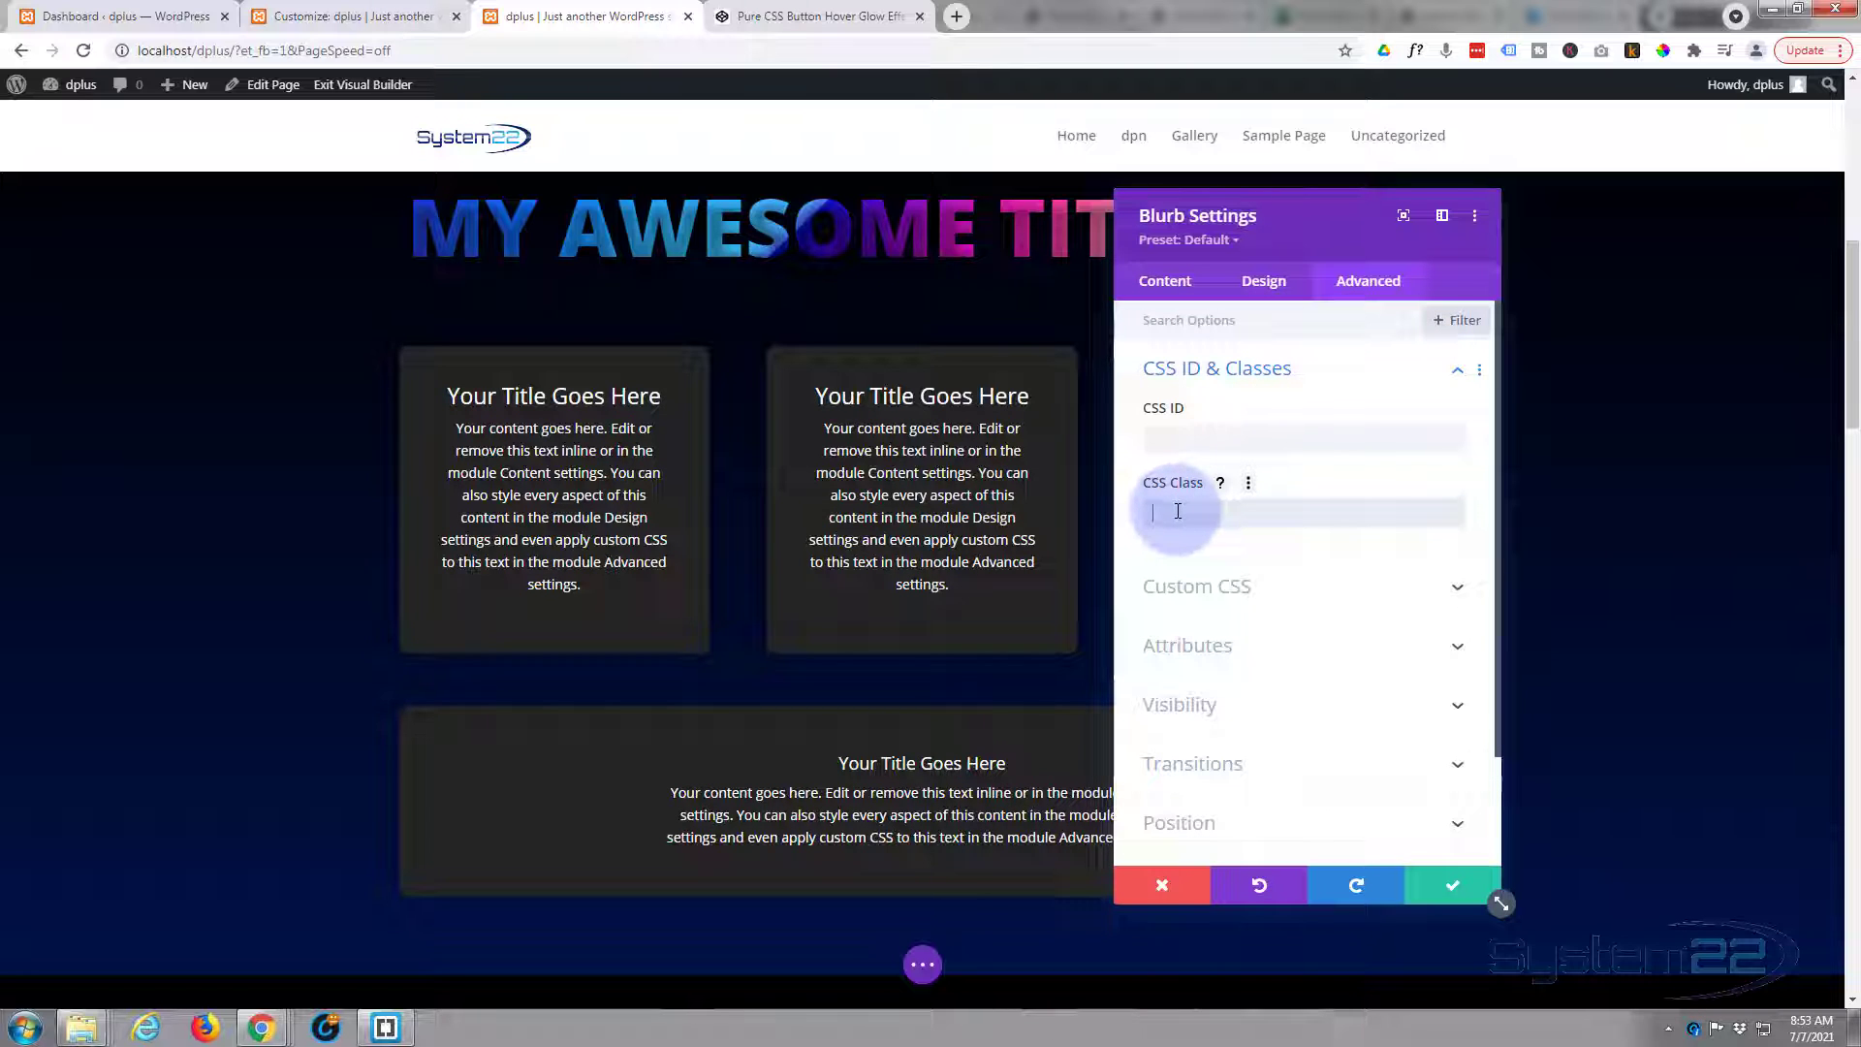
pyautogui.write('glow-on-hover')
pyautogui.click(1449, 886)
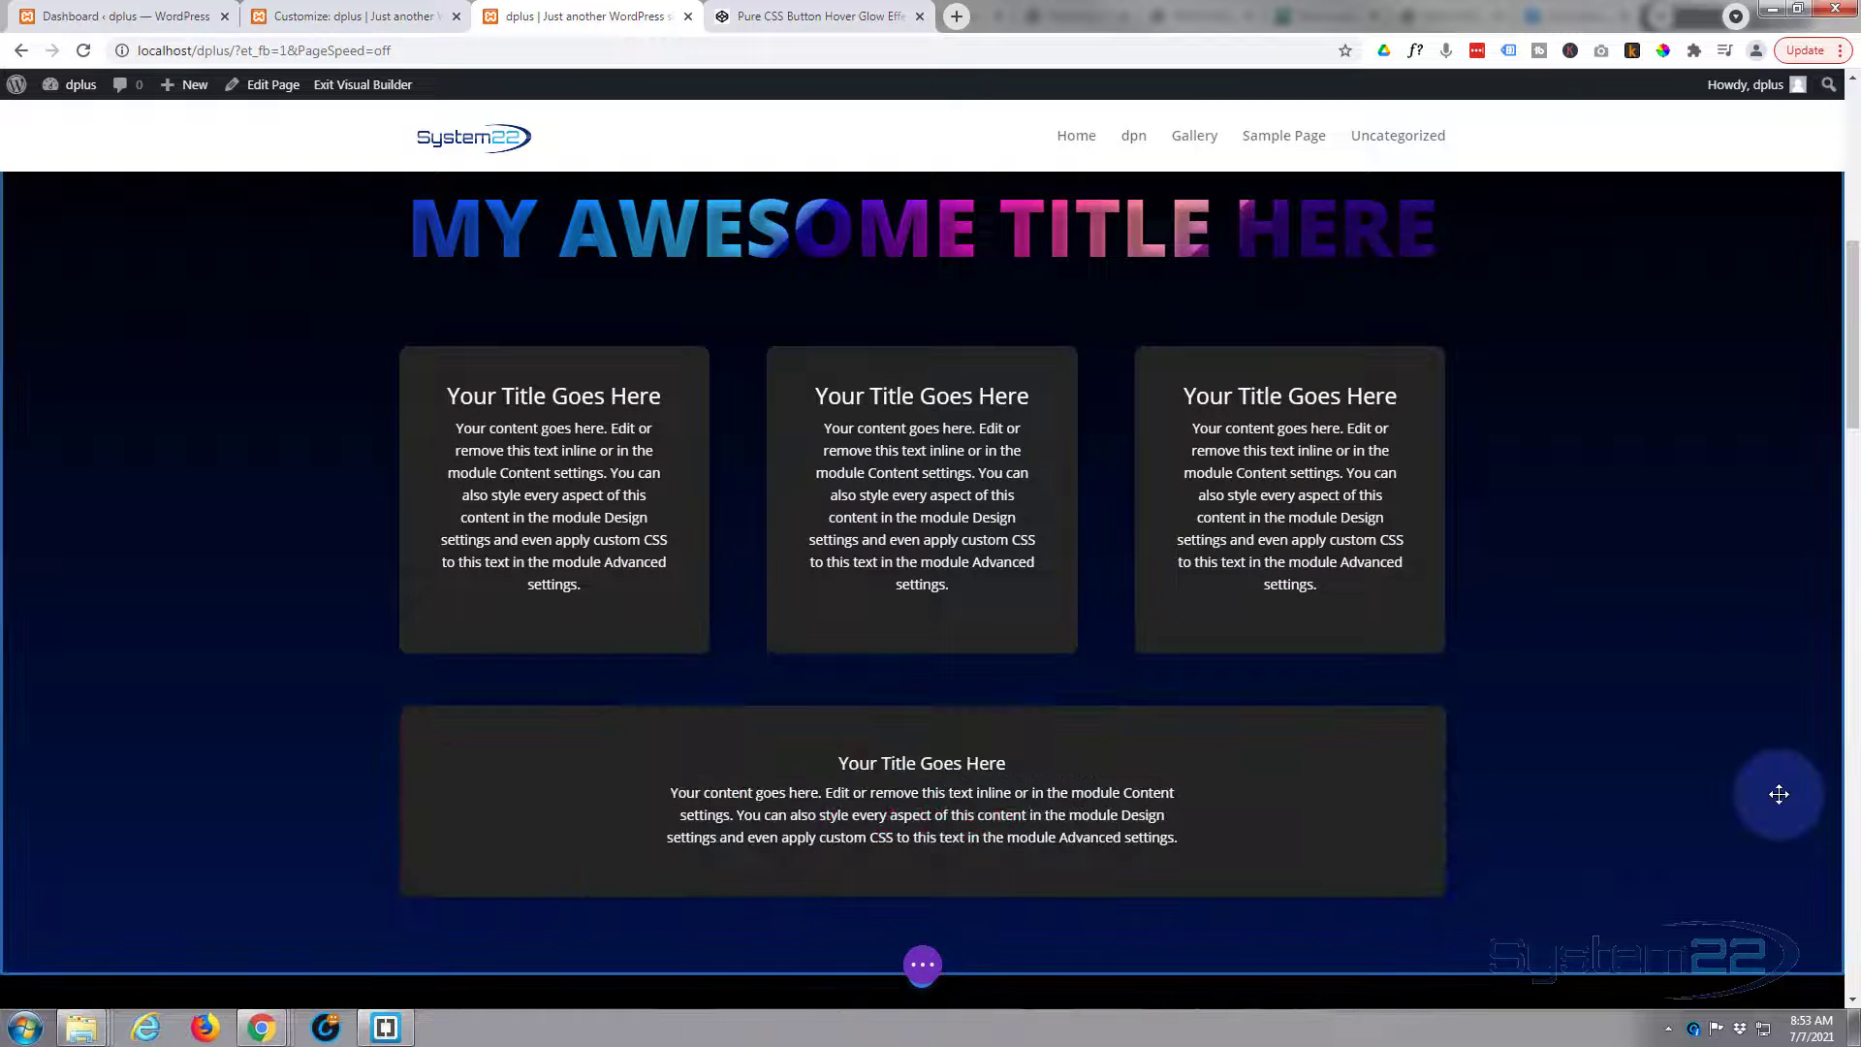
pyautogui.click(922, 963)
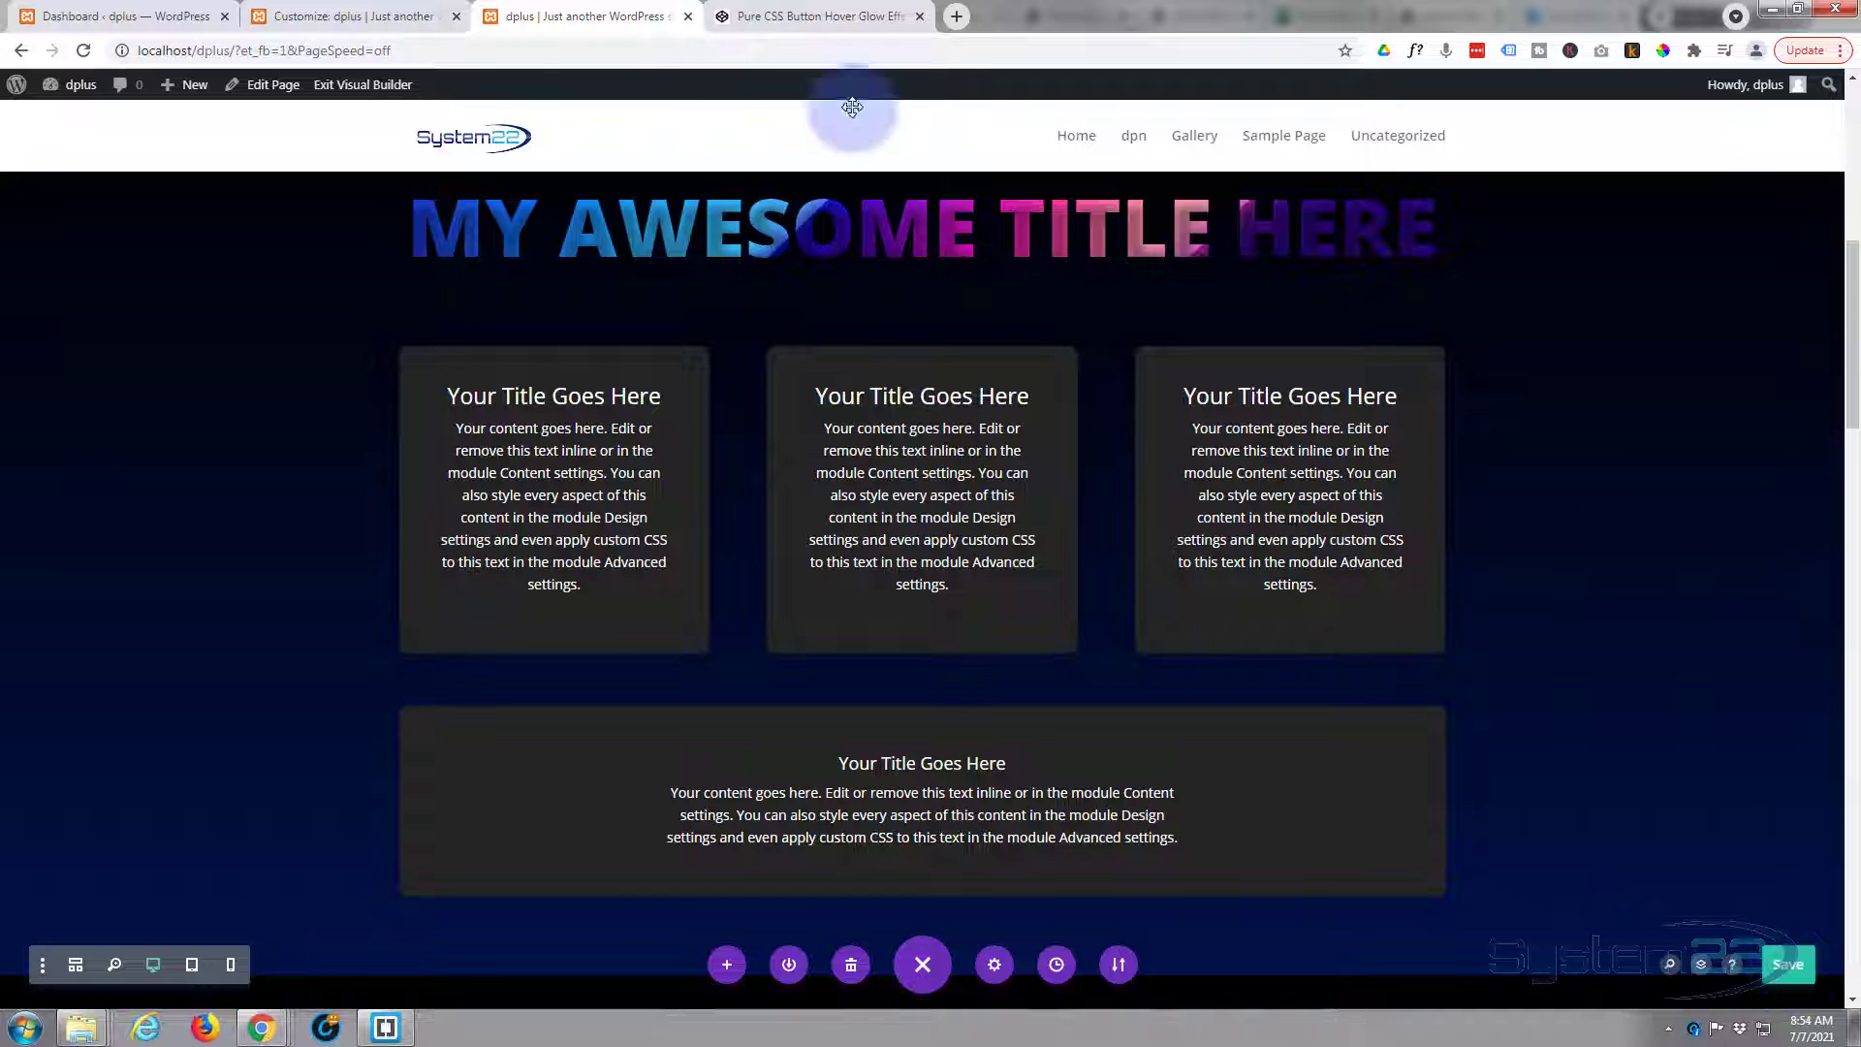
# Exit the builder, compare the Additional CSS and CodePen demo tabs, then return to the live page
pyautogui.click(355, 86)
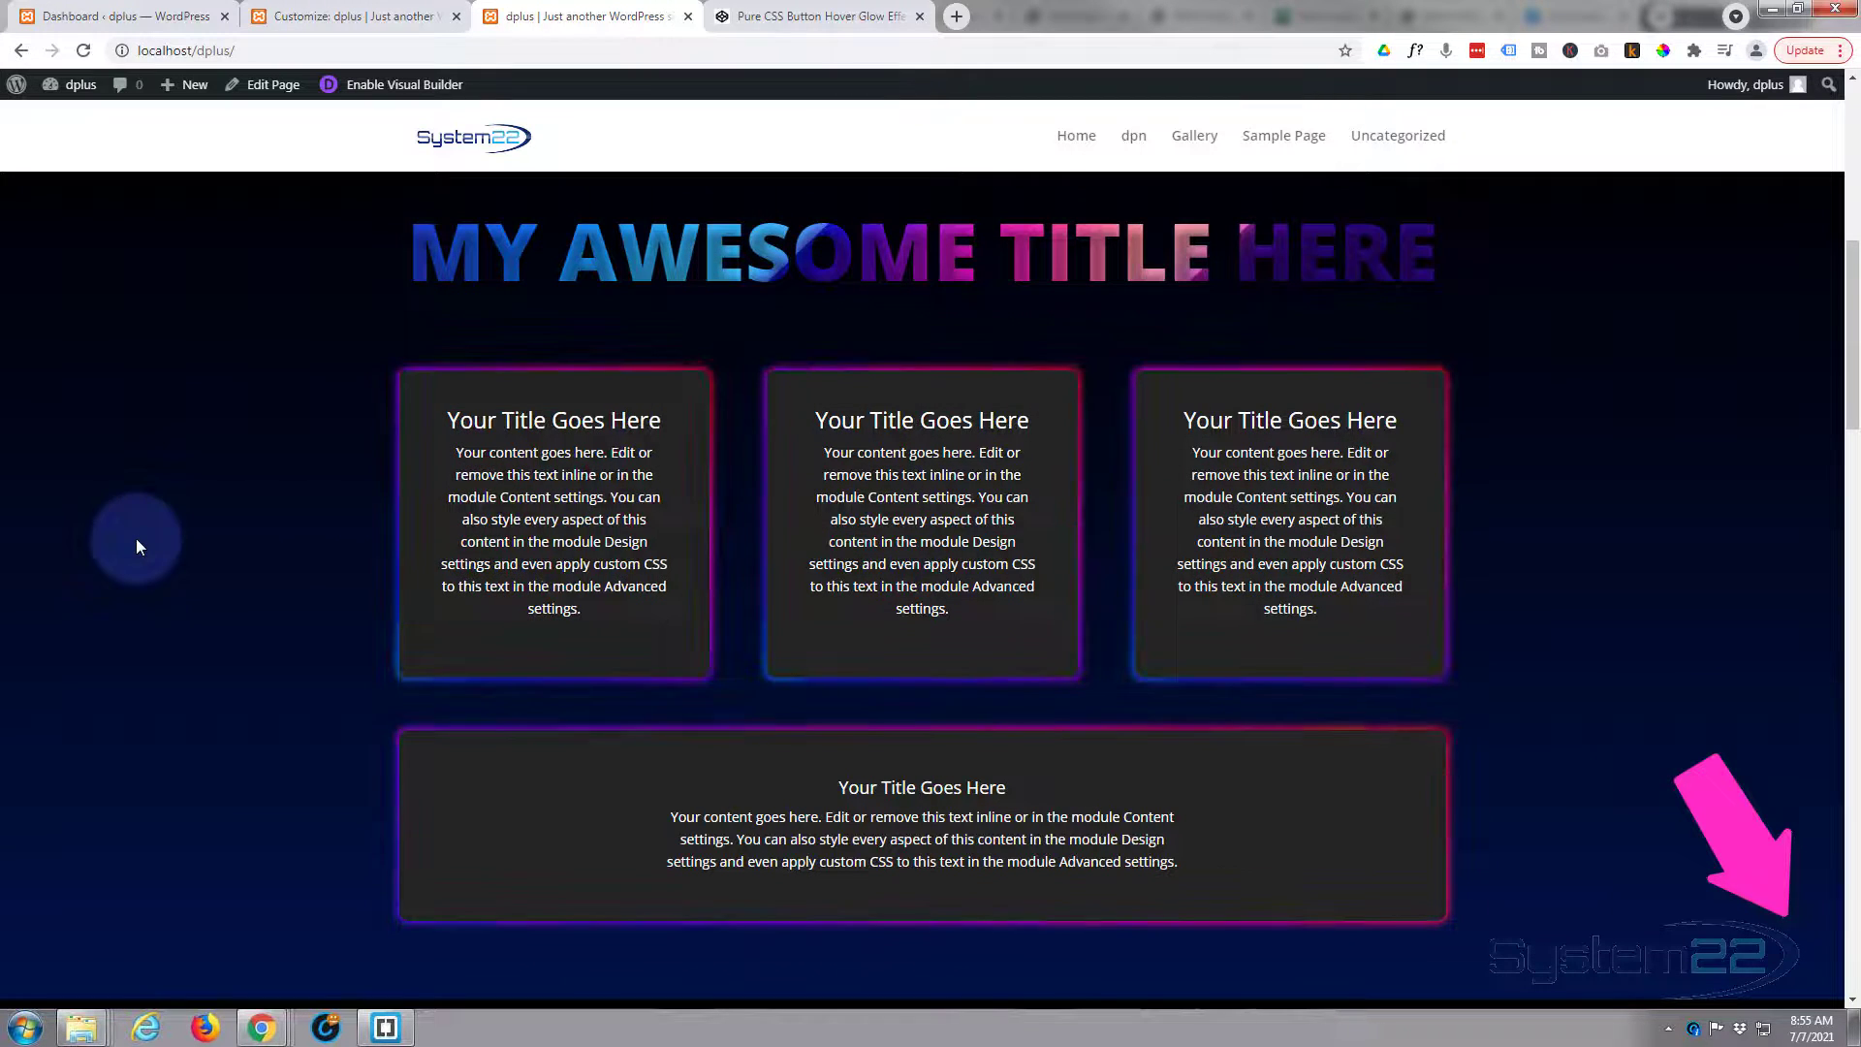
pyautogui.click(247, 12)
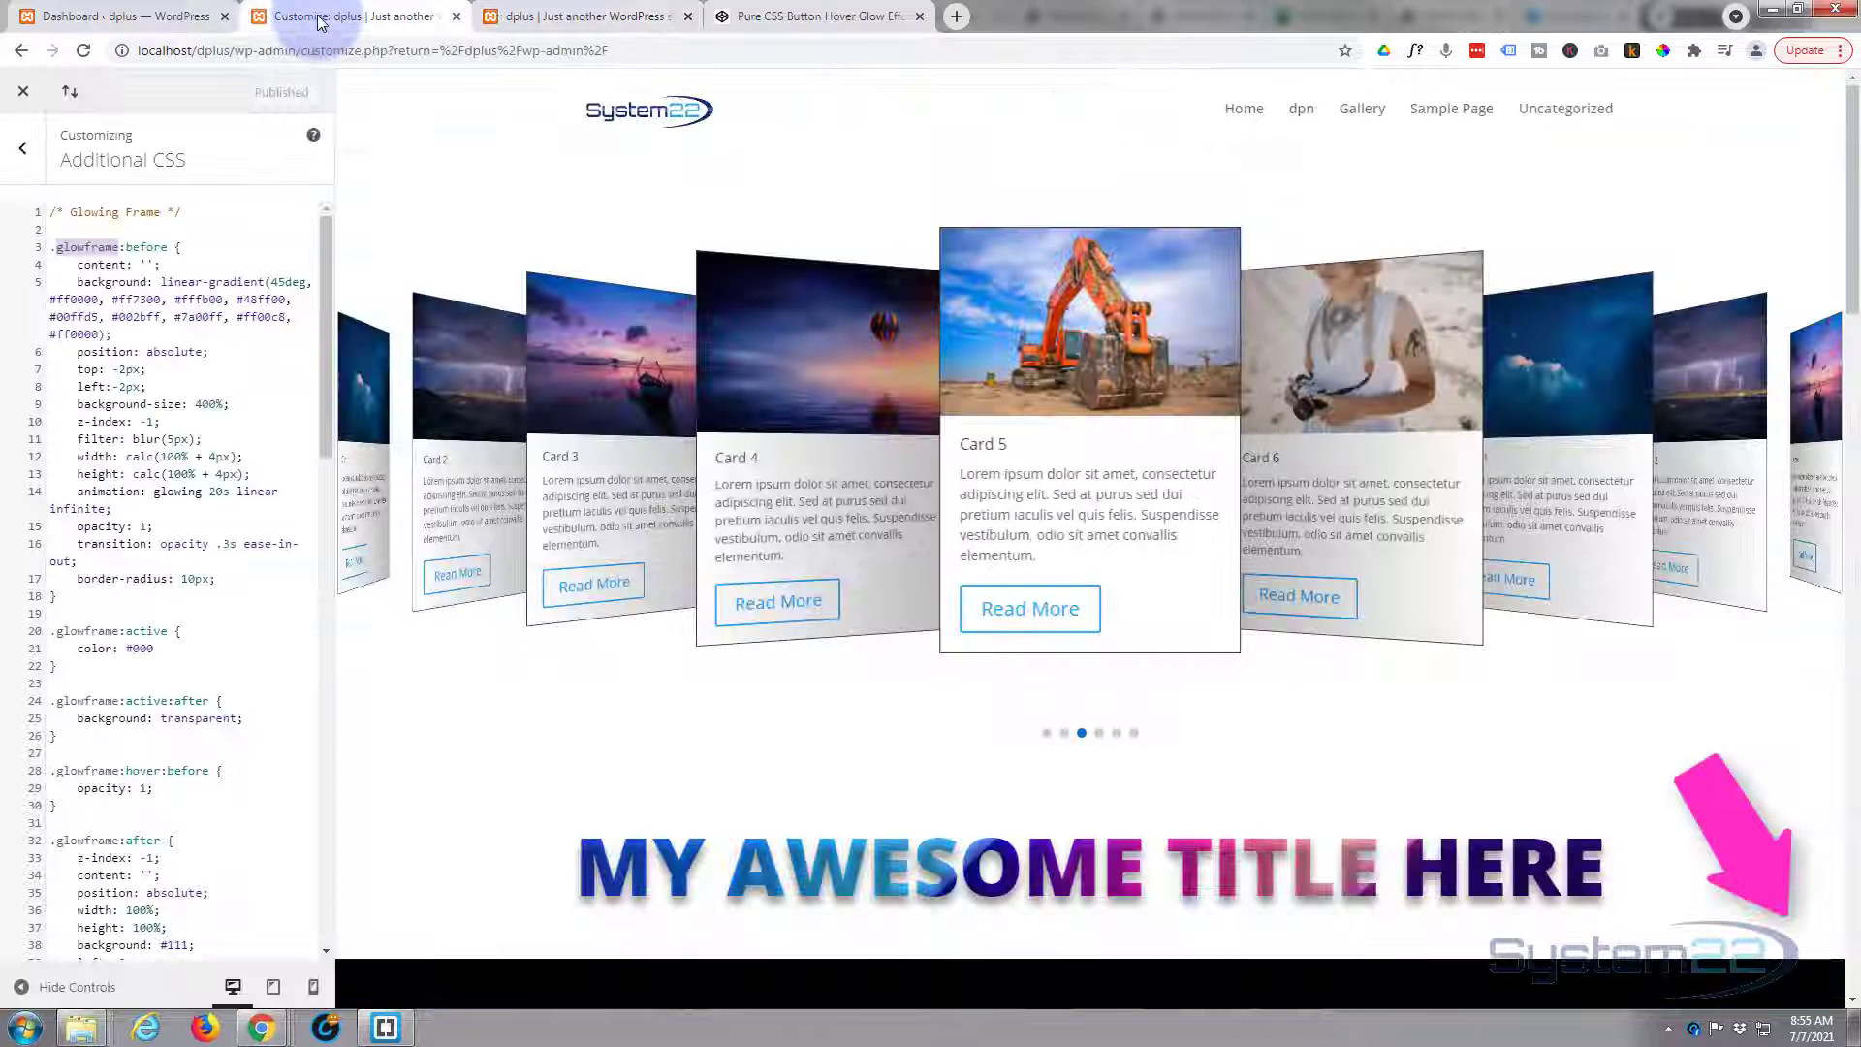
pyautogui.click(56, 213)
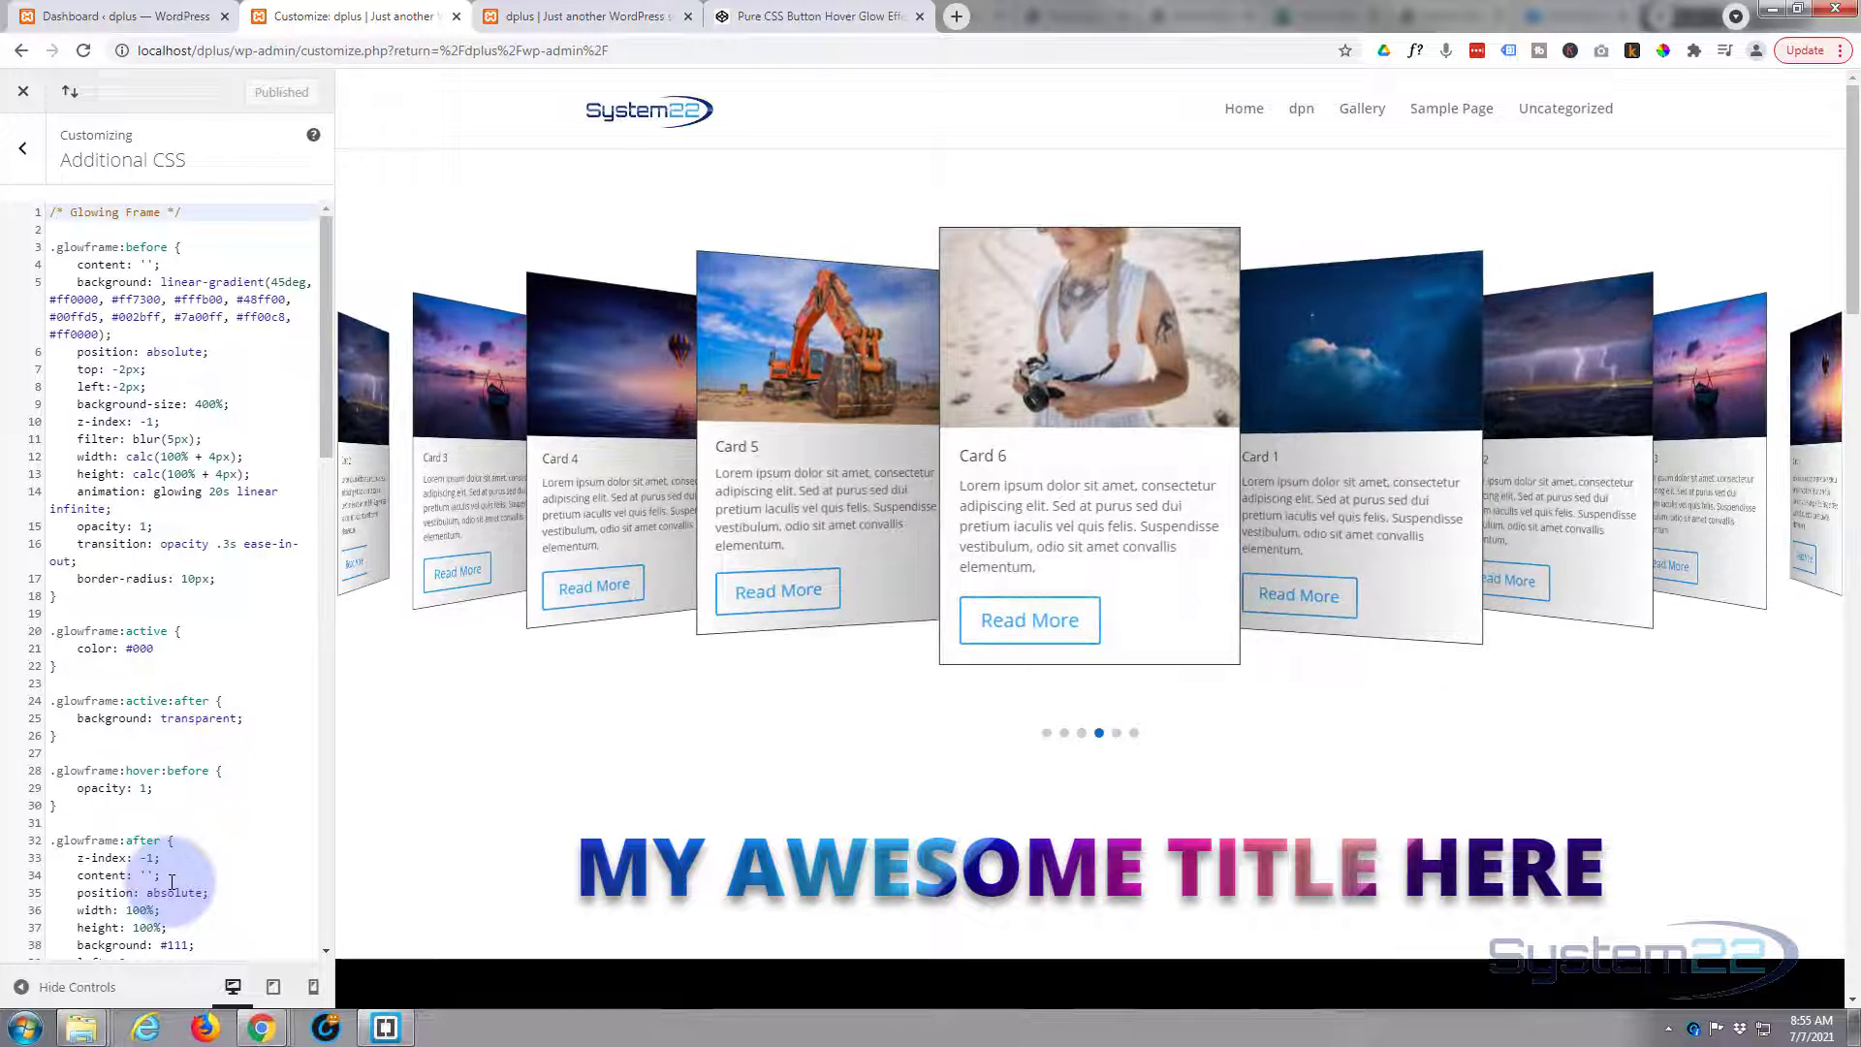
pyautogui.click(829, 20)
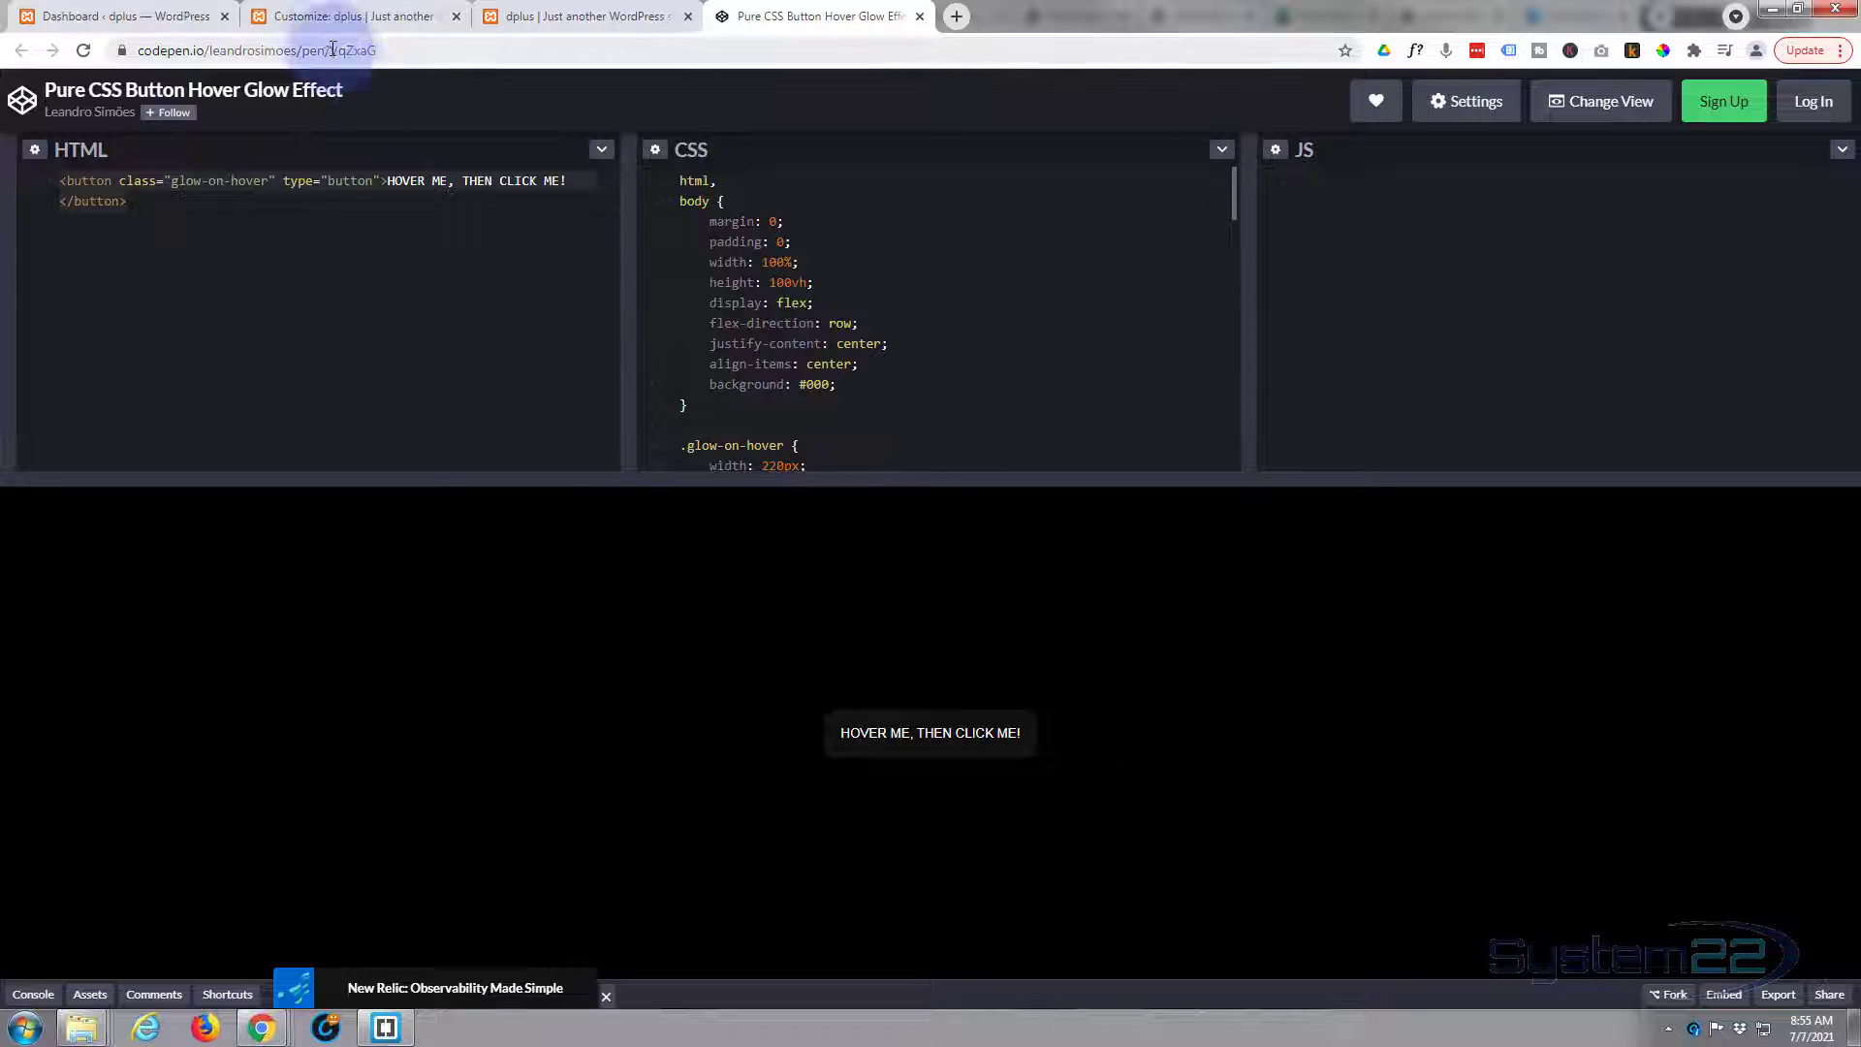
pyautogui.click(557, 20)
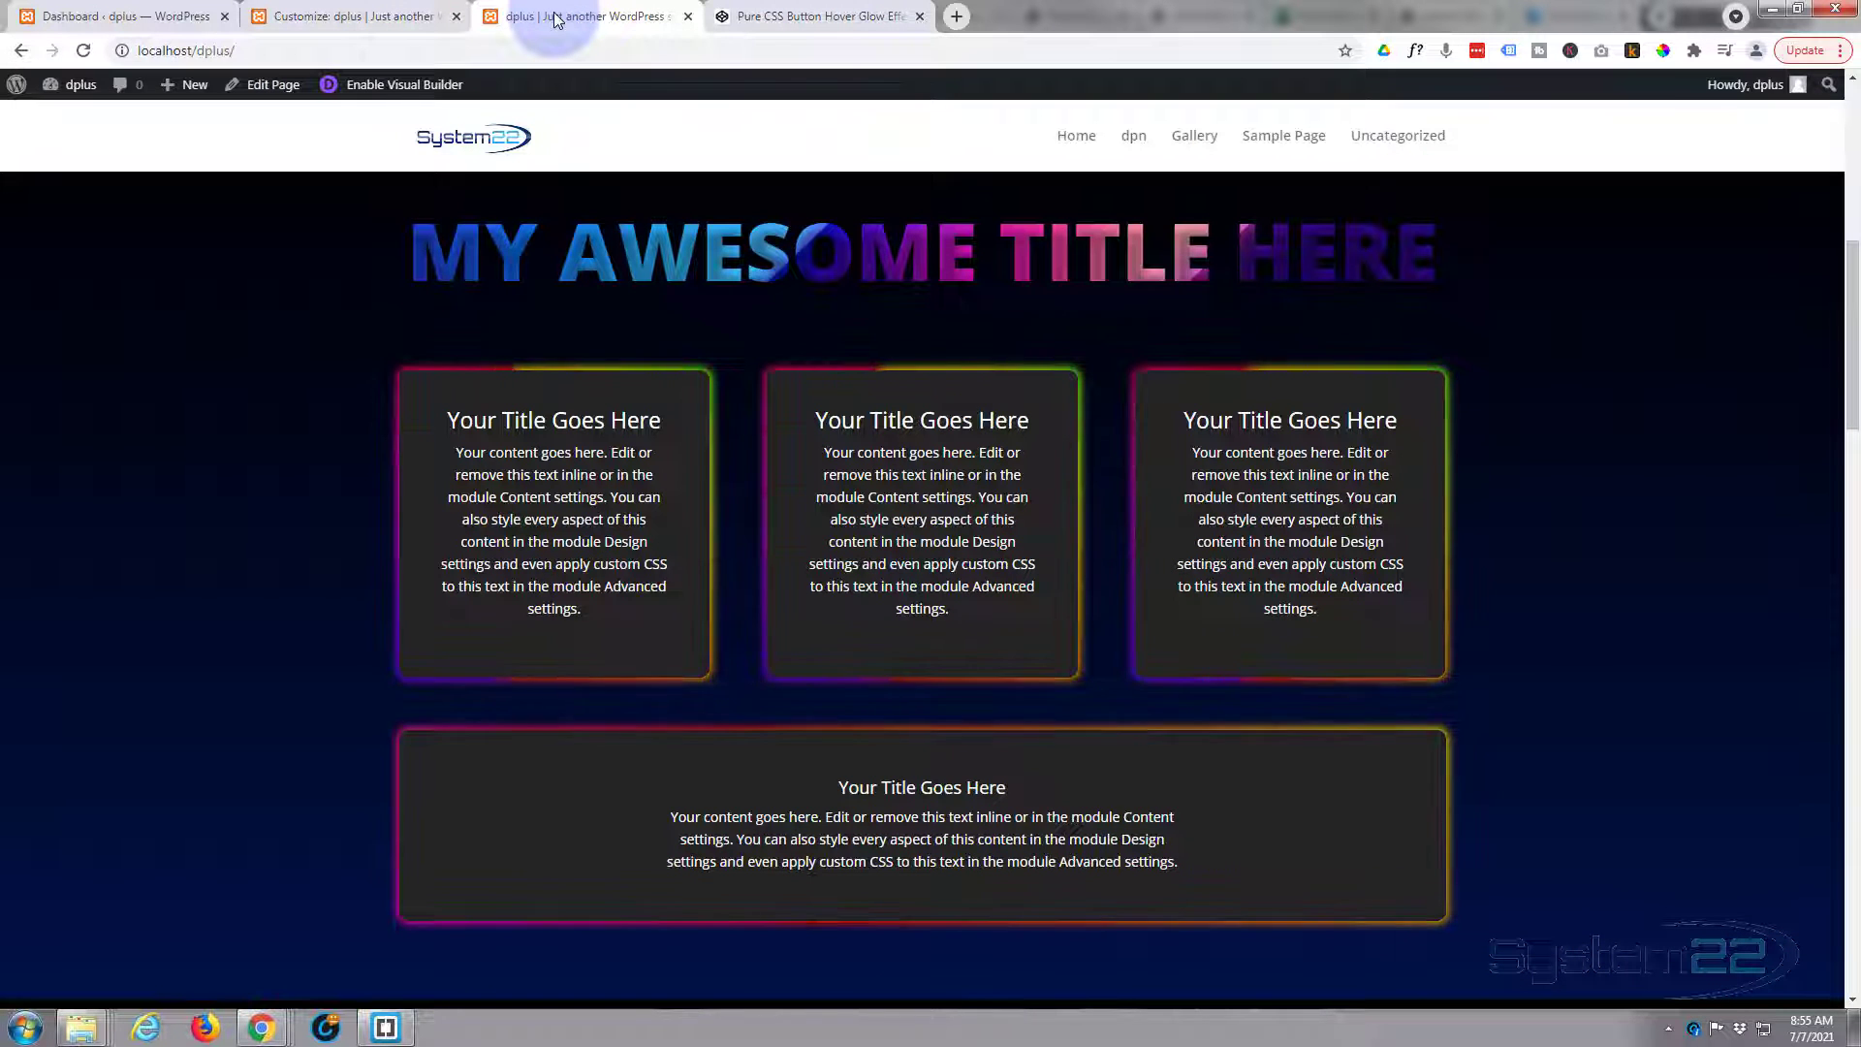